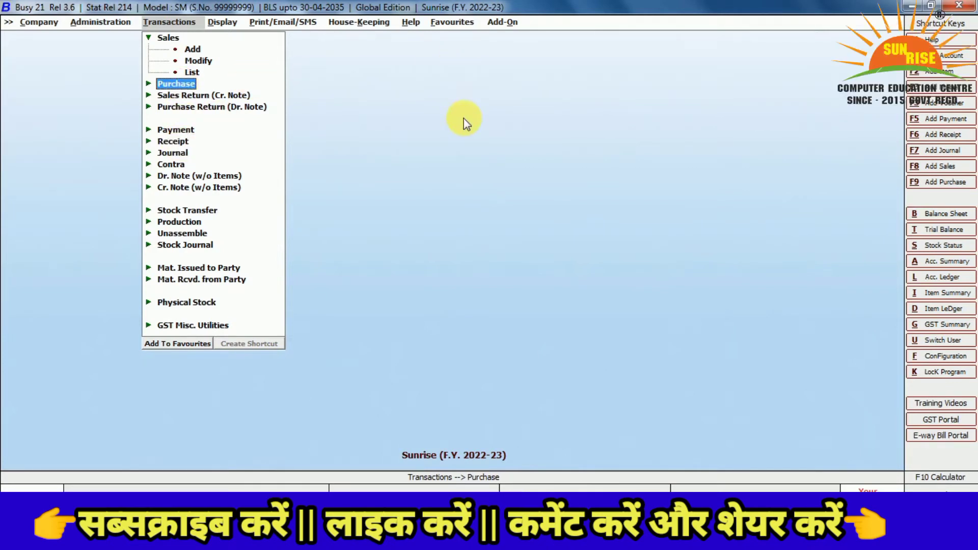
# Start a new Main-series purchase voucher dated 10-04-2022
pyautogui.press('Return')
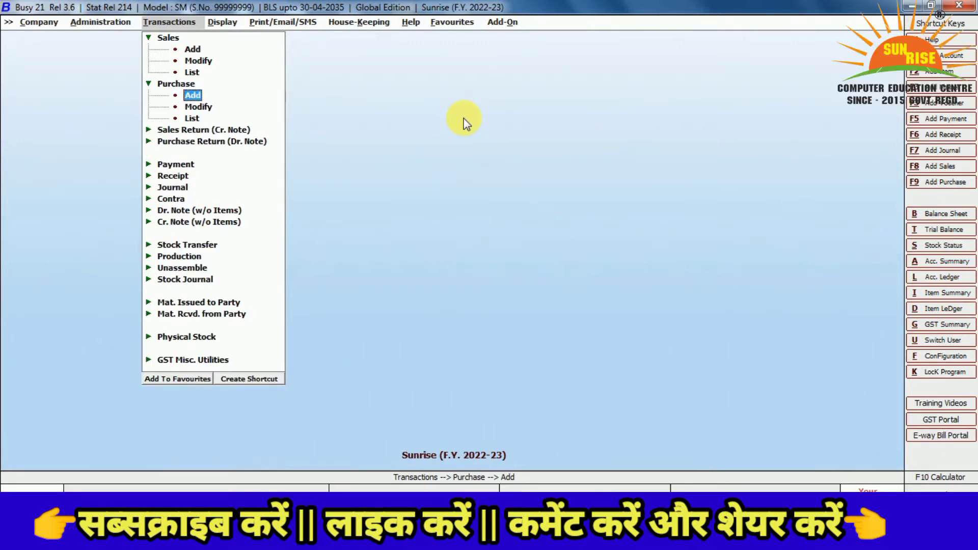
pyautogui.press('Return')
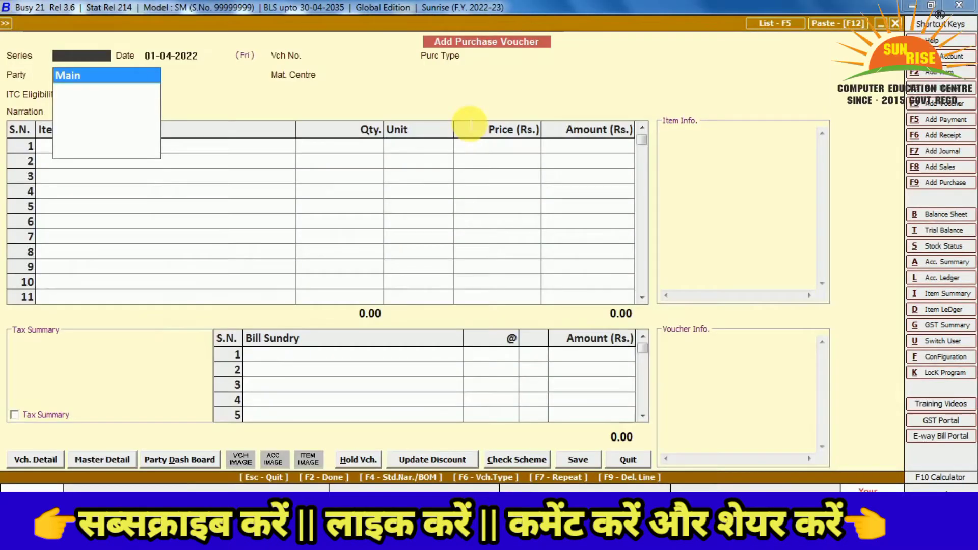
pyautogui.press('Return')
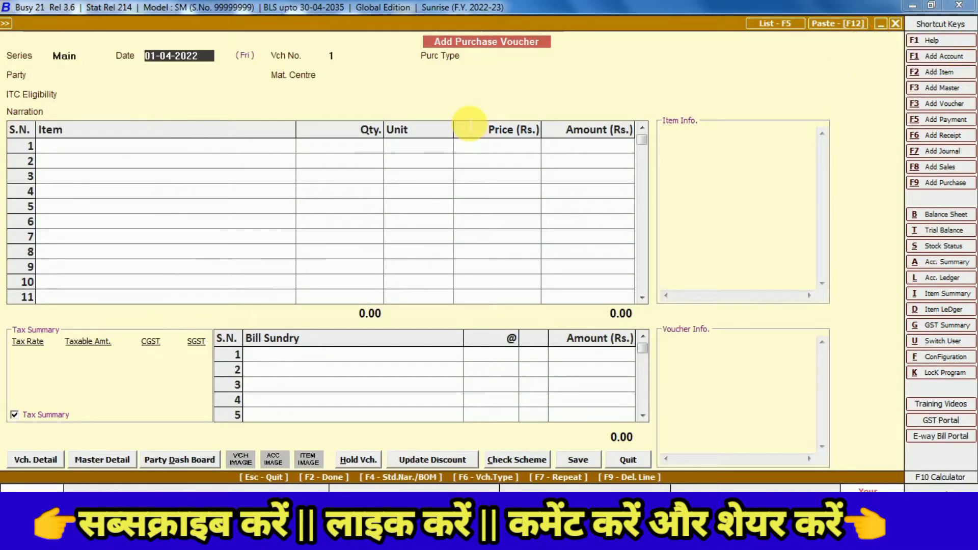
pyautogui.write('10-4')
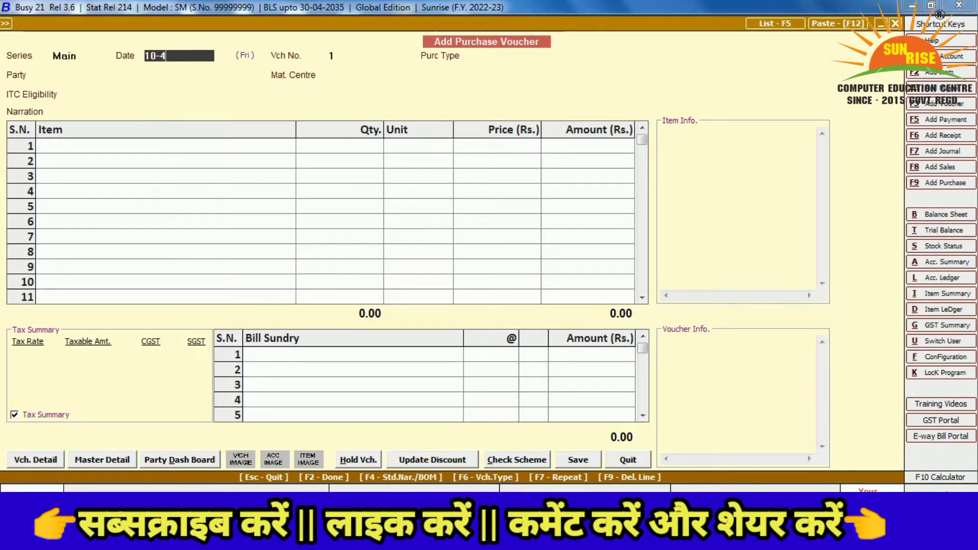
pyautogui.press('Return')
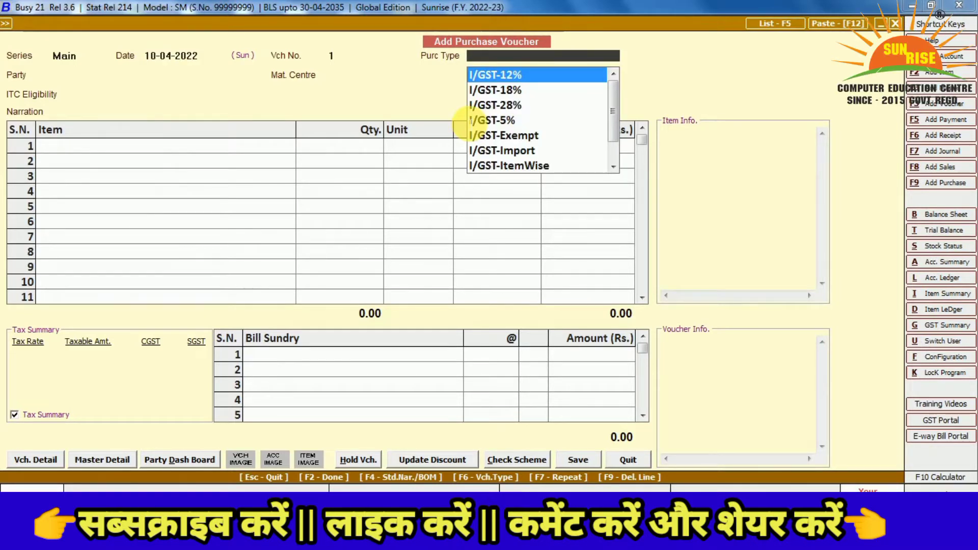
# Browse the L/GST purchase types, then return to I/GST-12% at the top
pyautogui.press('Down')
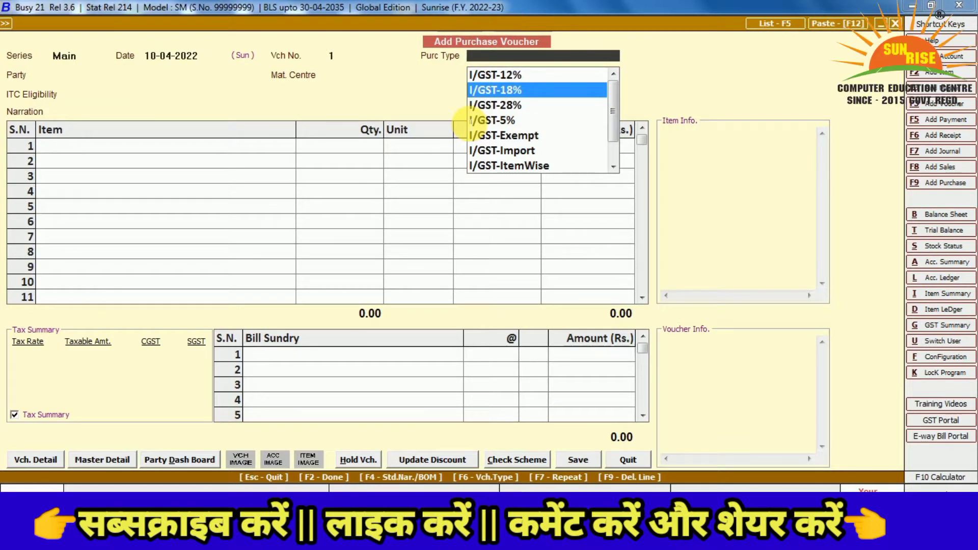
pyautogui.press('Down')
pyautogui.press('Down')
pyautogui.press('Down')
pyautogui.press('Down')
pyautogui.press('Down')
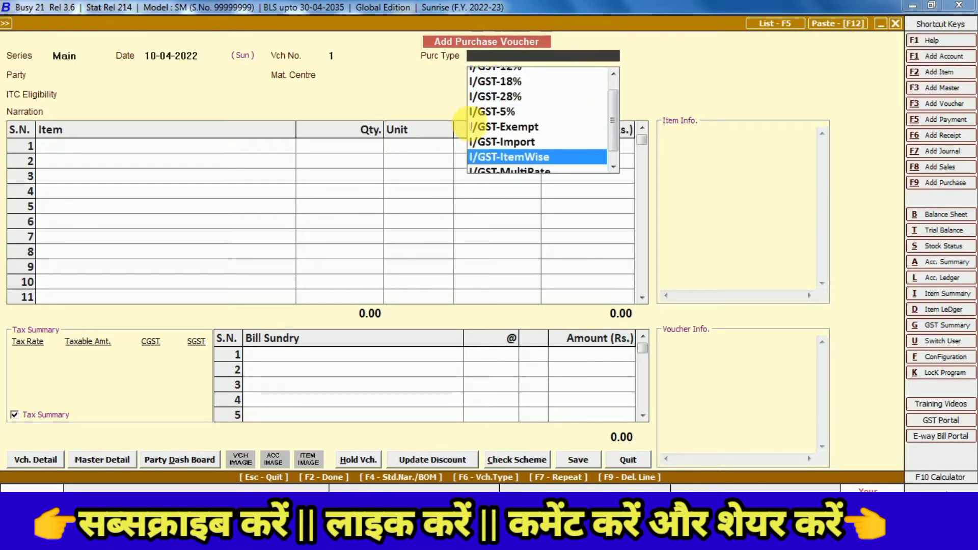
pyautogui.press('Down')
pyautogui.press('Down')
pyautogui.press('Down')
pyautogui.press('Down')
pyautogui.press('Down')
pyautogui.press('Down')
pyautogui.press('Down')
pyautogui.press('Down')
pyautogui.press('Up')
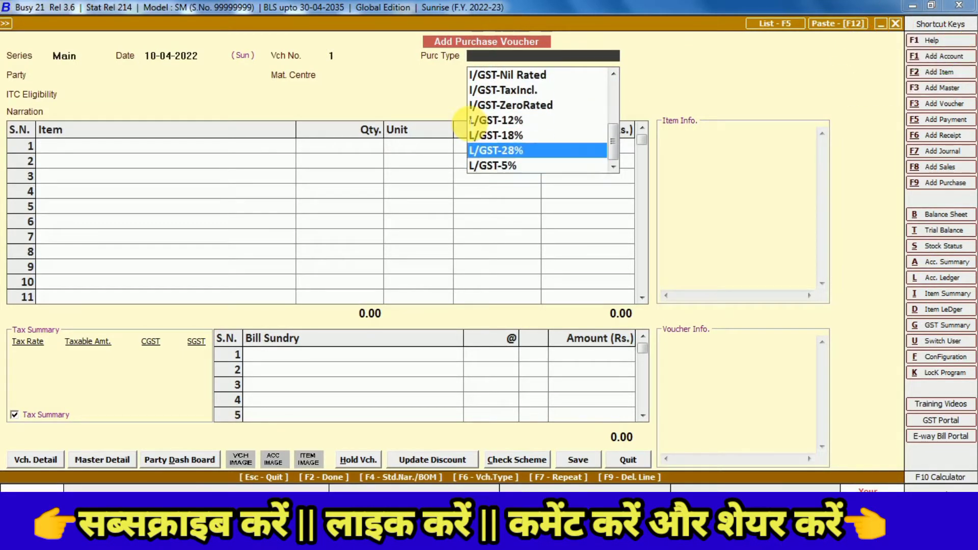
pyautogui.press('Up')
pyautogui.press('Down')
pyautogui.press('Down')
pyautogui.press('Down')
pyautogui.press('Down')
pyautogui.press('Down')
pyautogui.press('Down')
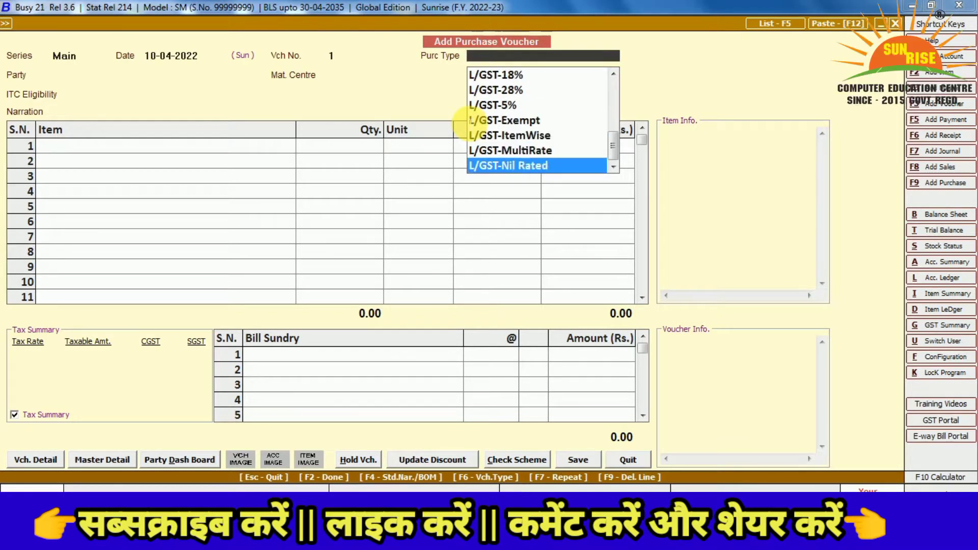
pyautogui.press('Down')
pyautogui.press('Down')
pyautogui.press('Down')
pyautogui.press('Down')
pyautogui.press('Up')
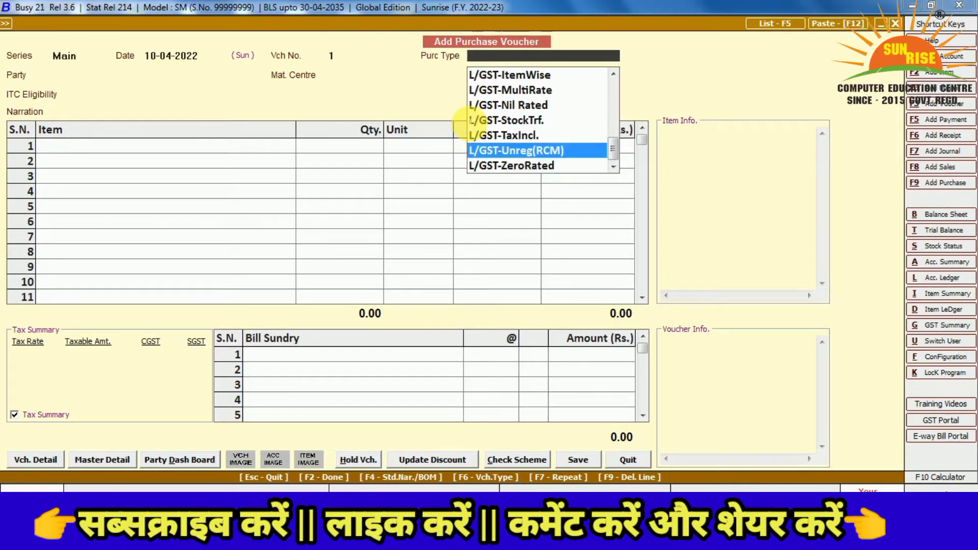
pyautogui.press('Home')
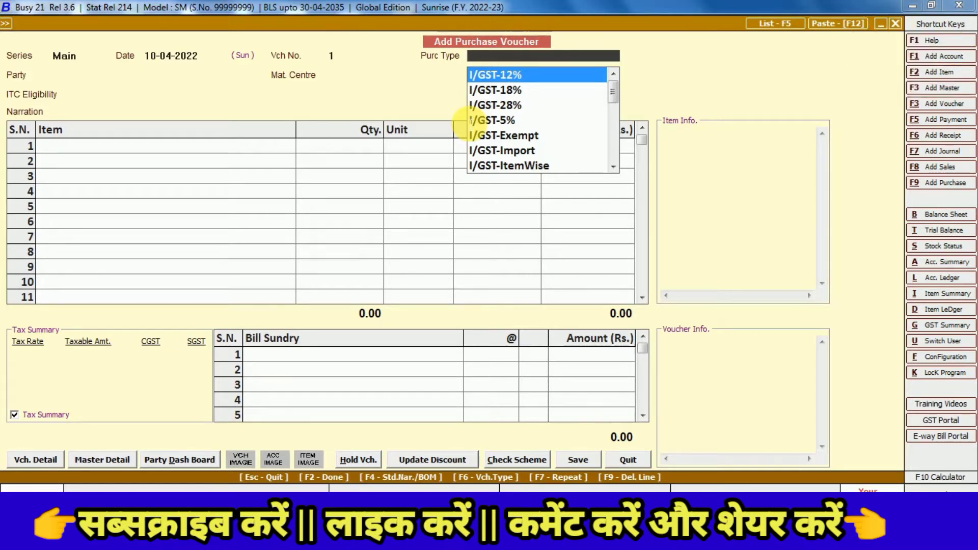
# Review the I/GST-18%, 28%, 5% and Exempt purchase types, settling on I/GST-18%
pyautogui.press('Down')
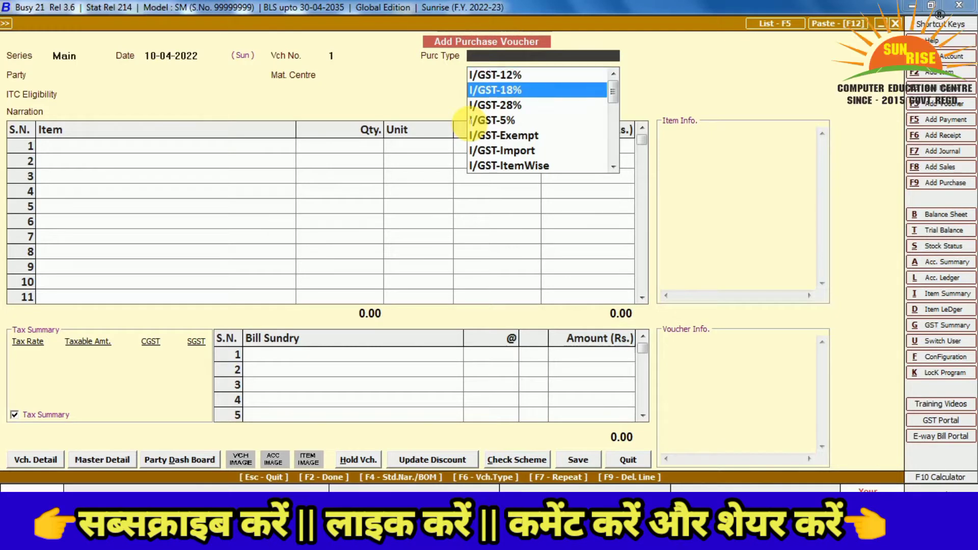
pyautogui.press('Down')
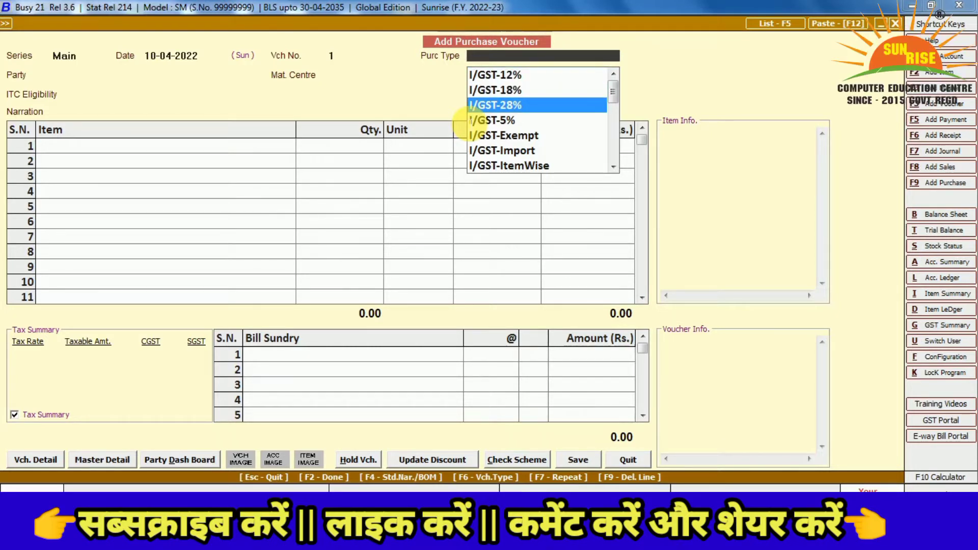
pyautogui.press('Down')
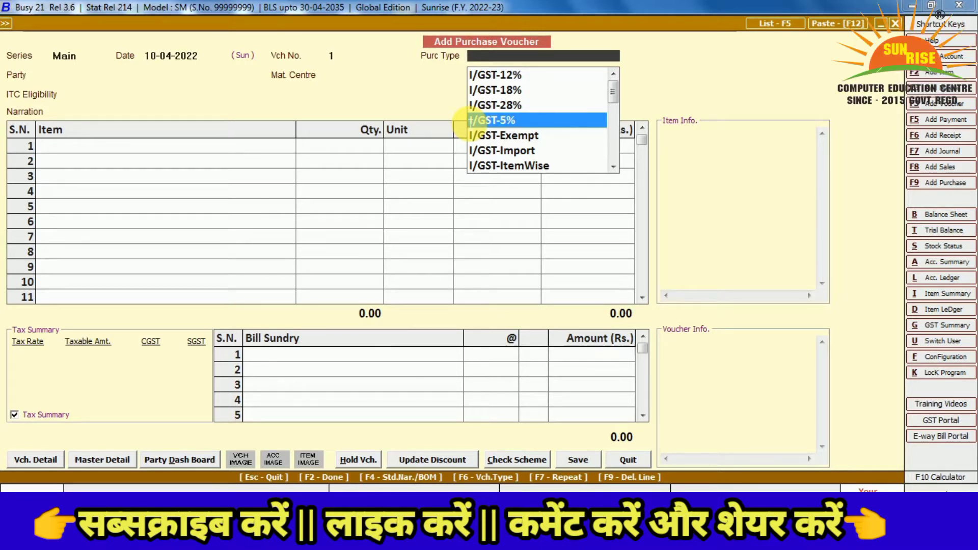
pyautogui.press('Down')
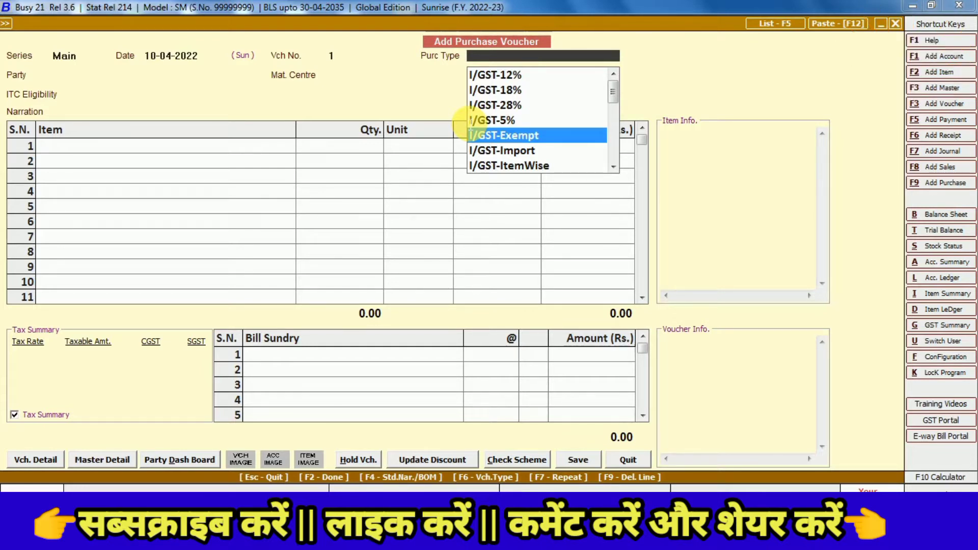
pyautogui.press('Up')
pyautogui.press('Up')
pyautogui.press('Up')
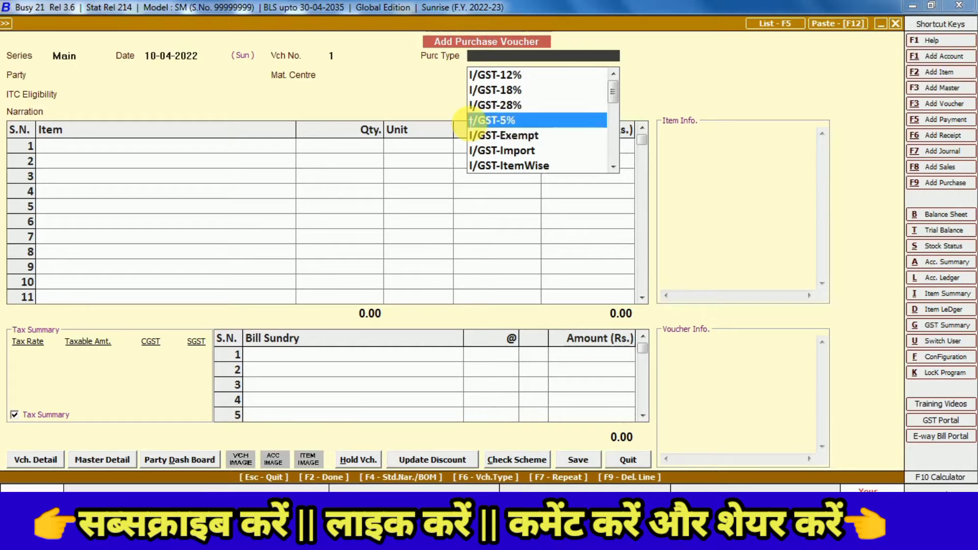
pyautogui.press('Down')
pyautogui.press('Down')
pyautogui.press('Down')
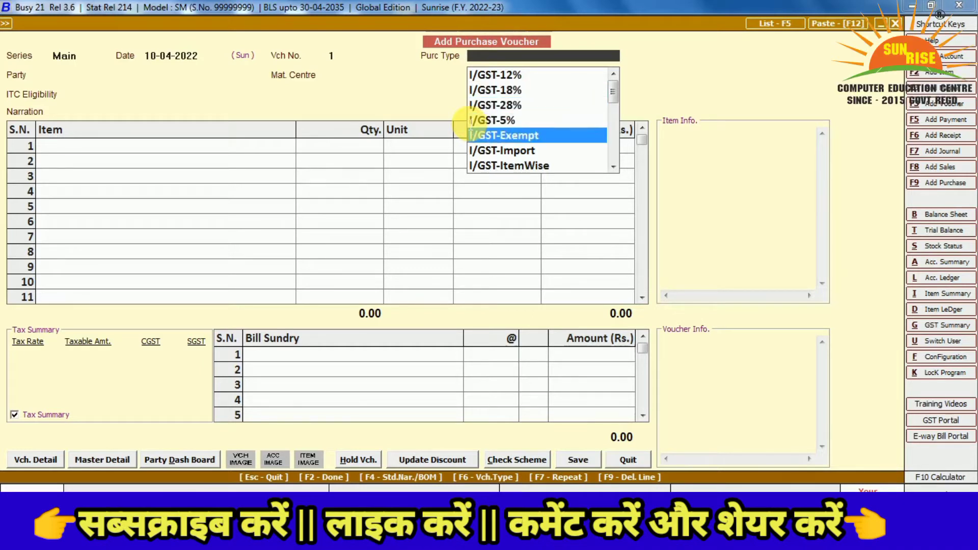
pyautogui.press('Up')
pyautogui.press('Up')
pyautogui.press('Up')
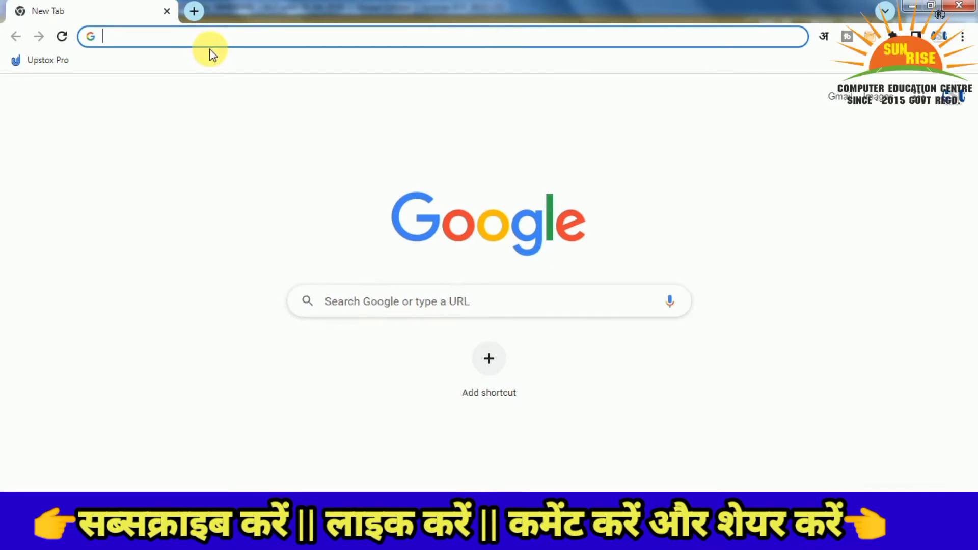
# Search Google for 'electronics gst rate'
pyautogui.write('el')
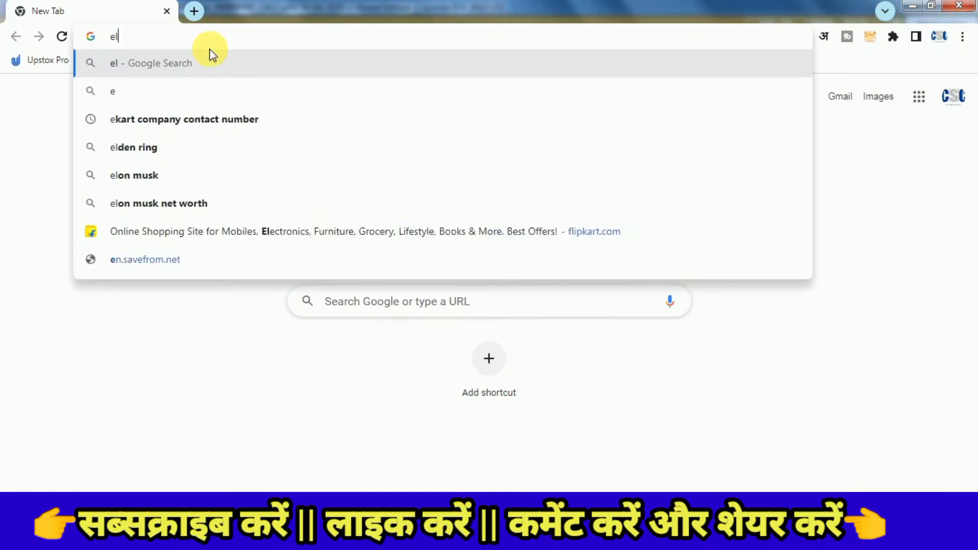
pyautogui.press('Down')
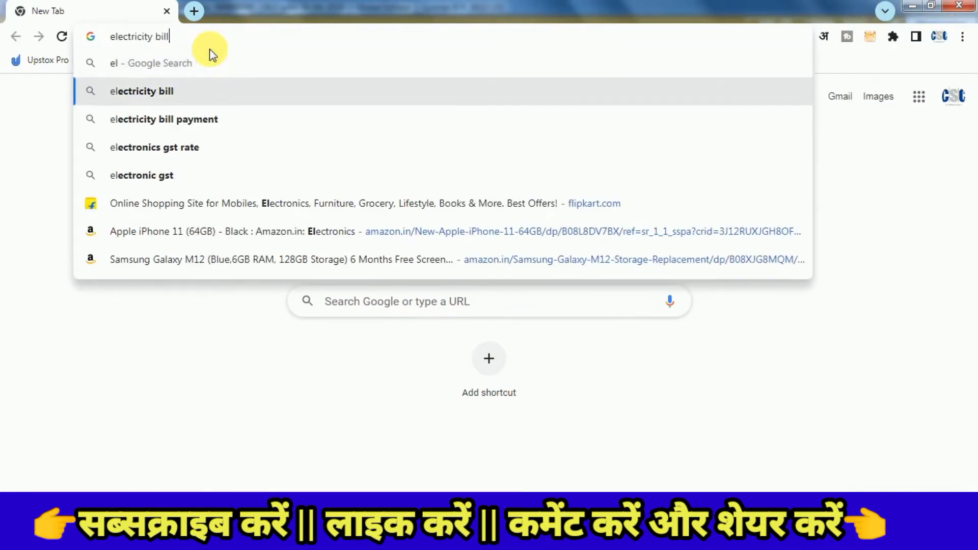
pyautogui.press('Down')
pyautogui.press('Down')
pyautogui.press('BackSpace')
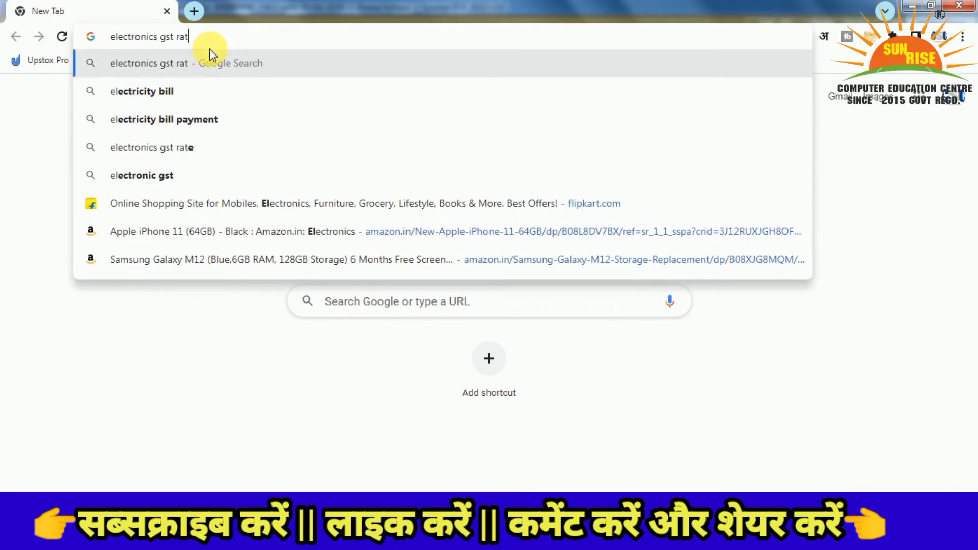
pyautogui.press('Down')
pyautogui.press('Down')
pyautogui.press('Down')
pyautogui.press('Return')
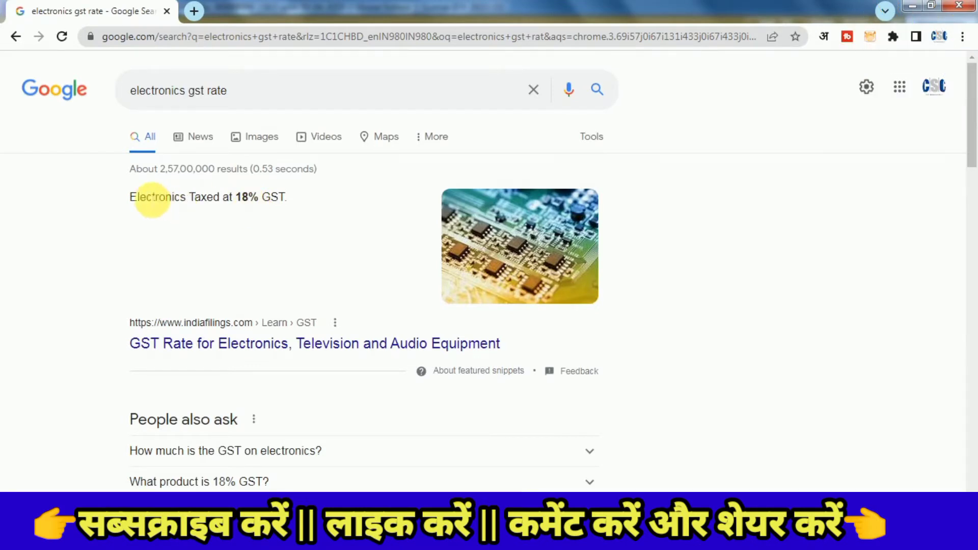
# Highlight the result showing electronics taxed at 18% GST, then return to Busy 21
pyautogui.moveTo(131, 197); pyautogui.dragTo(258, 199)
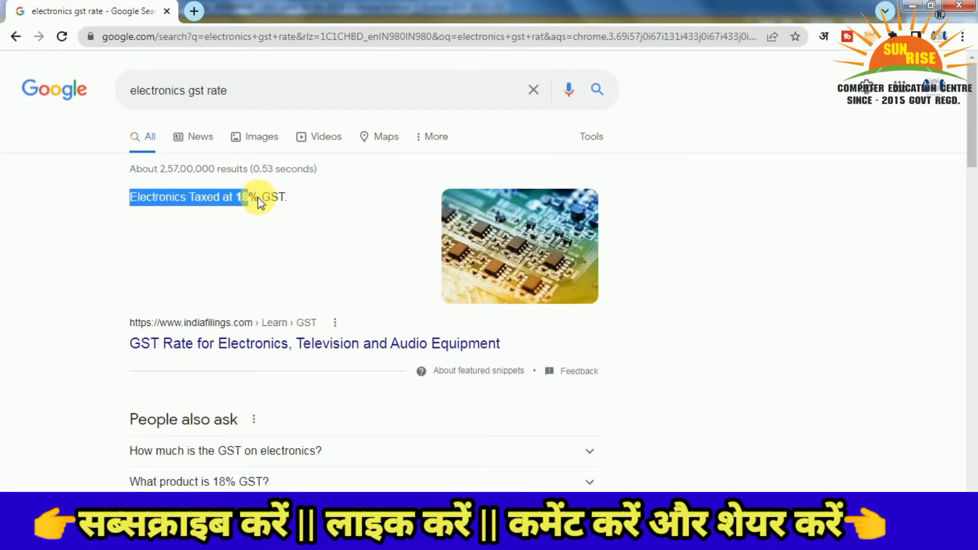
pyautogui.click(295, 200)
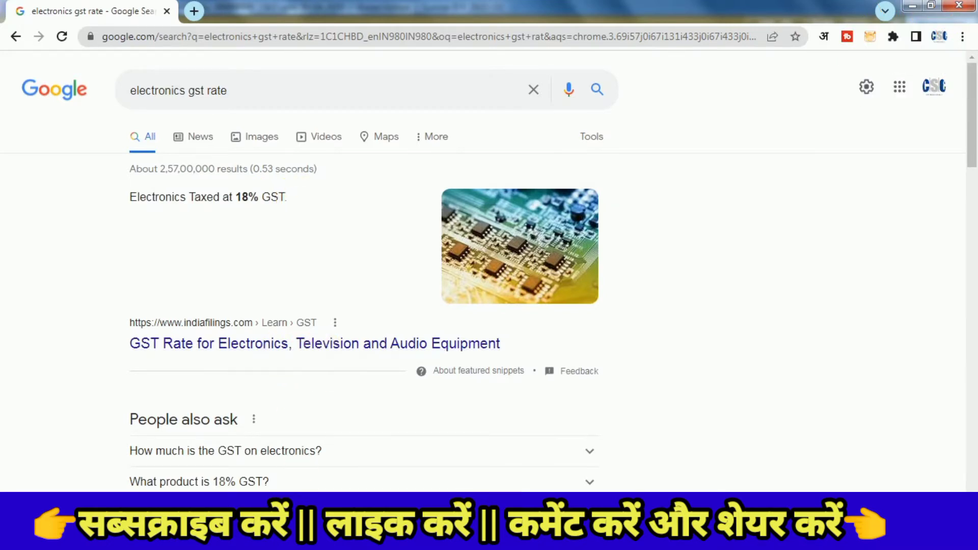
pyautogui.click(287, 536)
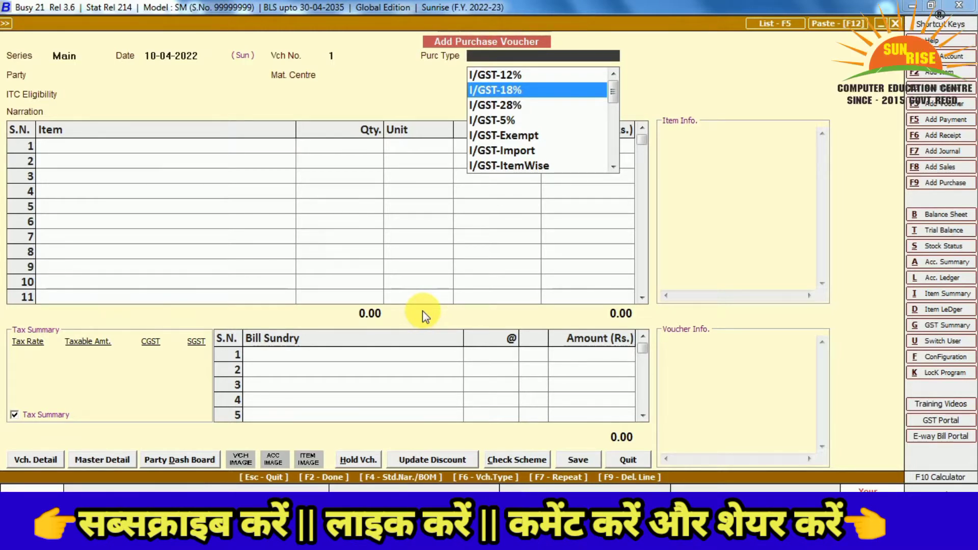
# Set the purchase type to I/GST-18% and start adding a new party account with F3
pyautogui.press('Return')
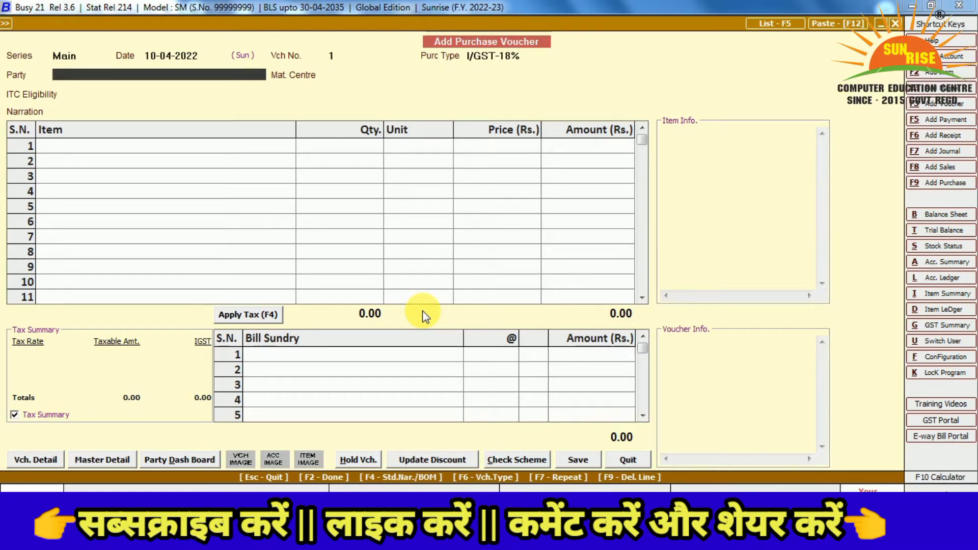
pyautogui.press('F3')
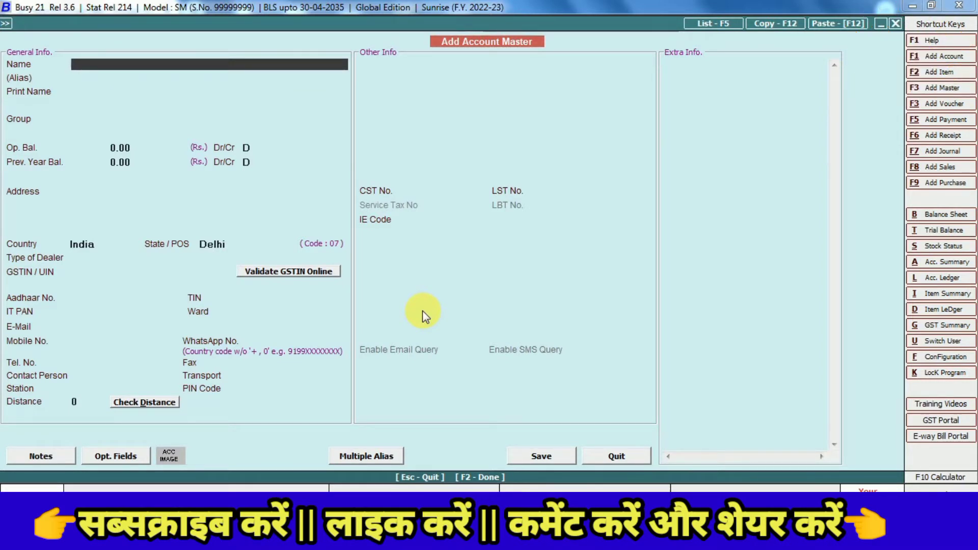
# Name the new account 'gourav enterprise (delhi)' and assign it to the Sundry Creditors group
pyautogui.write('gourav enterpri')
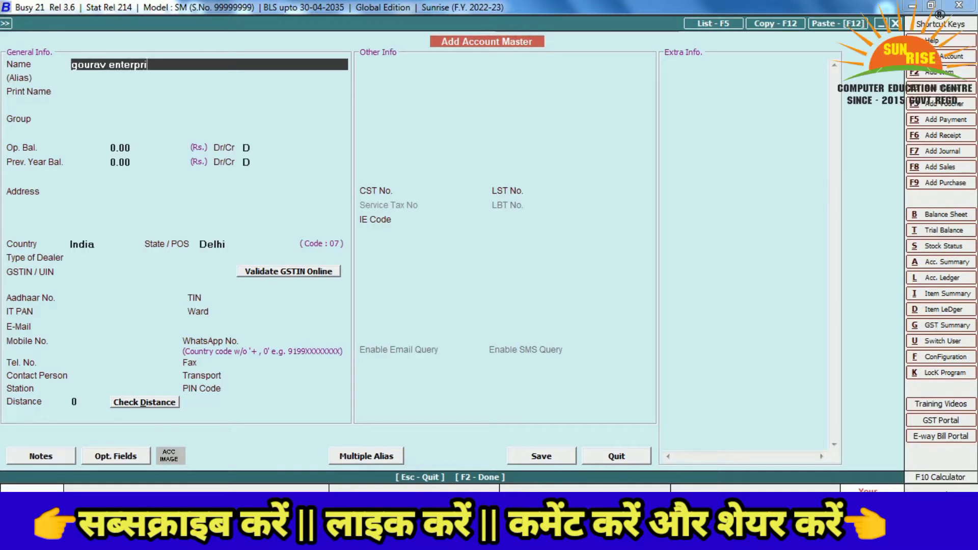
pyautogui.write('se delhi)')
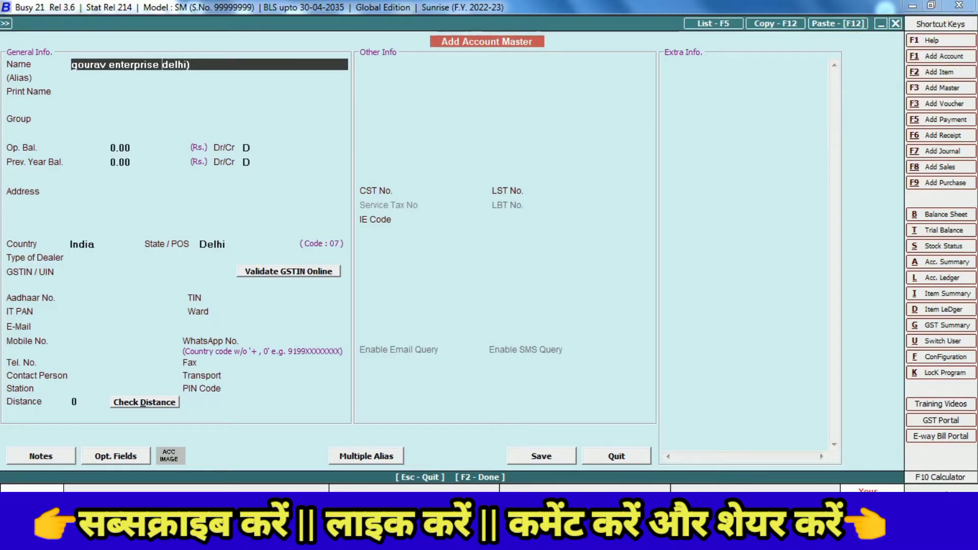
pyautogui.write('(')
pyautogui.press('Return')
pyautogui.press('Return')
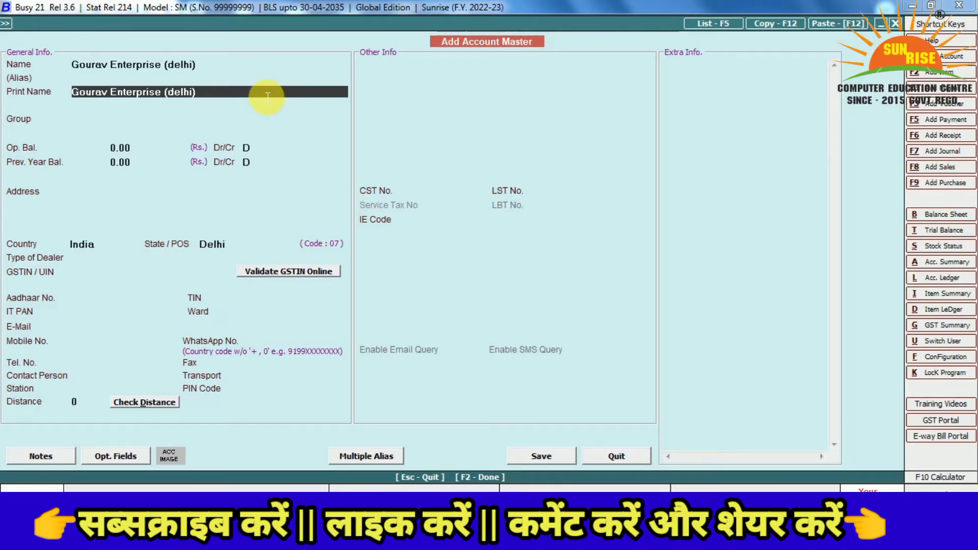
pyautogui.press('Return')
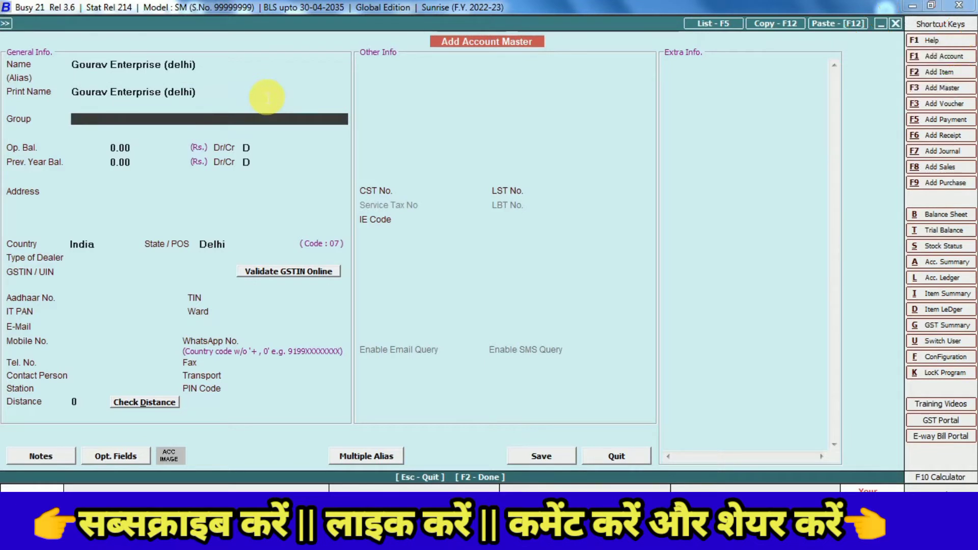
pyautogui.write('sun')
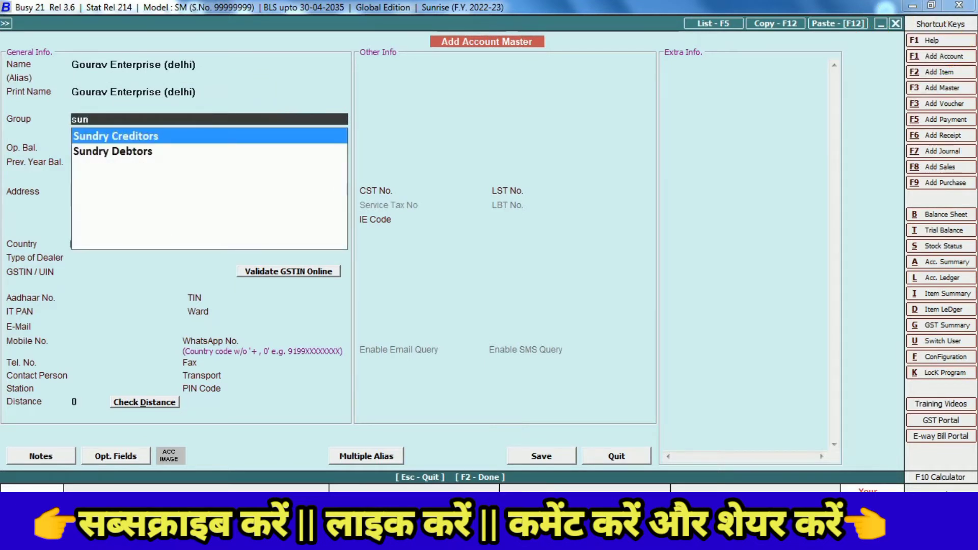
pyautogui.press('Return')
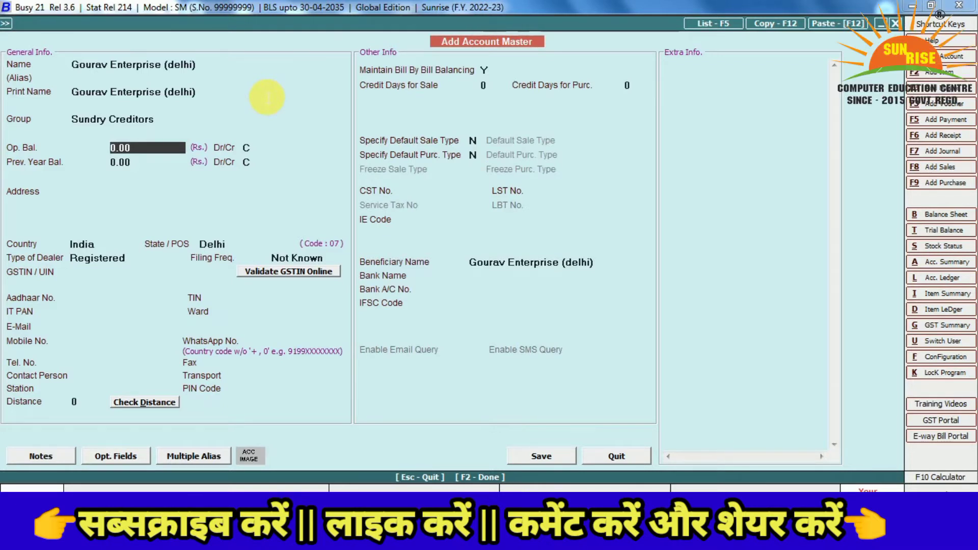
# Enter the address 'raj nagar delhi', keeping dealer type Registered and filing frequency Not Known
pyautogui.press('Return')
pyautogui.press('Return')
pyautogui.press('Return')
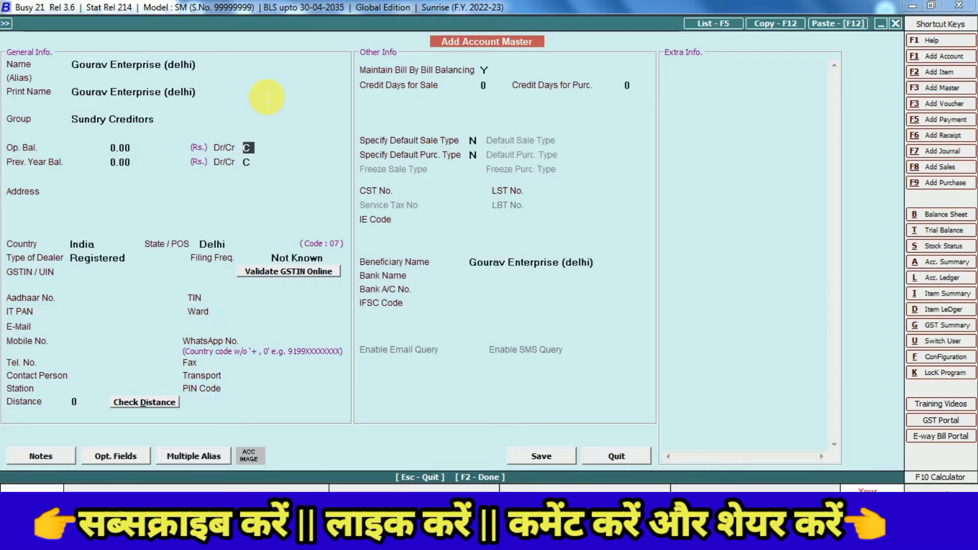
pyautogui.press('Return')
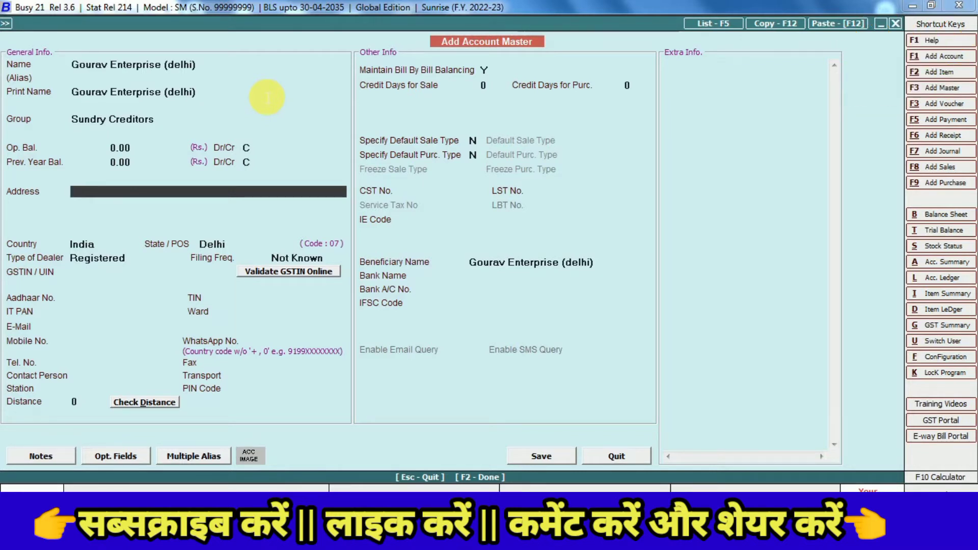
pyautogui.write('raj nagar')
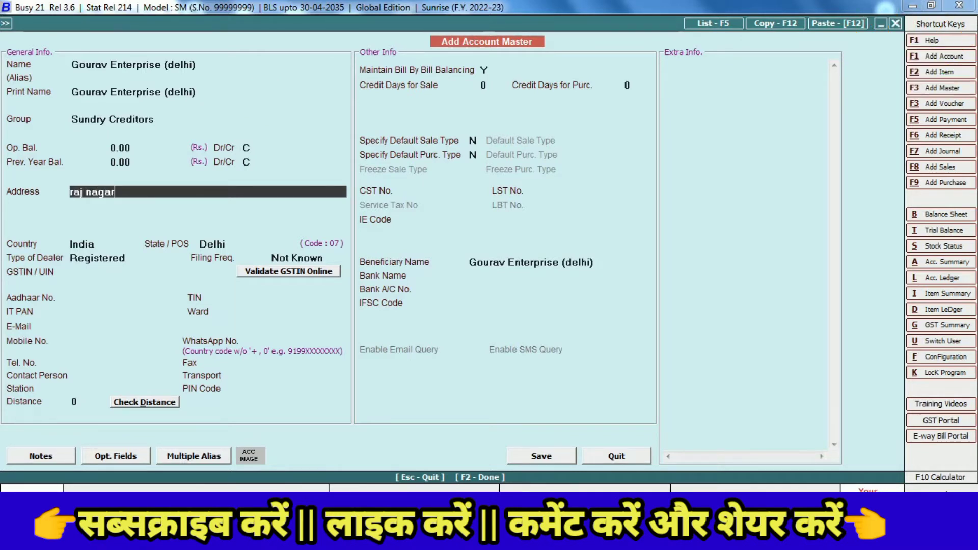
pyautogui.write(' delhi')
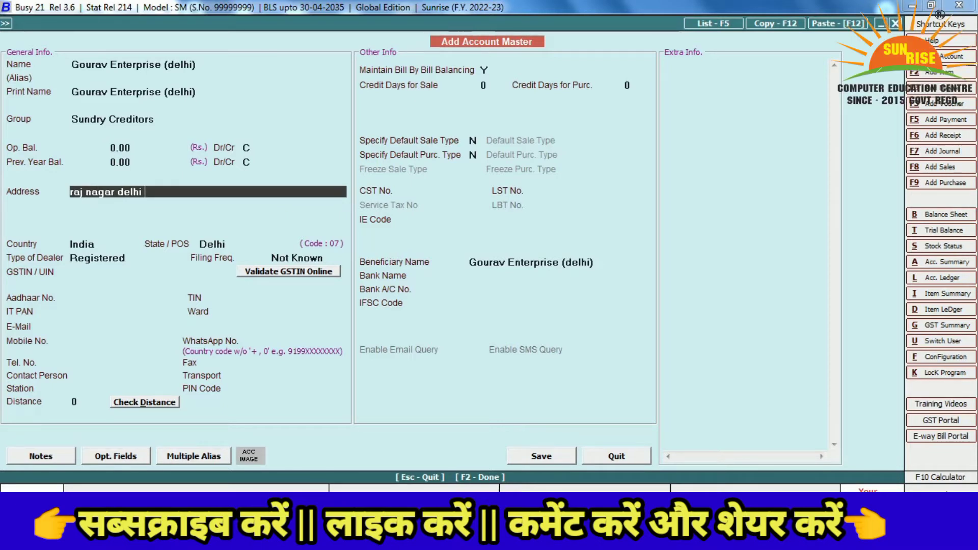
pyautogui.press('Return')
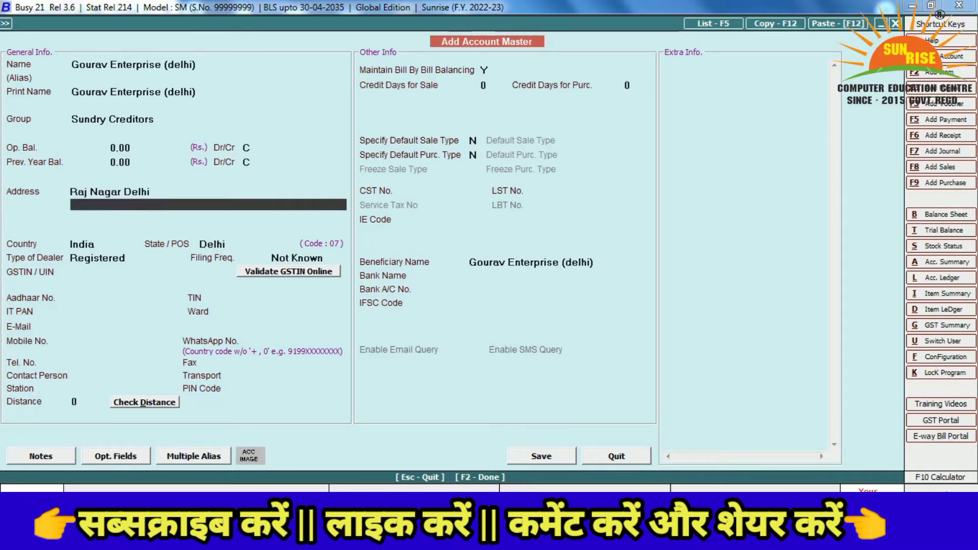
pyautogui.press('Return')
pyautogui.press('Return')
pyautogui.press('Return')
pyautogui.press('Return')
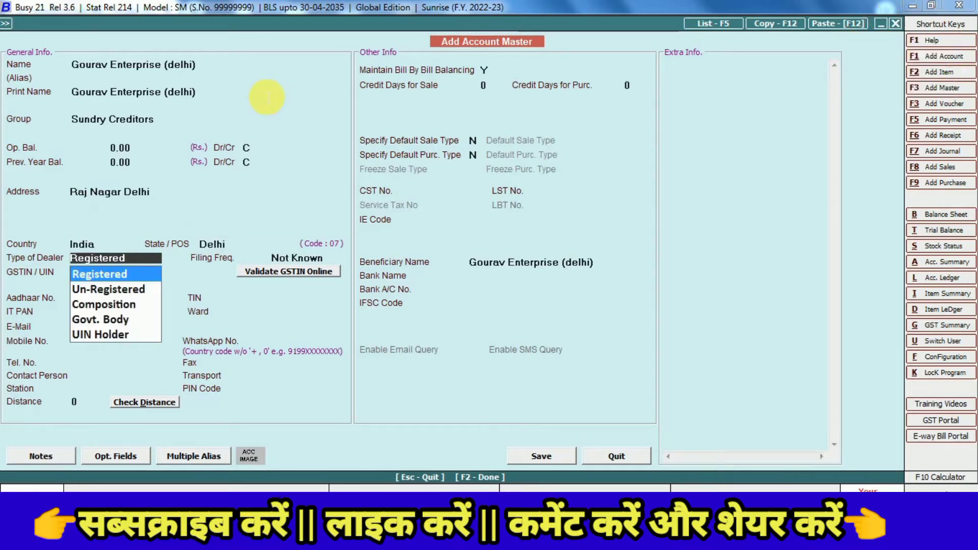
pyautogui.press('Return')
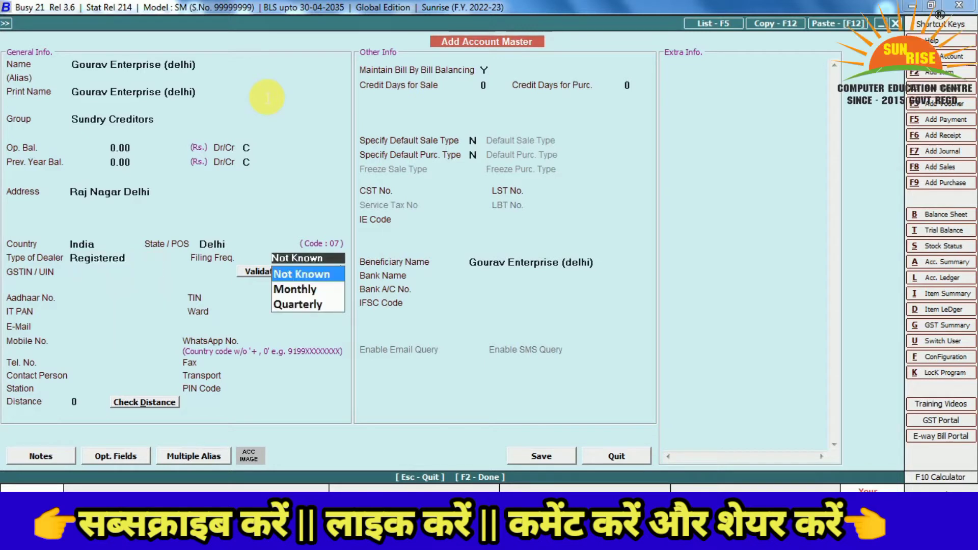
pyautogui.press('Return')
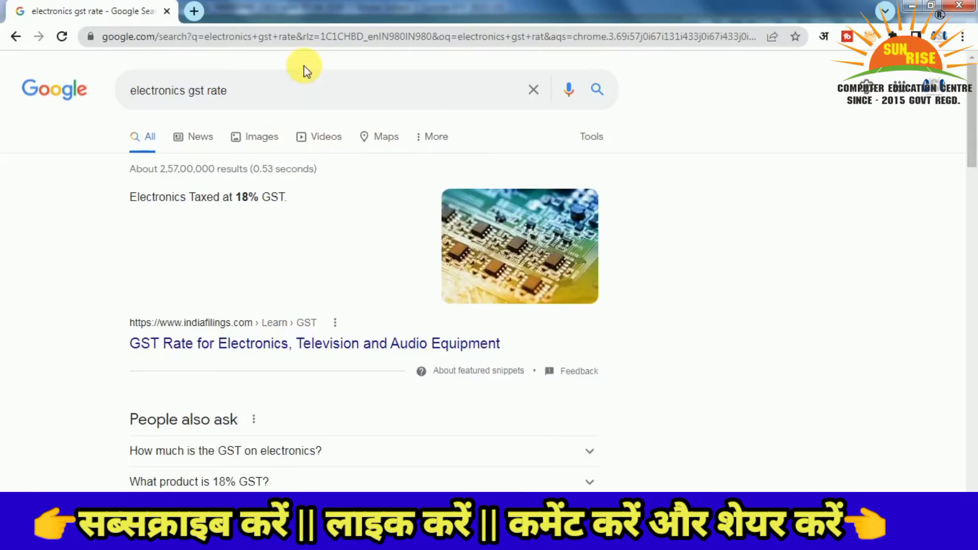
# Change the Google search to 'gst no' and switch to its image results
pyautogui.moveTo(188, 91); pyautogui.dragTo(59, 97)
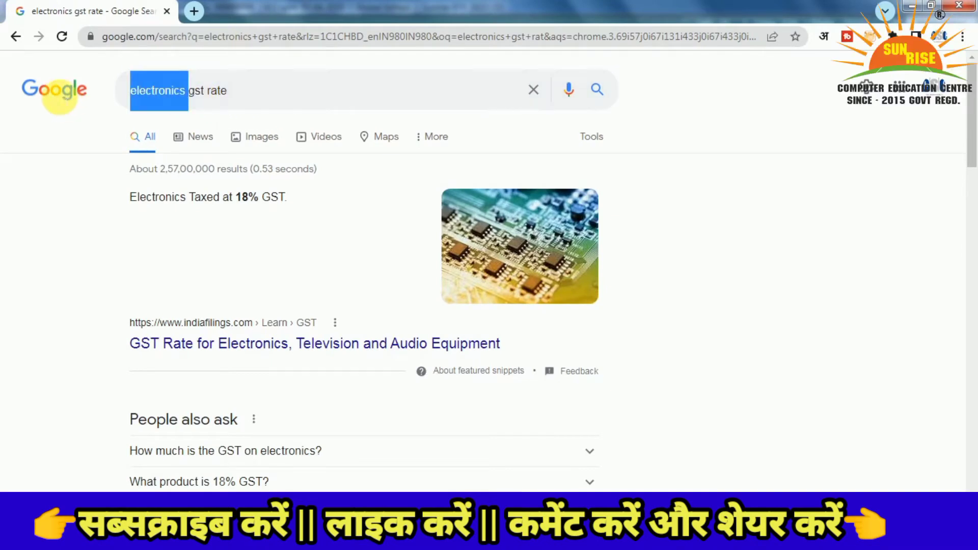
pyautogui.press('BackSpace')
pyautogui.press('Right')
pyautogui.press('Right')
pyautogui.press('Right')
pyautogui.press('Right')
pyautogui.press('Right')
pyautogui.press('Right')
pyautogui.press('Right')
pyautogui.press('Right')
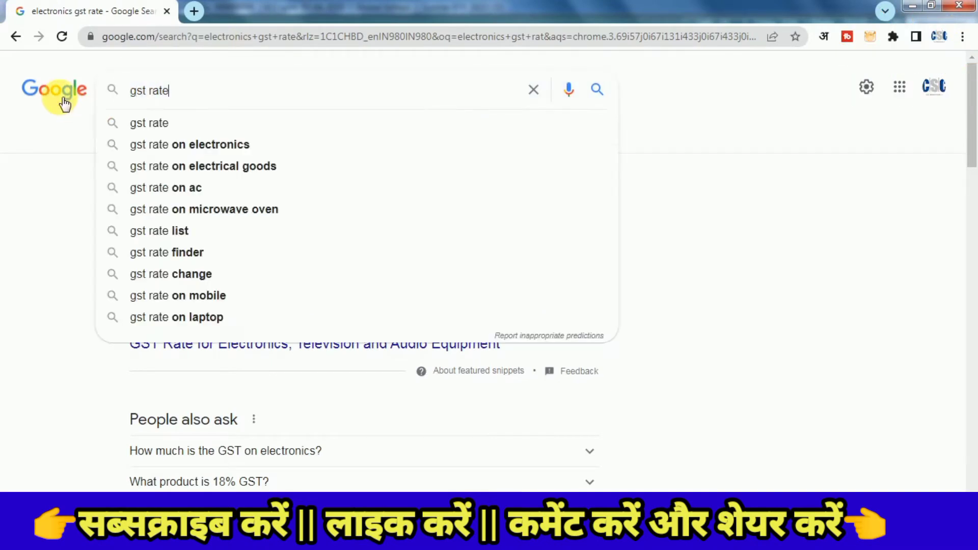
pyautogui.press('BackSpace')
pyautogui.press('BackSpace')
pyautogui.press('BackSpace')
pyautogui.press('BackSpace')
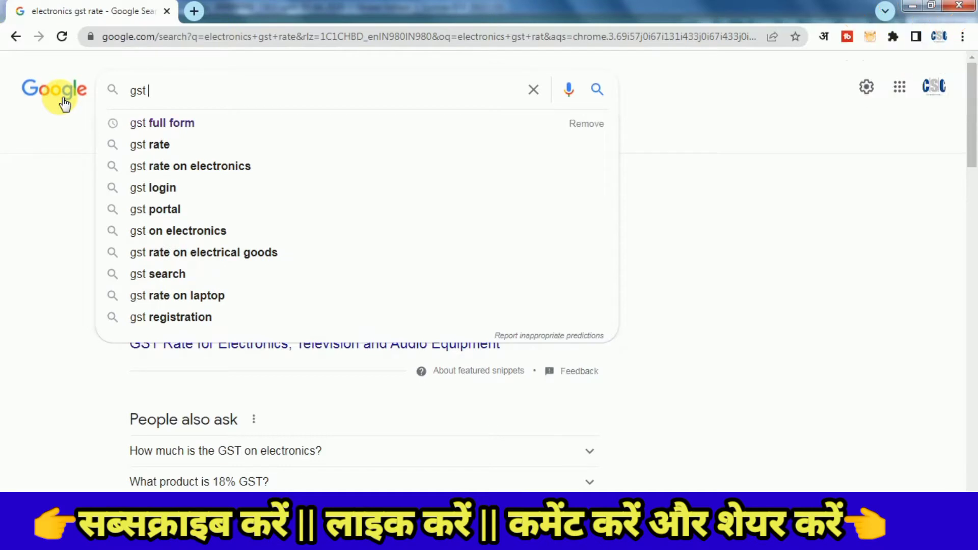
pyautogui.write('no')
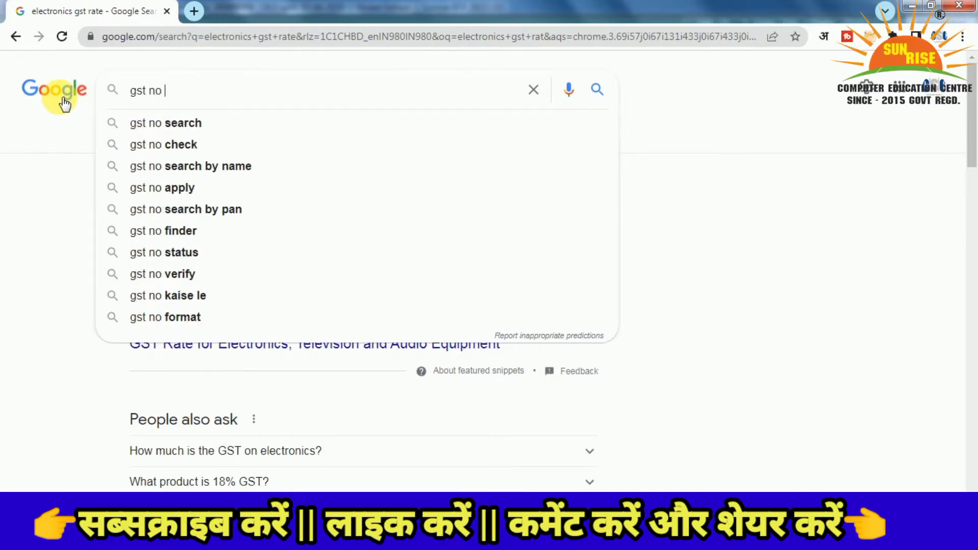
pyautogui.press('Return')
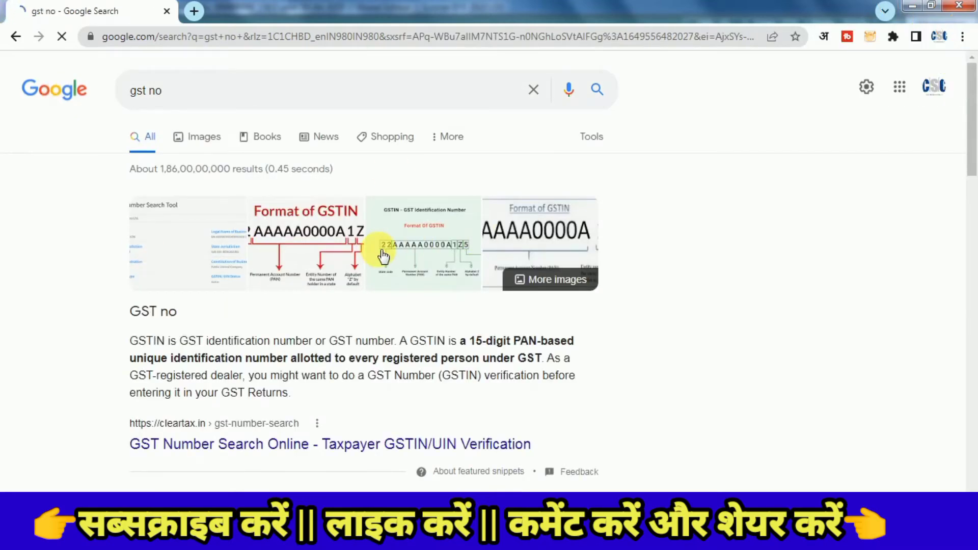
pyautogui.click(407, 255)
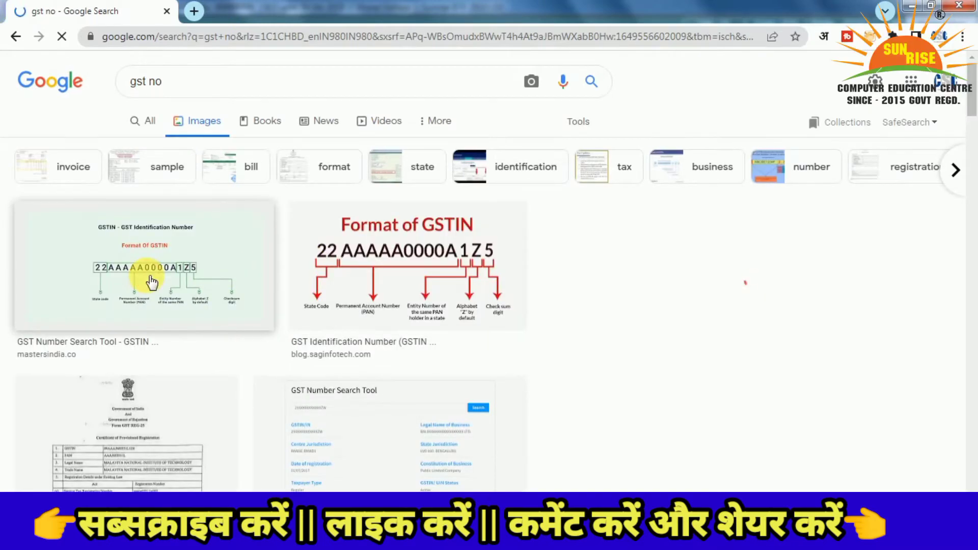
# Preview the Masters India GSTIN format diagram from the image results
pyautogui.click(150, 280)
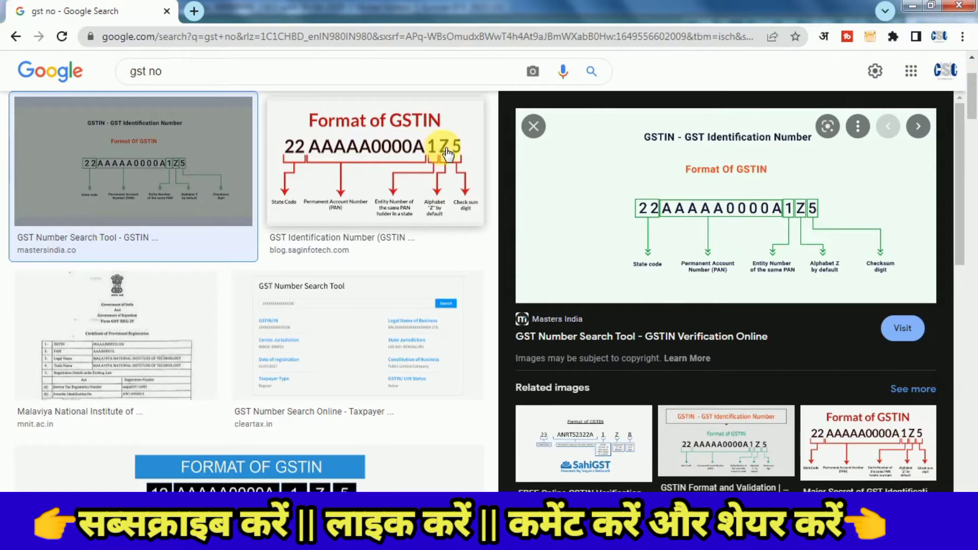
# Save the Format of GSTIN image to the Desktop and minimise Chrome
pyautogui.click(414, 173)
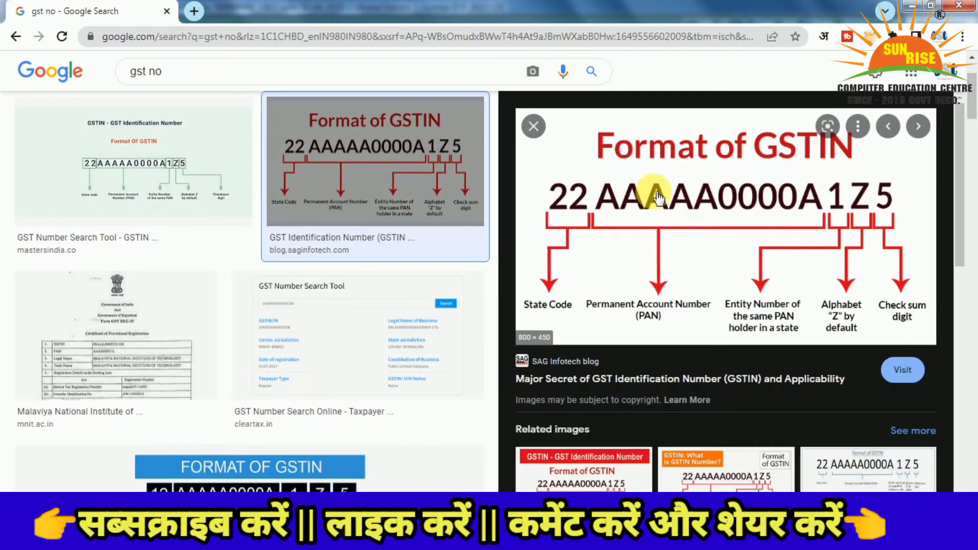
pyautogui.rightClick(664, 200)
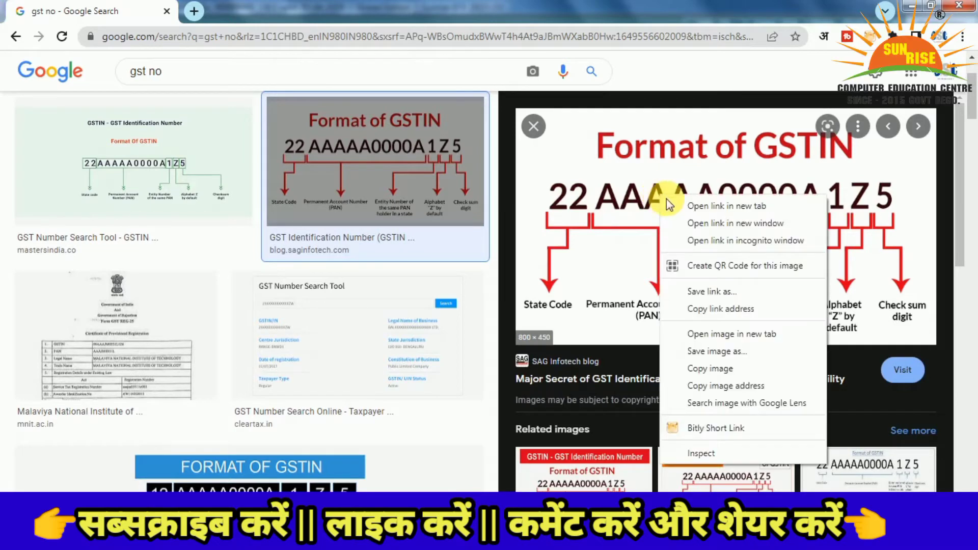
pyautogui.click(695, 351)
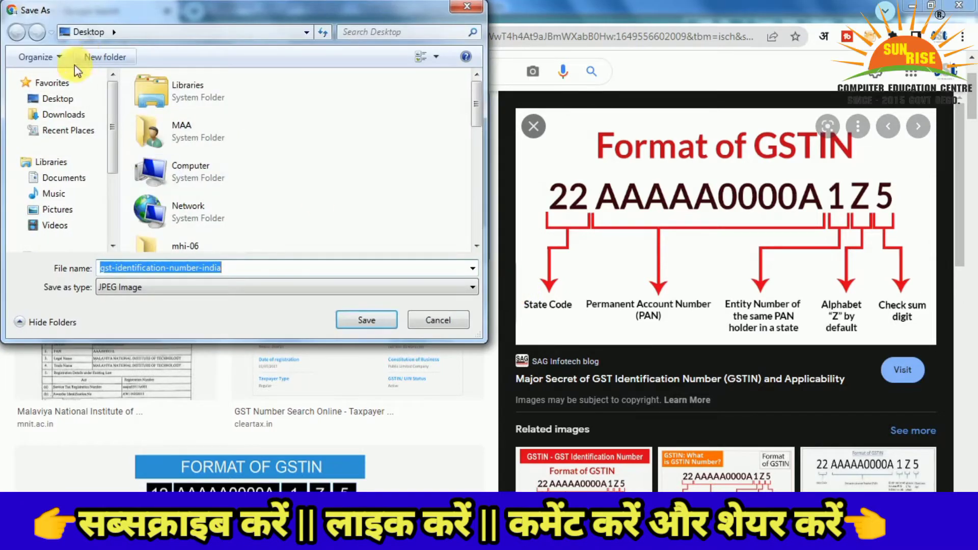
pyautogui.click(51, 98)
pyautogui.click(366, 320)
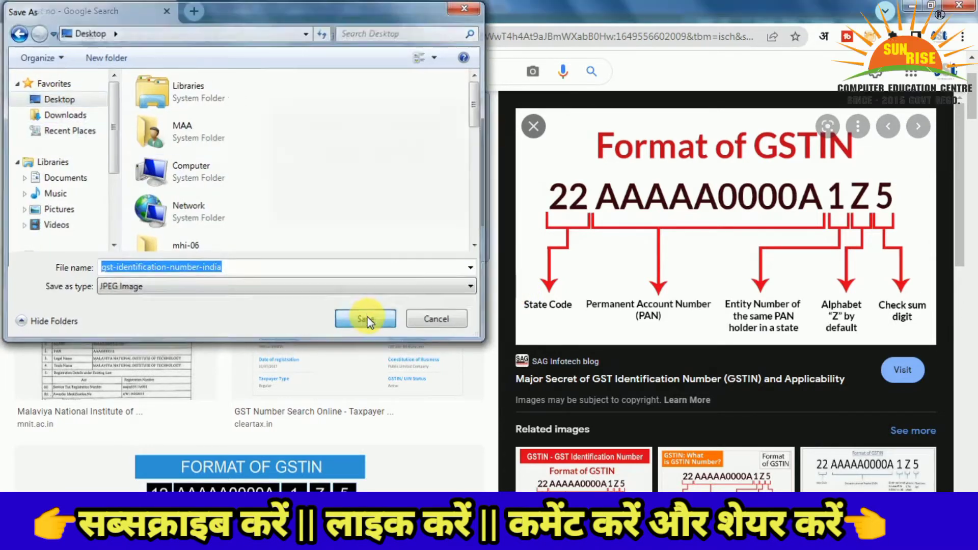
pyautogui.click(911, 6)
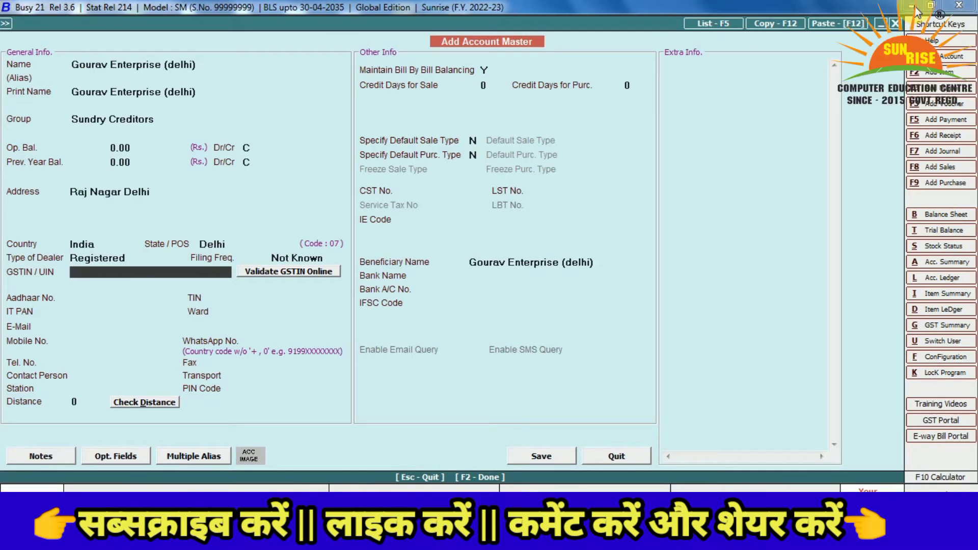
# Enter the party's GSTIN, continuing past the validation warning
pyautogui.write('0')
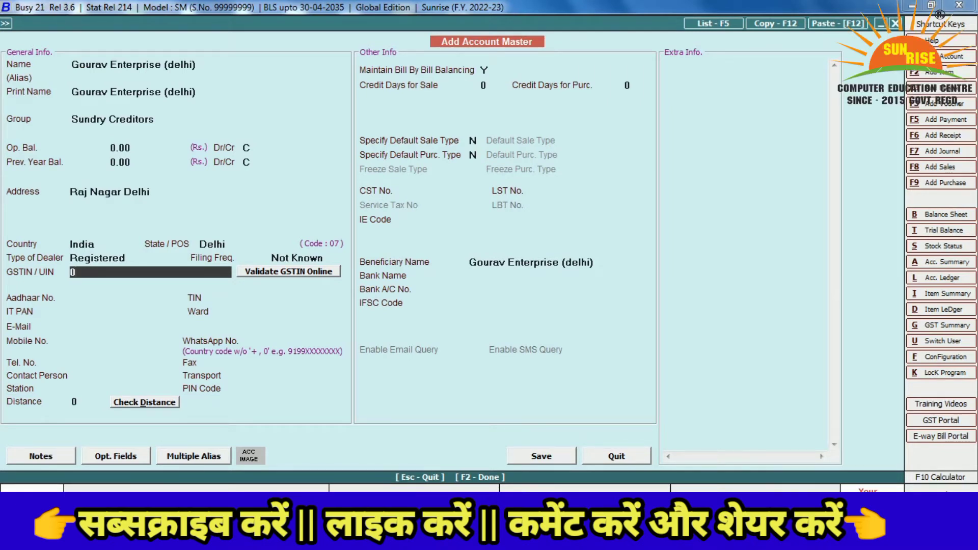
pyautogui.write('12')
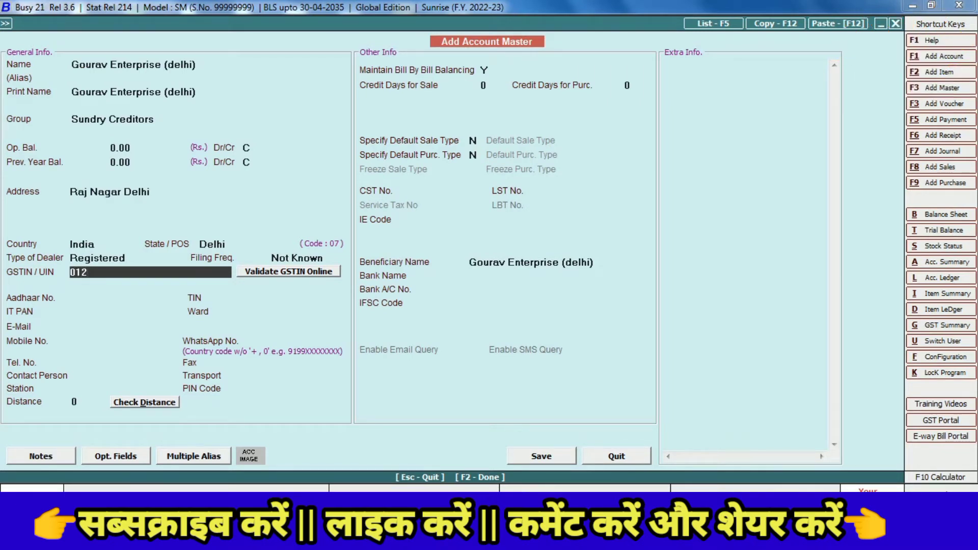
pyautogui.write('3GHFJJFFRJ58')
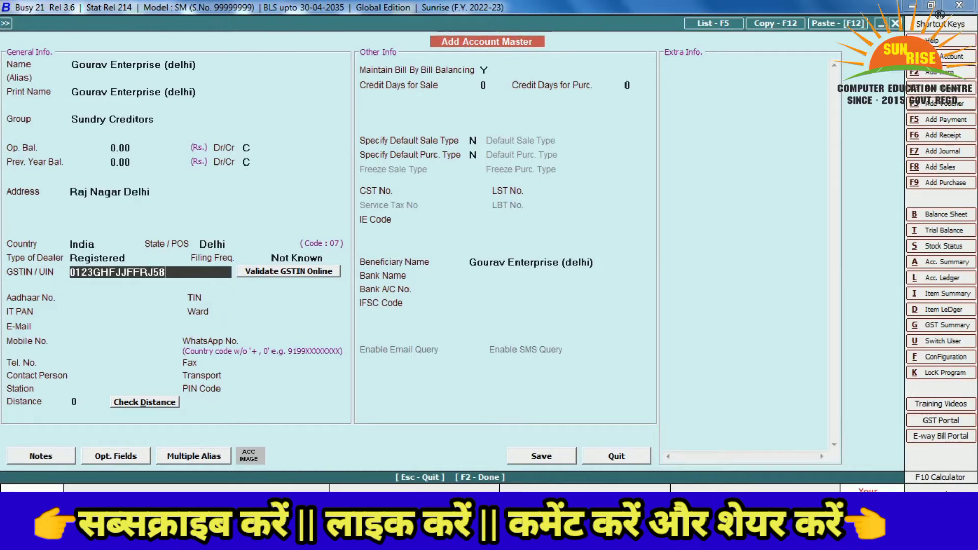
pyautogui.press('Return')
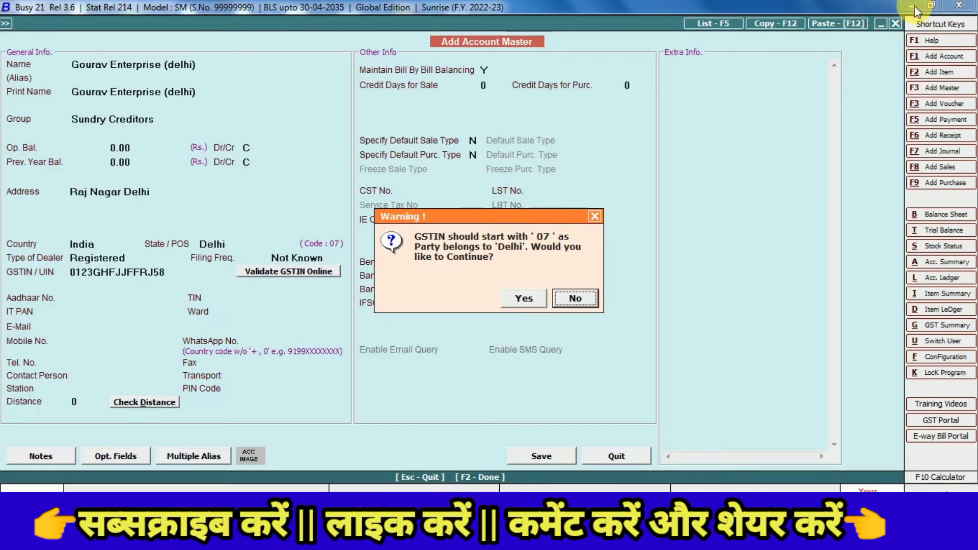
pyautogui.press('Left')
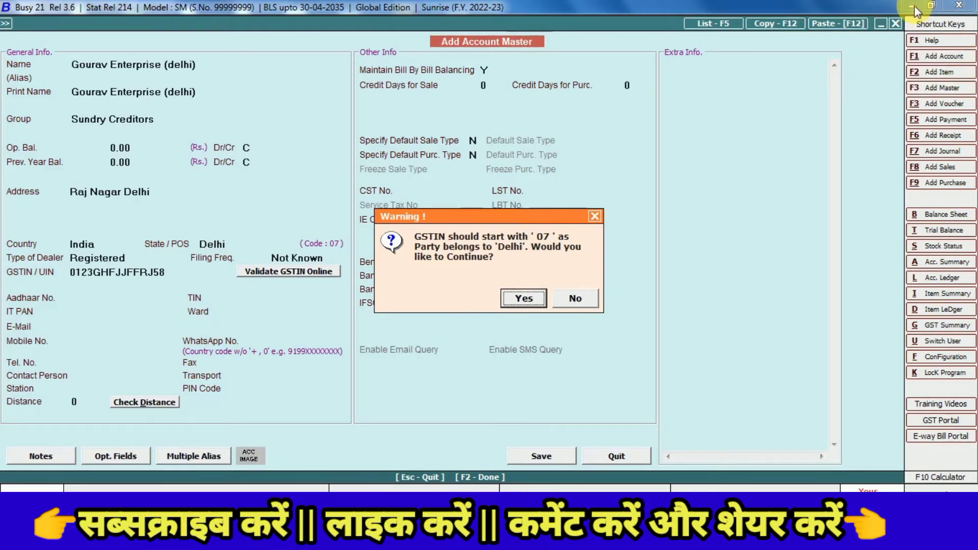
pyautogui.press('Return')
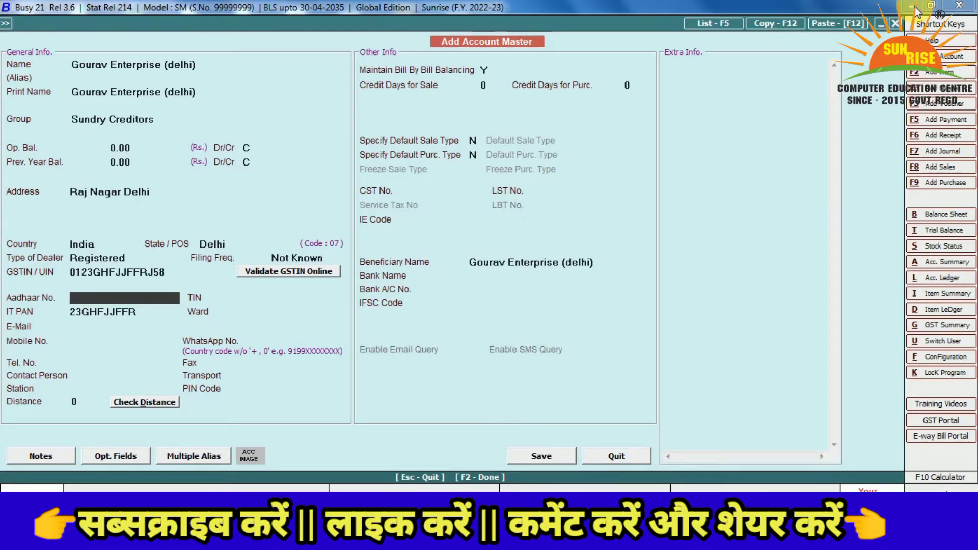
pyautogui.press('Return')
pyautogui.press('Return')
pyautogui.press('Return')
pyautogui.press('Return')
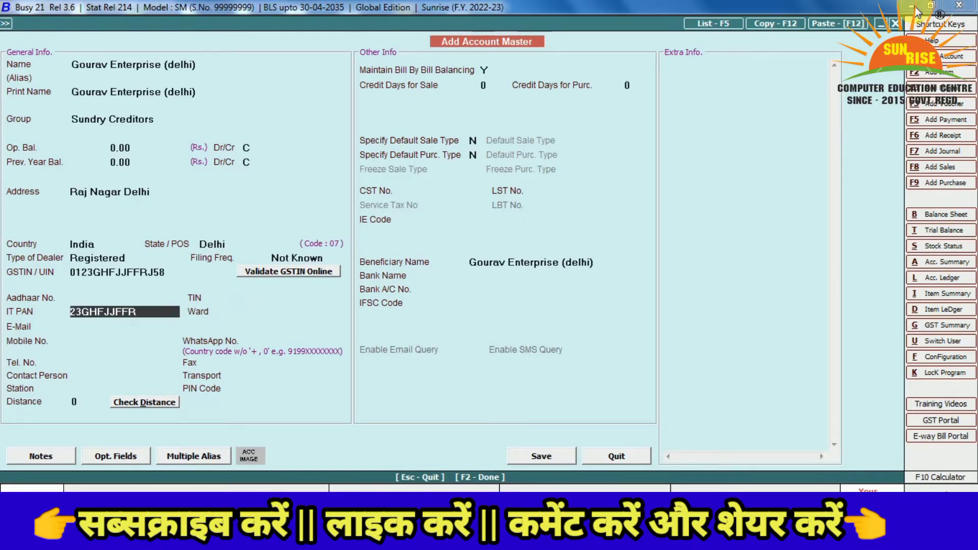
pyautogui.press('Return')
pyautogui.press('Return')
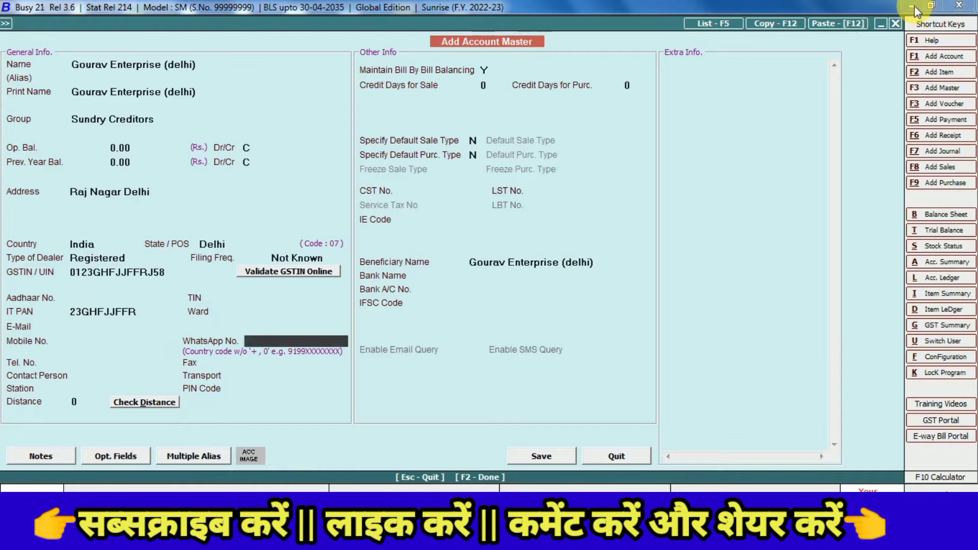
# Enter an 11-digit WhatsApp number and save the Gourav Enterprise (delhi) account
pyautogui.press('Up')
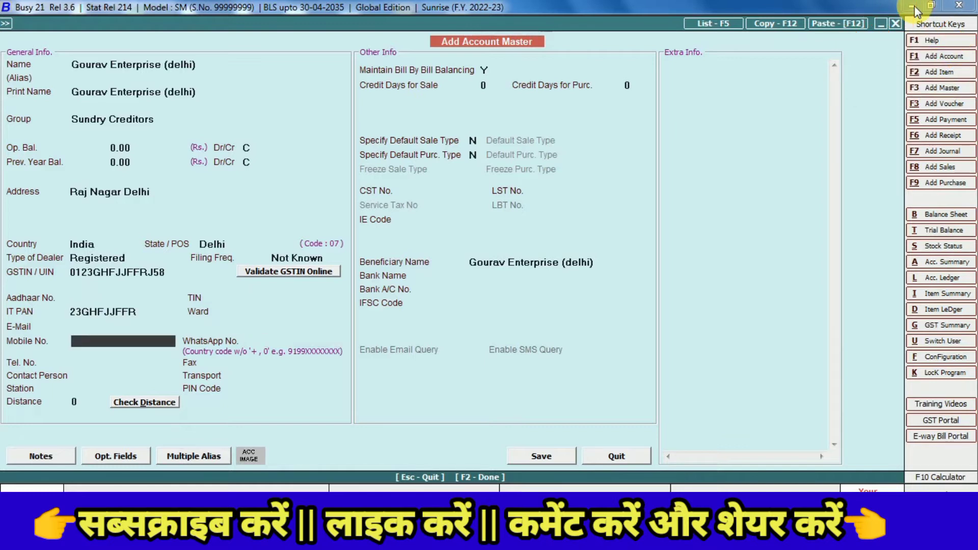
pyautogui.press('Return')
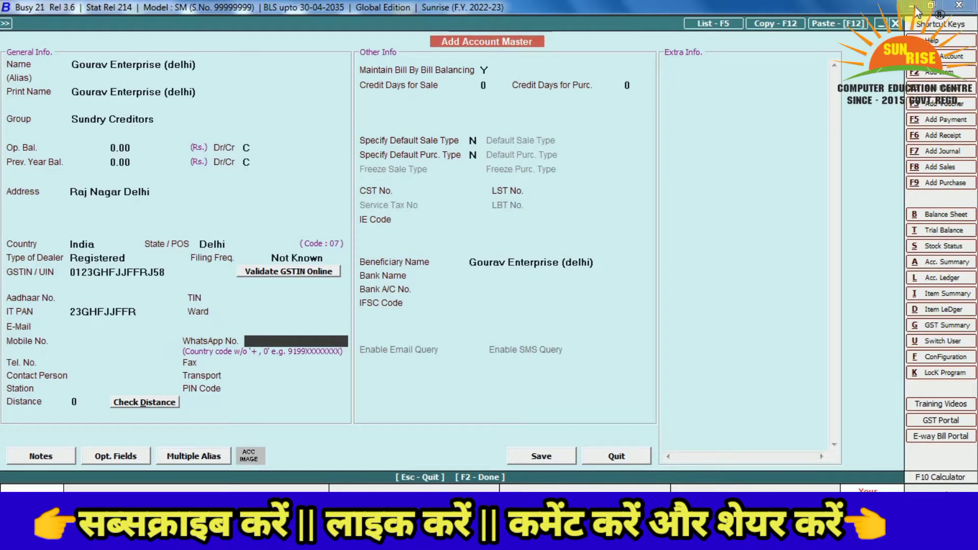
pyautogui.write('999999999')
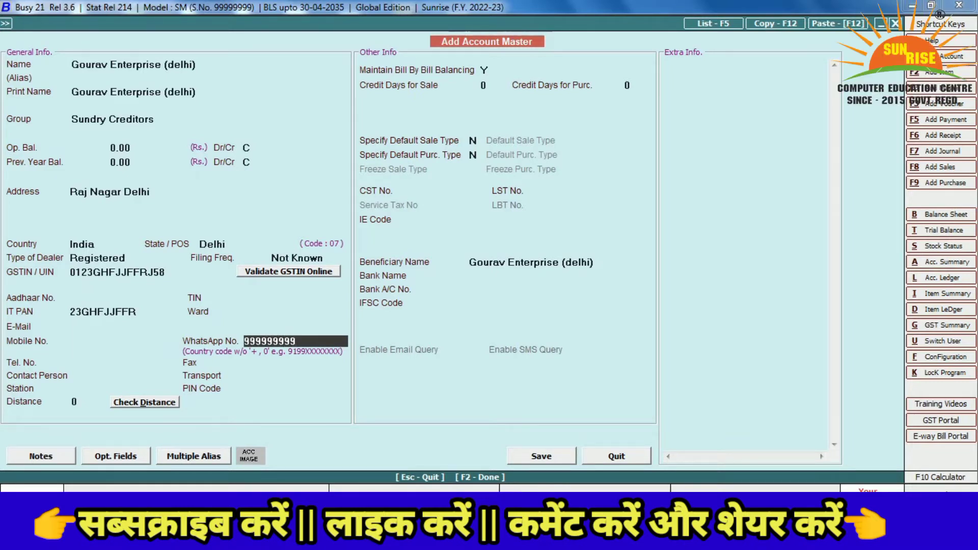
pyautogui.press('Return')
pyautogui.press('Return')
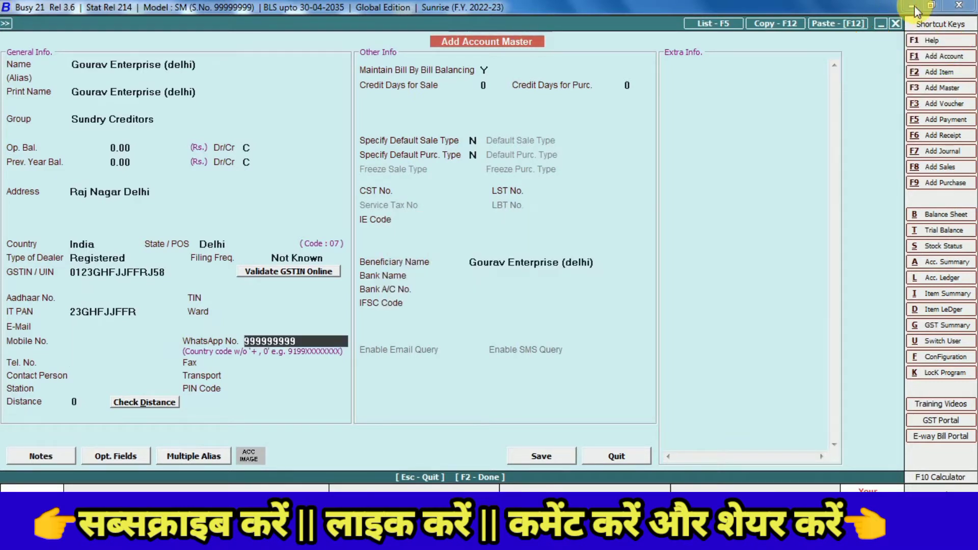
pyautogui.press('Return')
pyautogui.press('Return')
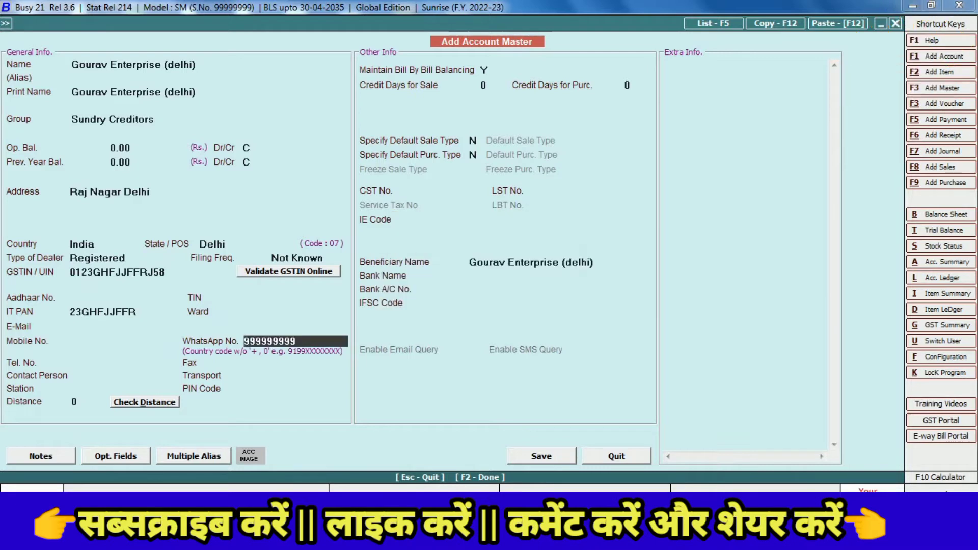
pyautogui.write('99999999999')
pyautogui.press('Return')
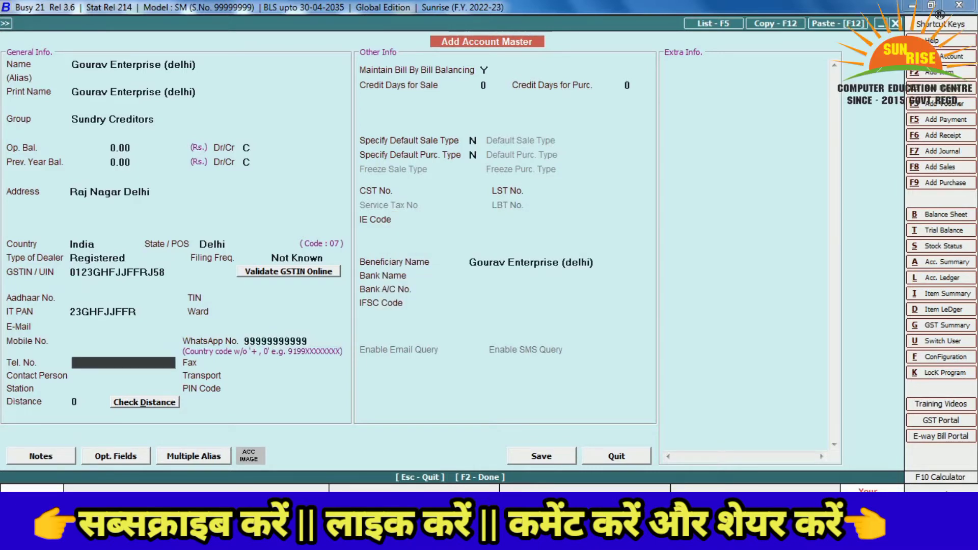
pyautogui.press('Return')
pyautogui.press('Return')
pyautogui.press('Return')
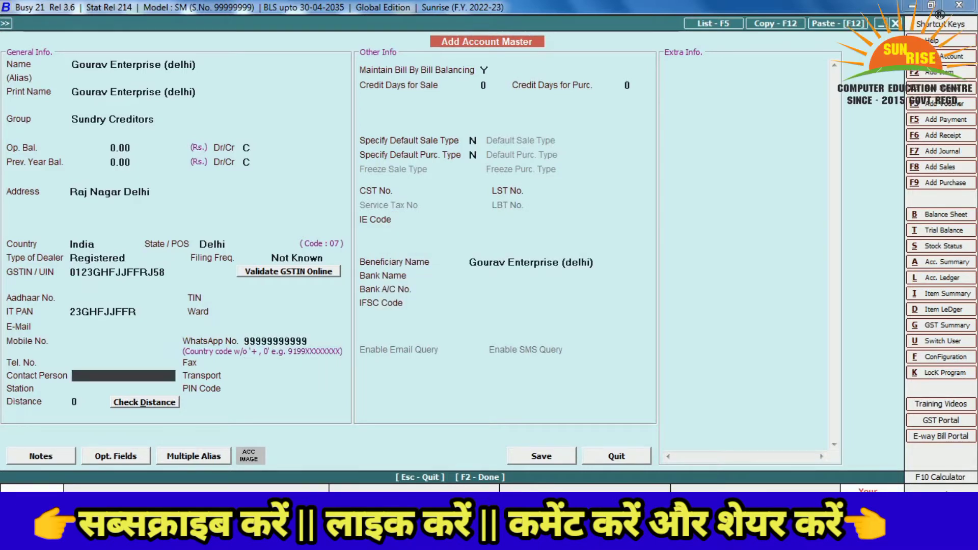
pyautogui.press('Return')
pyautogui.press('Return')
pyautogui.press('Return')
pyautogui.press('Return')
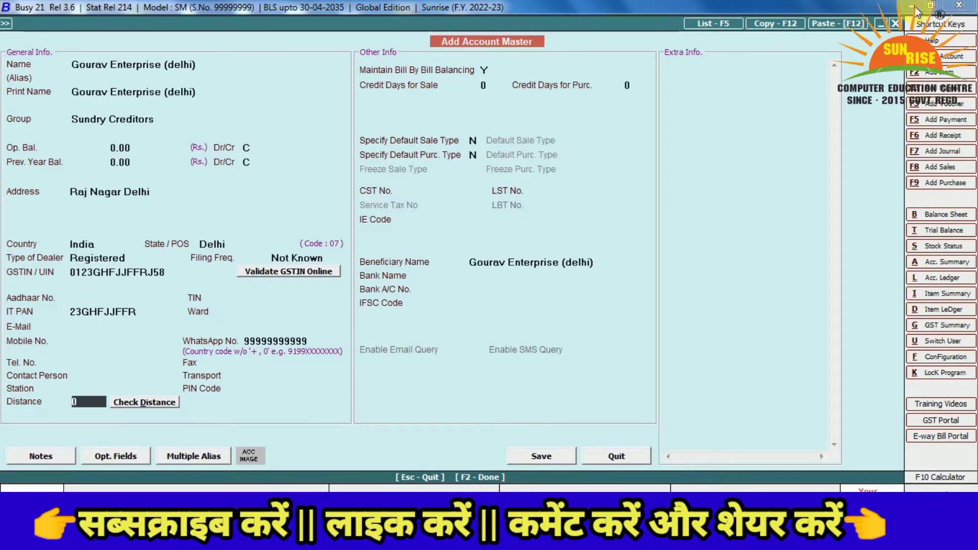
pyautogui.press('Return')
pyautogui.press('Return')
pyautogui.press('Return')
pyautogui.press('Return')
pyautogui.press('Return')
pyautogui.press('Return')
pyautogui.press('Return')
pyautogui.press('Return')
pyautogui.press('Return')
pyautogui.press('Return')
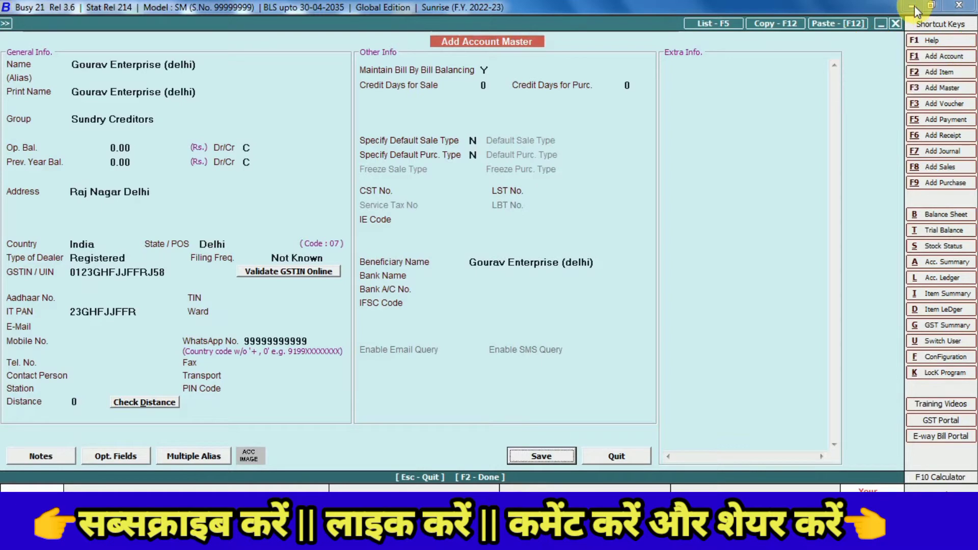
pyautogui.press('F2')
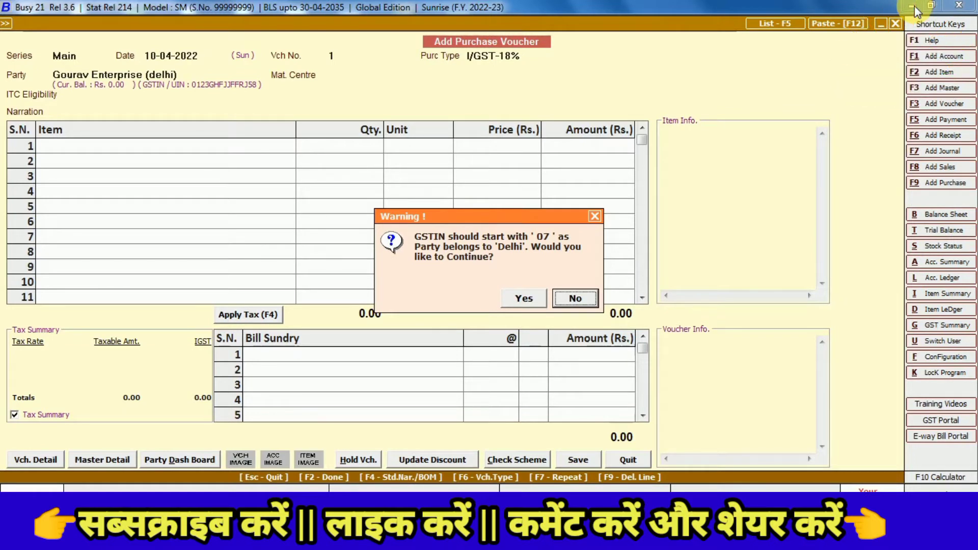
# Accept the GSTIN warning, decline central transaction, and quit the purchase voucher without saving
pyautogui.press('Left')
pyautogui.press('Return')
pyautogui.press('Return')
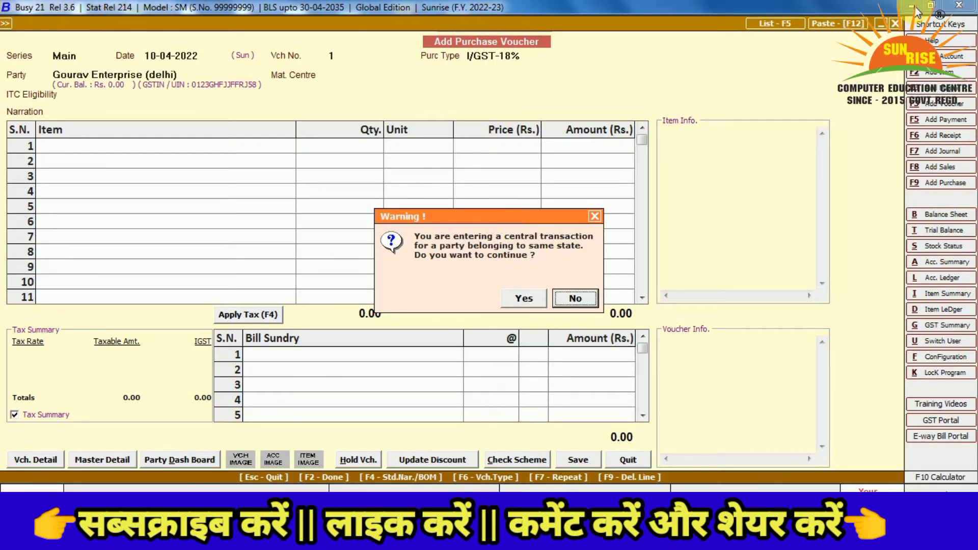
pyautogui.press('Return')
pyautogui.press('Escape')
pyautogui.press('Return')
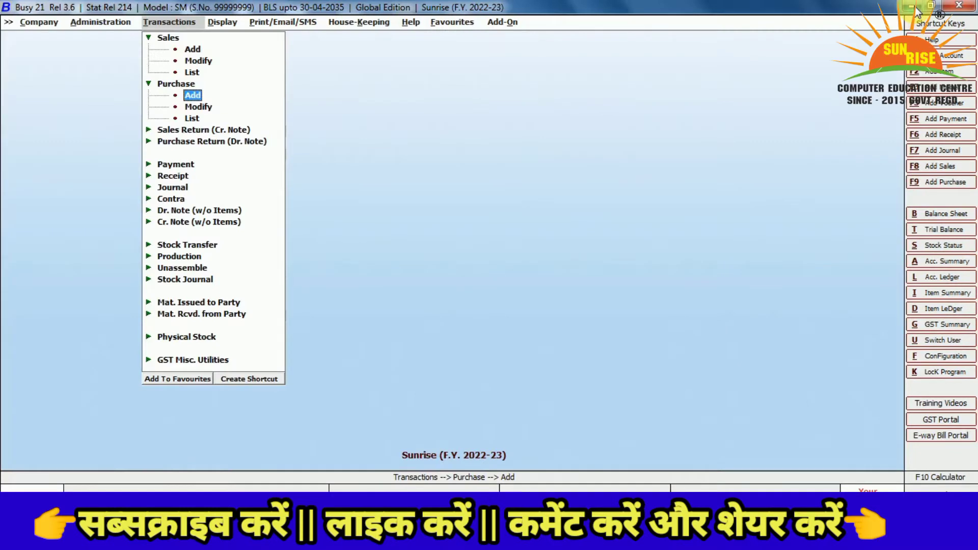
# Review the company details, confirming the state is Delhi, and leave without changes
pyautogui.press('Left')
pyautogui.press('Left')
pyautogui.press('Down')
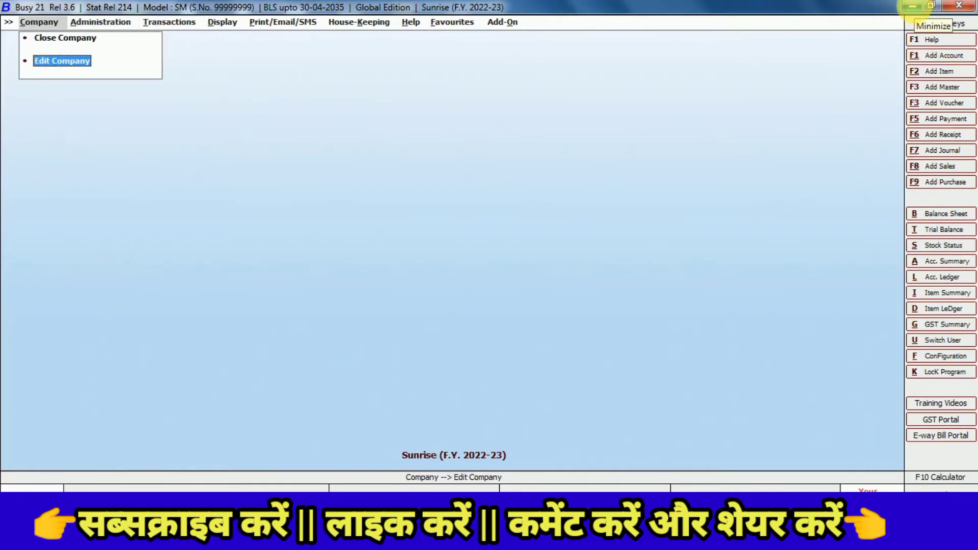
pyautogui.press('Return')
pyautogui.press('Return')
pyautogui.press('Return')
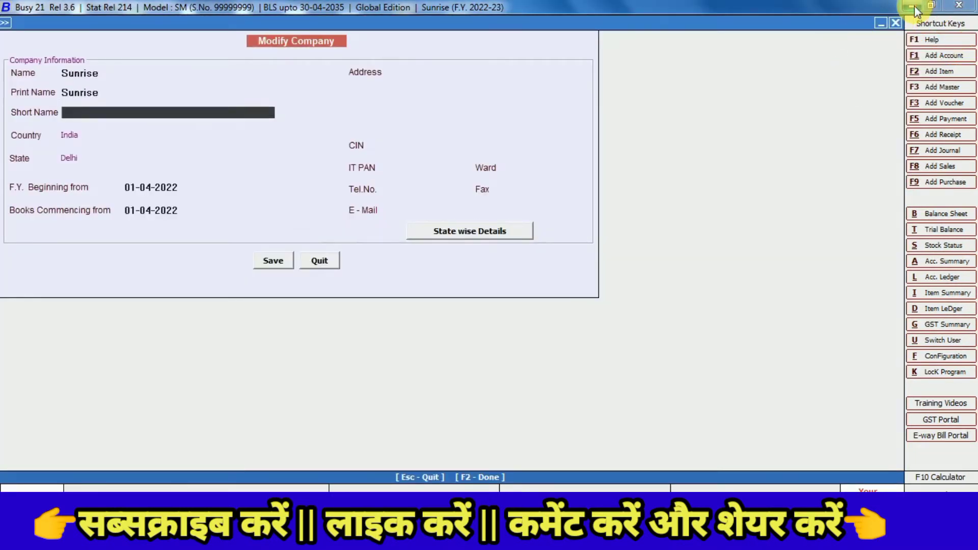
pyautogui.press('Return')
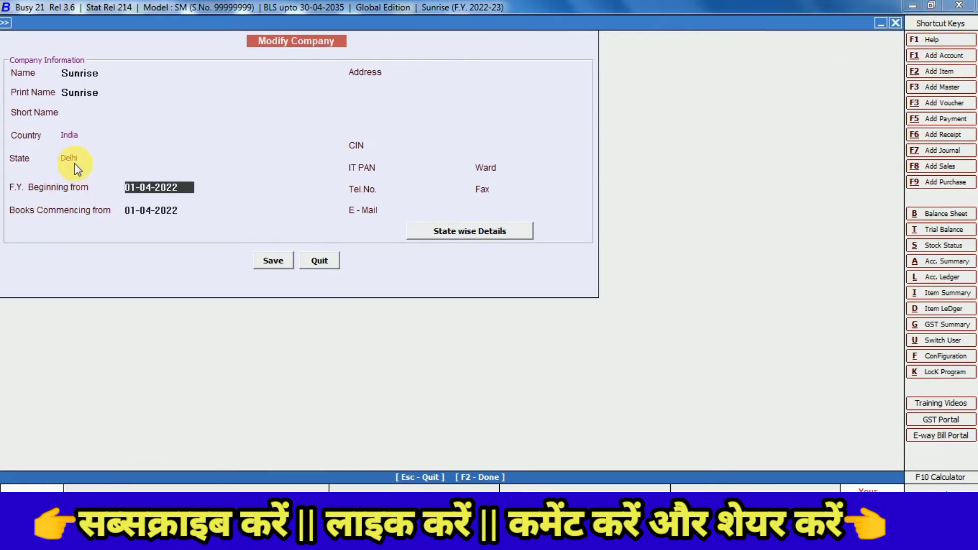
pyautogui.press('Escape')
pyautogui.press('Return')
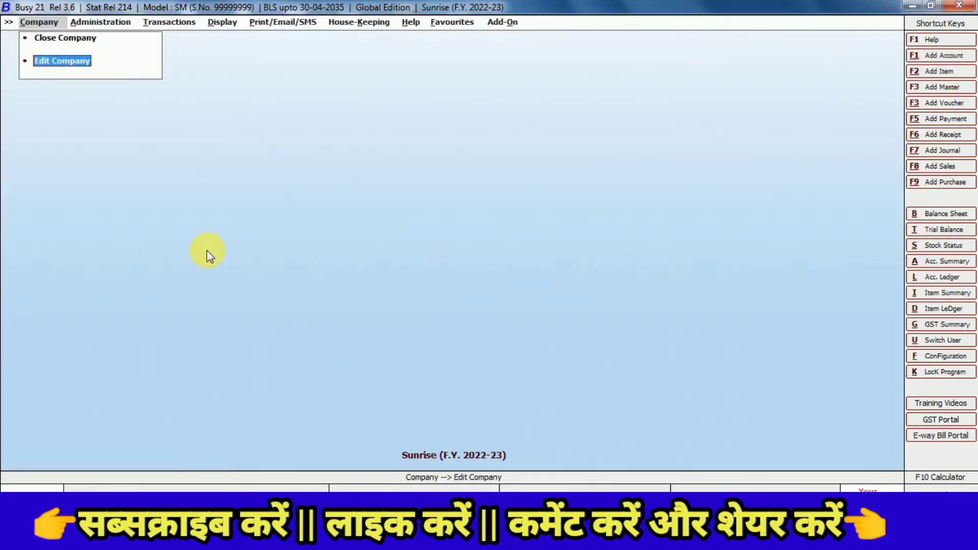
# Start a new blank purchase voucher from Transactions > Purchase > Add
pyautogui.press('Right')
pyautogui.press('Right')
pyautogui.press('Up')
pyautogui.press('Up')
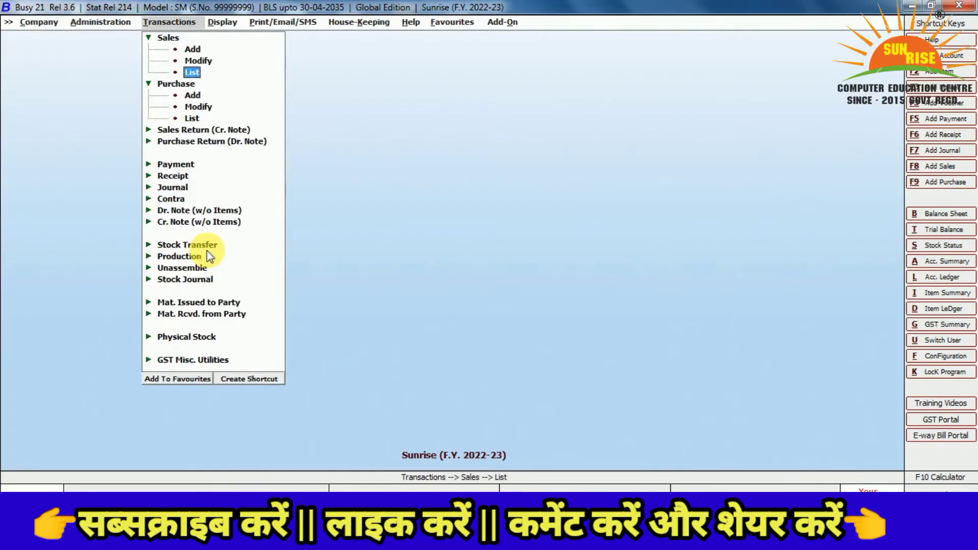
pyautogui.press('Down')
pyautogui.press('Down')
pyautogui.press('Return')
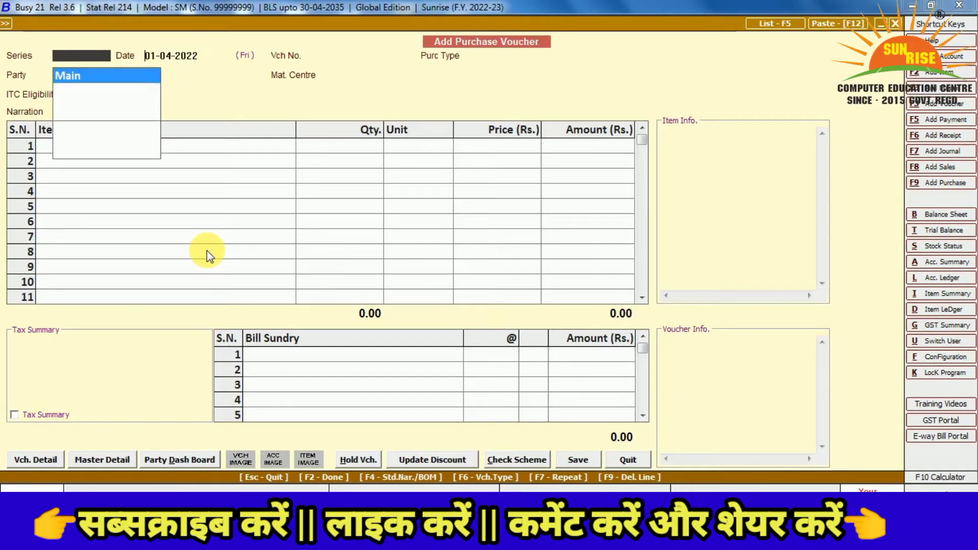
# Keep series Main and the date, and set purchase type to L/GST-18%
pyautogui.press('Return')
pyautogui.press('Return')
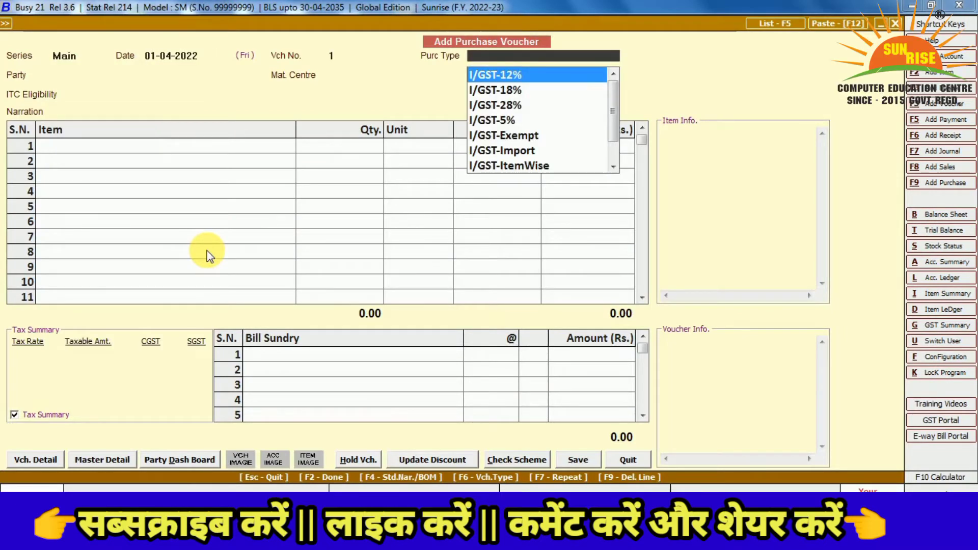
pyautogui.press('Down')
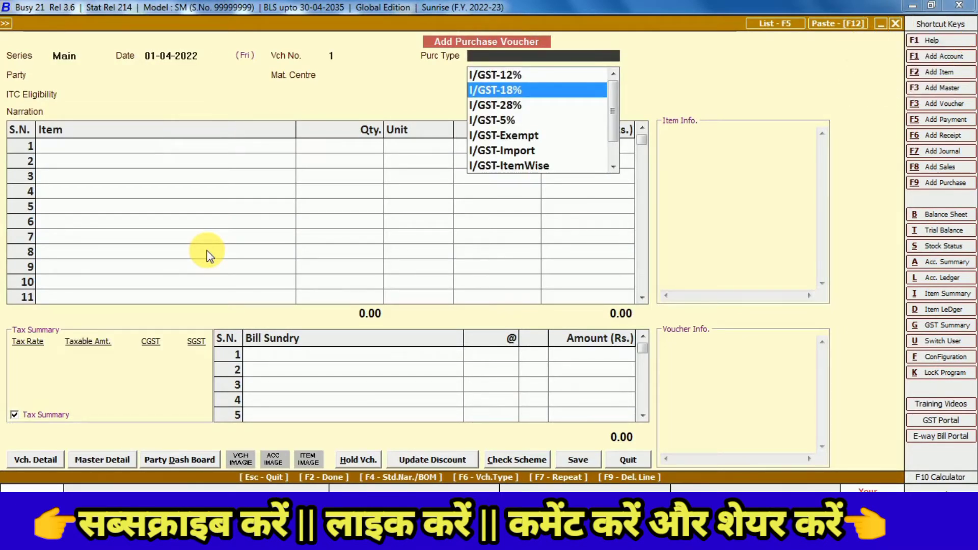
pyautogui.press('Down')
pyautogui.press('Down')
pyautogui.press('Down')
pyautogui.press('Down')
pyautogui.press('Down')
pyautogui.press('Down')
pyautogui.press('Down')
pyautogui.press('Down')
pyautogui.press('Down')
pyautogui.press('Down')
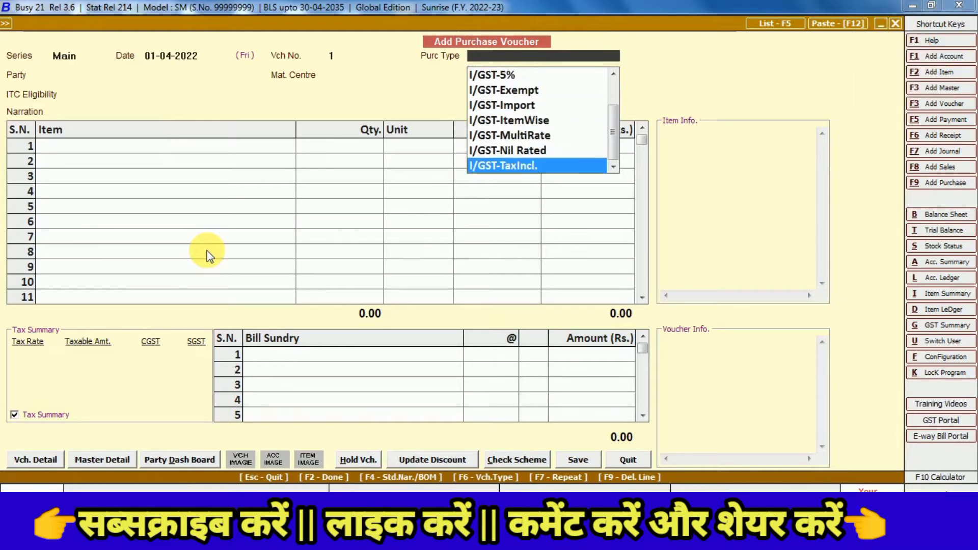
pyautogui.press('Down')
pyautogui.press('Down')
pyautogui.press('Up')
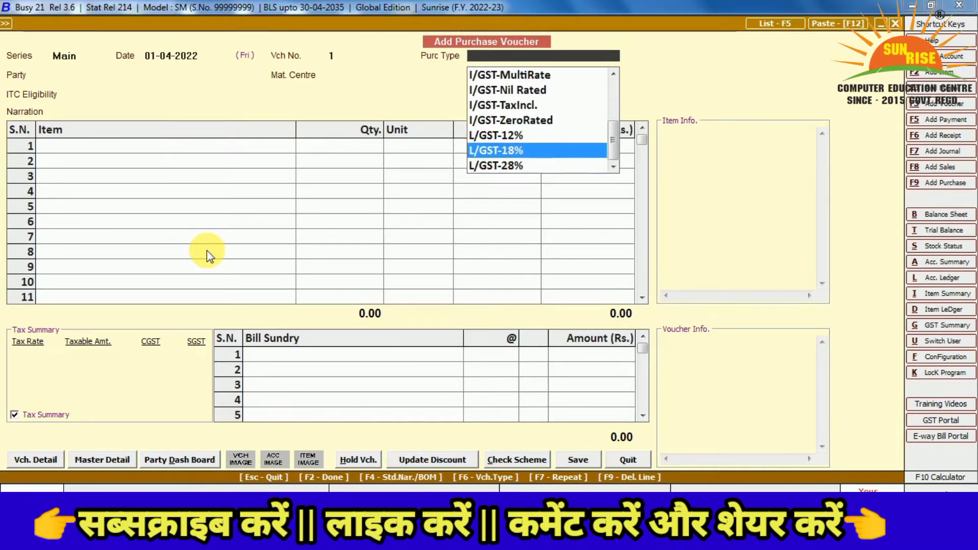
pyautogui.press('Return')
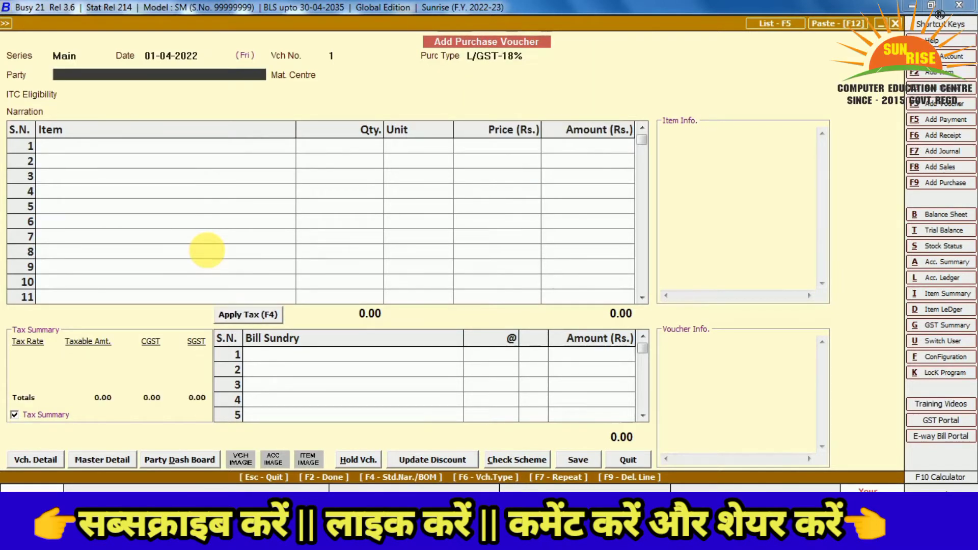
# Choose Gourav Enterprise (delhi) as party despite the GSTIN warning, with material centre Main Store
pyautogui.press('Down')
pyautogui.press('Down')
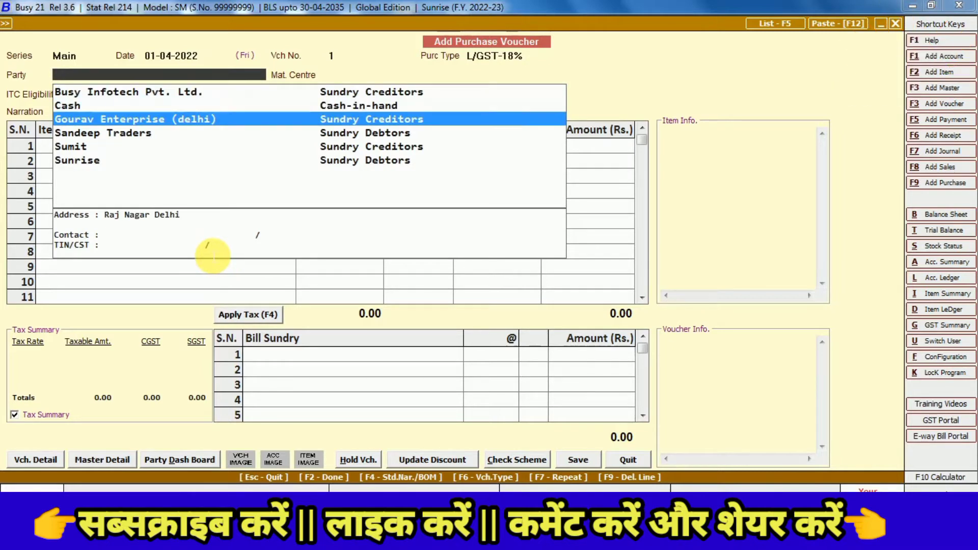
pyautogui.press('Return')
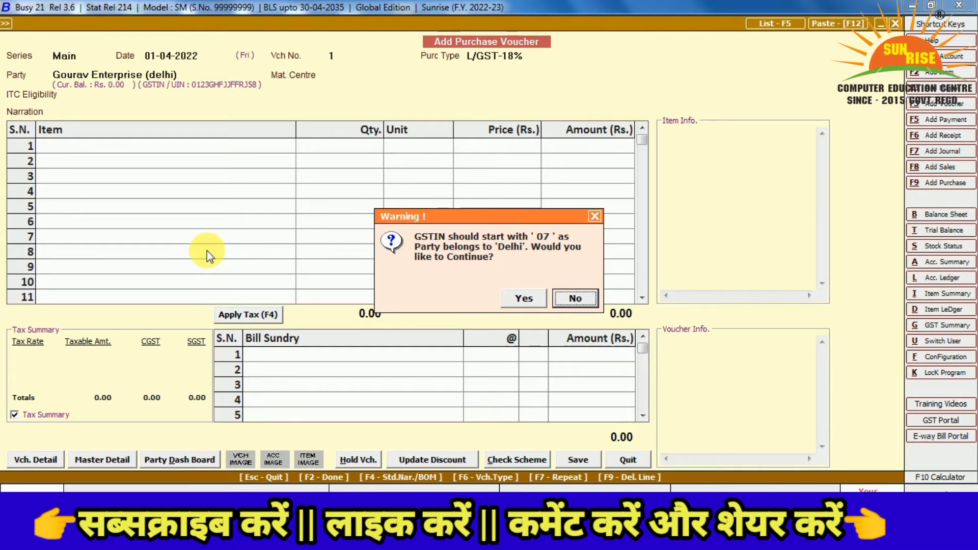
pyautogui.press('Left')
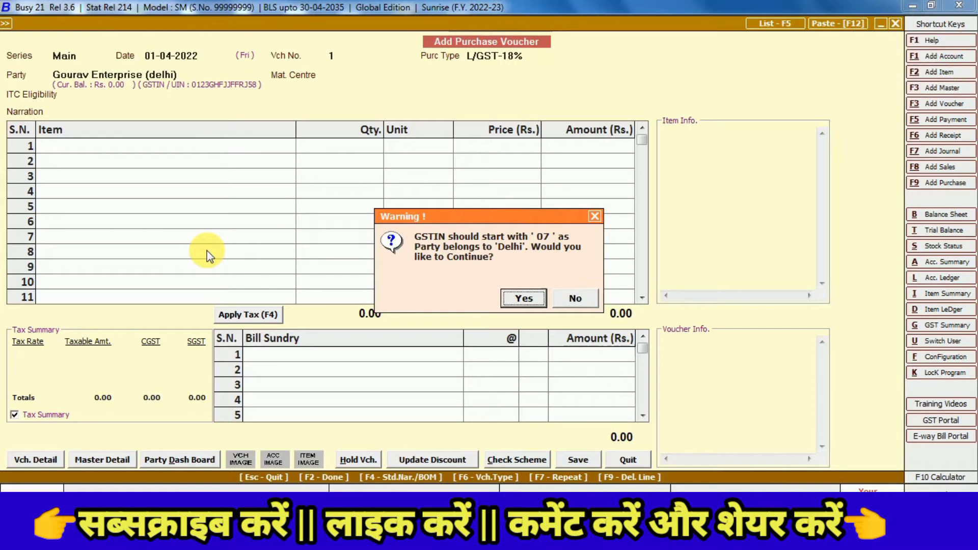
pyautogui.press('Return')
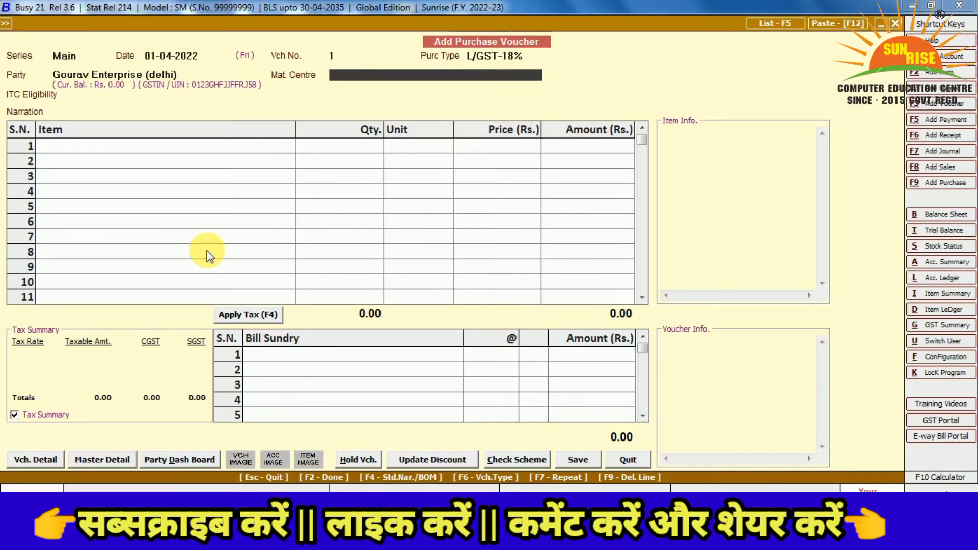
pyautogui.press('space')
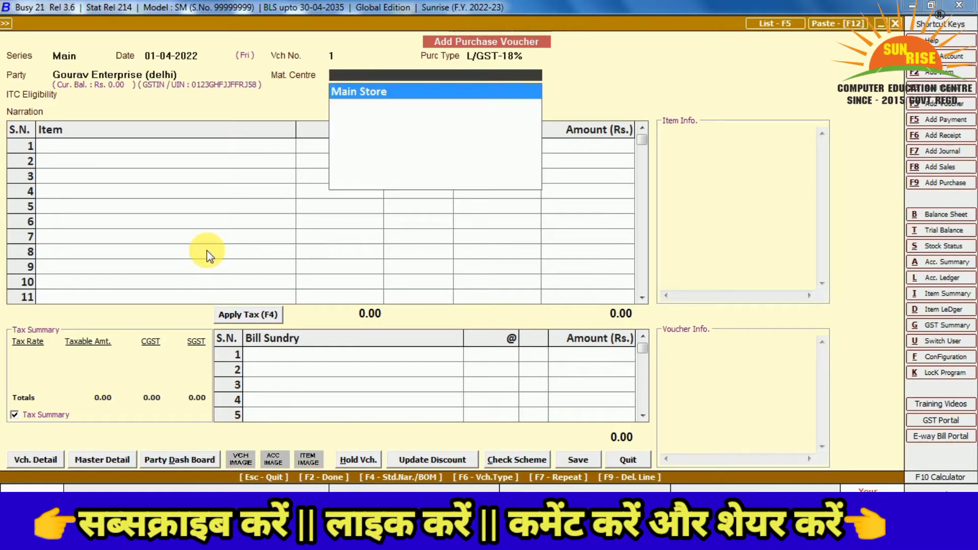
pyautogui.press('Return')
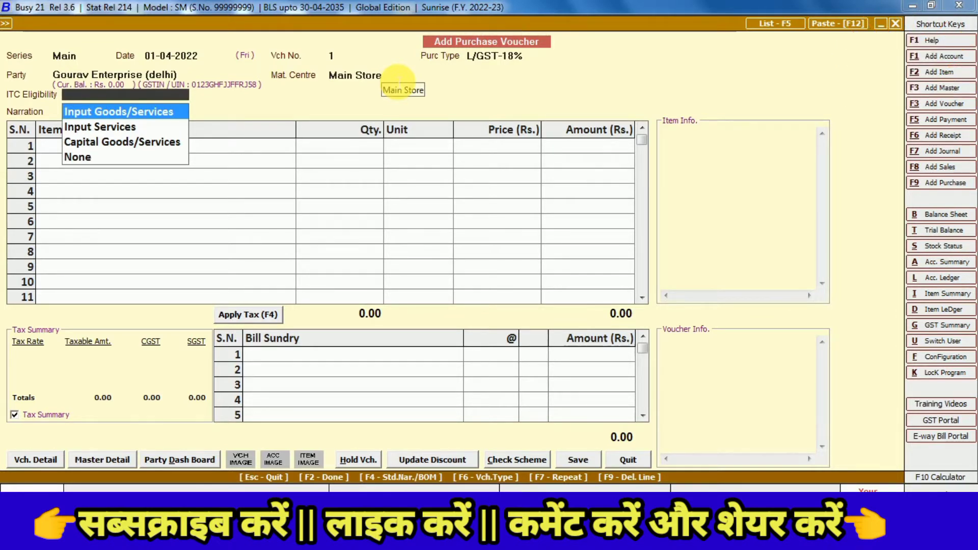
# Set ITC Eligibility to Input Goods/Services, clear the narration, and reach row 1's item
pyautogui.click(398, 80)
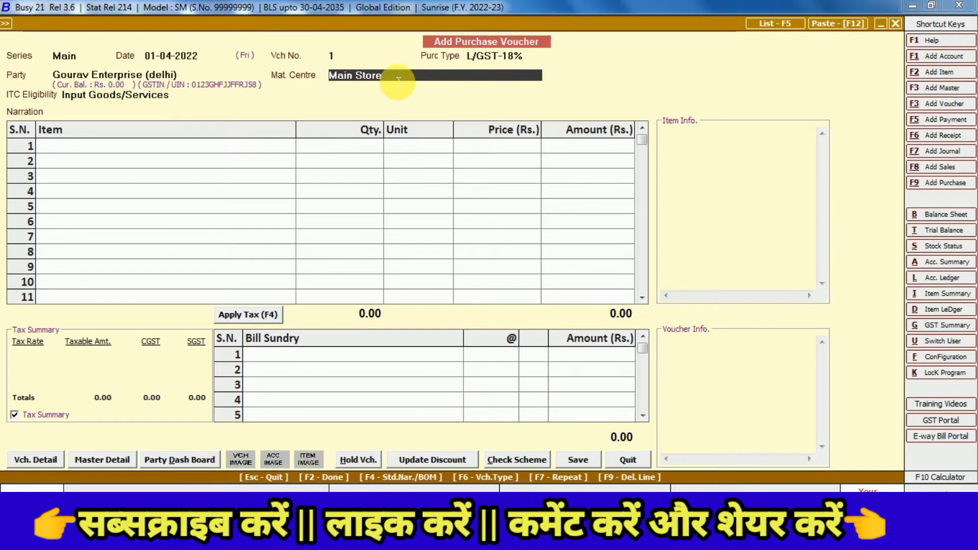
pyautogui.hotkey('shift', 'Tab')
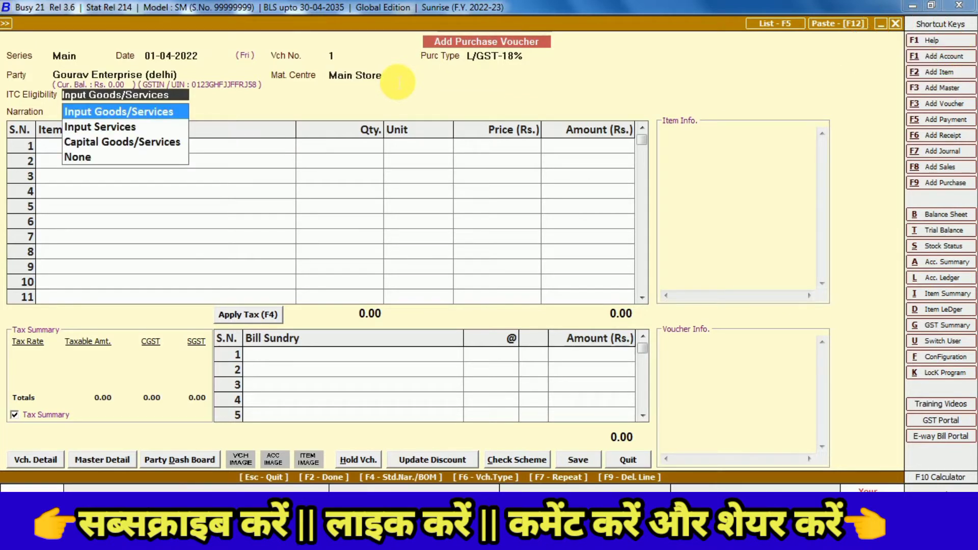
pyautogui.press('Return')
pyautogui.press('Return')
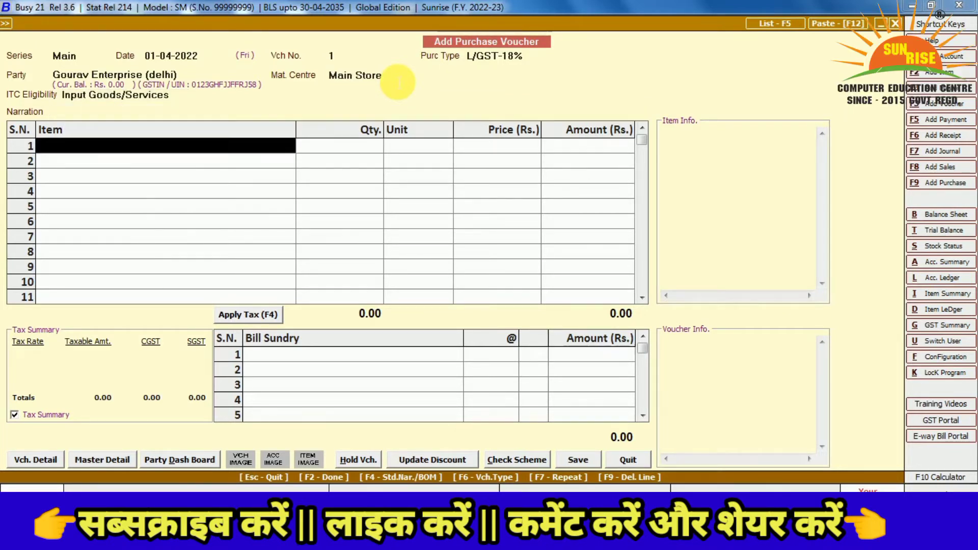
pyautogui.hotkey('shift', 'Tab')
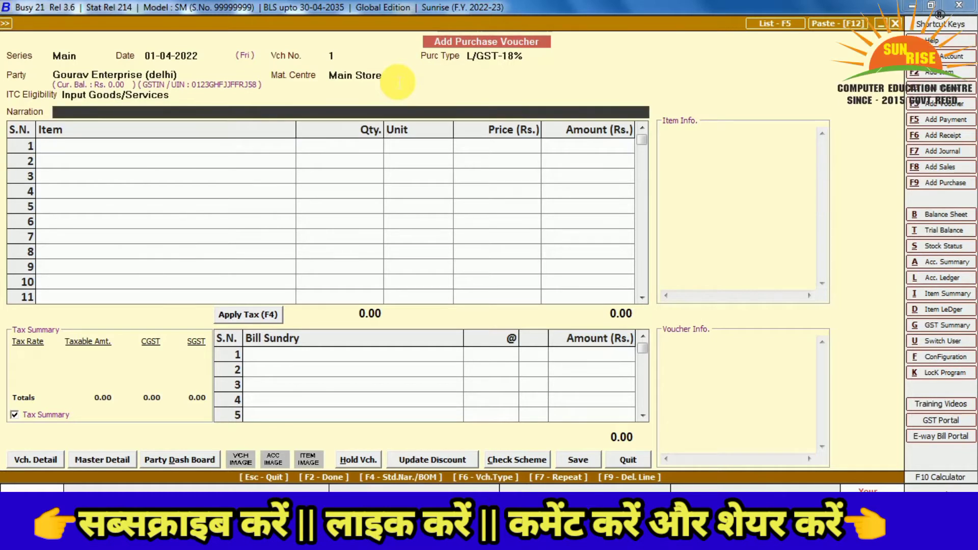
pyautogui.write('kgjdfhgdfhdfgkljdfgk')
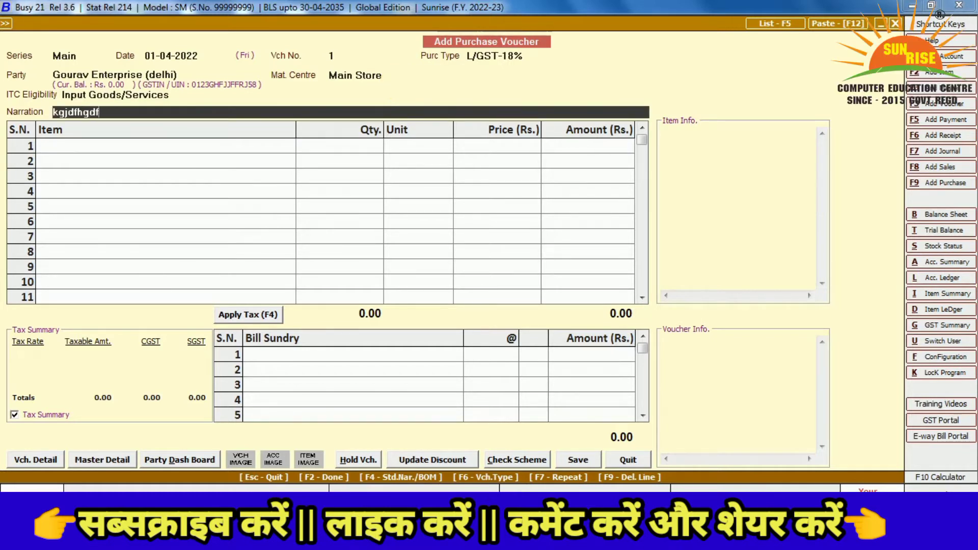
pyautogui.press('BackSpace')
pyautogui.press('BackSpace')
pyautogui.press('BackSpace')
pyautogui.press('BackSpace')
pyautogui.press('BackSpace')
pyautogui.press('BackSpace')
pyautogui.press('BackSpace')
pyautogui.press('BackSpace')
pyautogui.press('BackSpace')
pyautogui.press('BackSpace')
pyautogui.press('BackSpace')
pyautogui.press('BackSpace')
pyautogui.press('BackSpace')
pyautogui.press('BackSpace')
pyautogui.press('BackSpace')
pyautogui.press('BackSpace')
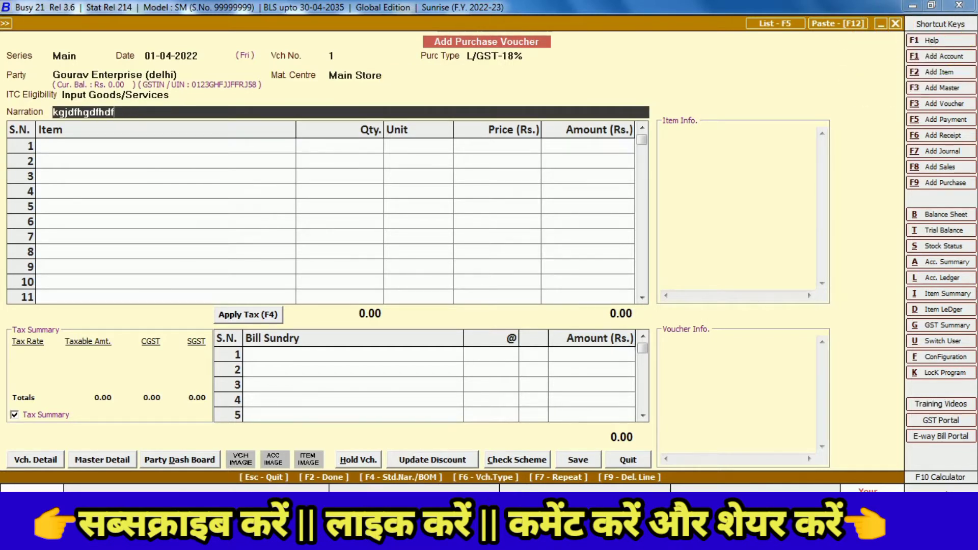
pyautogui.press('BackSpace')
pyautogui.press('BackSpace')
pyautogui.press('BackSpace')
pyautogui.press('BackSpace')
pyautogui.press('Return')
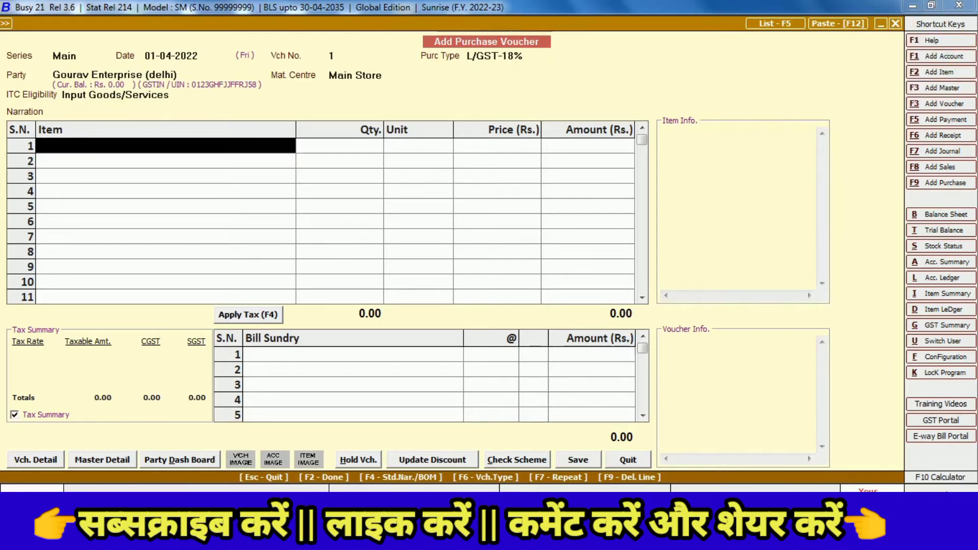
# Create a new item named TV in group General with unit Pcs
pyautogui.press('F3')
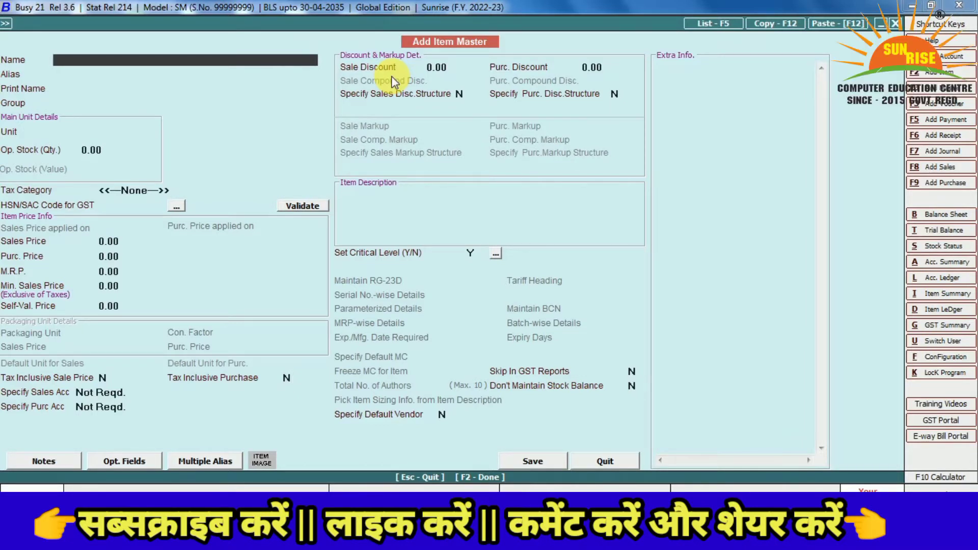
pyautogui.write('tv')
pyautogui.press('BackSpace')
pyautogui.press('BackSpace')
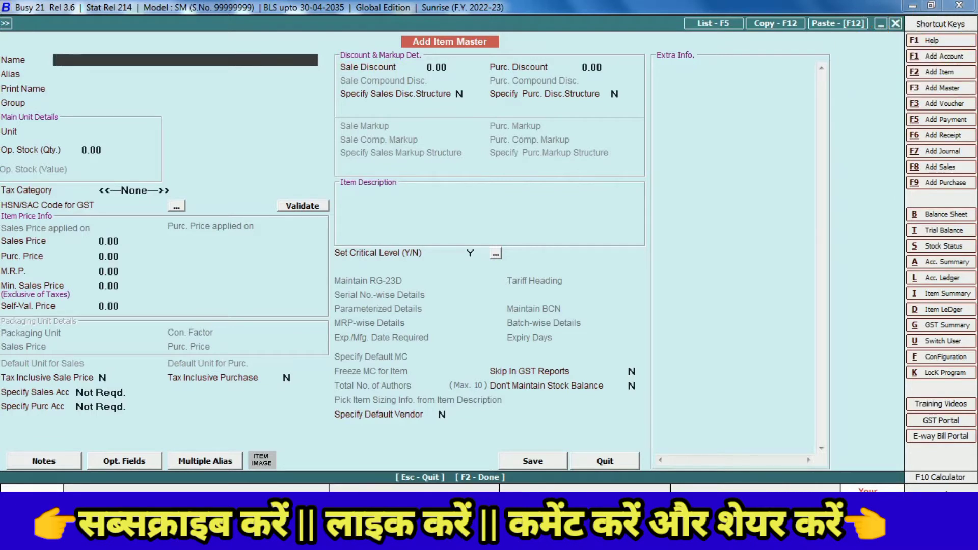
pyautogui.write('TV')
pyautogui.press('Return')
pyautogui.press('Return')
pyautogui.press('Return')
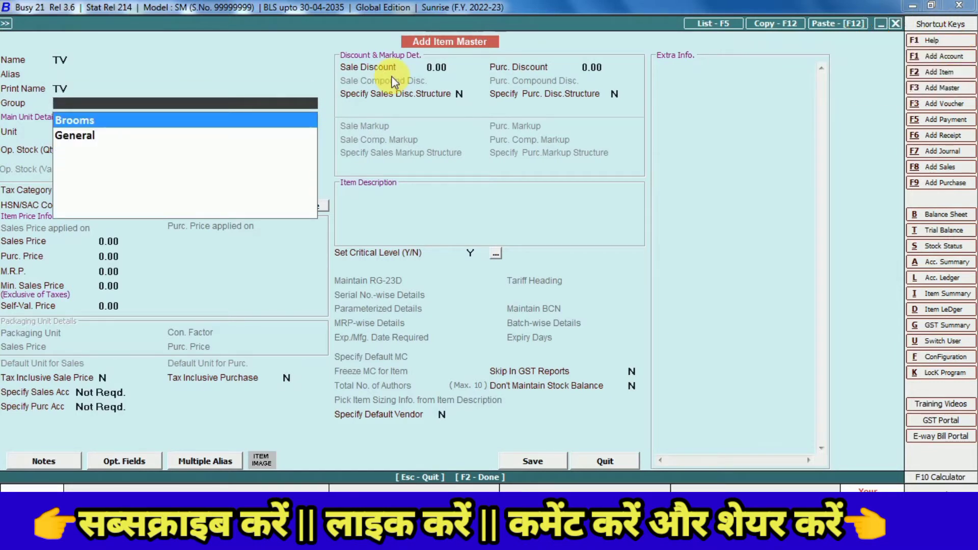
pyautogui.press('Down')
pyautogui.press('Return')
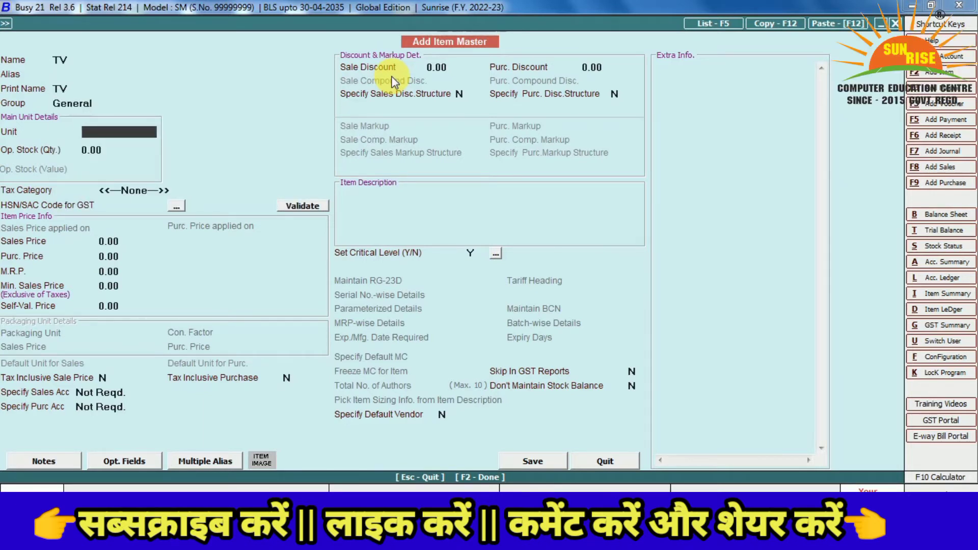
pyautogui.write('PCS')
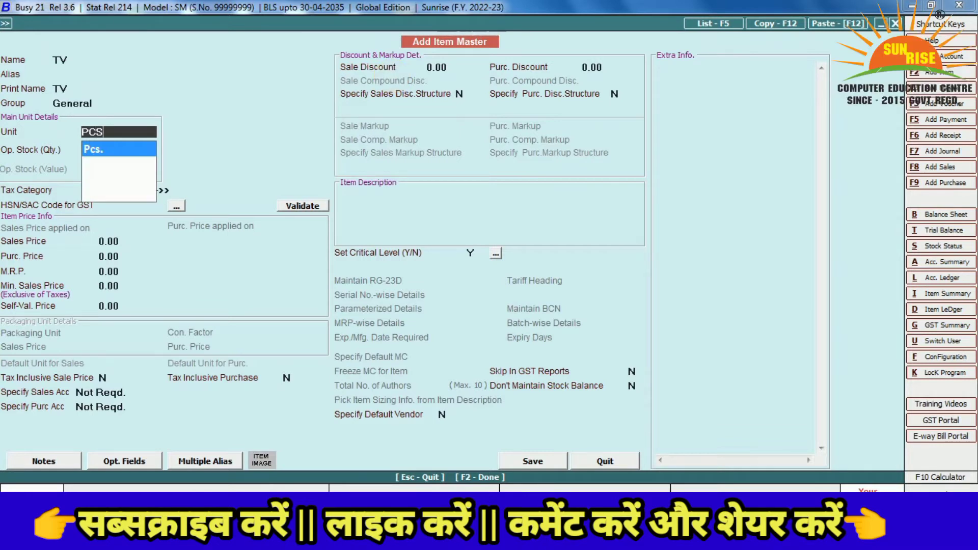
pyautogui.press('Return')
pyautogui.press('Return')
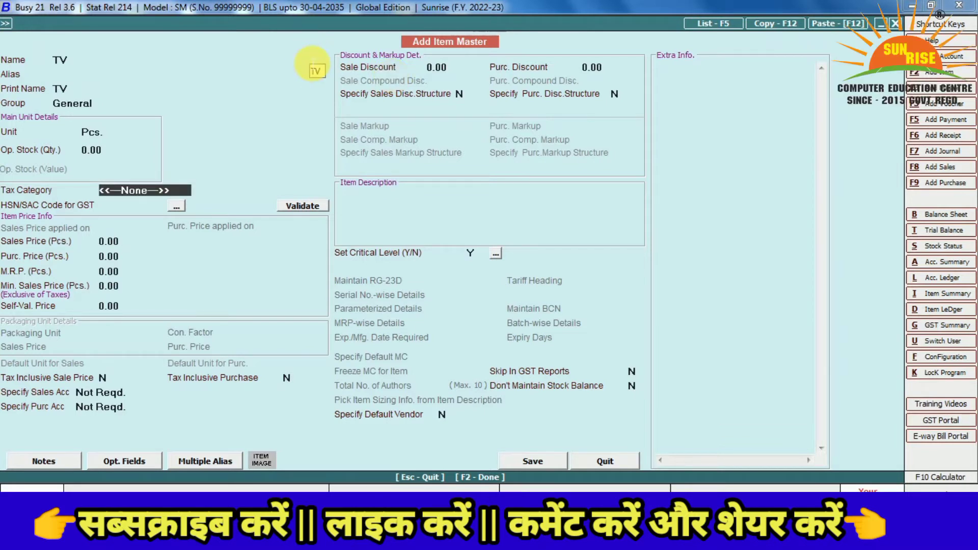
# Give the TV item tax category GST 18% and save it without an HSN/SAC code
pyautogui.write('1')
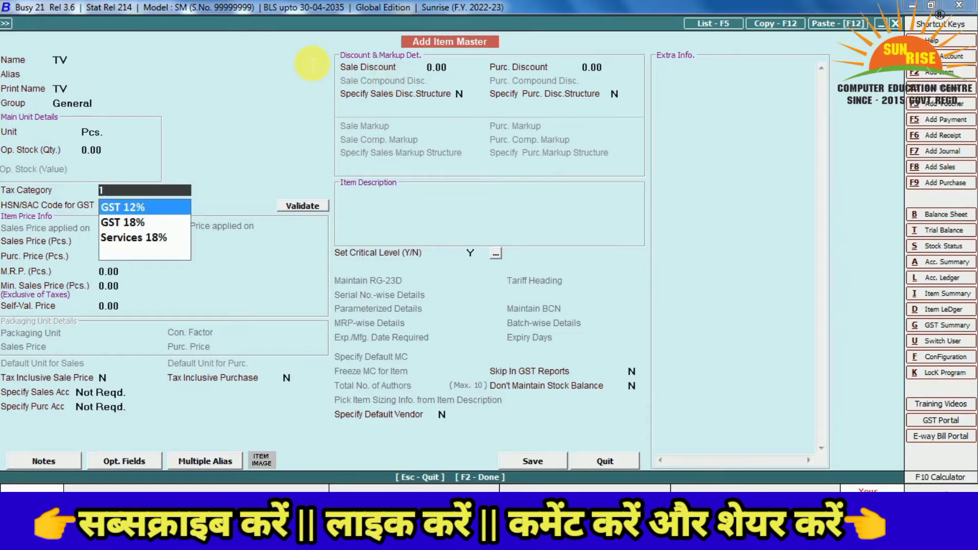
pyautogui.press('Down')
pyautogui.press('Return')
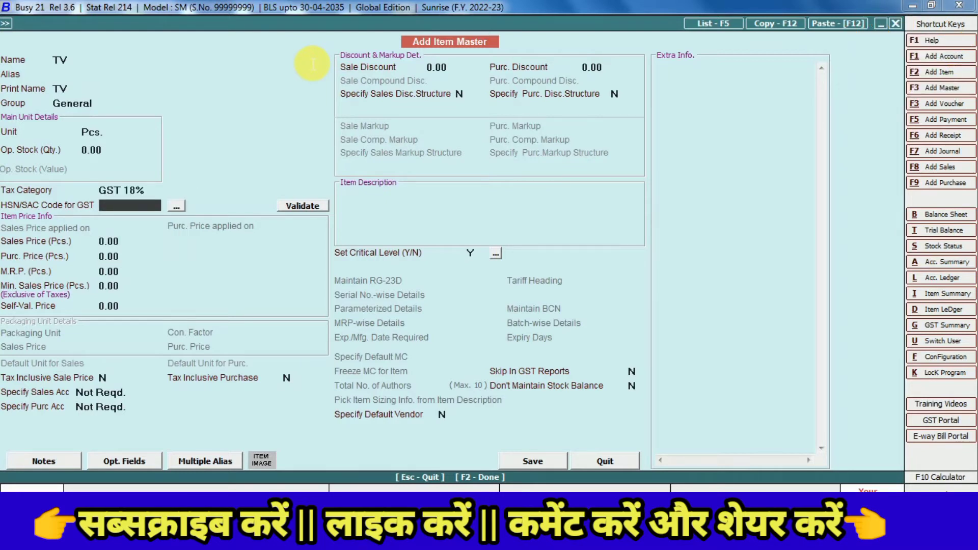
pyautogui.press('Return')
pyautogui.press('Return')
pyautogui.press('Return')
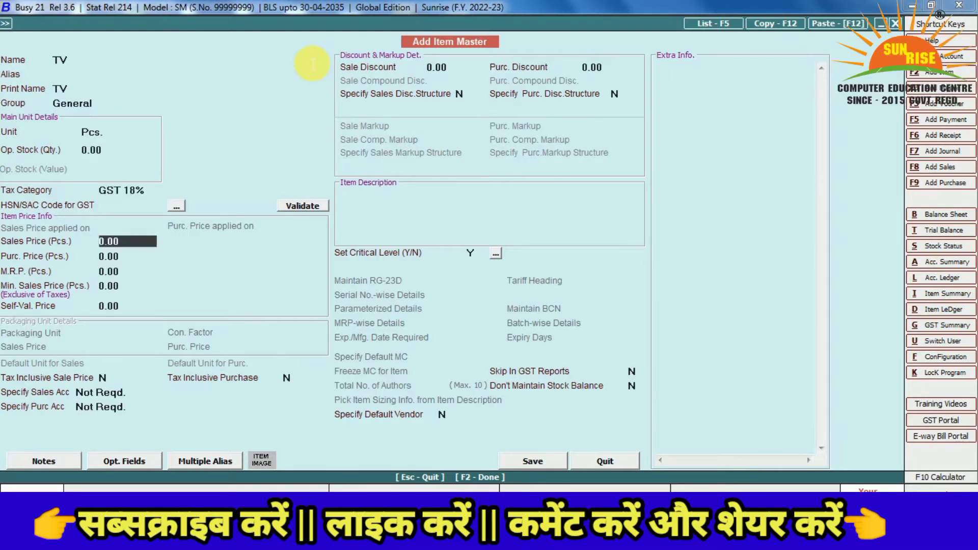
pyautogui.press('Return')
pyautogui.press('Return')
pyautogui.press('Return')
pyautogui.press('Return')
pyautogui.press('Return')
pyautogui.press('Return')
pyautogui.press('Return')
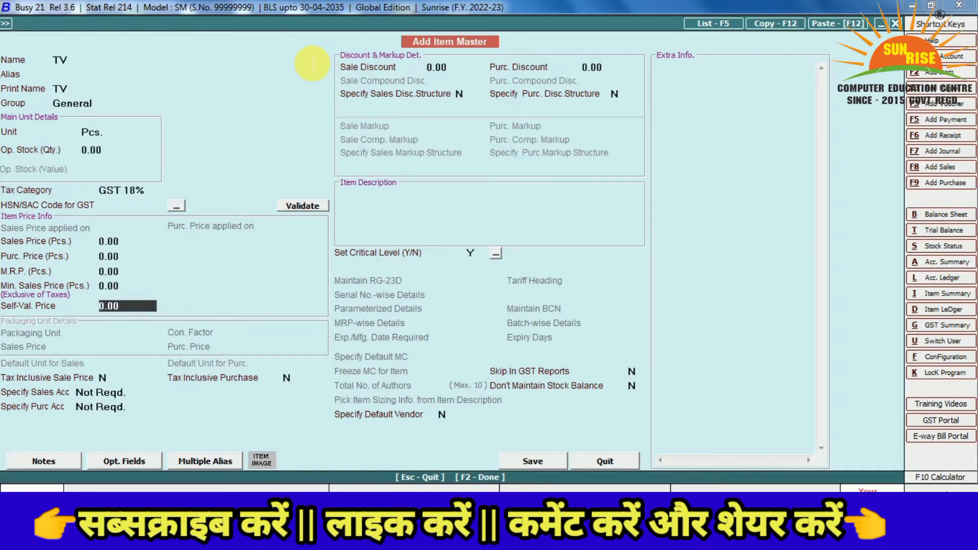
pyautogui.press('Return')
pyautogui.press('Return')
pyautogui.press('Return')
pyautogui.press('Return')
pyautogui.press('Return')
pyautogui.press('Return')
pyautogui.press('Return')
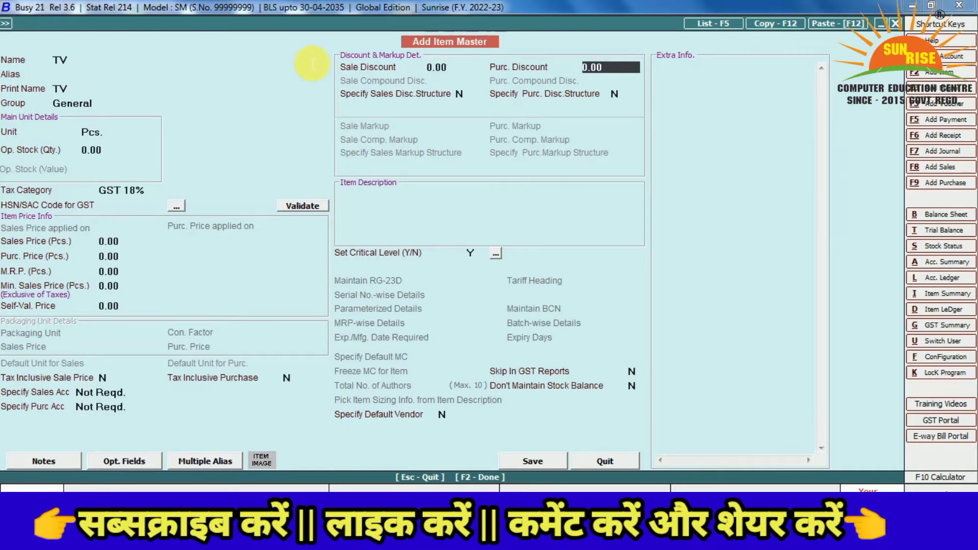
pyautogui.press('Return')
pyautogui.press('Return')
pyautogui.press('Return')
pyautogui.press('Return')
pyautogui.press('Return')
pyautogui.press('Return')
pyautogui.press('Return')
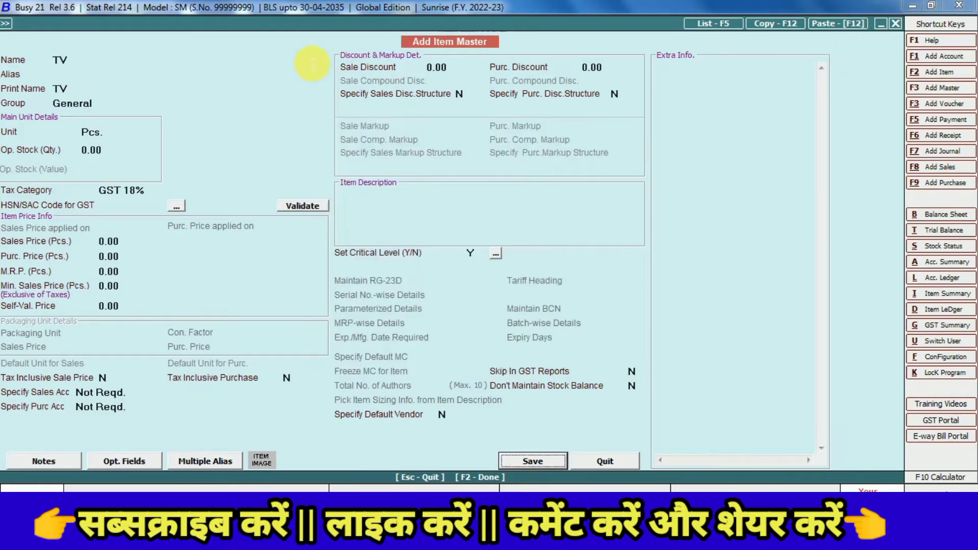
pyautogui.press('Return')
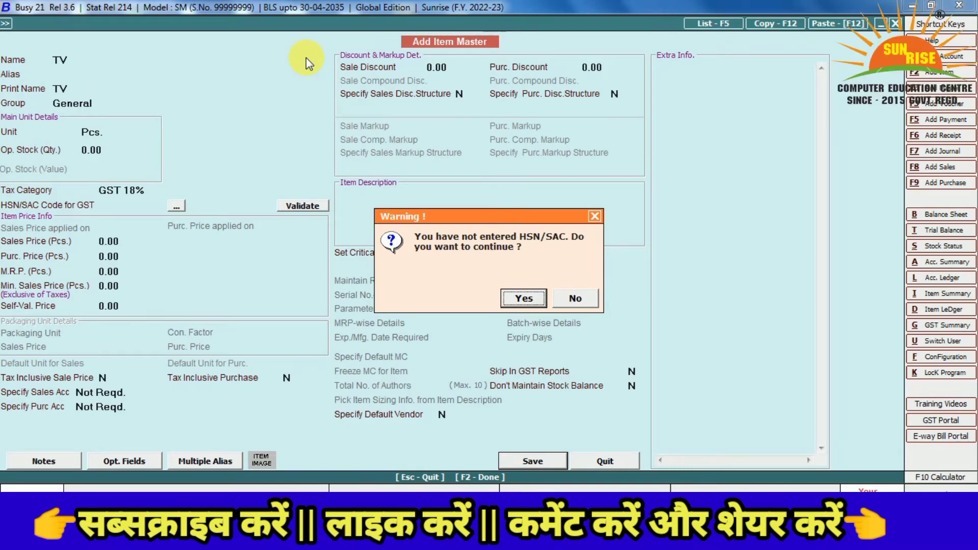
pyautogui.press('Return')
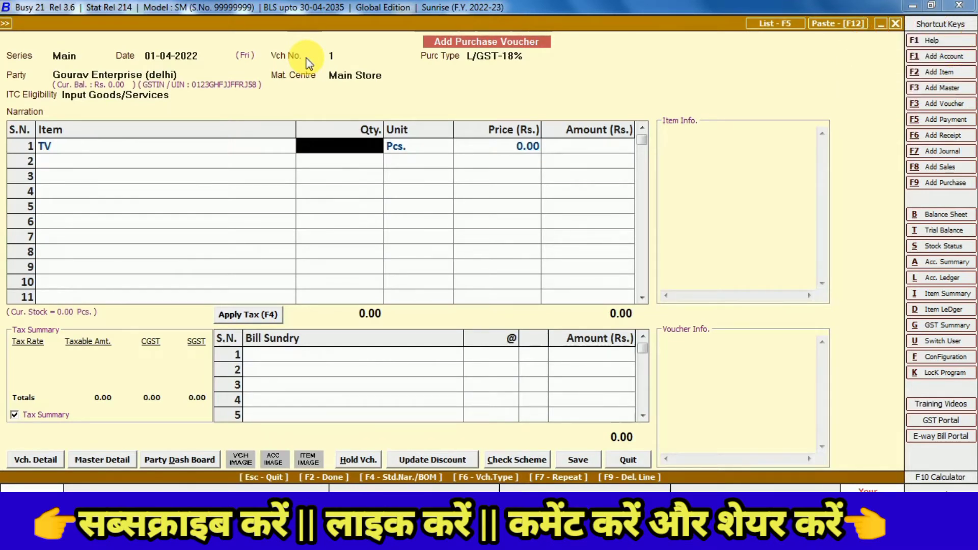
# Enter 100 Pcs. of TV at 8,000 each, giving an amount of 8,00,000
pyautogui.write('100')
pyautogui.press('Return')
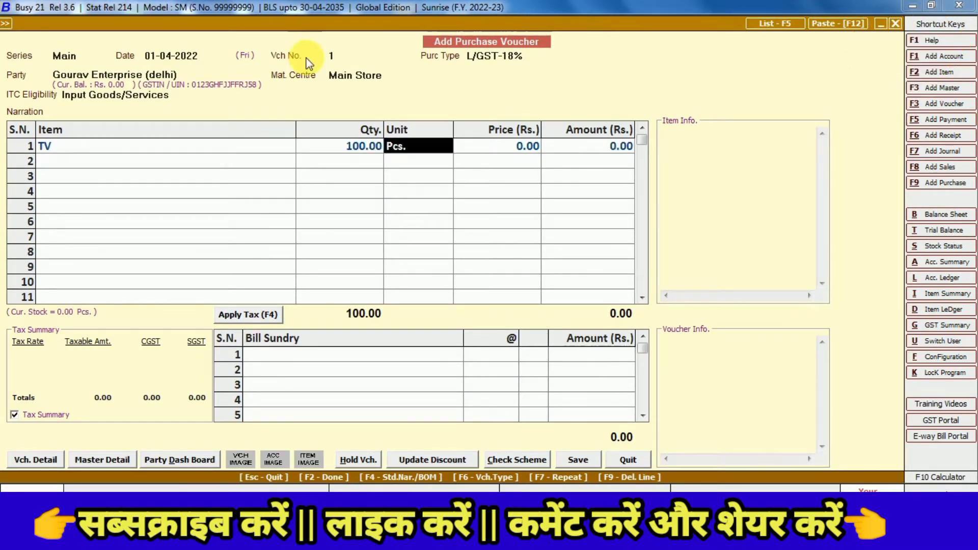
pyautogui.press('Return')
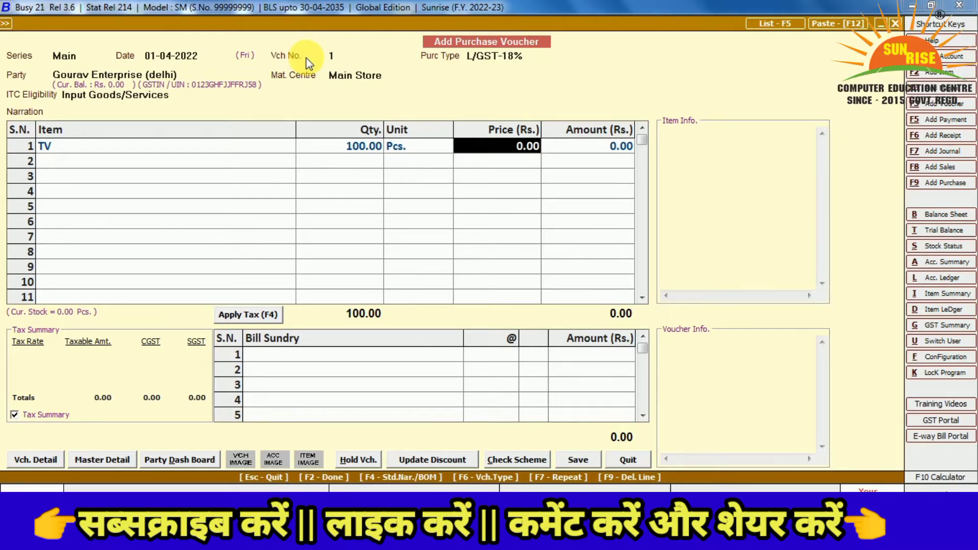
pyautogui.write('8000')
pyautogui.press('Return')
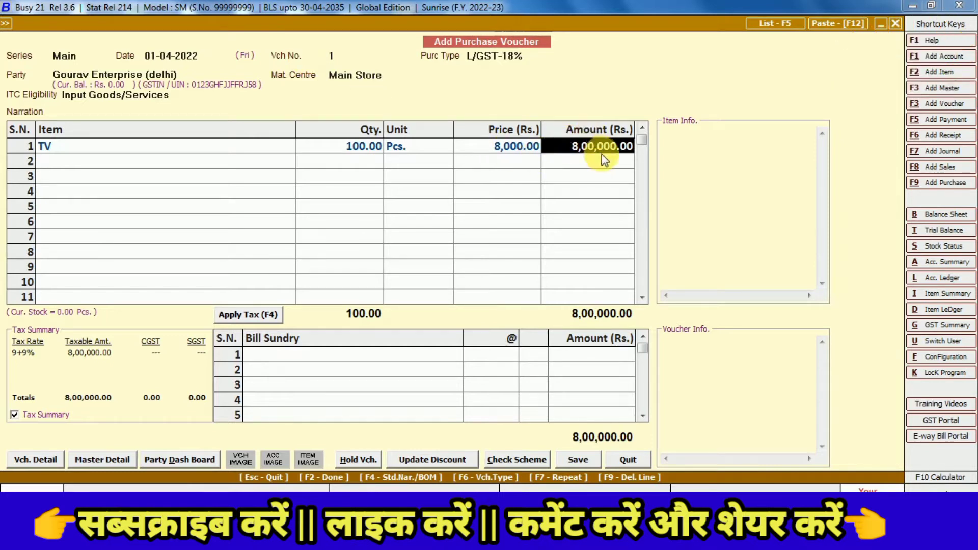
pyautogui.click(368, 358)
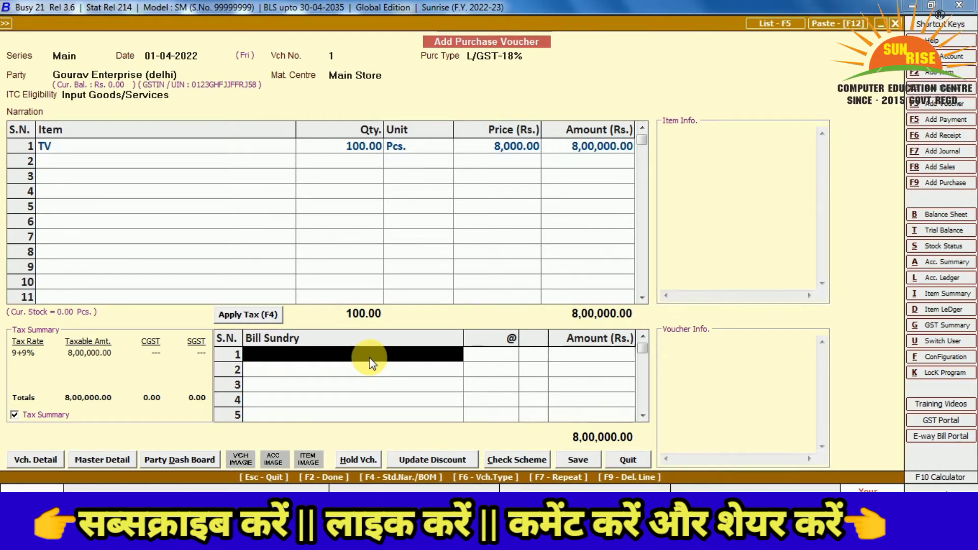
# Add CGST and SGST bill sundries at 9% each (72,000 apiece) for a 9,44,000 total
pyautogui.write('c')
pyautogui.press('Down')
pyautogui.press('Down')
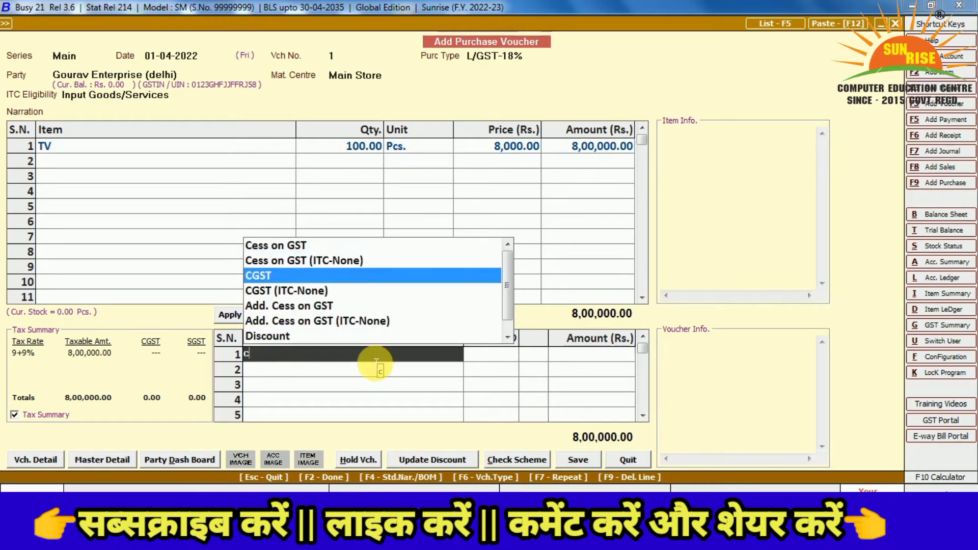
pyautogui.press('Return')
pyautogui.click(369, 358)
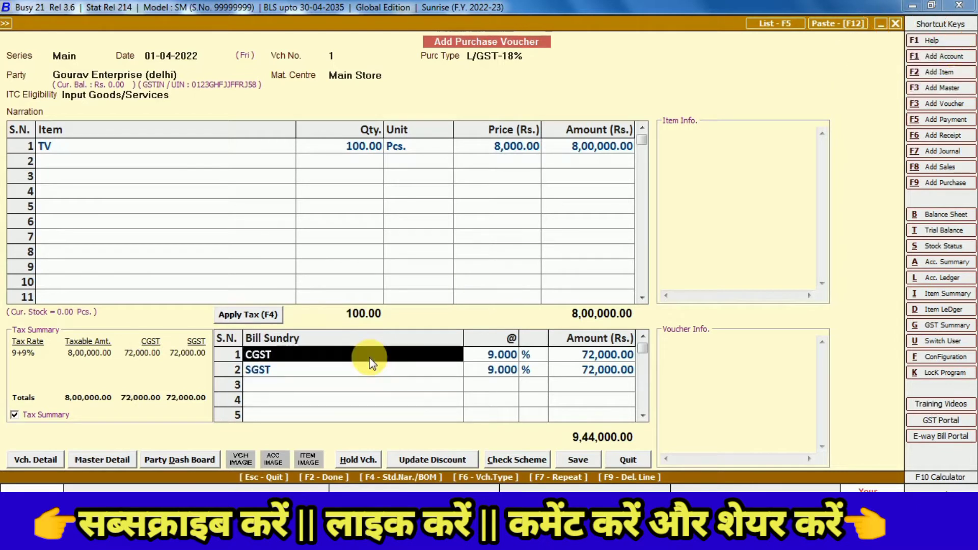
pyautogui.press('Return')
pyautogui.press('Return')
pyautogui.press('Return')
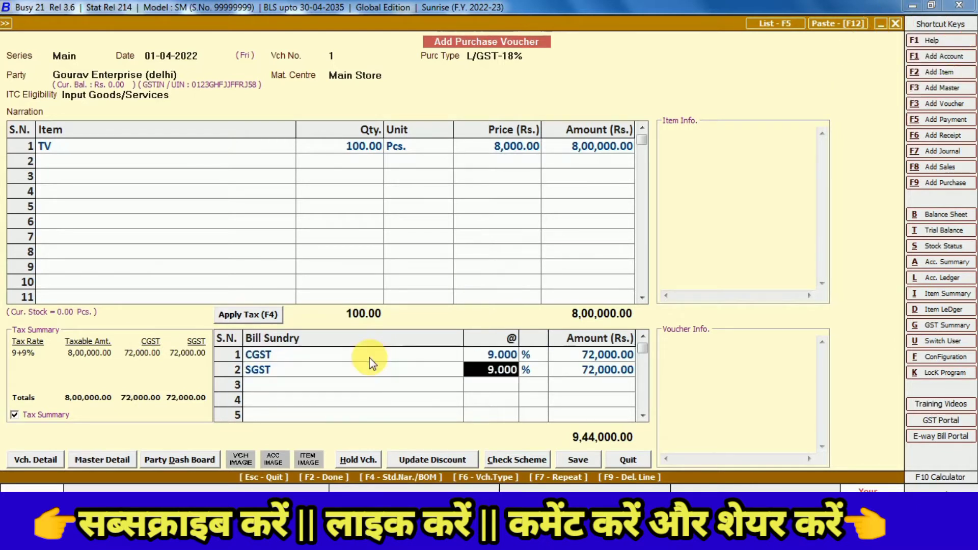
pyautogui.press('Right')
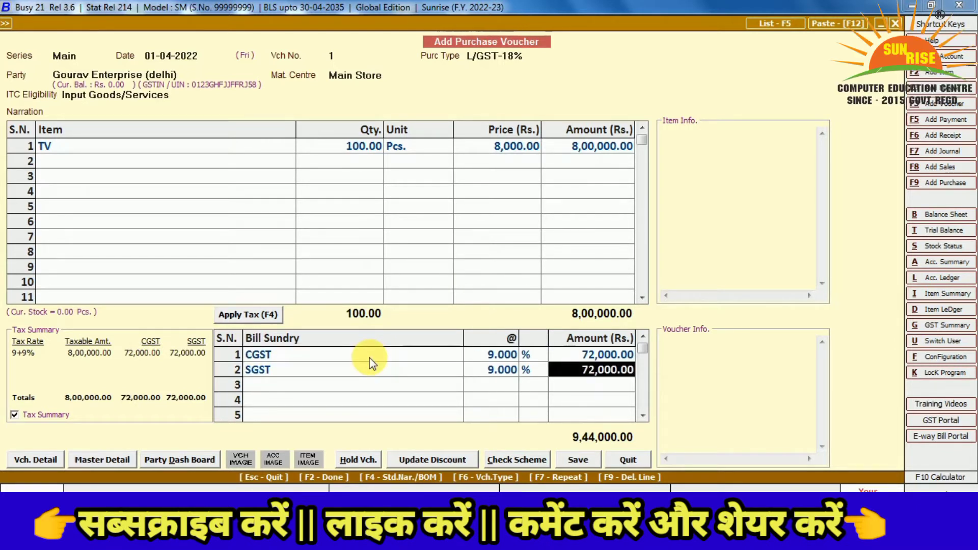
pyautogui.press('Left')
pyautogui.press('Left')
pyautogui.press('Up')
pyautogui.press('Return')
pyautogui.press('Return')
pyautogui.press('Return')
pyautogui.press('Return')
pyautogui.press('Return')
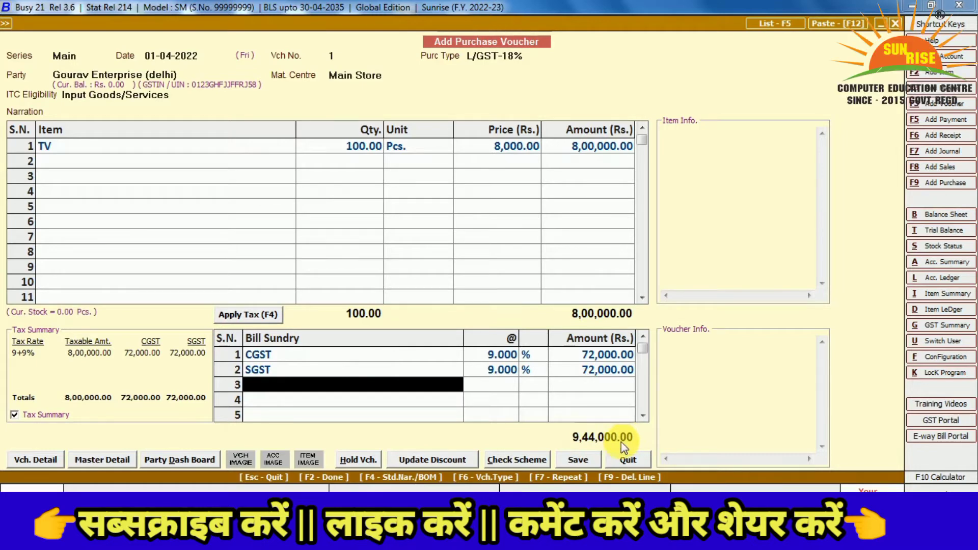
# Save past the GSTIN warning, recording purchase bill no. 1 dated 01-04-2022
pyautogui.click(578, 460)
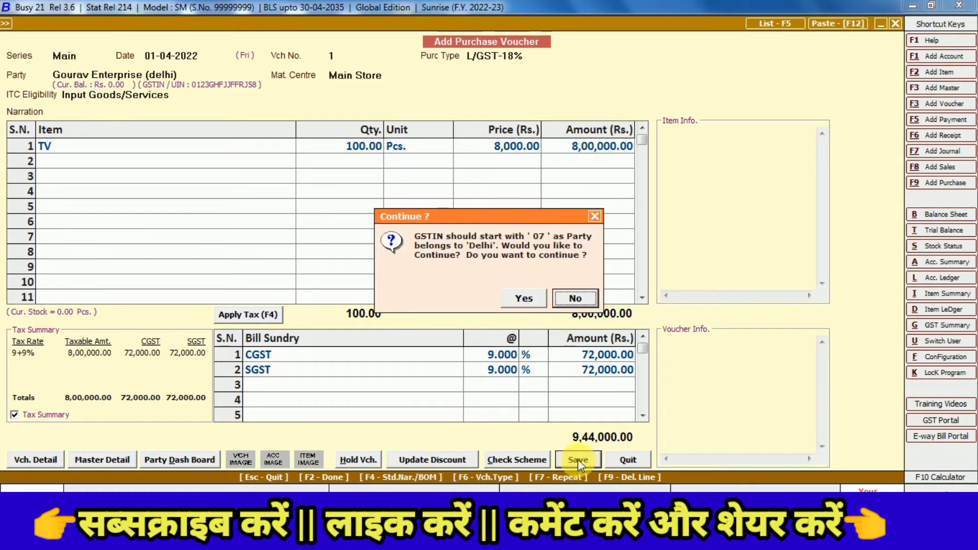
pyautogui.click(522, 297)
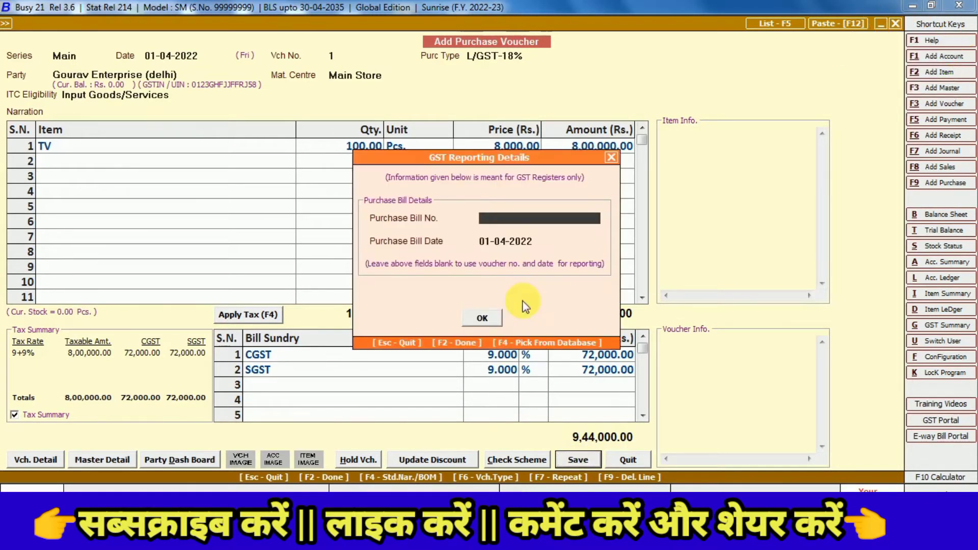
pyautogui.write('B')
pyautogui.moveTo(376, 158); pyautogui.dragTo(494, 98)
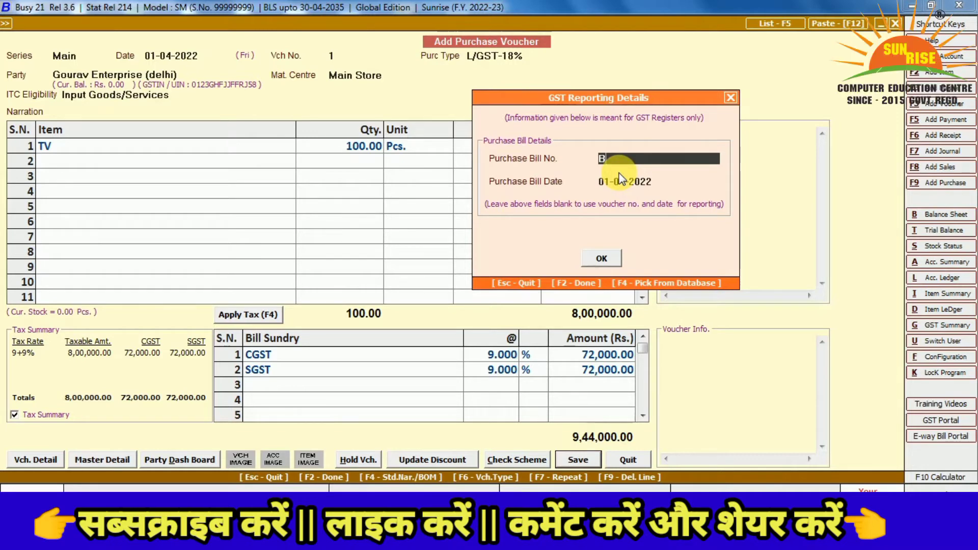
pyautogui.write('1')
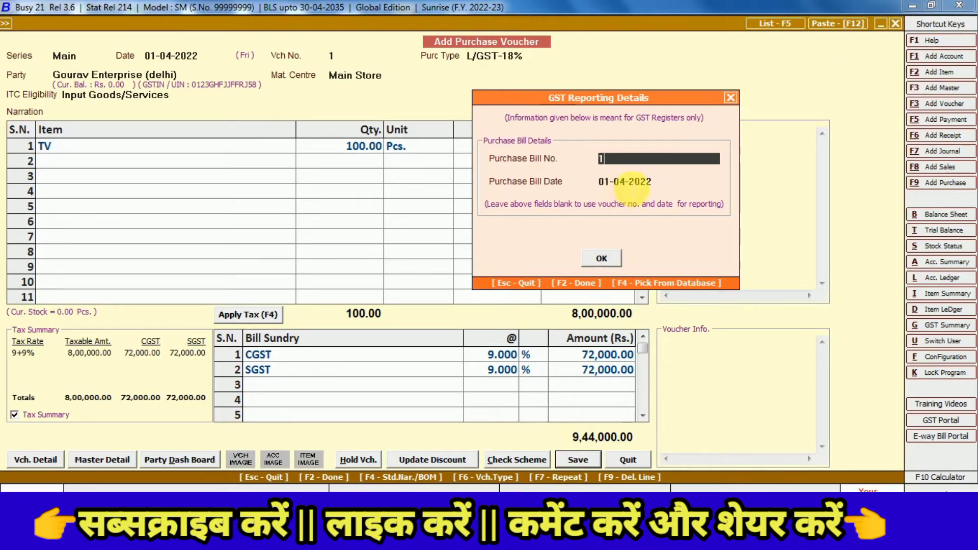
pyautogui.click(632, 183)
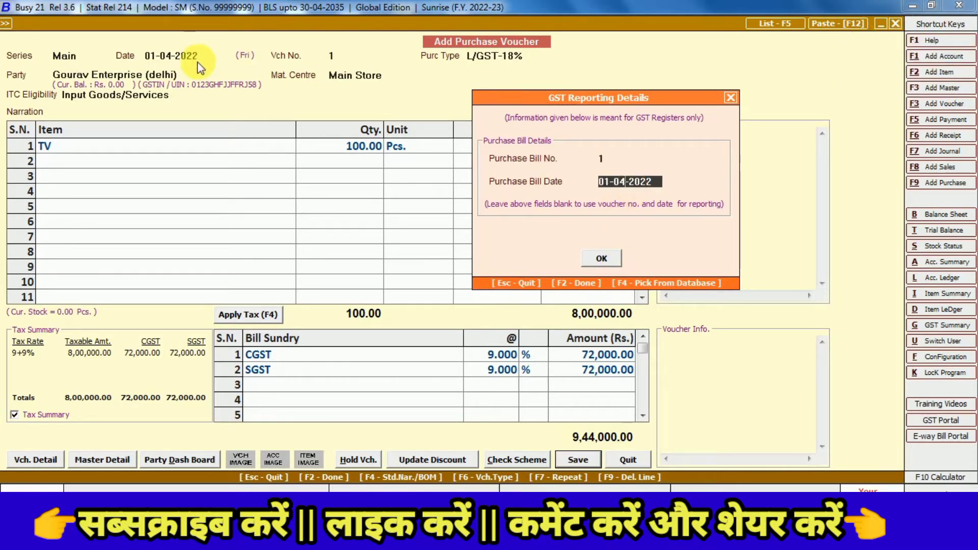
pyautogui.click(601, 256)
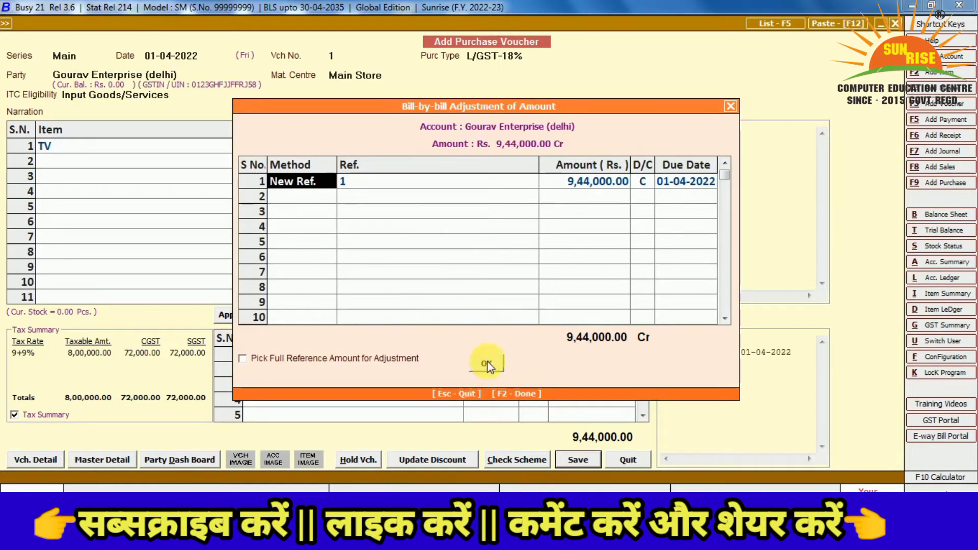
# Accept the 9,44,000 bill-by-bill reference and save with transporter NEW INDIA TRANSPORT
pyautogui.click(487, 362)
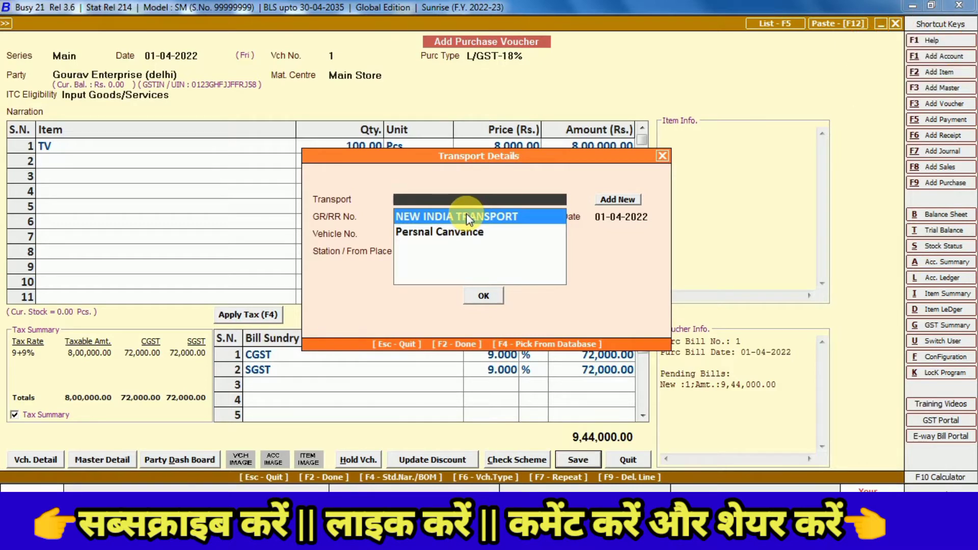
pyautogui.moveTo(452, 158); pyautogui.dragTo(552, 189)
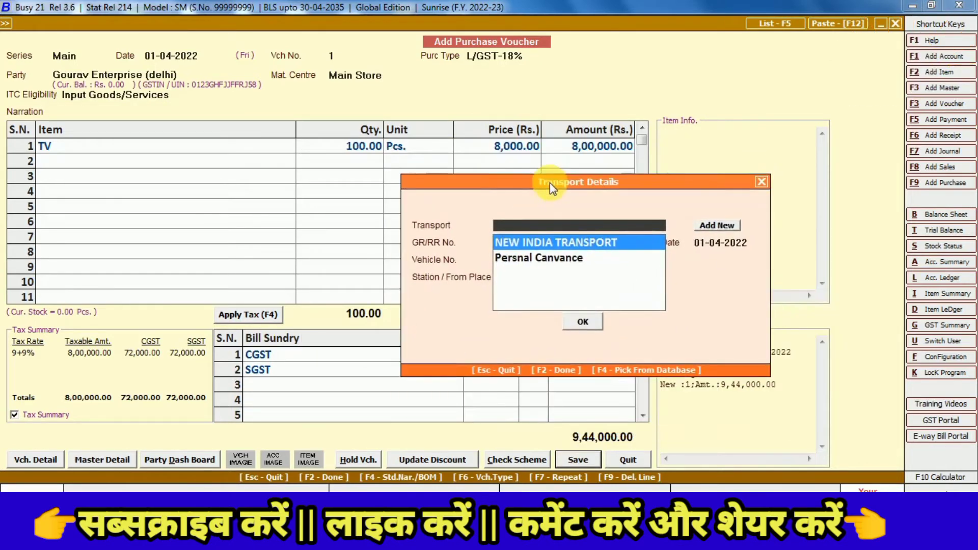
pyautogui.click(593, 249)
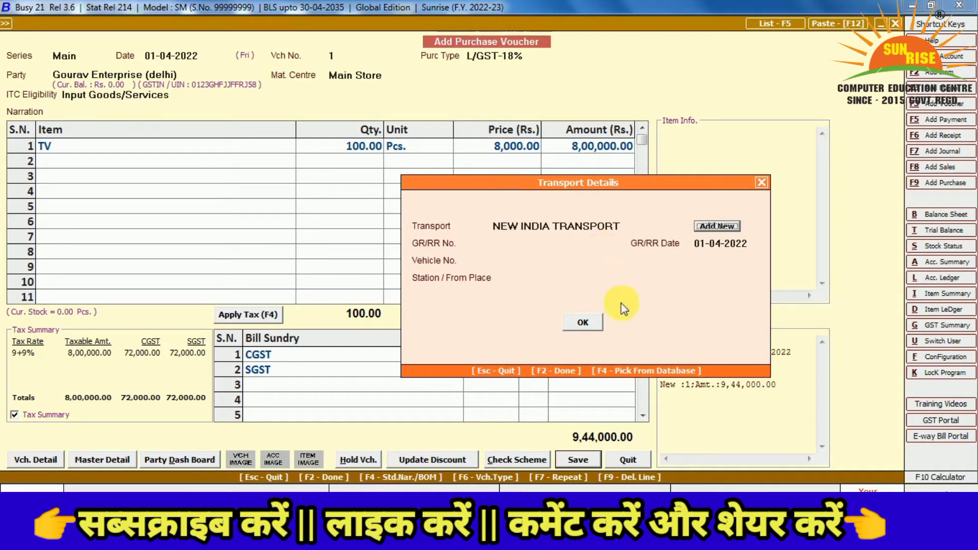
pyautogui.click(583, 322)
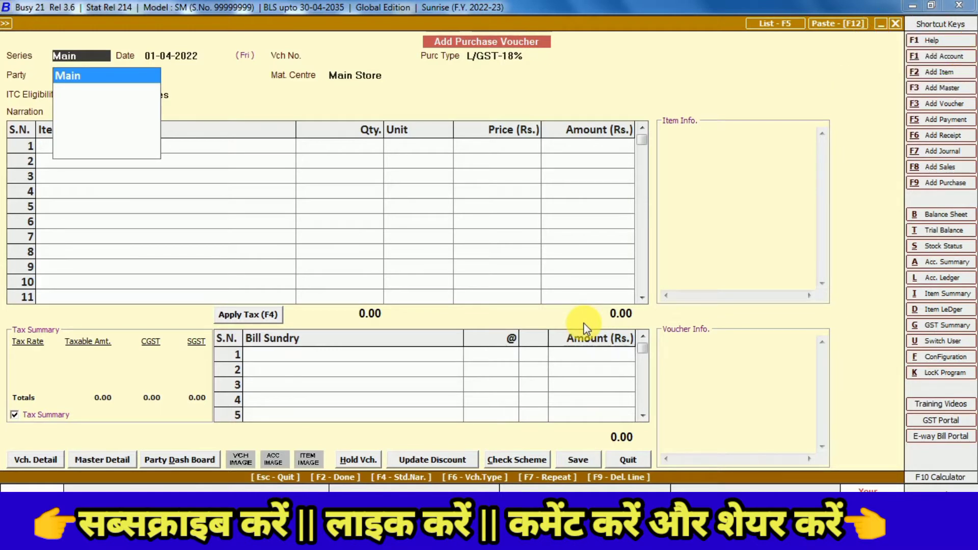
# Keep series Main and date 01-04-2022, choosing purchase type I/GST-18% for voucher no. 2
pyautogui.press('Return')
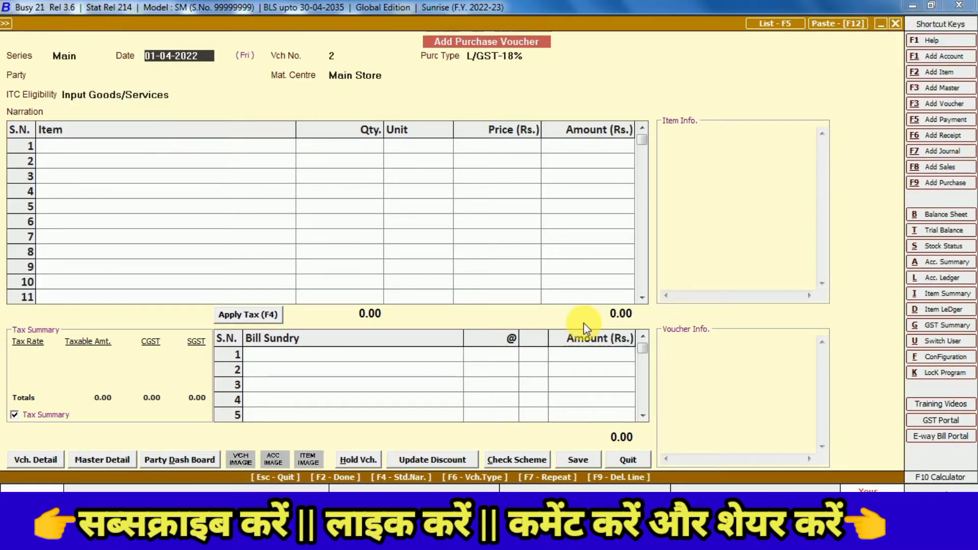
pyautogui.press('Return')
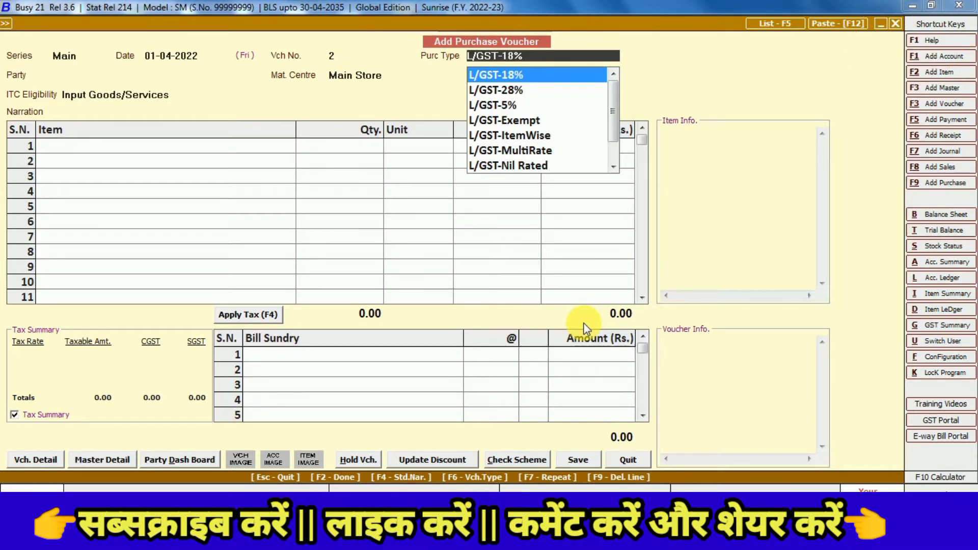
pyautogui.press('Up')
pyautogui.press('Up')
pyautogui.press('Up')
pyautogui.press('Up')
pyautogui.press('Up')
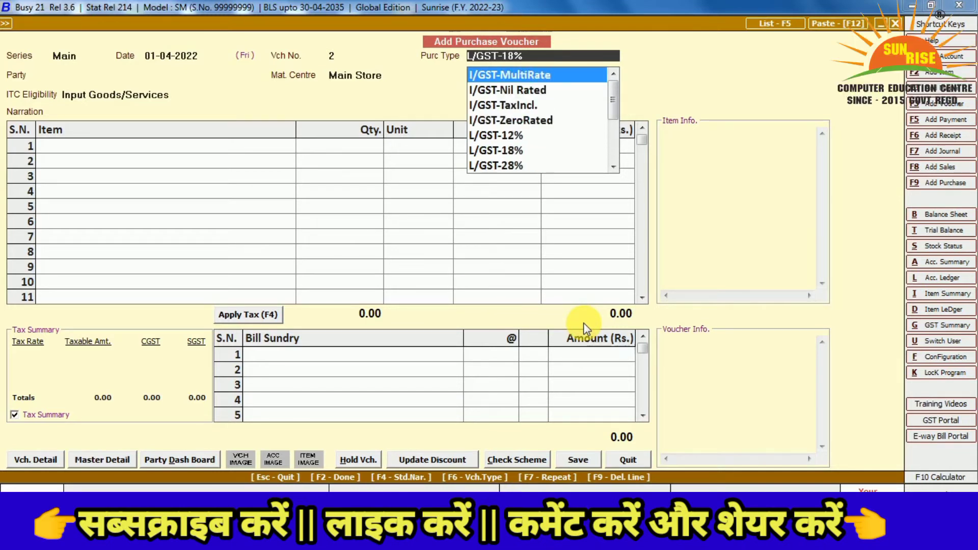
pyautogui.press('Down')
pyautogui.press('Down')
pyautogui.press('Down')
pyautogui.press('Up')
pyautogui.press('Up')
pyautogui.press('Up')
pyautogui.press('Up')
pyautogui.press('Up')
pyautogui.press('Up')
pyautogui.press('Up')
pyautogui.press('Up')
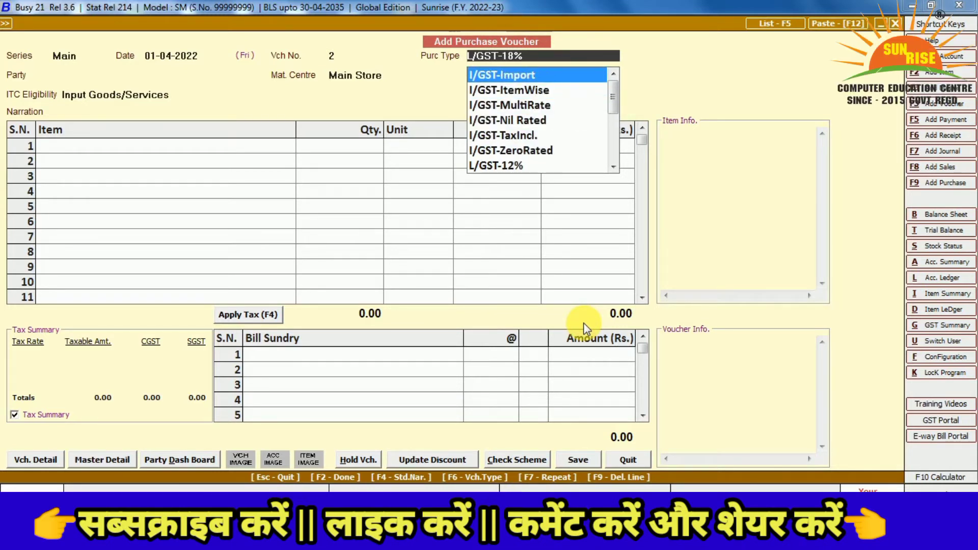
pyautogui.press('Up')
pyautogui.press('Up')
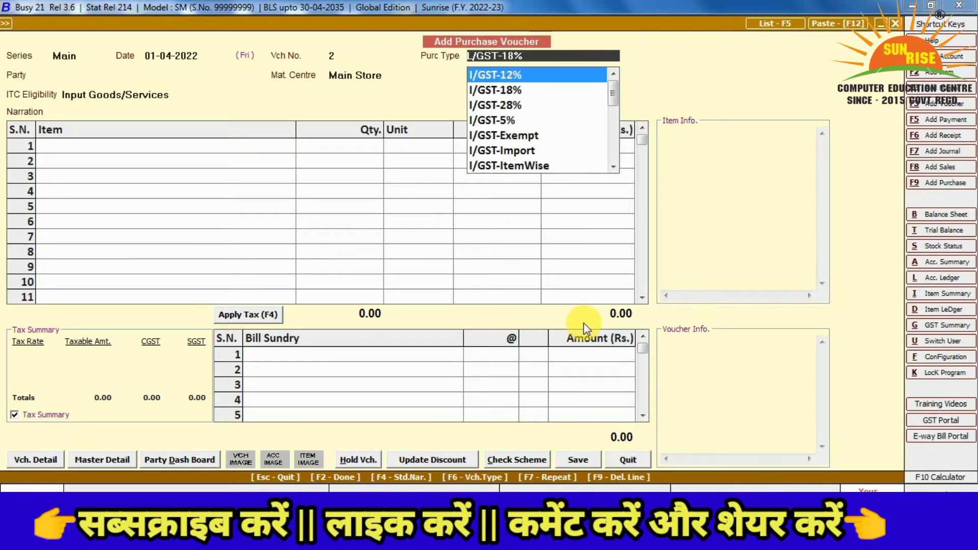
pyautogui.press('Down')
pyautogui.press('Return')
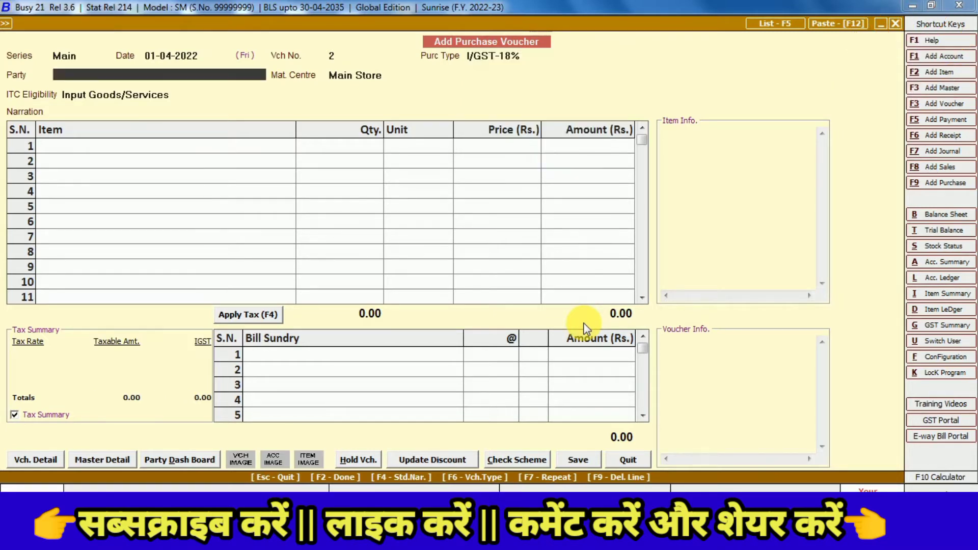
pyautogui.hotkey('alt', 'c')
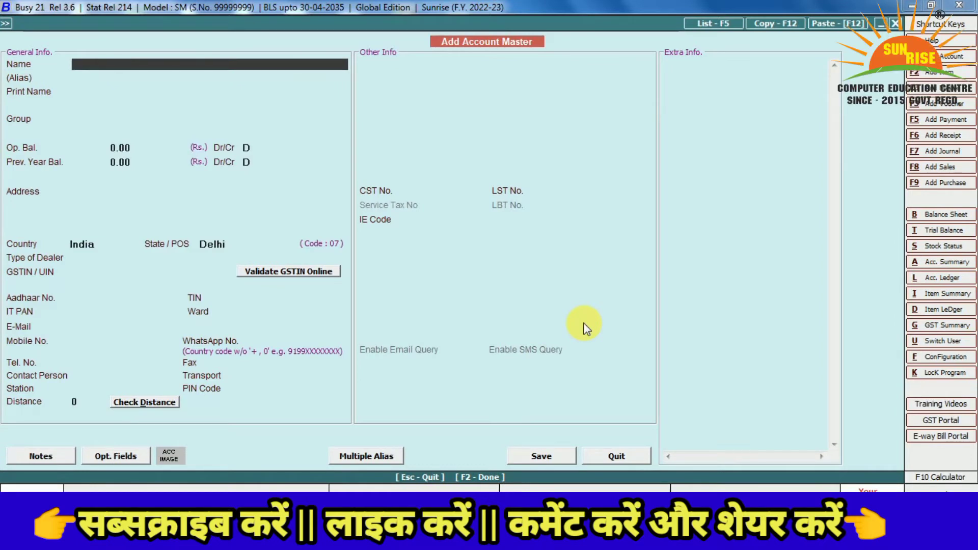
pyautogui.write('SOURAV ENTER')
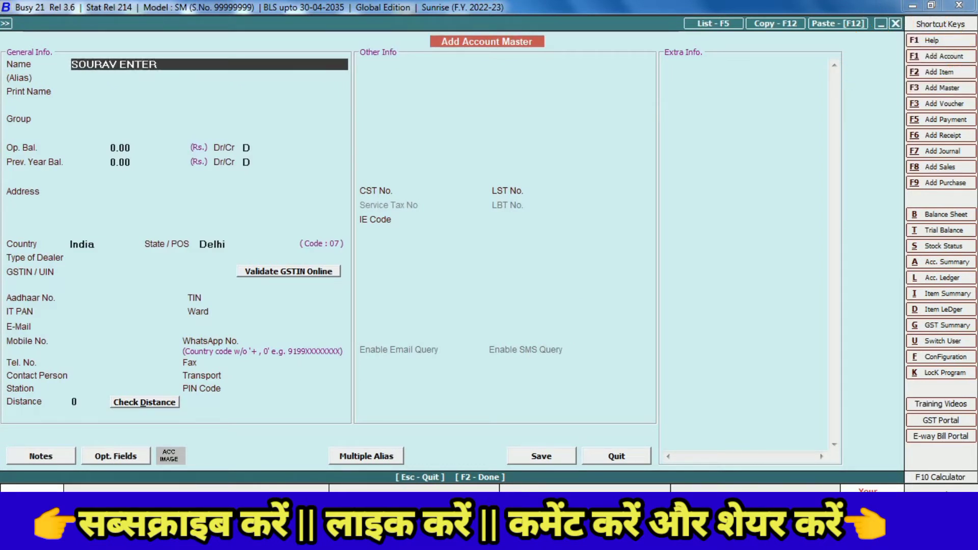
pyautogui.write('PRISE HARYANA')
pyautogui.press('Return')
pyautogui.press('Return')
pyautogui.press('Return')
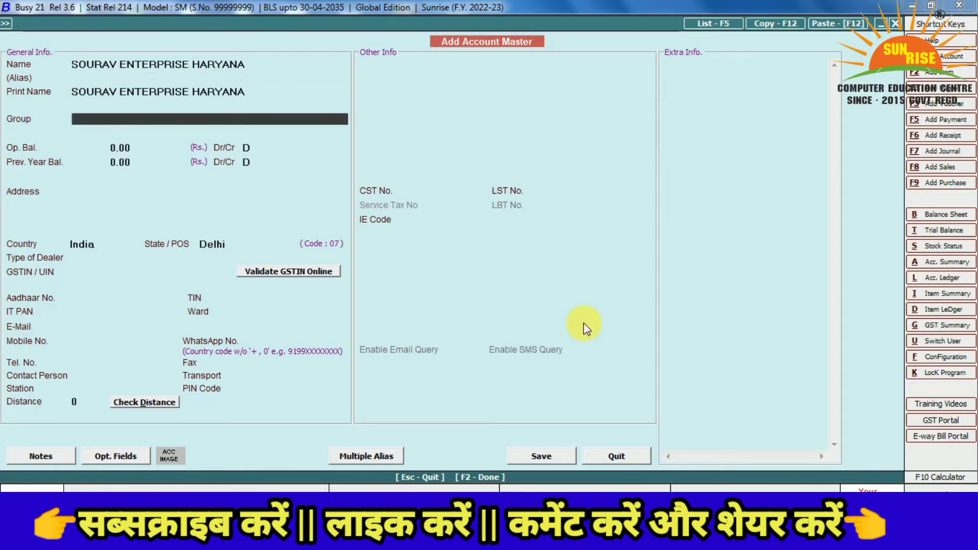
pyautogui.write('SU')
pyautogui.press('Return')
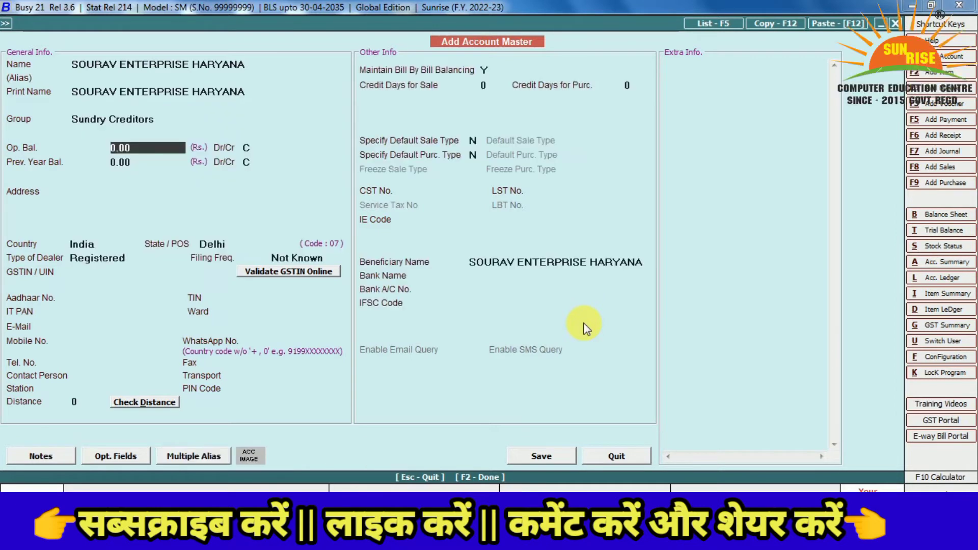
pyautogui.press('Return')
pyautogui.press('Return')
pyautogui.press('Return')
pyautogui.press('Return')
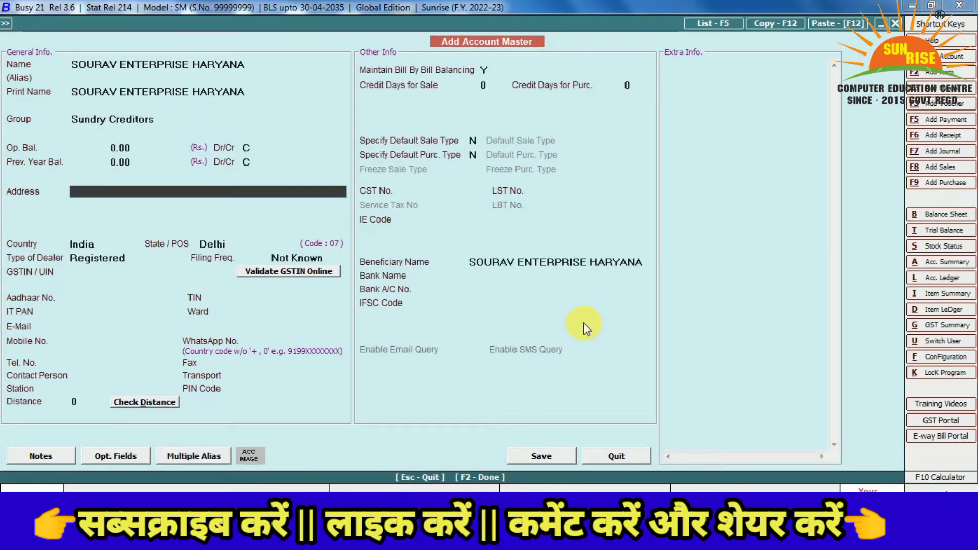
pyautogui.write('AZAD ANGRA')
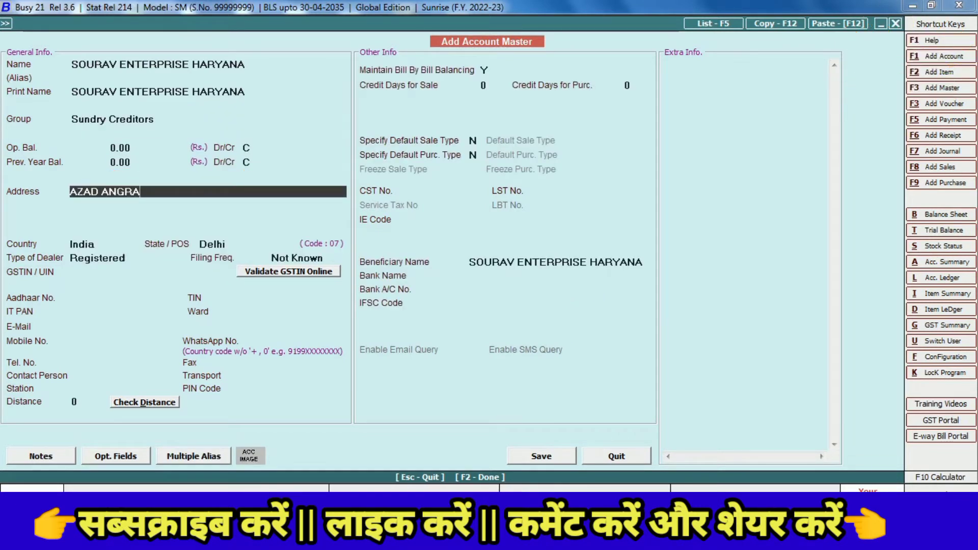
pyautogui.press('BackSpace')
pyautogui.press('BackSpace')
pyautogui.press('BackSpace')
pyautogui.press('BackSpace')
pyautogui.press('BackSpace')
pyautogui.press('BackSpace')
pyautogui.write('NA')
pyautogui.press('BackSpace')
pyautogui.press('BackSpace')
pyautogui.write('N')
pyautogui.press('BackSpace')
pyautogui.write('N')
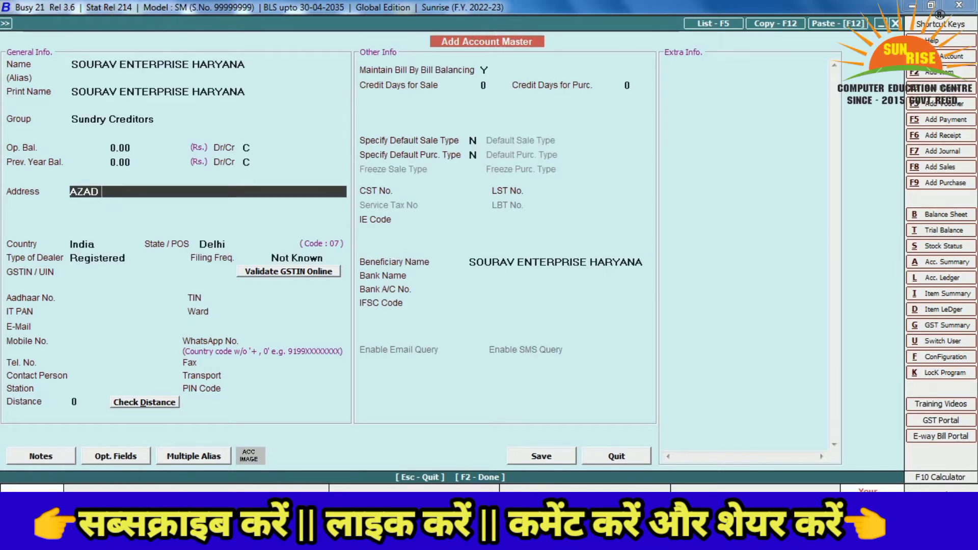
pyautogui.write('AGAR')
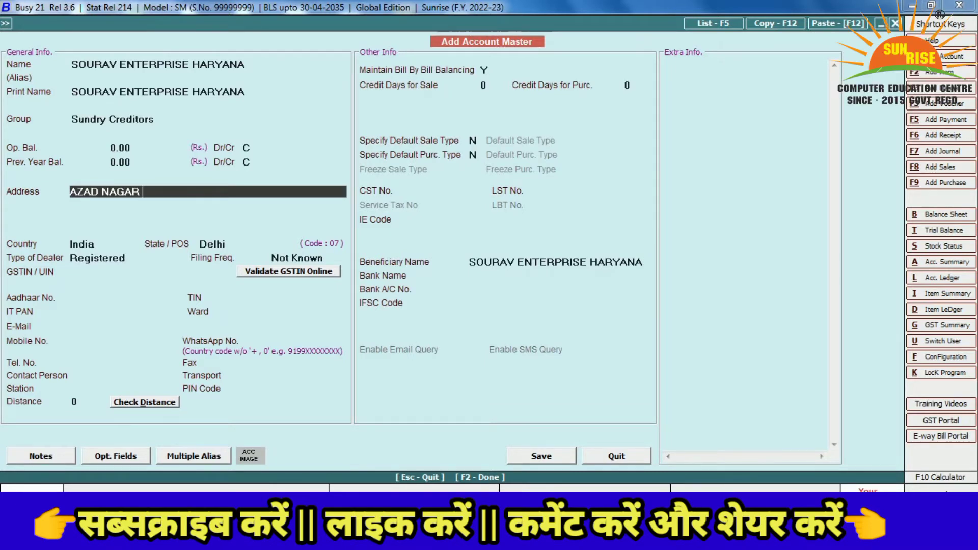
pyautogui.write(' GALINO. 2')
pyautogui.press('Return')
pyautogui.press('Return')
pyautogui.press('Return')
pyautogui.press('Return')
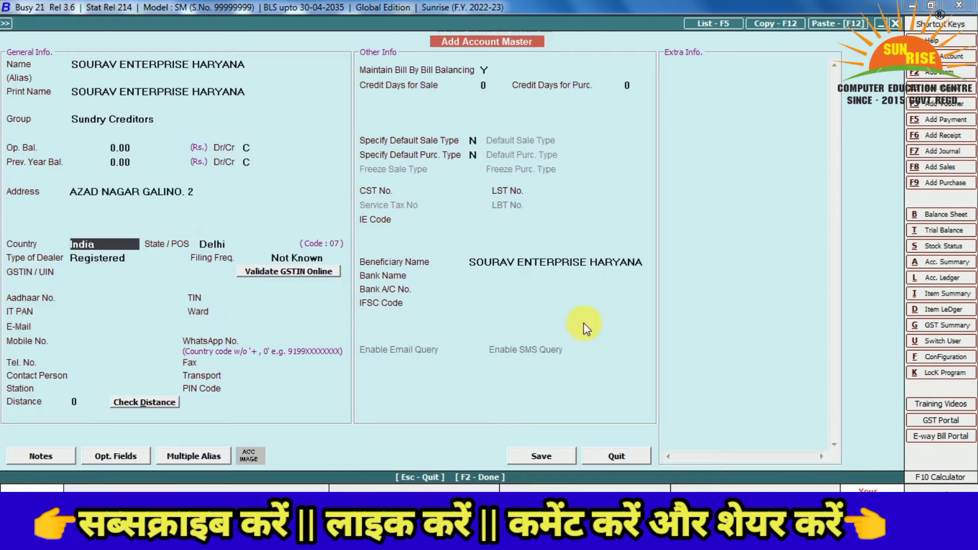
# Set state Haryana, dealer type Registered, enter the party's GSTIN despite its length, and save the account
pyautogui.press('Return')
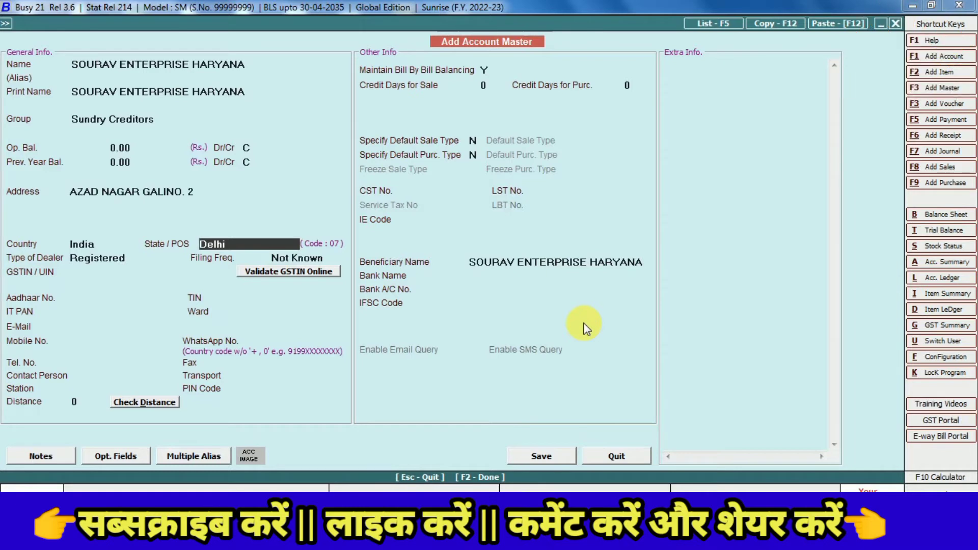
pyautogui.write('HAR')
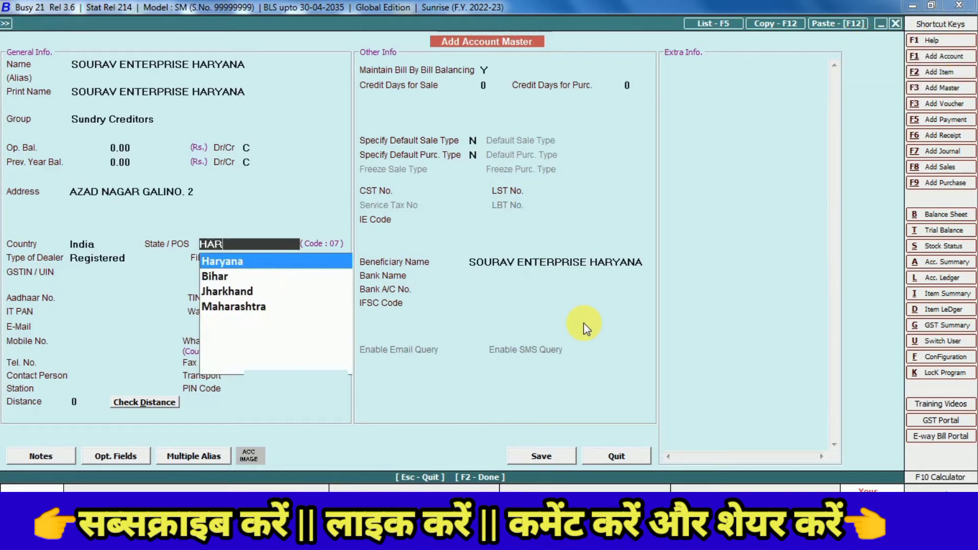
pyautogui.press('Return')
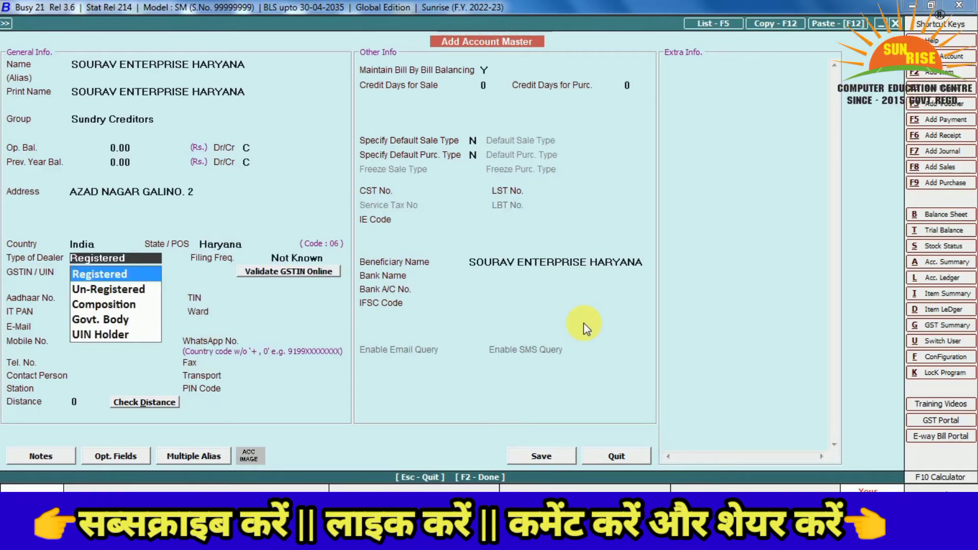
pyautogui.press('Return')
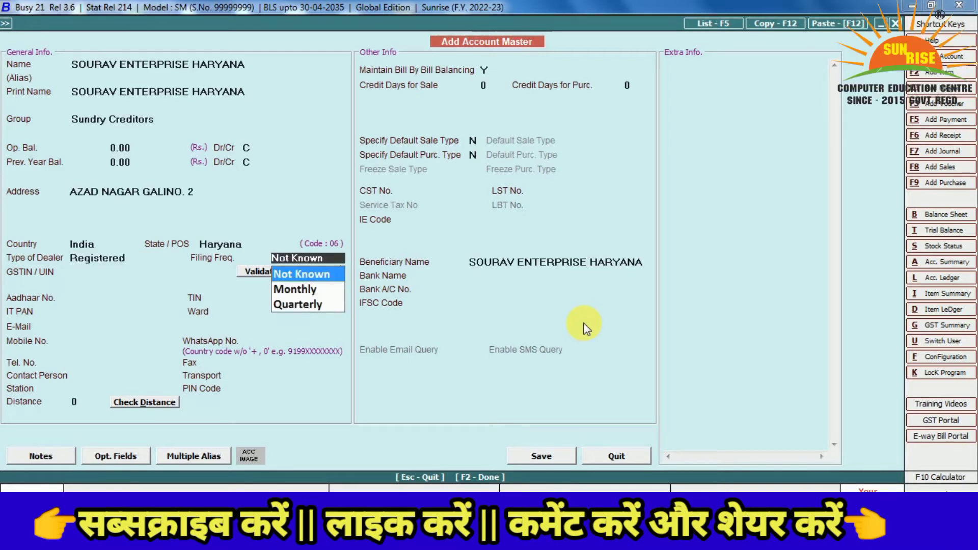
pyautogui.press('Return')
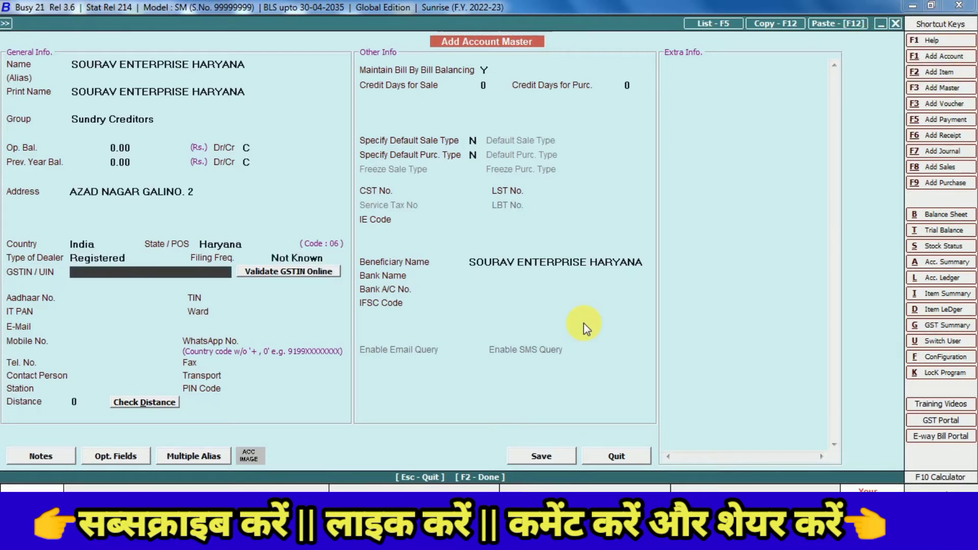
pyautogui.write('06DFSFLLFLFLR3')
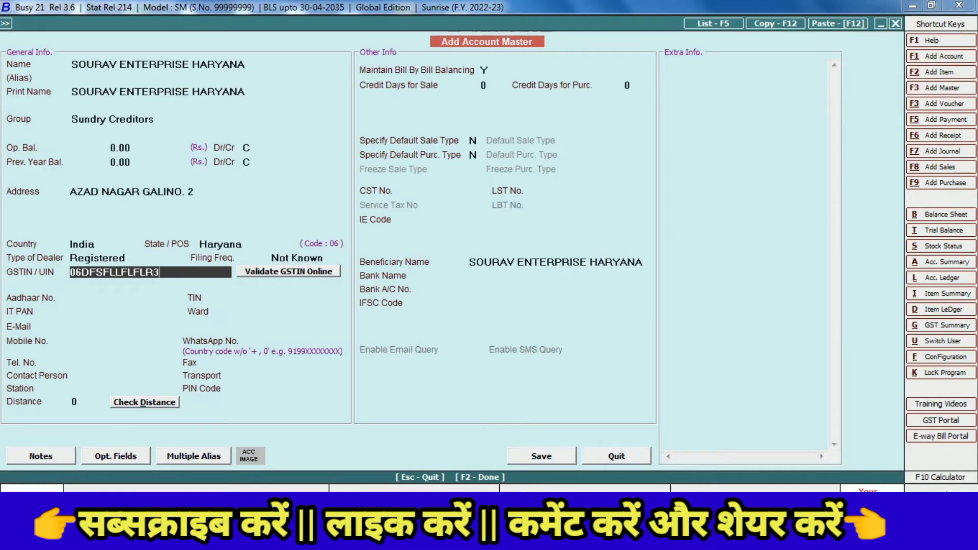
pyautogui.write('35')
pyautogui.press('Return')
pyautogui.press('Left')
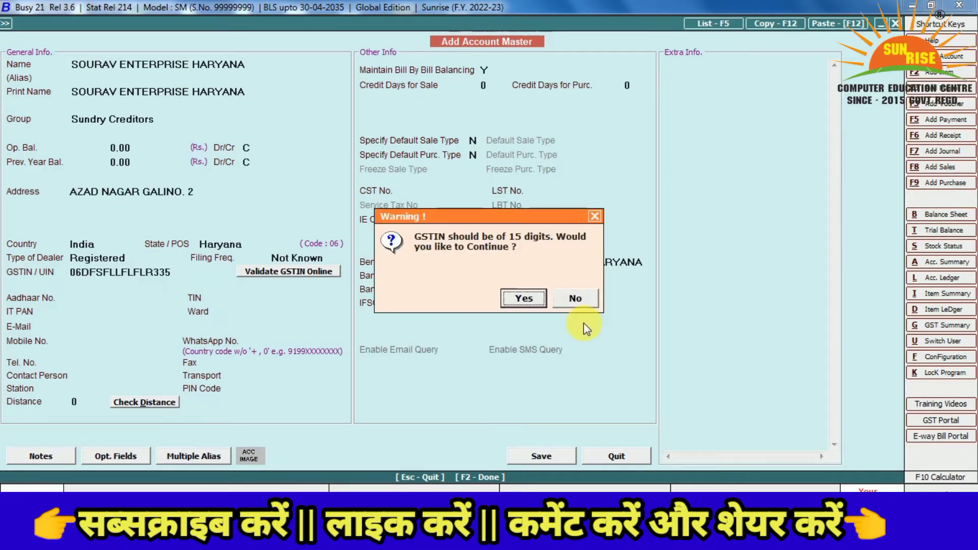
pyautogui.press('Return')
pyautogui.press('Return')
pyautogui.press('Return')
pyautogui.press('Return')
pyautogui.press('Return')
pyautogui.press('Return')
pyautogui.press('Return')
pyautogui.press('Return')
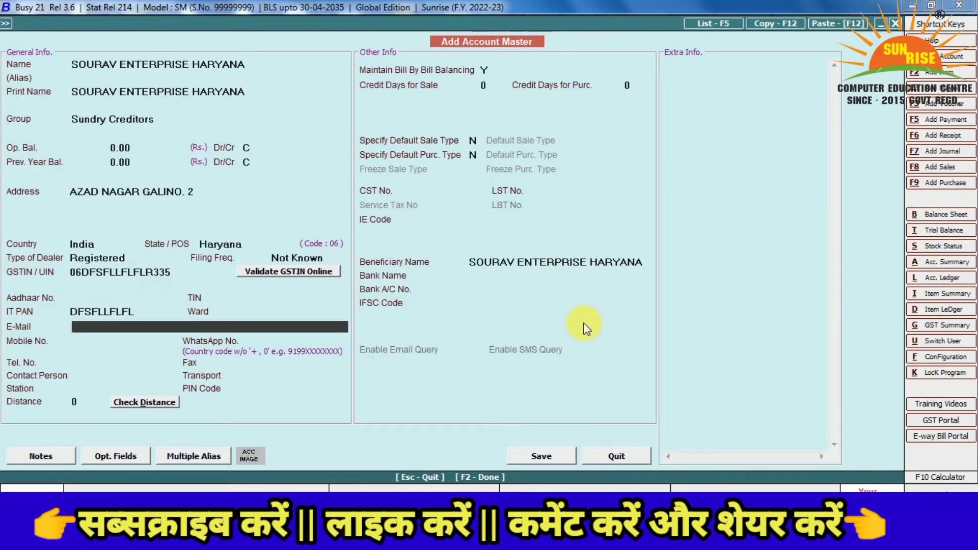
pyautogui.press('Return')
pyautogui.press('Return')
pyautogui.press('Return')
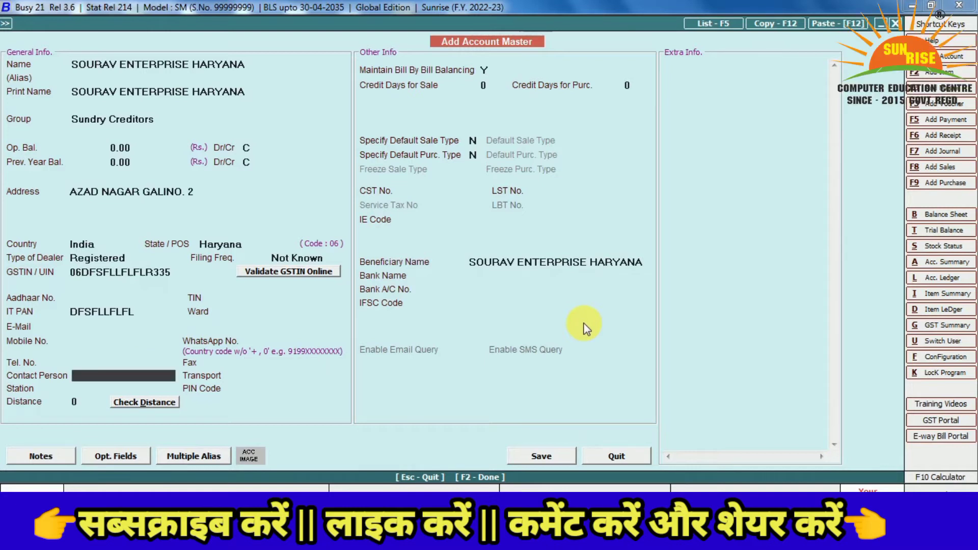
pyautogui.press('Return')
pyautogui.press('Return')
pyautogui.press('Return')
pyautogui.press('Return')
pyautogui.press('Return')
pyautogui.press('Return')
pyautogui.press('Return')
pyautogui.press('Return')
pyautogui.press('Return')
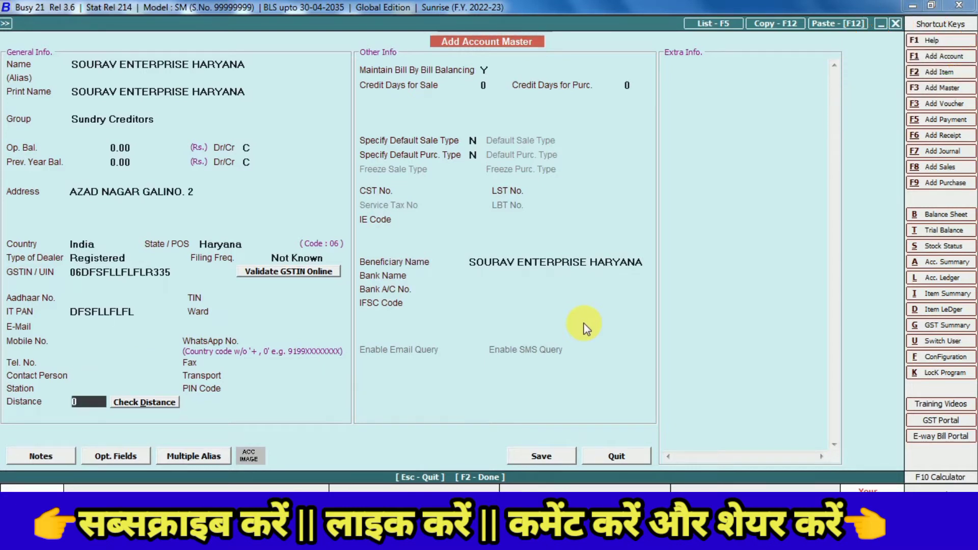
pyautogui.press('Return')
pyautogui.press('Return')
pyautogui.press('Return')
pyautogui.press('Return')
pyautogui.press('Return')
pyautogui.press('Return')
pyautogui.press('Return')
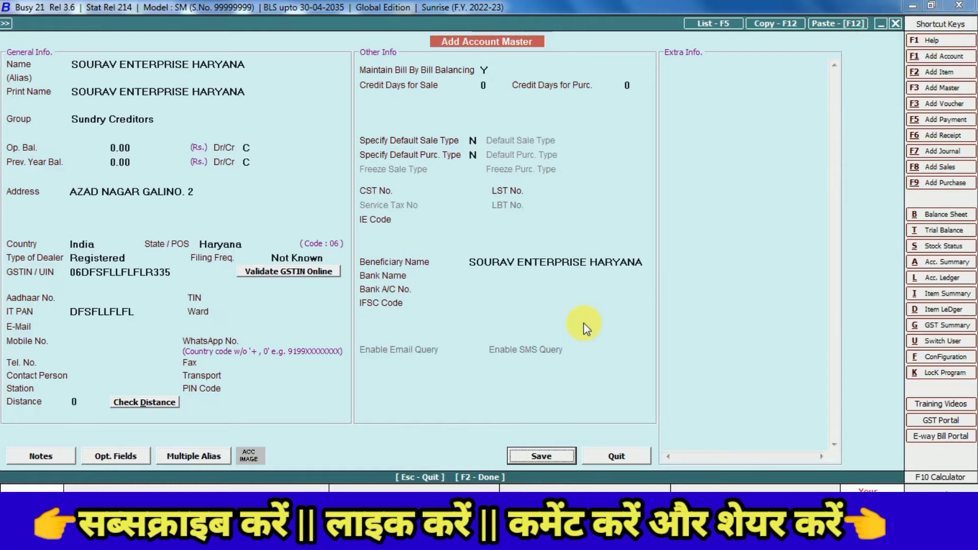
pyautogui.press('Return')
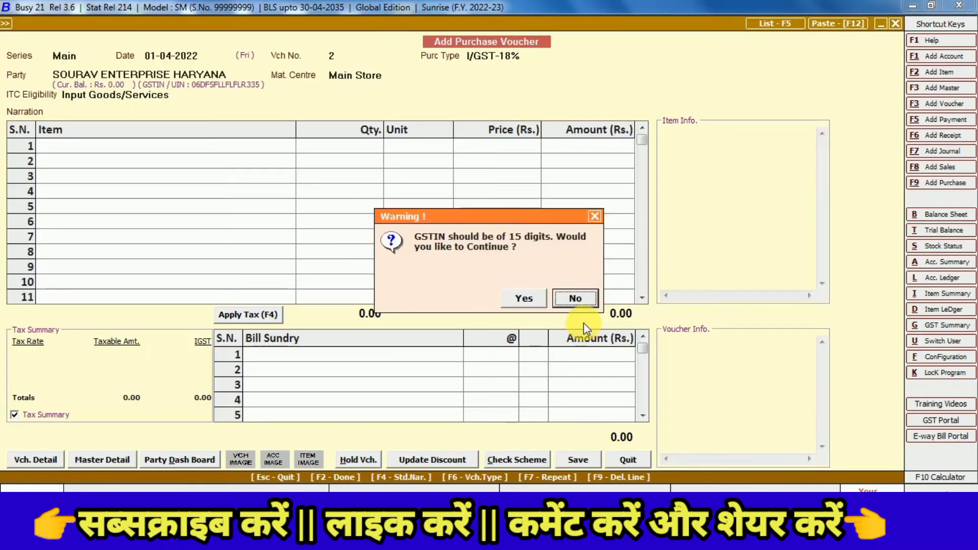
# Continue past the GSTIN warning, keeping Main Store as material centre, to reach ITC eligibility
pyautogui.press('Left')
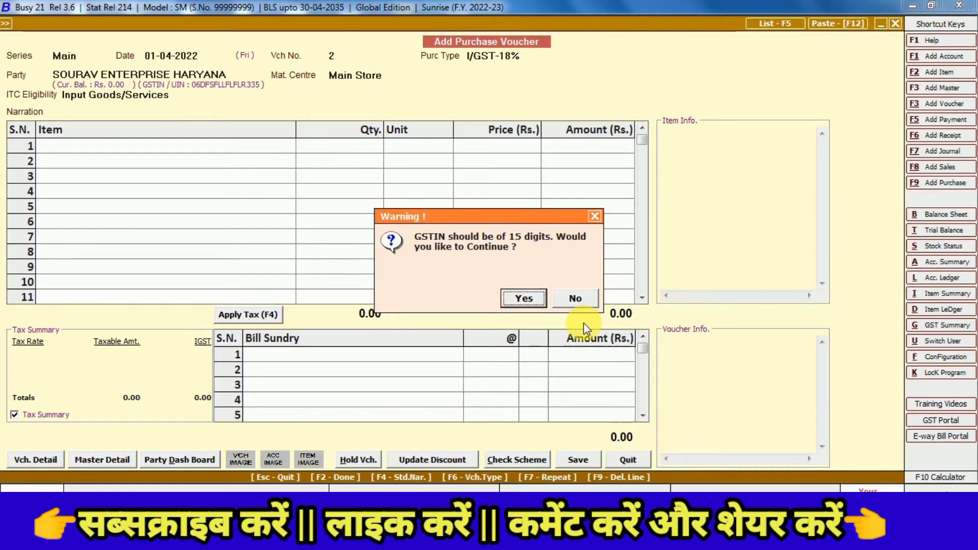
pyautogui.press('Return')
pyautogui.press('Return')
pyautogui.press('Return')
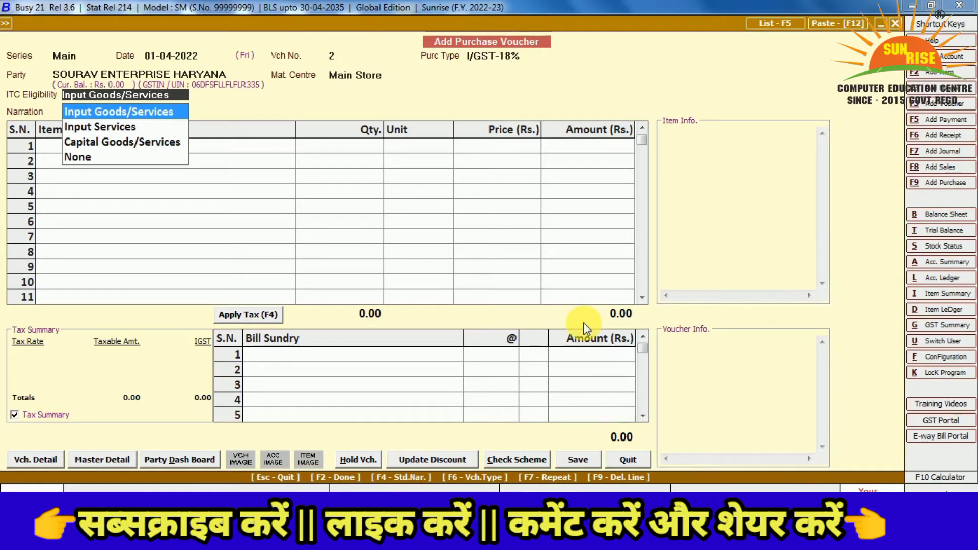
# Keep Input Goods/Services, leave narration empty, and add TV: 50 Pcs at 6,000
pyautogui.press('Return')
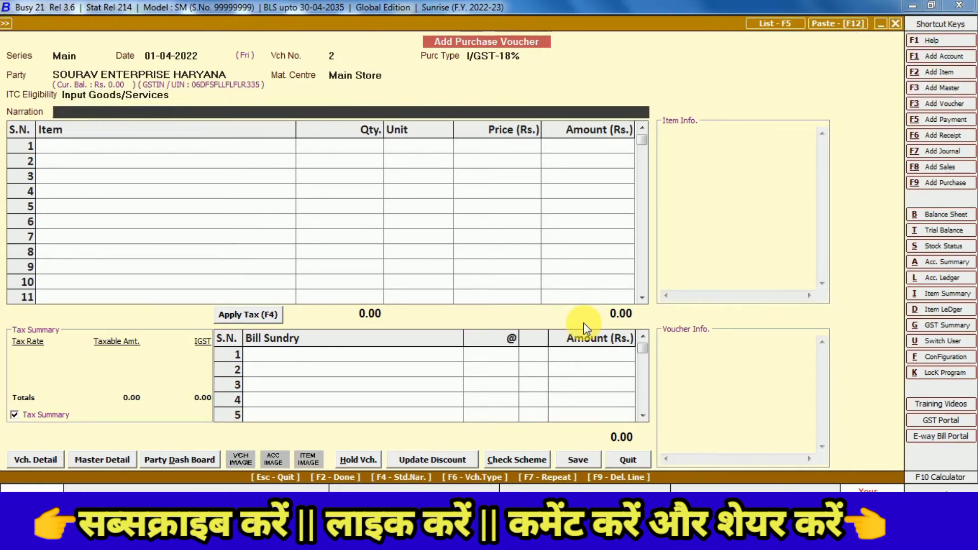
pyautogui.press('Return')
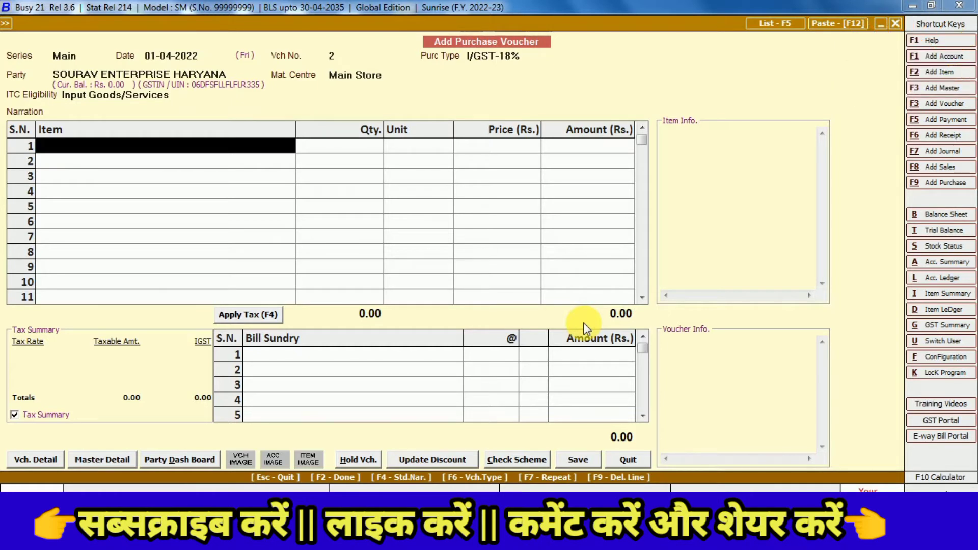
pyautogui.write('tv')
pyautogui.press('Return')
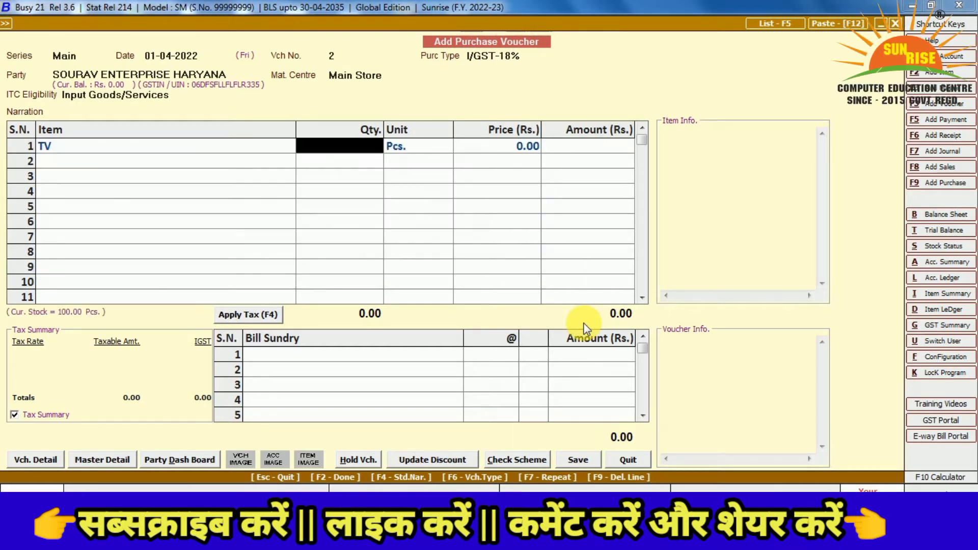
pyautogui.write('50')
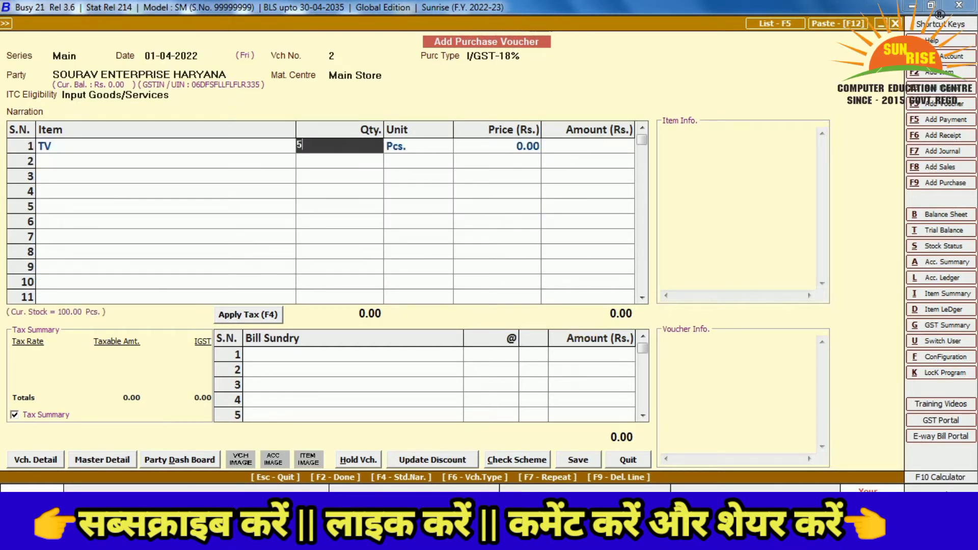
pyautogui.press('Return')
pyautogui.press('Return')
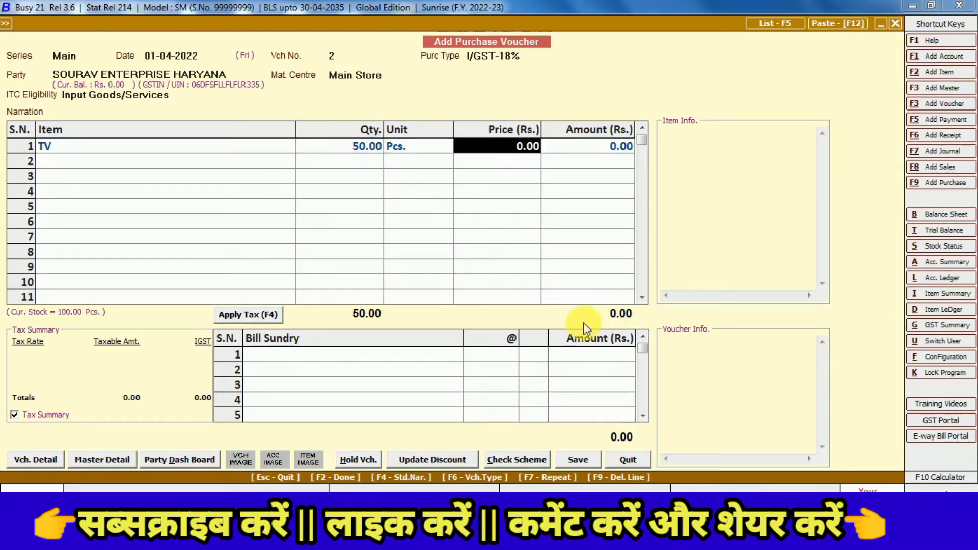
pyautogui.write('6000')
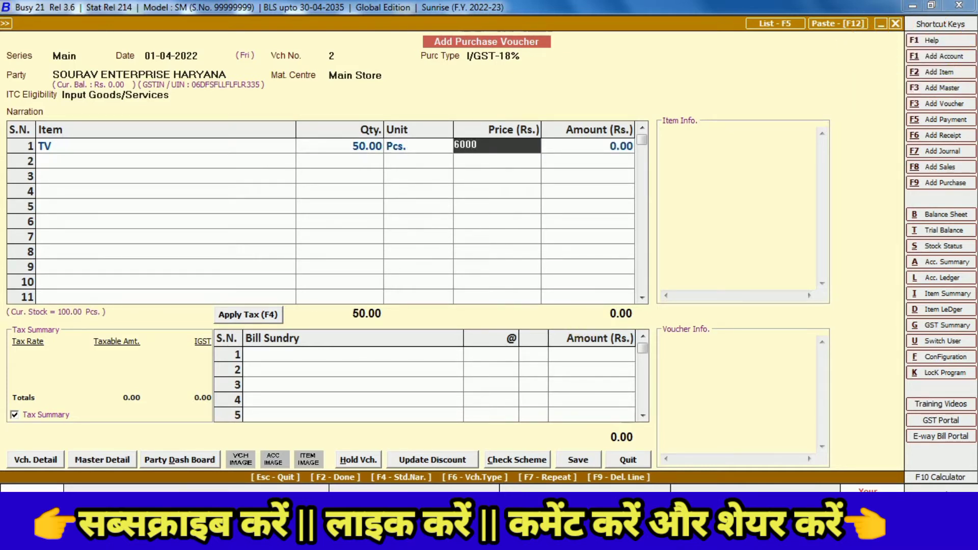
pyautogui.press('Return')
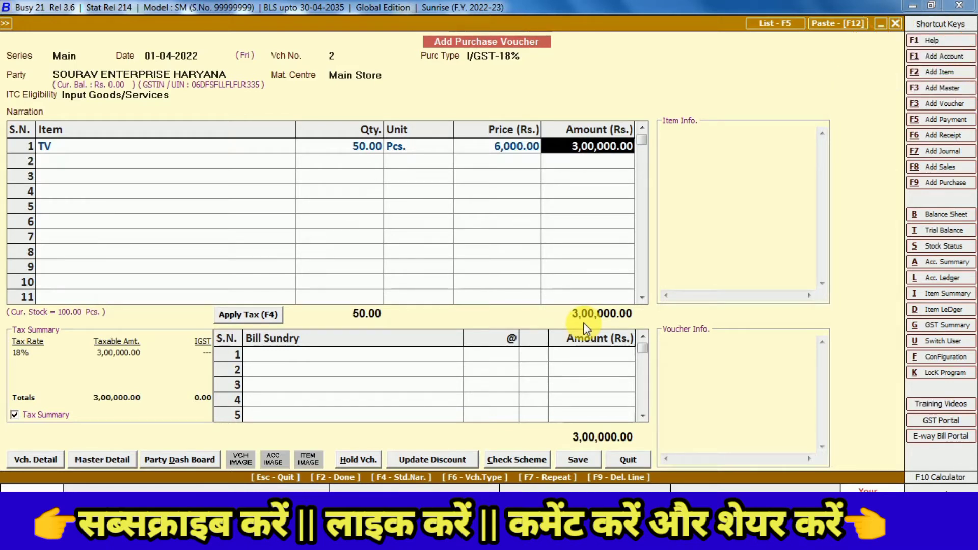
# Add CGST as a bill sundry, then change the first charge to SGST
pyautogui.press('Return')
pyautogui.press('Return')
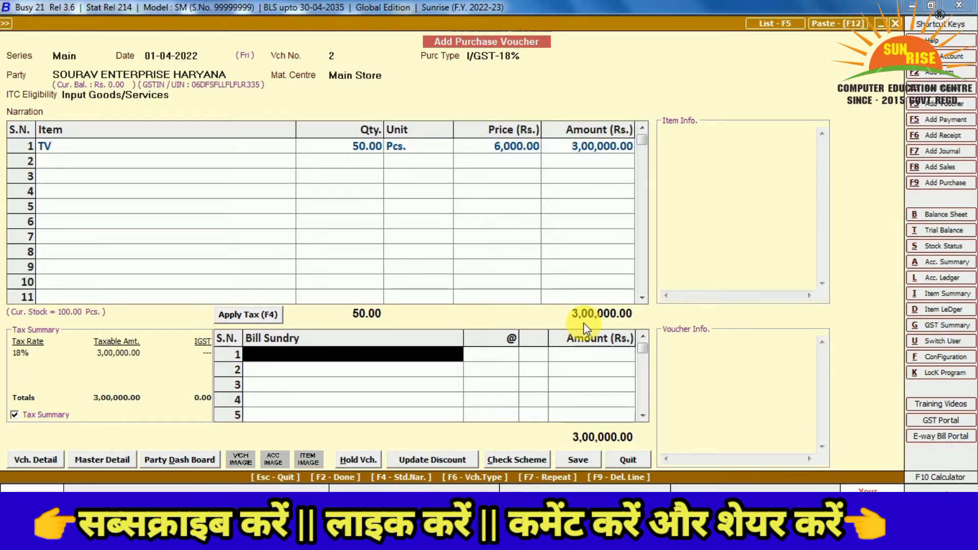
pyautogui.write('c')
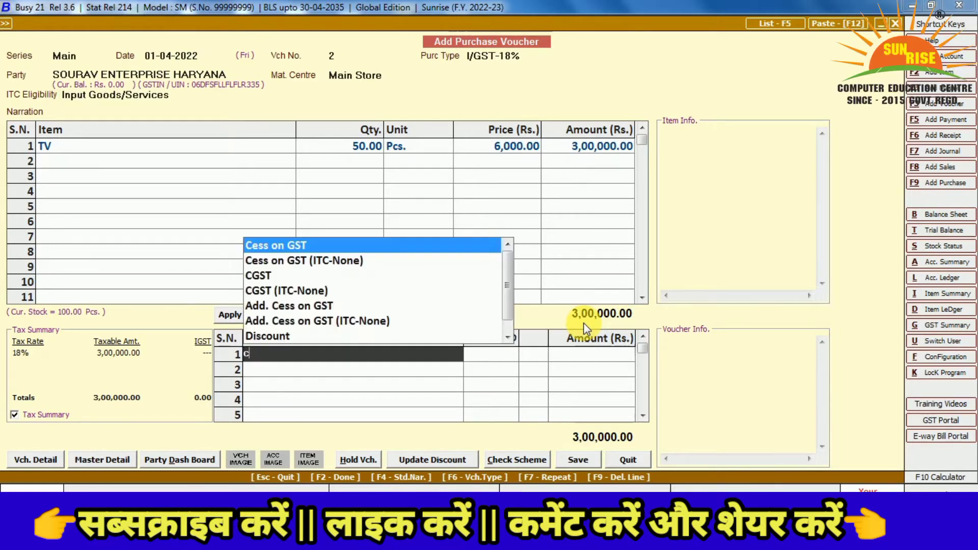
pyautogui.press('Down')
pyautogui.press('Down')
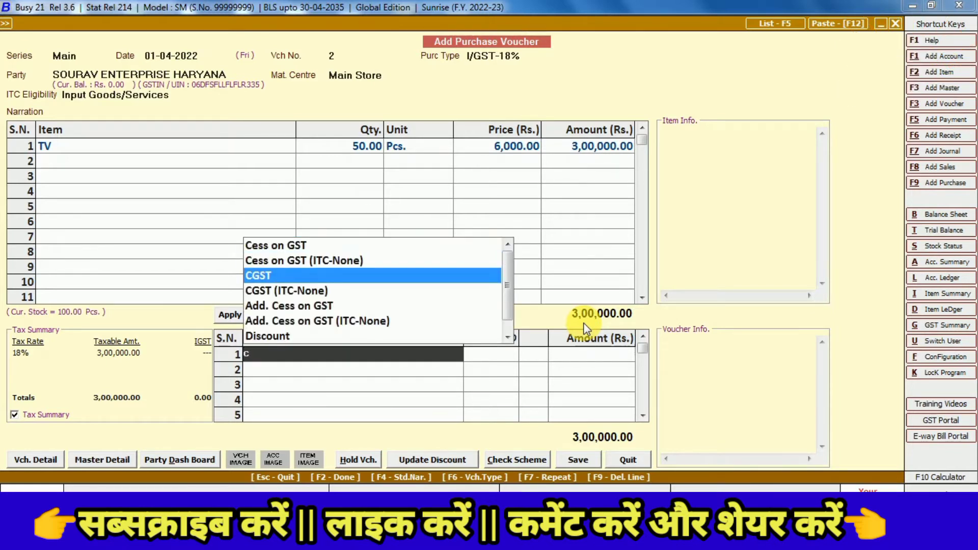
pyautogui.press('Return')
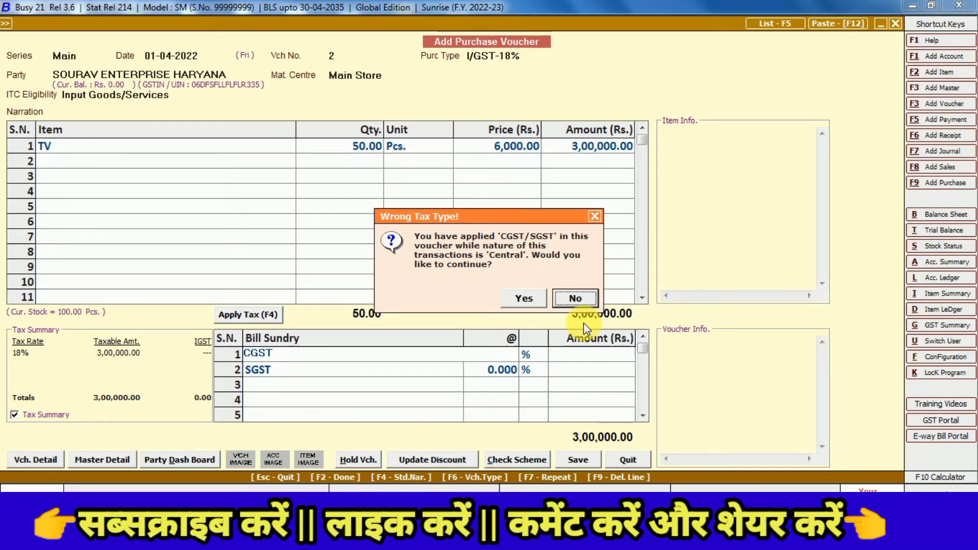
pyautogui.press('y')
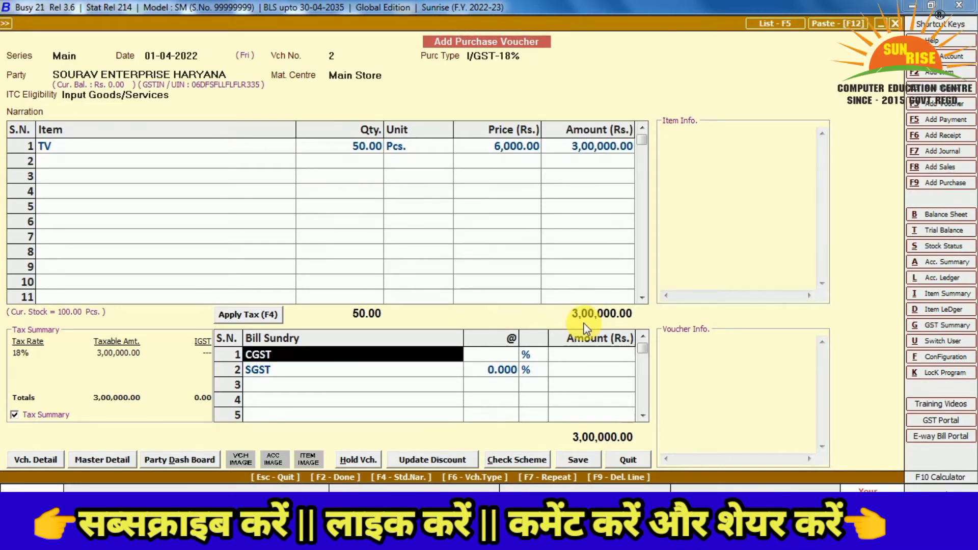
pyautogui.press('Return')
pyautogui.hotkey('shift', 'Tab')
pyautogui.write('s')
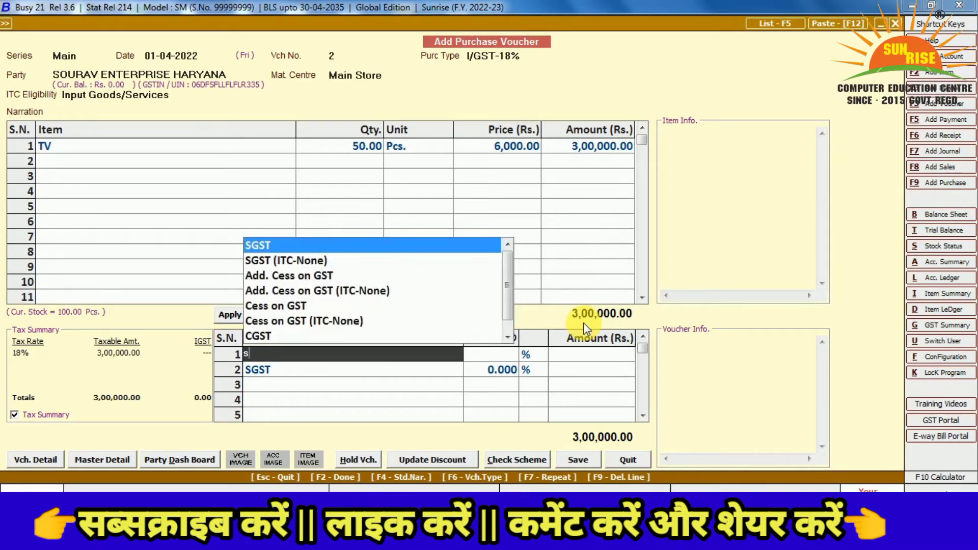
pyautogui.press('Down')
pyautogui.press('Up')
pyautogui.press('Return')
pyautogui.press('y')
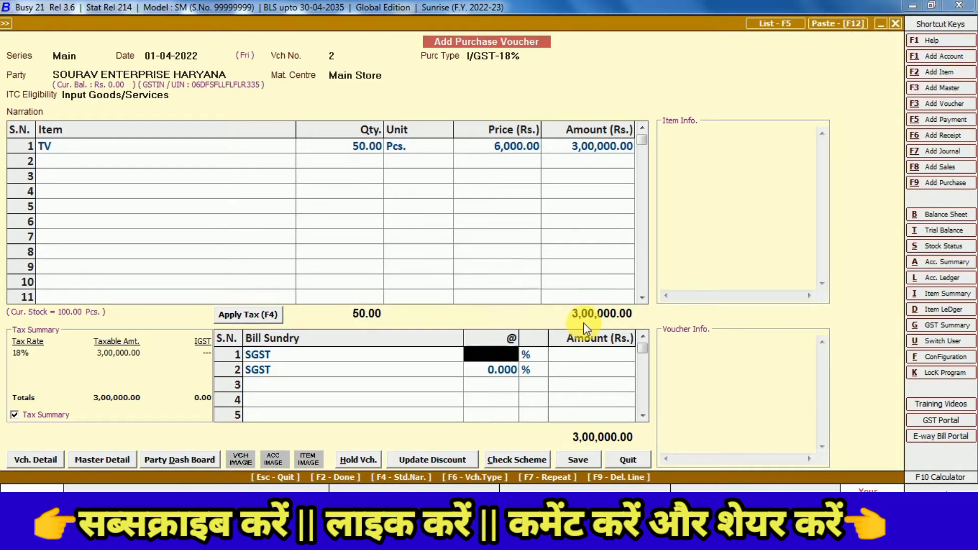
# Replace the first charge with IGST at 18%, delete the SGST row, and save the voucher
pyautogui.hotkey('shift', 'Tab')
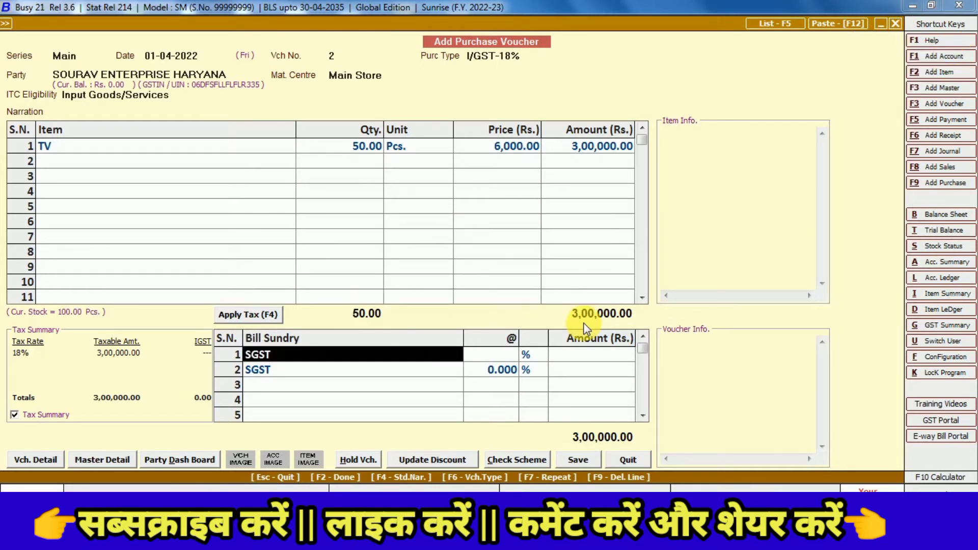
pyautogui.write('ig')
pyautogui.press('Return')
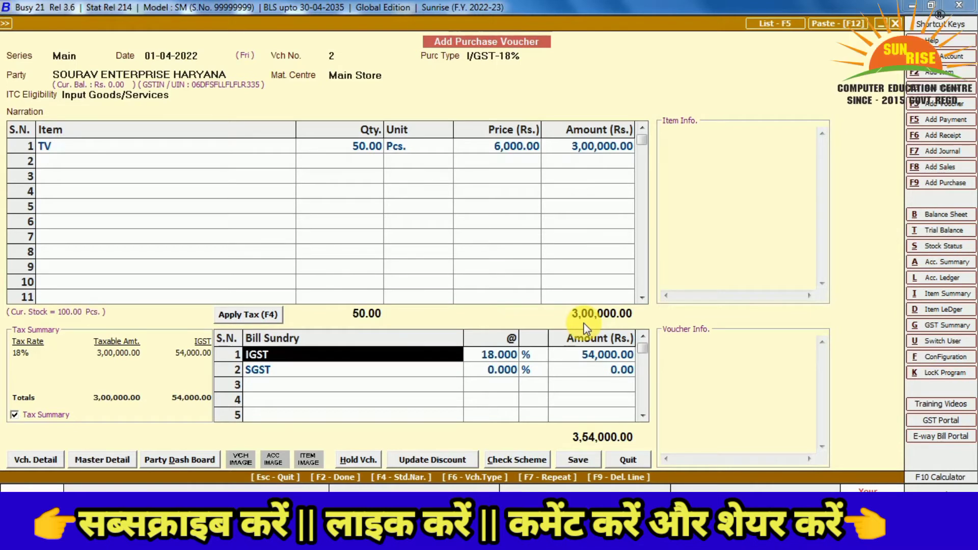
pyautogui.press('Down')
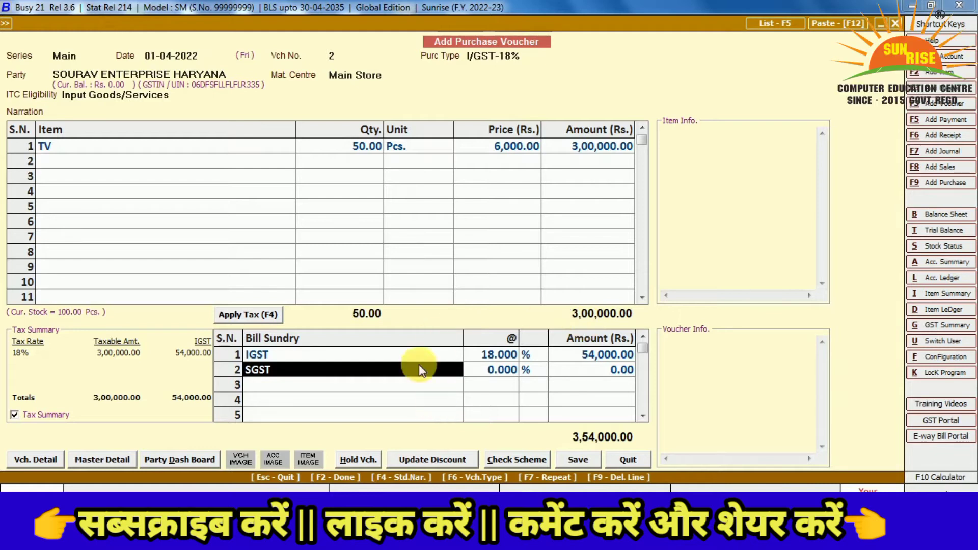
pyautogui.press('F9')
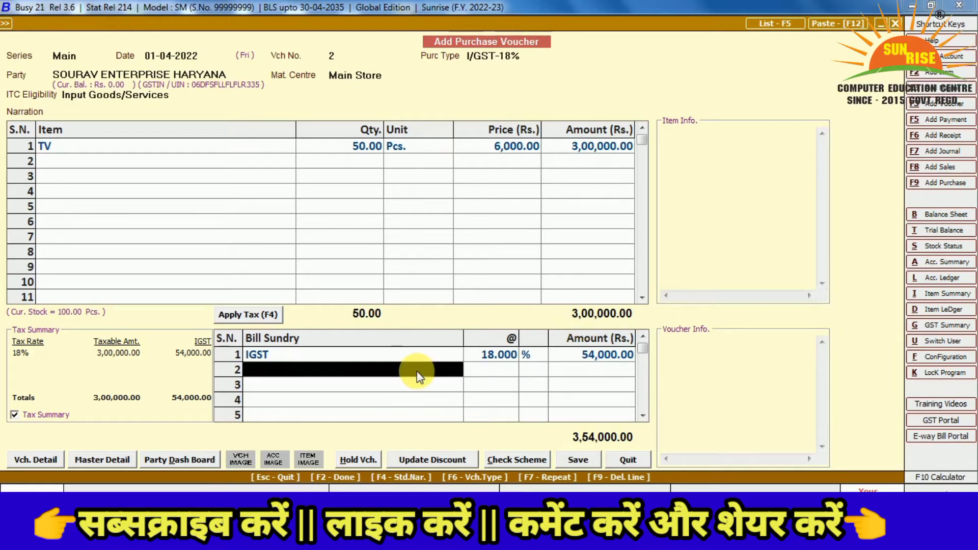
pyautogui.press('Up')
pyautogui.press('Return')
pyautogui.press('Return')
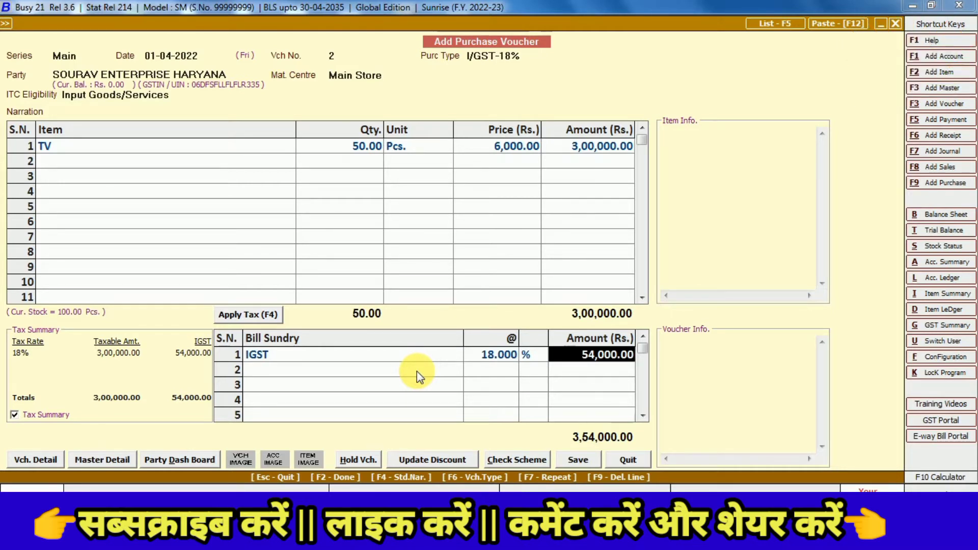
pyautogui.click(583, 463)
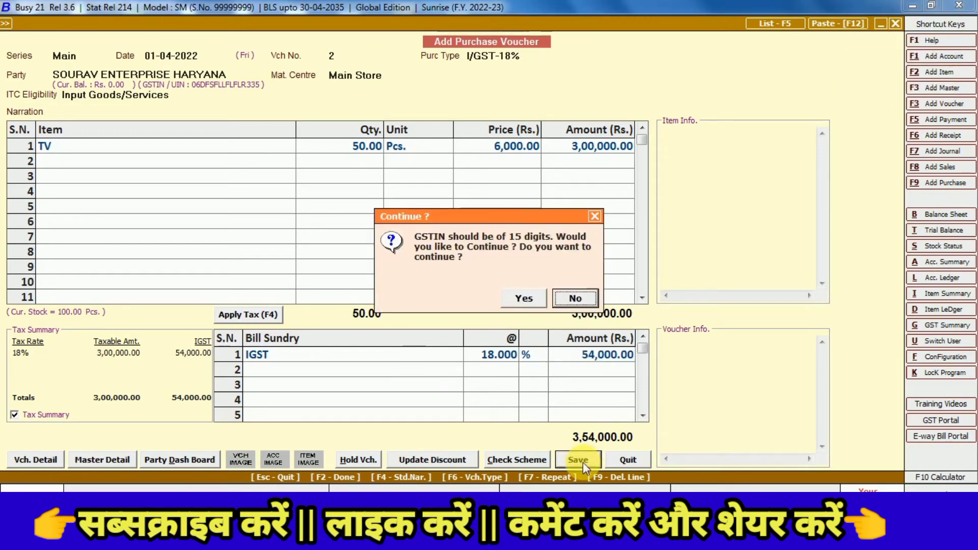
# Continue the save and record purchase bill no. 2 dated 01-04-2022 in GST reporting details
pyautogui.click(524, 300)
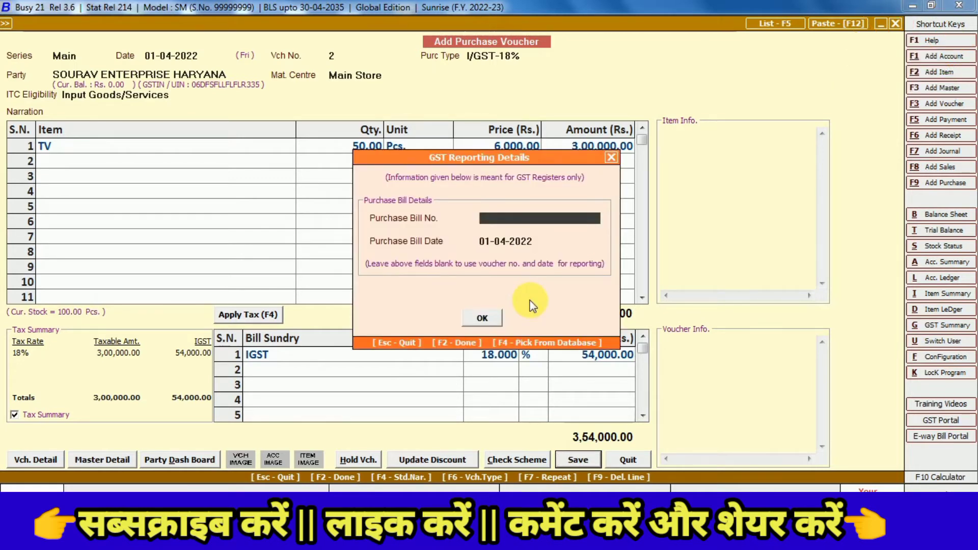
pyautogui.write('2')
pyautogui.press('Return')
pyautogui.press('Return')
pyautogui.press('Return')
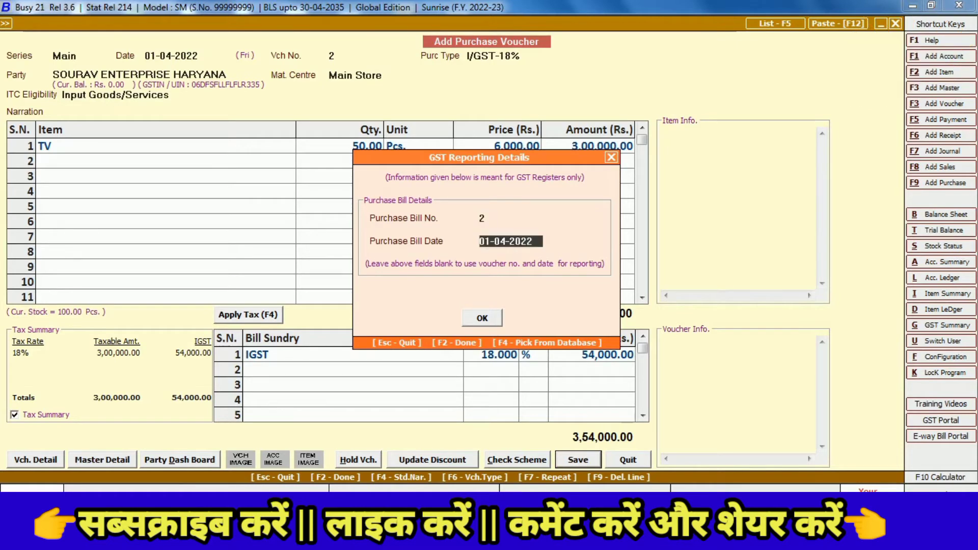
pyautogui.press('Return')
pyautogui.press('Return')
pyautogui.press('Return')
pyautogui.press('Return')
pyautogui.press('Return')
pyautogui.press('Return')
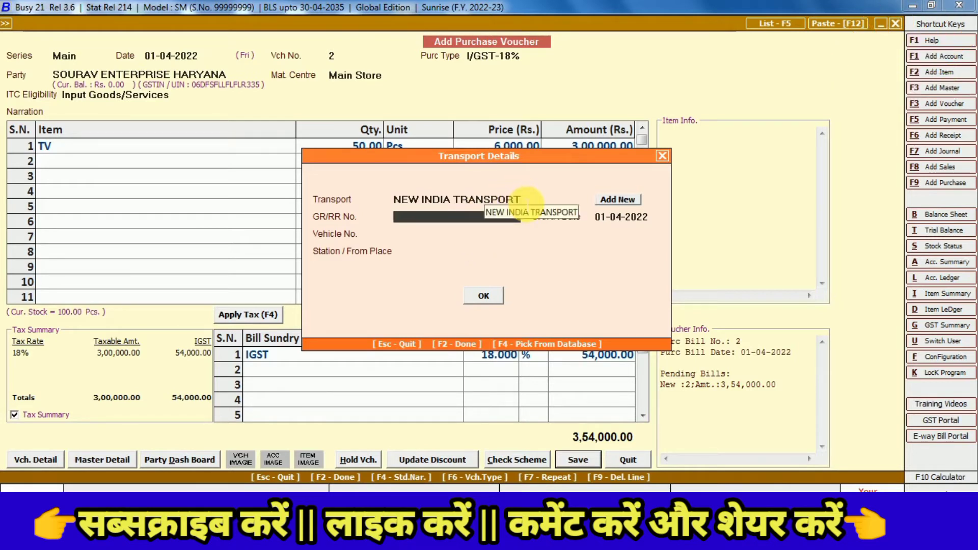
pyautogui.press('Return')
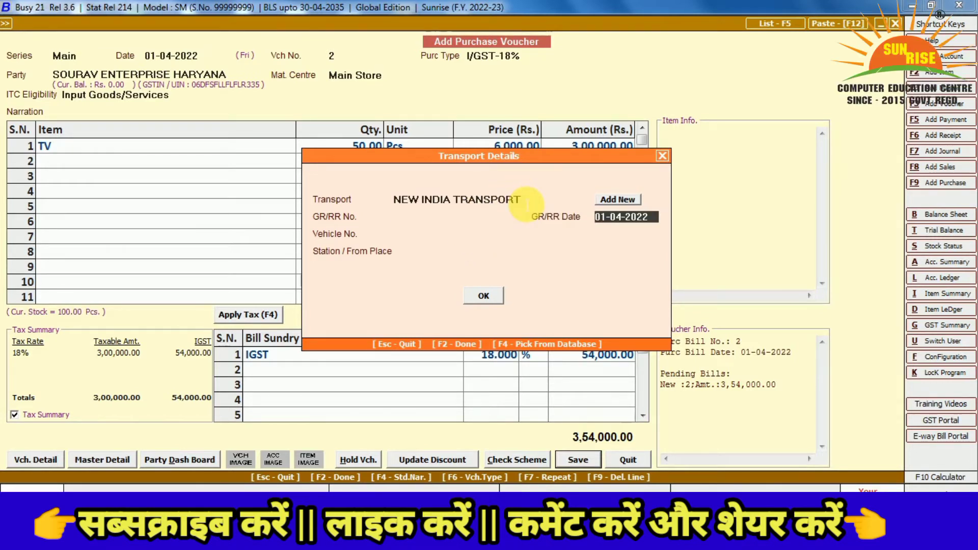
pyautogui.press('Return')
pyautogui.press('Up')
pyautogui.press('Up')
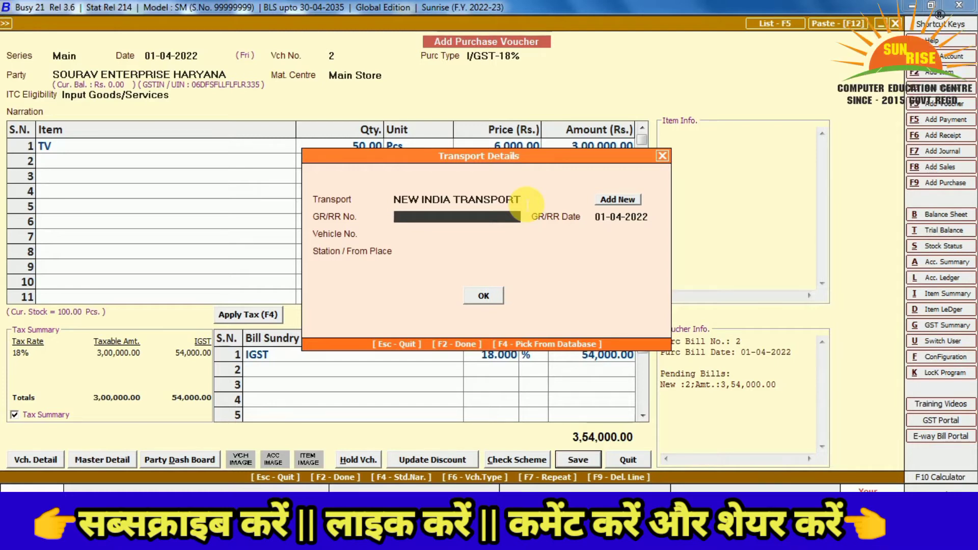
pyautogui.write('5256')
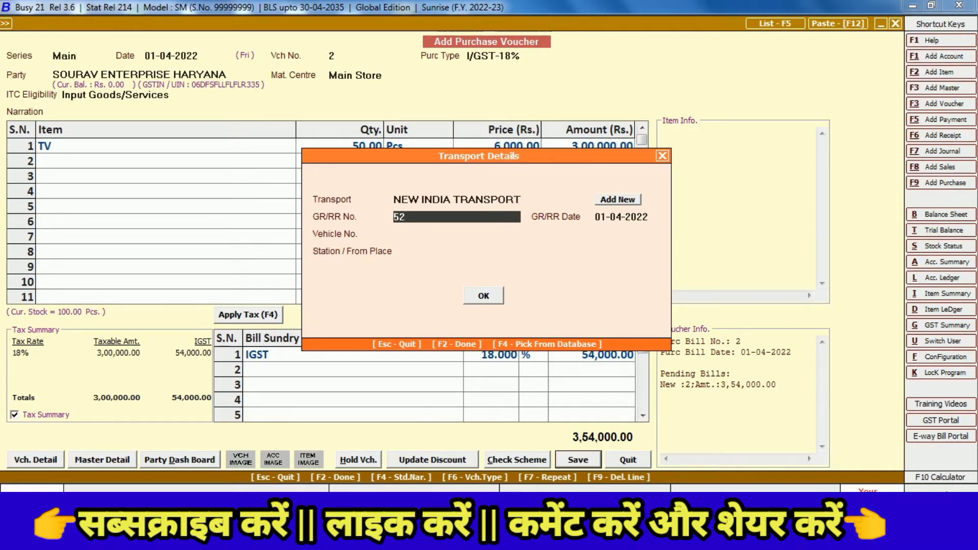
pyautogui.press('Return')
pyautogui.press('Return')
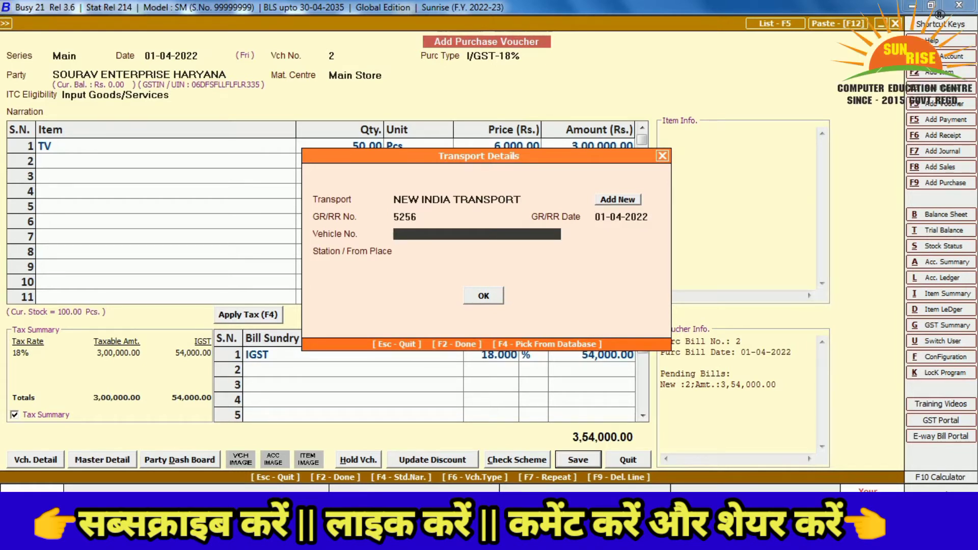
pyautogui.write('HR06')
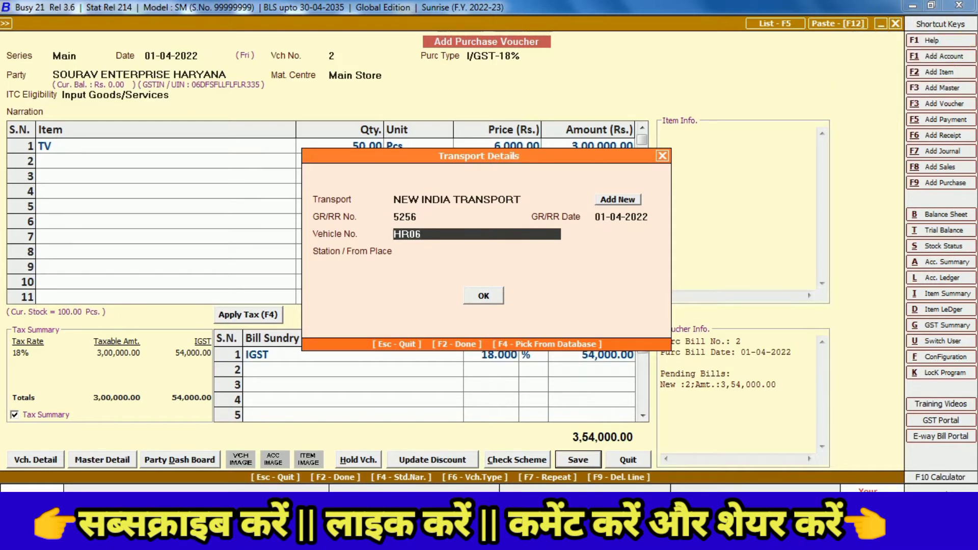
pyautogui.write('2354')
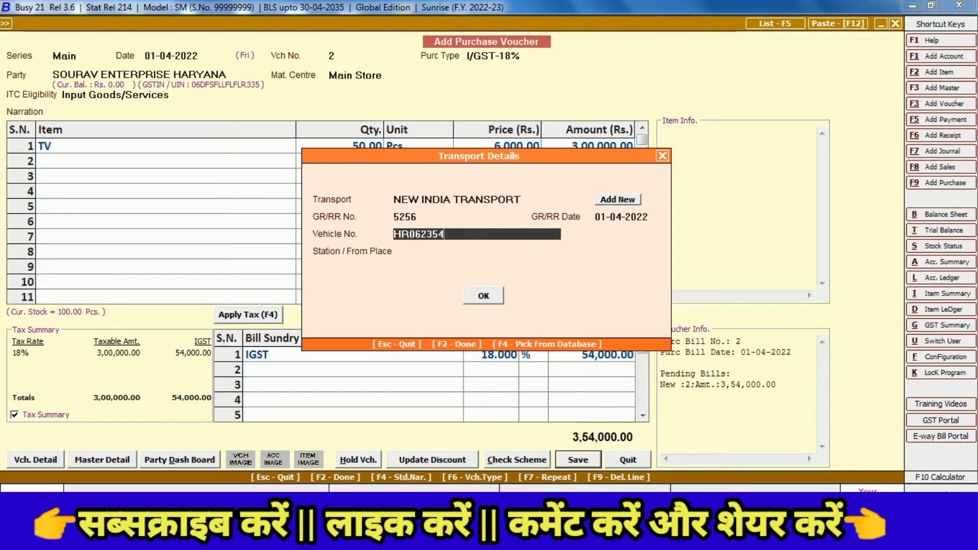
pyautogui.press('Return')
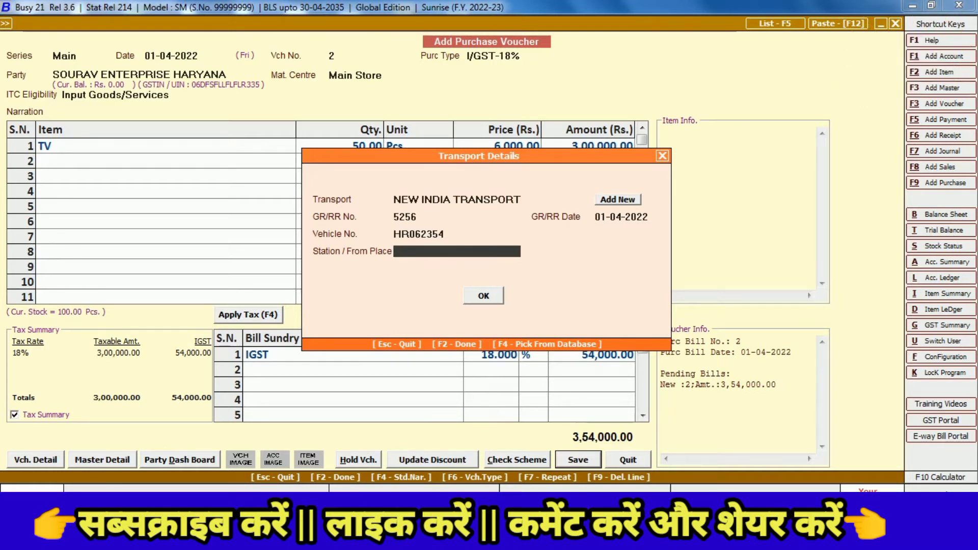
pyautogui.write('PANIAP')
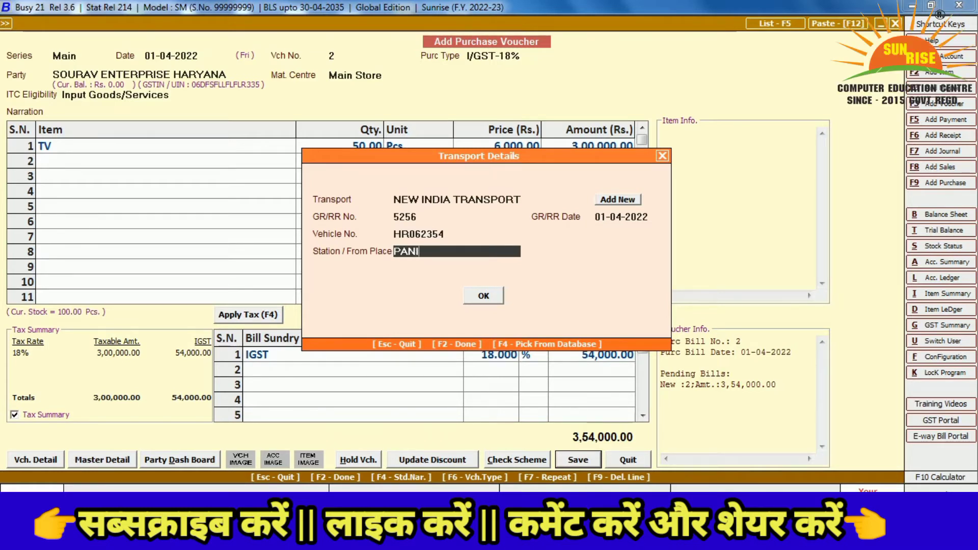
pyautogui.press('BackSpace')
pyautogui.press('BackSpace')
pyautogui.press('BackSpace')
pyautogui.press('BackSpace')
pyautogui.press('BackSpace')
pyautogui.press('BackSpace')
pyautogui.write('HARYANA')
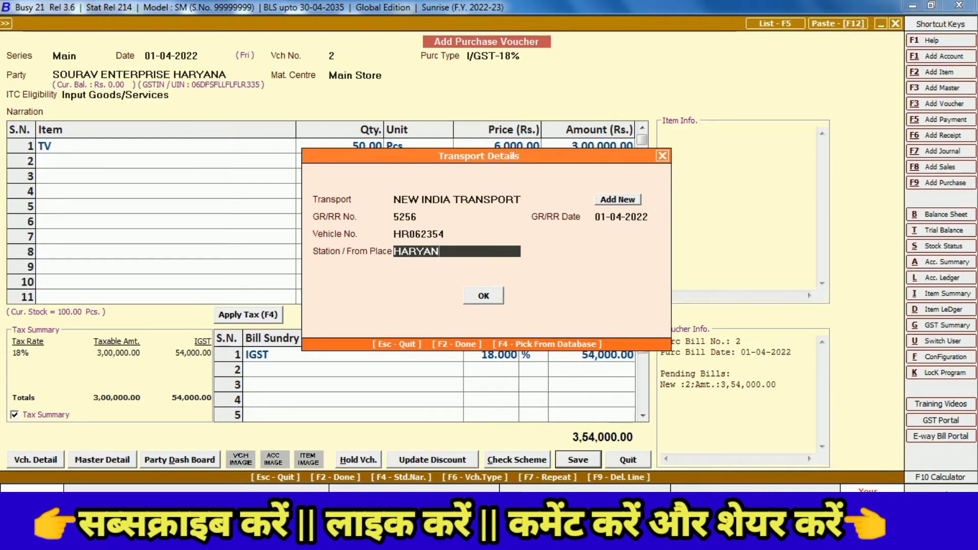
pyautogui.press('BackSpace')
pyautogui.press('BackSpace')
pyautogui.press('BackSpace')
pyautogui.press('BackSpace')
pyautogui.press('BackSpace')
pyautogui.press('BackSpace')
pyautogui.press('BackSpace')
pyautogui.write('PANIPAT')
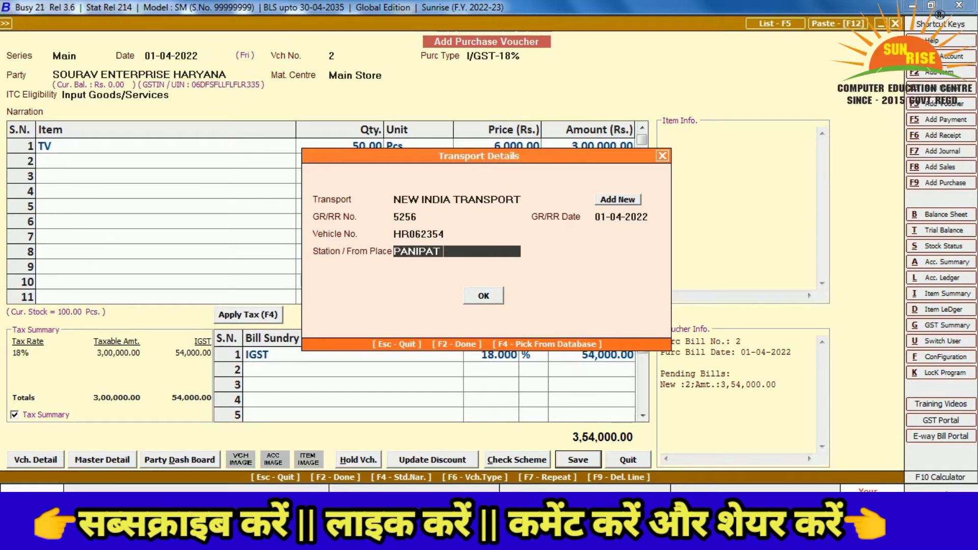
pyautogui.write(' TO DELHI')
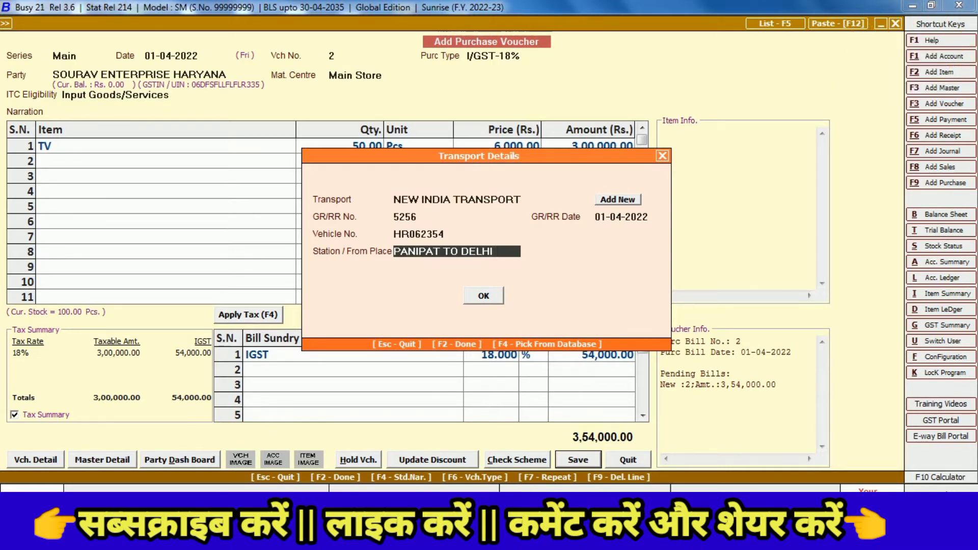
pyautogui.press('Return')
pyautogui.press('Return')
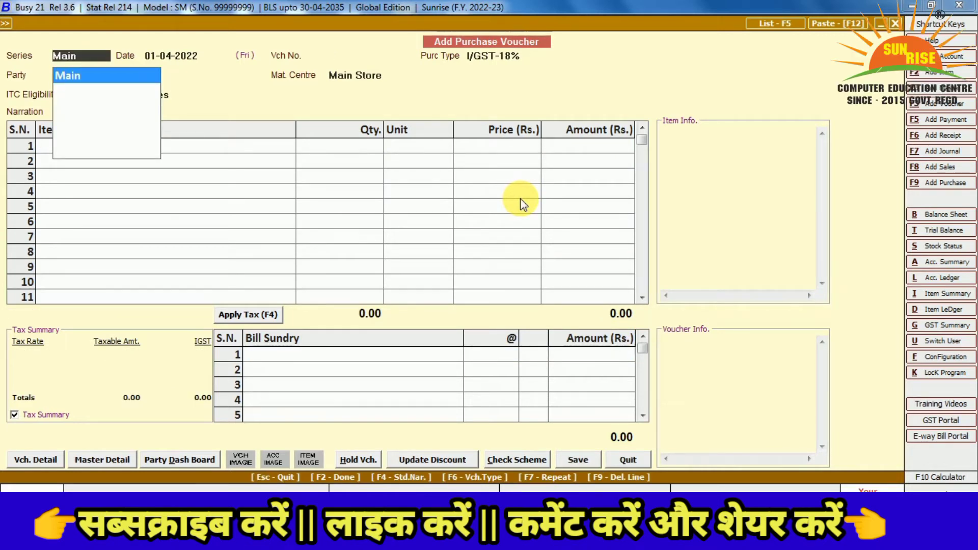
# Close the blank voucher and reopen purchase voucher 2 from the all-series purchase list
pyautogui.press('Return')
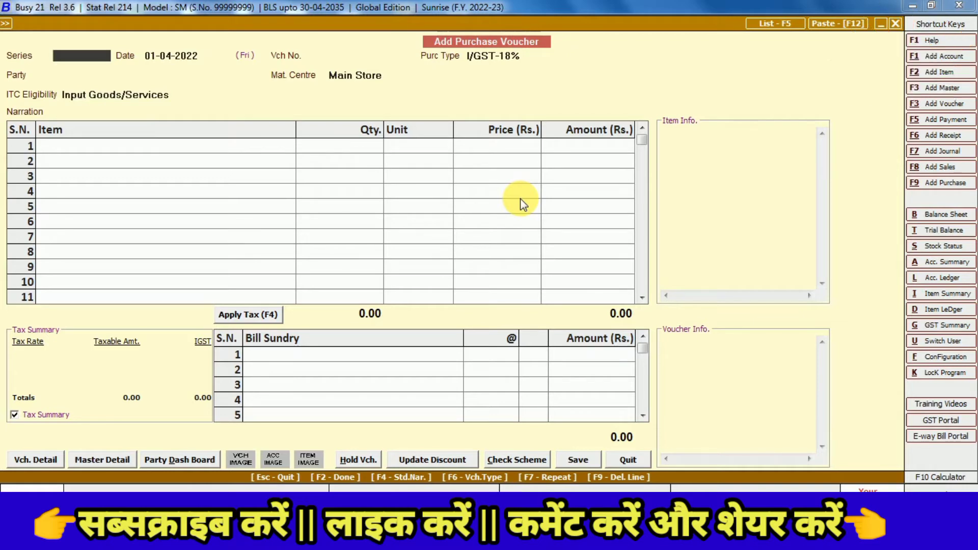
pyautogui.press('Escape')
pyautogui.press('Down')
pyautogui.press('Down')
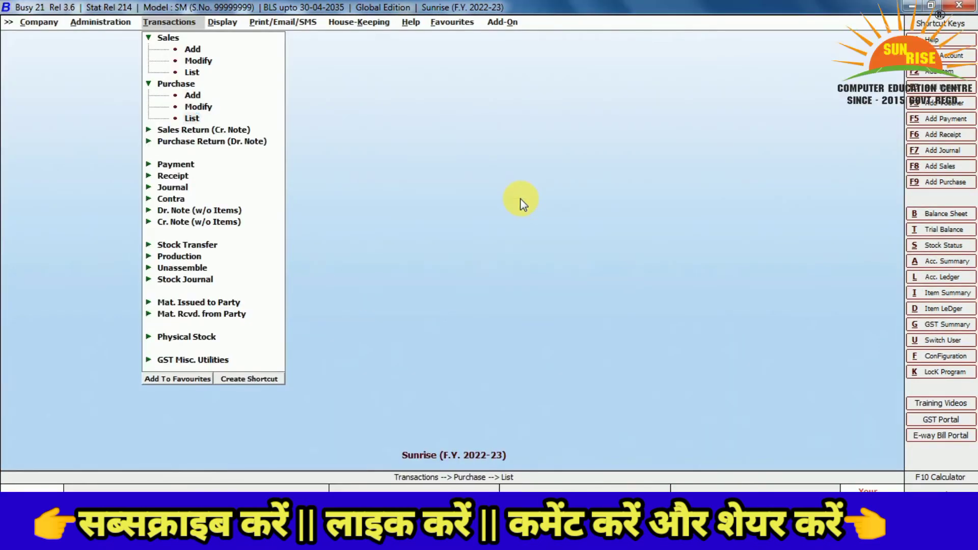
pyautogui.press('Return')
pyautogui.press('Return')
pyautogui.press('Return')
pyautogui.press('Return')
pyautogui.press('Return')
pyautogui.press('Return')
pyautogui.press('Return')
pyautogui.press('Return')
pyautogui.press('Return')
pyautogui.press('Return')
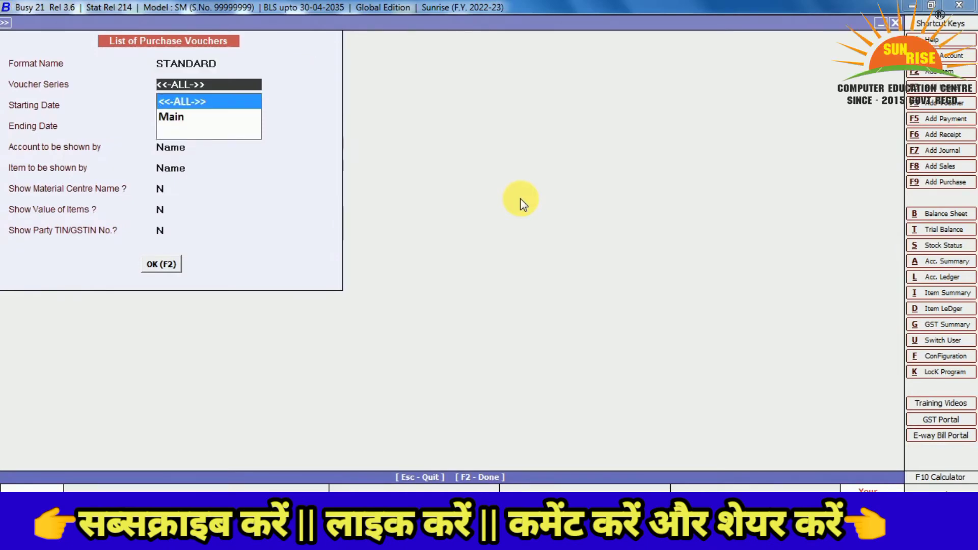
pyautogui.press('F2')
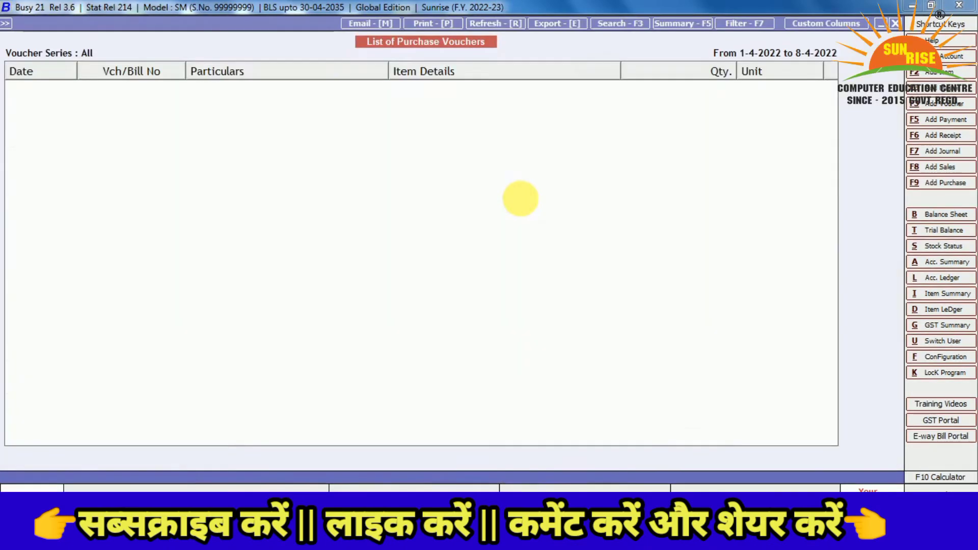
pyautogui.press('Down')
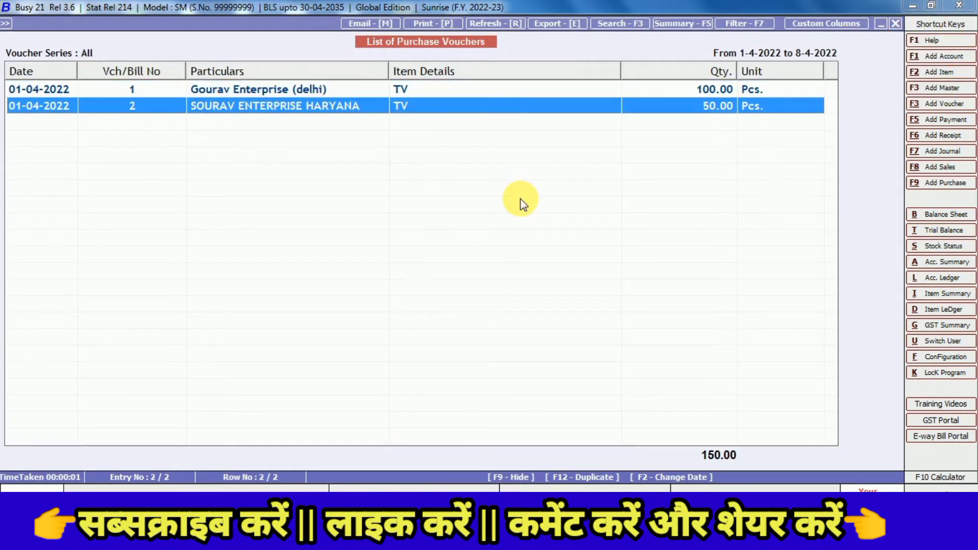
pyautogui.press('Up')
pyautogui.press('Down')
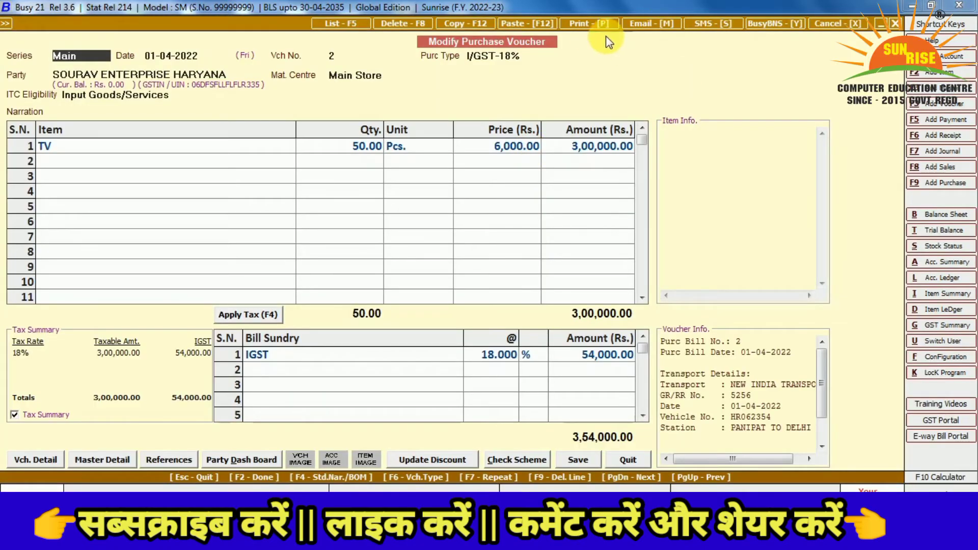
# Preview voucher 2 as a Purchase Invoice, scroll through it, and close the preview
pyautogui.click(593, 26)
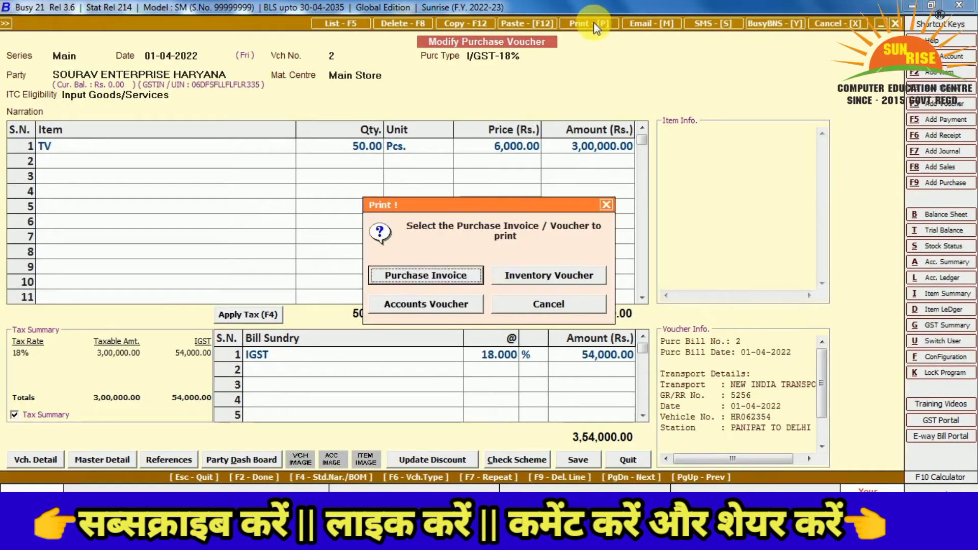
pyautogui.click(435, 276)
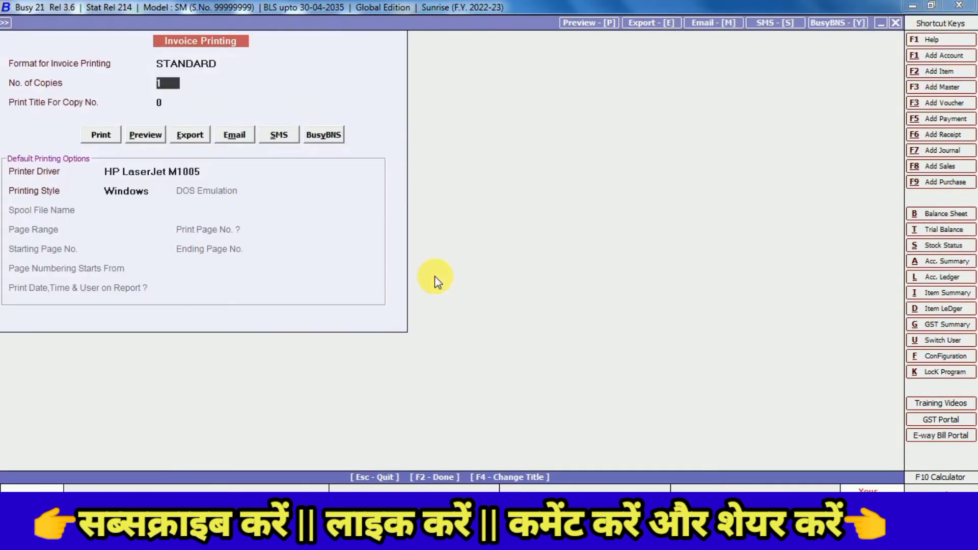
pyautogui.press('Return')
pyautogui.press('Return')
pyautogui.press('Right')
pyautogui.press('Return')
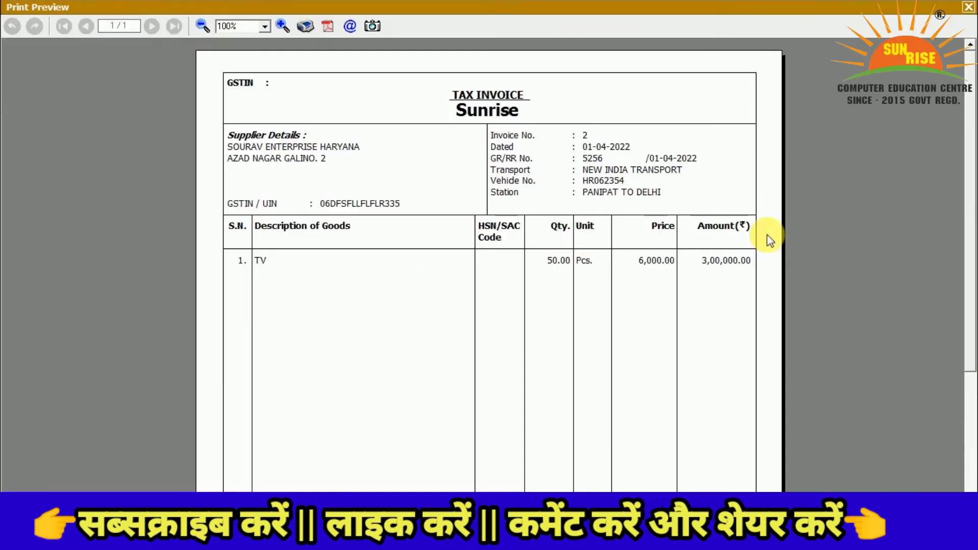
pyautogui.moveTo(971, 158); pyautogui.dragTo(973, 337)
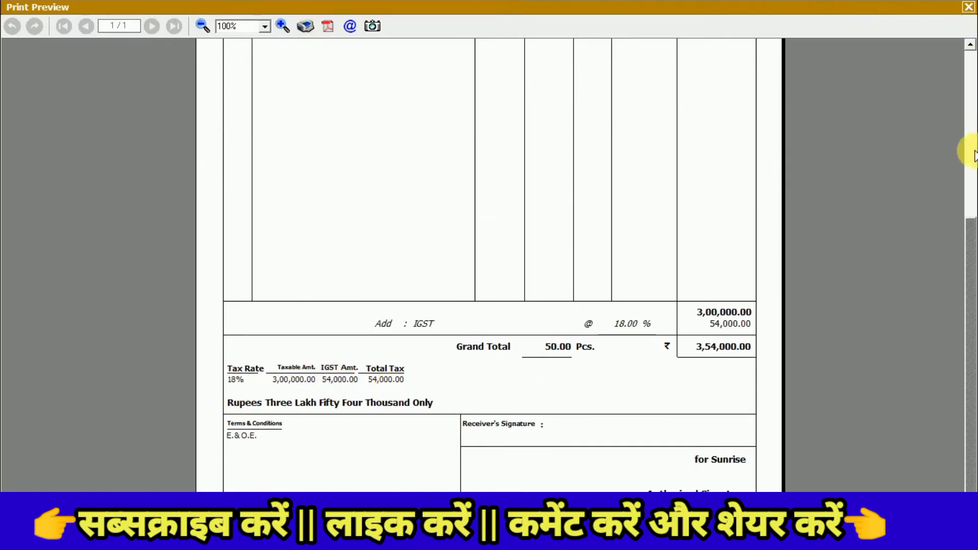
pyautogui.click(973, 135)
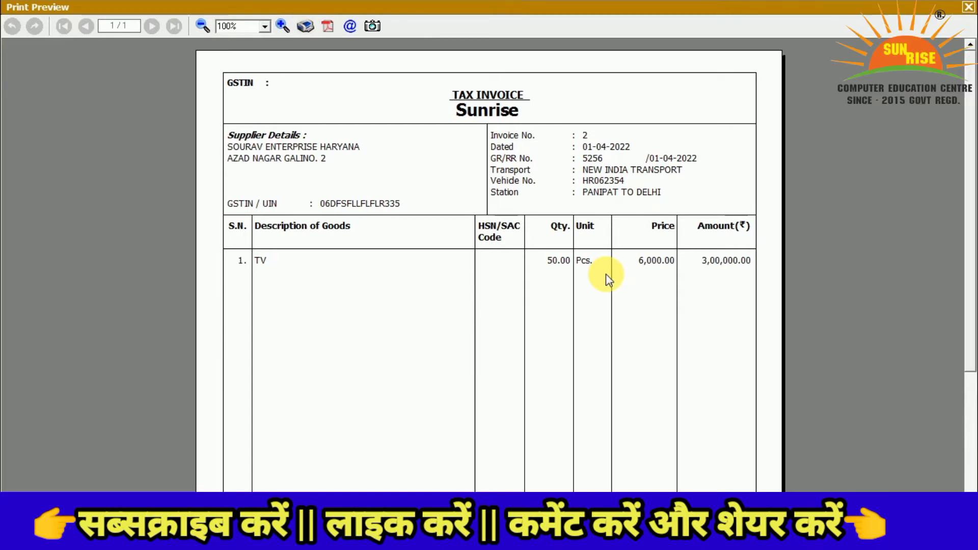
pyautogui.click(967, 10)
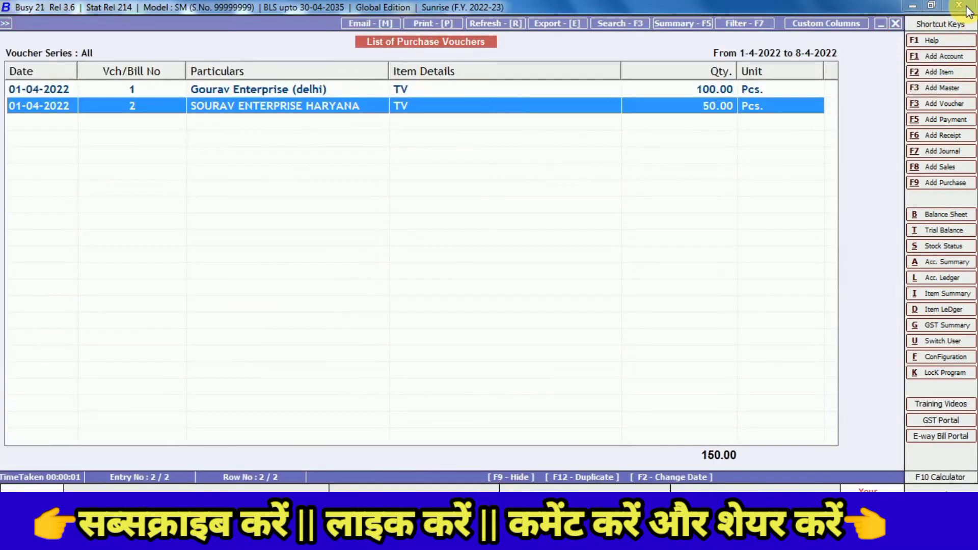
# Leave the purchase list and start a new sales voucher in the Main series
pyautogui.press('Escape')
pyautogui.press('Escape')
pyautogui.press('Escape')
pyautogui.press('Up')
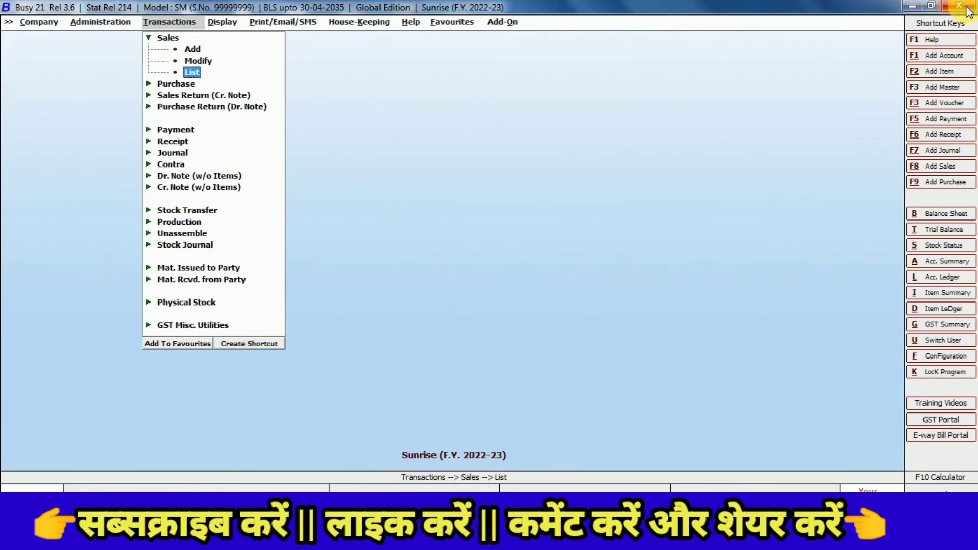
pyautogui.press('Up')
pyautogui.press('Up')
pyautogui.press('Return')
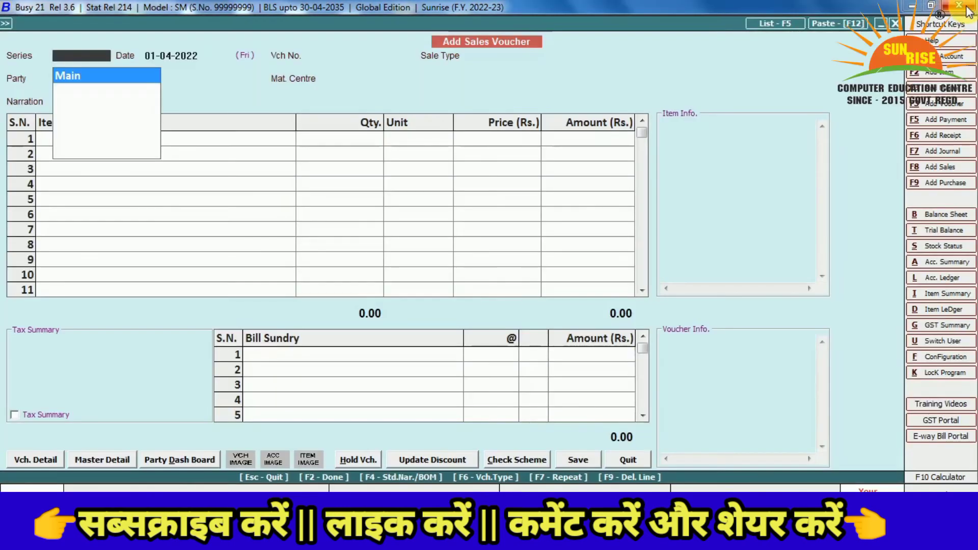
pyautogui.press('Return')
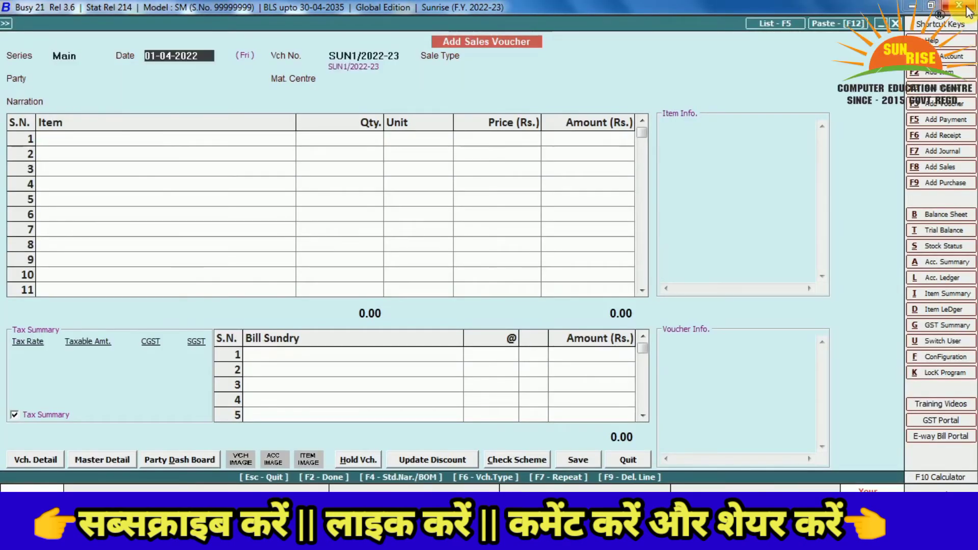
# Set the sales voucher's sale type to L/GST-18%
pyautogui.press('Return')
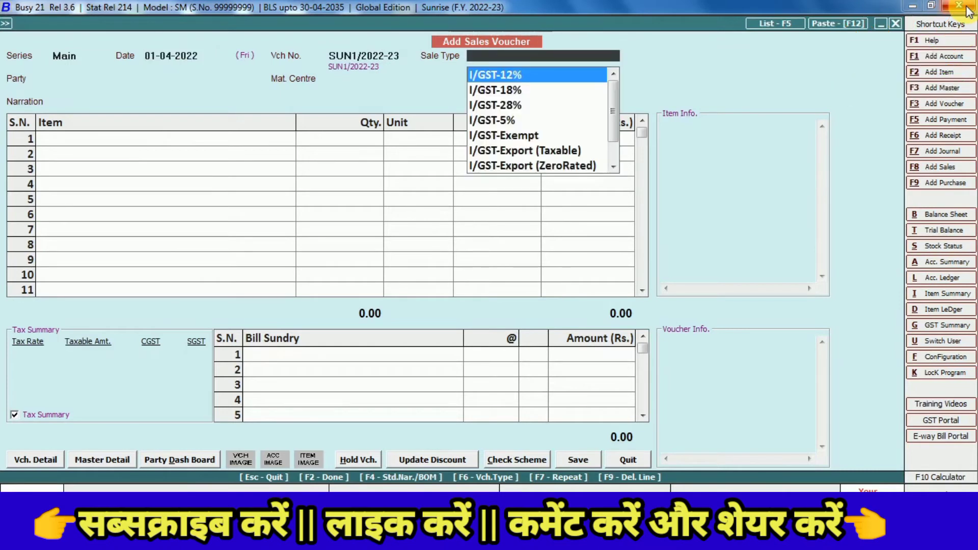
pyautogui.press('Down')
pyautogui.press('Down')
pyautogui.press('Down')
pyautogui.press('Down')
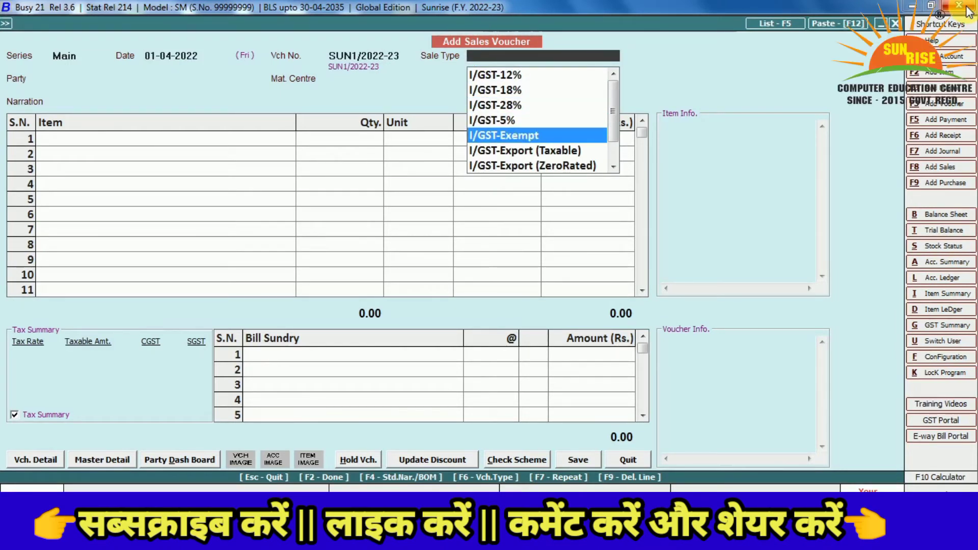
pyautogui.press('Down')
pyautogui.press('Down')
pyautogui.press('Down')
pyautogui.press('Down')
pyautogui.press('Down')
pyautogui.press('Down')
pyautogui.press('Down')
pyautogui.press('Down')
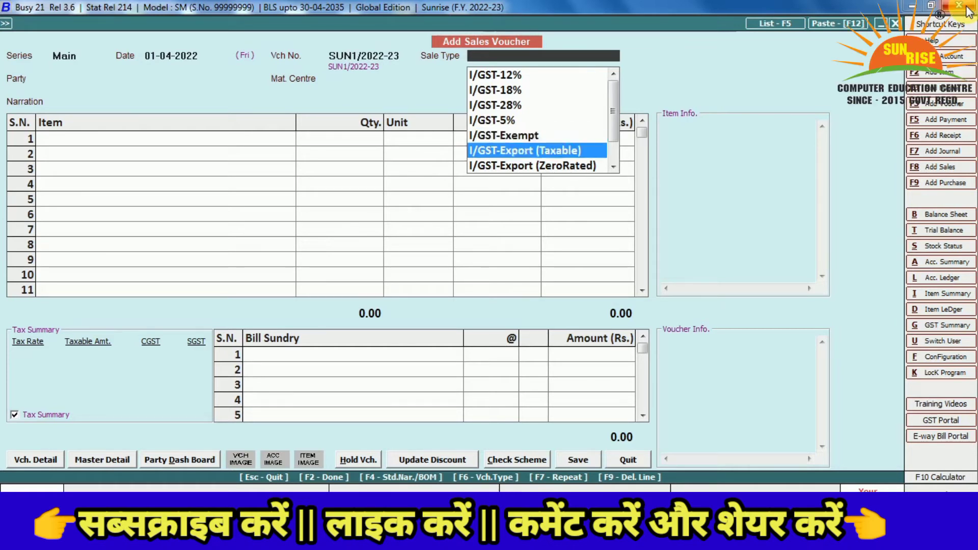
pyautogui.press('Down')
pyautogui.press('Down')
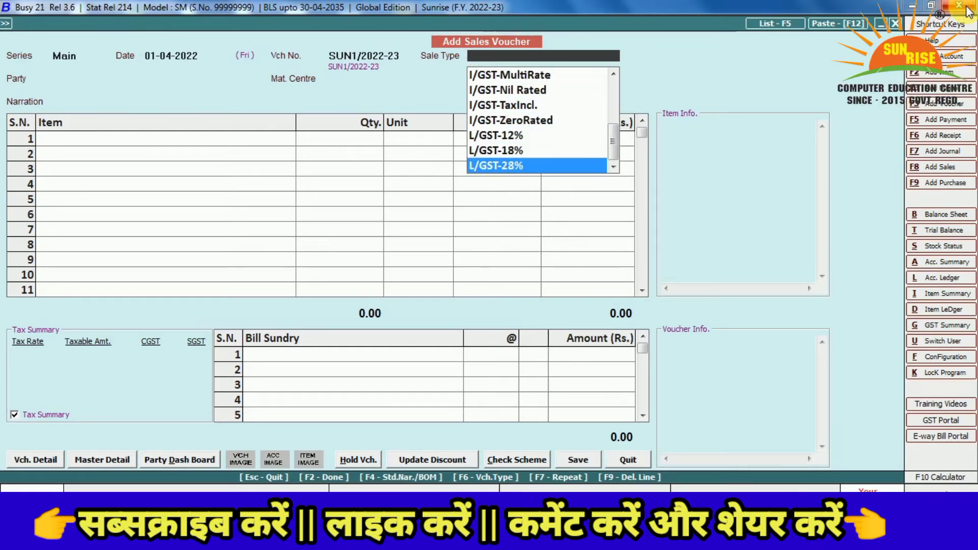
pyautogui.press('Up')
pyautogui.press('Up')
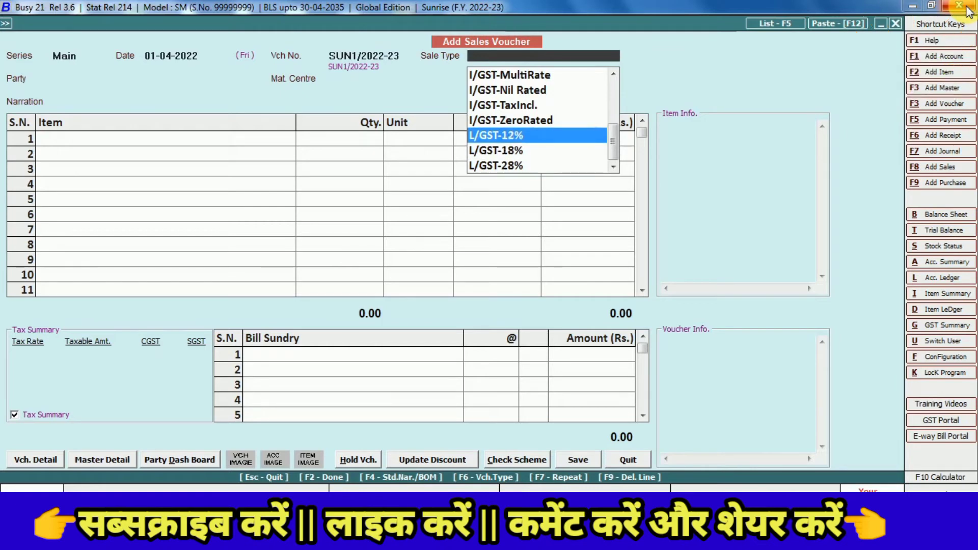
pyautogui.press('Down')
pyautogui.press('Down')
pyautogui.press('Down')
pyautogui.press('Down')
pyautogui.press('Up')
pyautogui.press('Up')
pyautogui.press('Up')
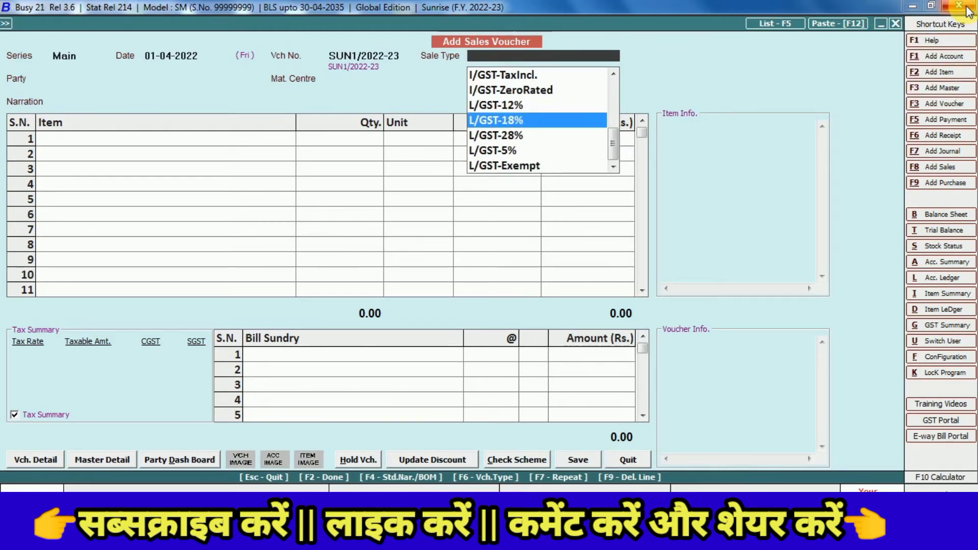
pyautogui.press('Return')
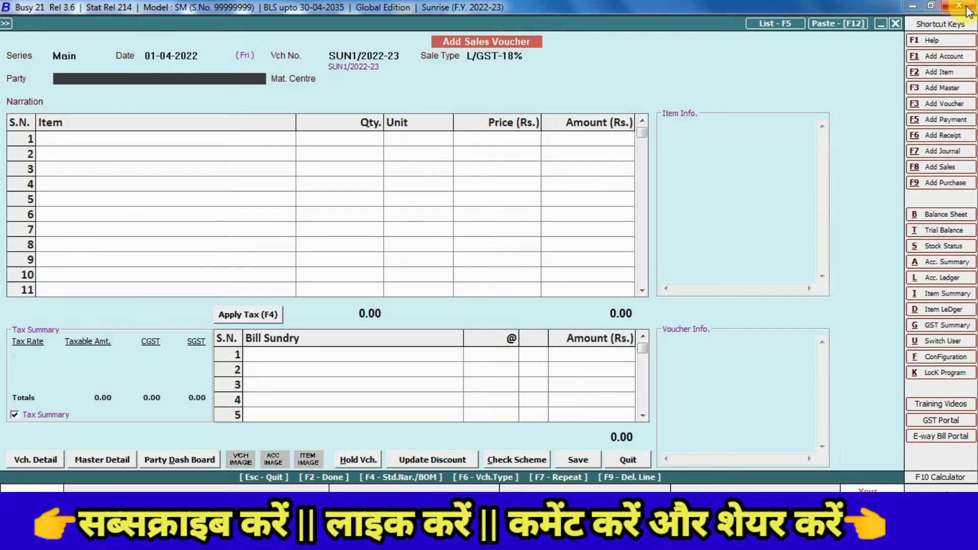
# Create party account SUMIT ENTERPRISE under Sundry Debtors, leaving the address empty
pyautogui.hotkey('alt', 'c')
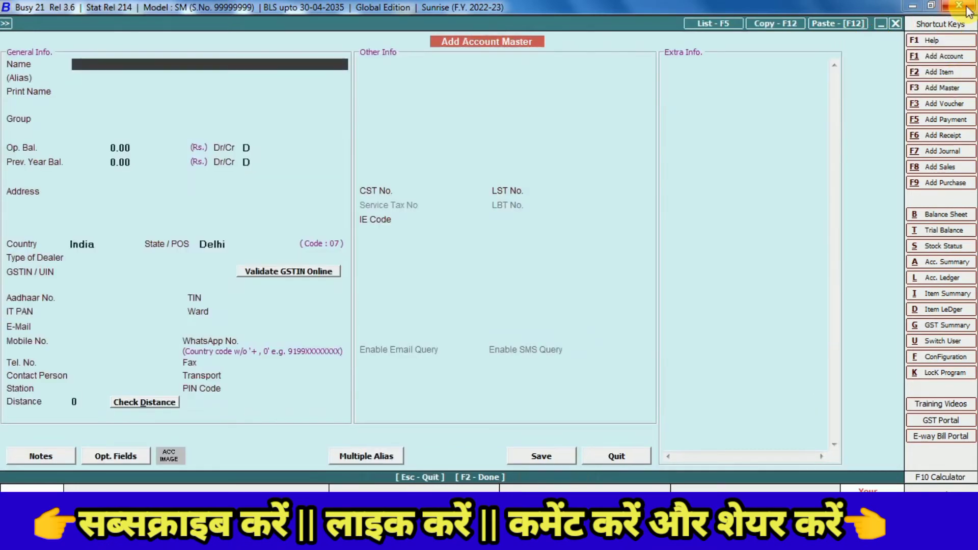
pyautogui.write('SUMIT T')
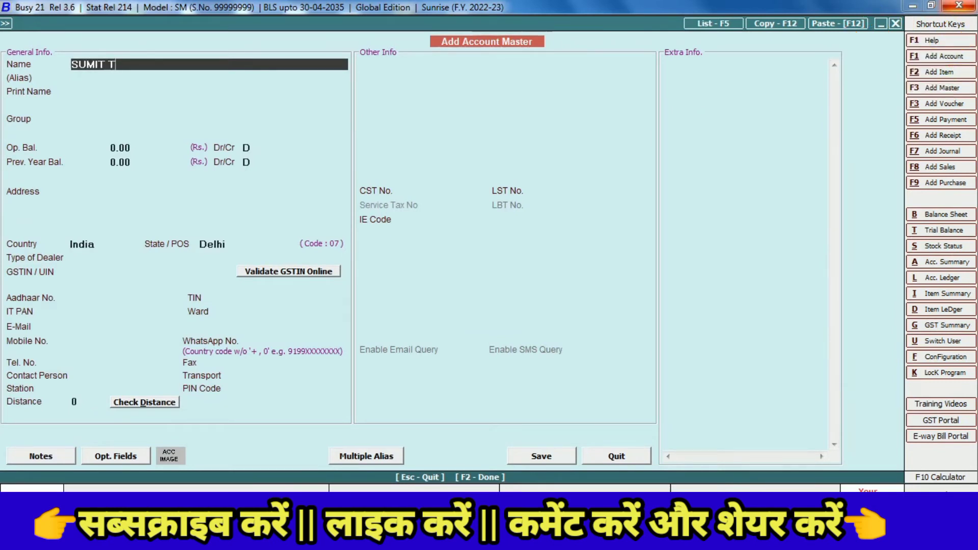
pyautogui.press('BackSpace')
pyautogui.write('ENTRISE')
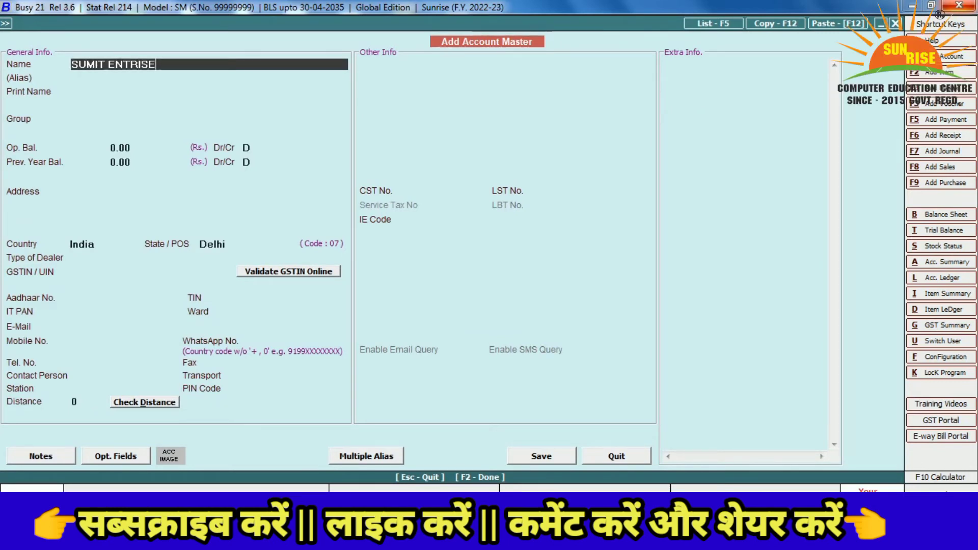
pyautogui.press('BackSpace')
pyautogui.press('BackSpace')
pyautogui.press('BackSpace')
pyautogui.press('BackSpace')
pyautogui.press('BackSpace')
pyautogui.write('TERPRISE')
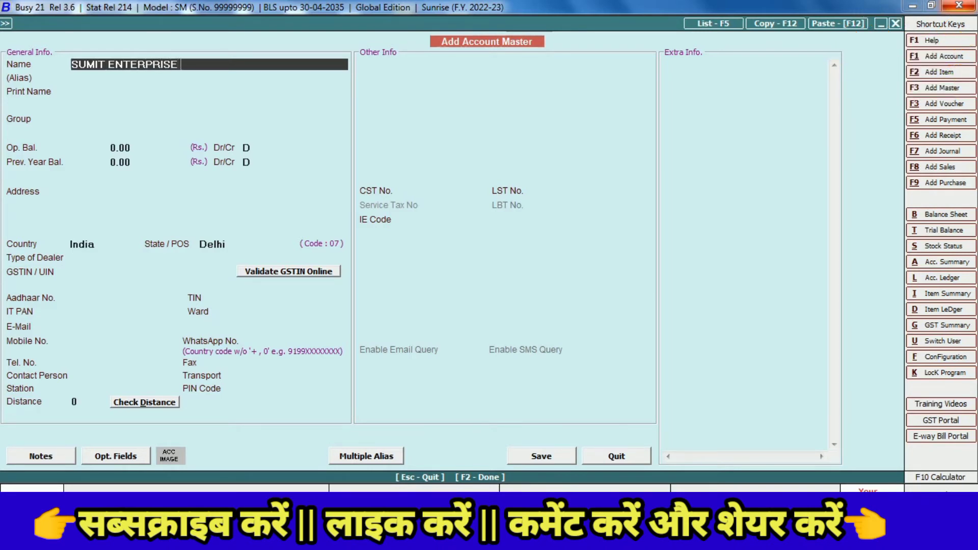
pyautogui.press('Return')
pyautogui.press('Return')
pyautogui.press('Return')
pyautogui.write('SU')
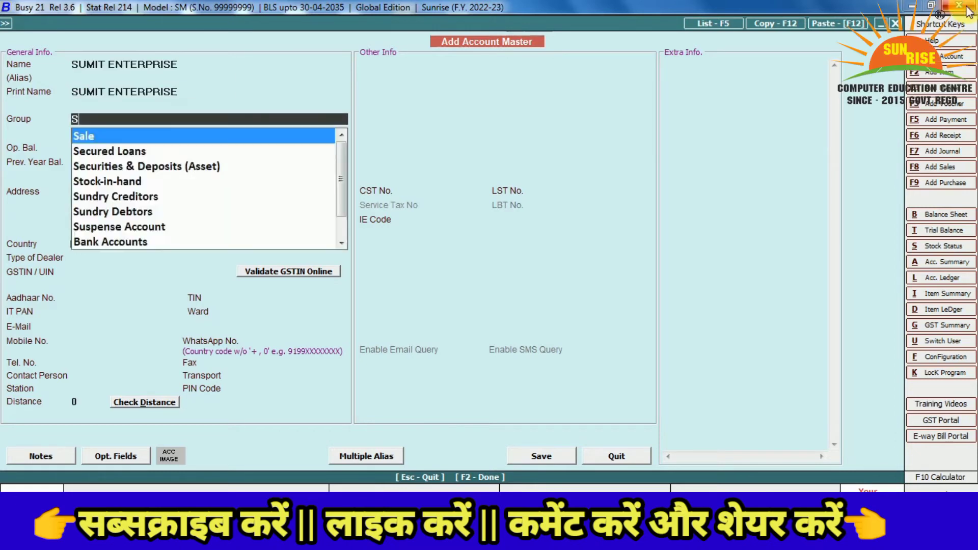
pyautogui.press('Down')
pyautogui.press('Return')
pyautogui.press('Return')
pyautogui.press('Return')
pyautogui.press('Return')
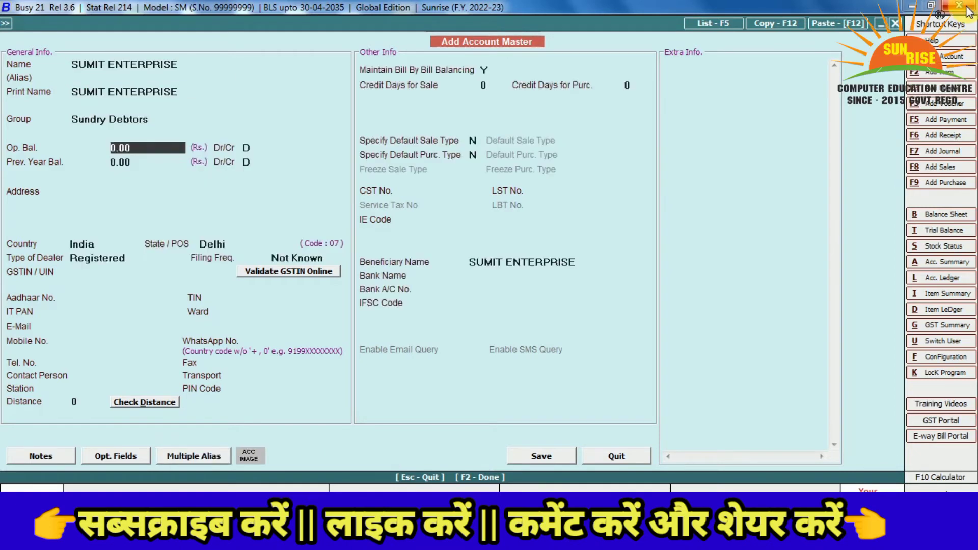
pyautogui.press('Return')
pyautogui.press('Return')
pyautogui.press('Return')
pyautogui.press('Return')
pyautogui.press('Return')
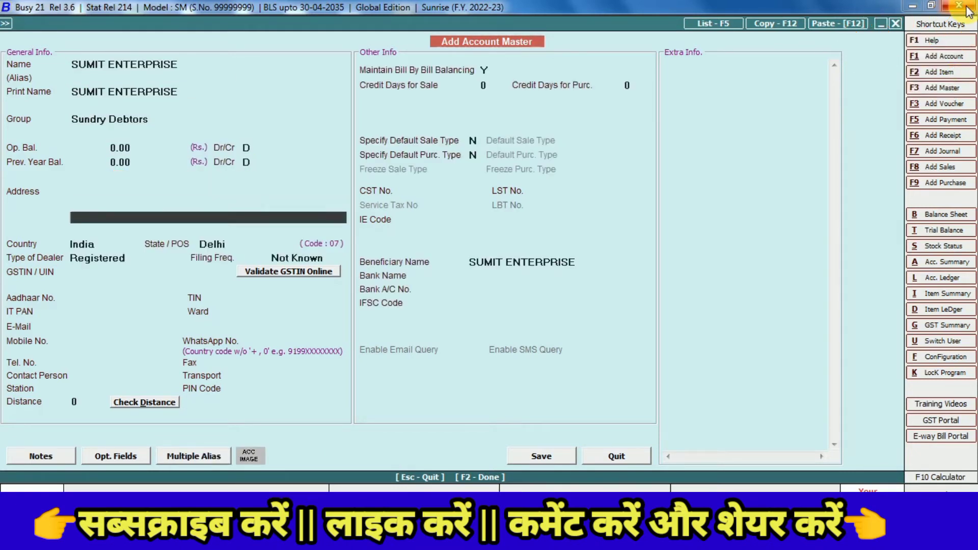
pyautogui.press('Return')
pyautogui.press('Return')
pyautogui.press('Return')
pyautogui.press('Return')
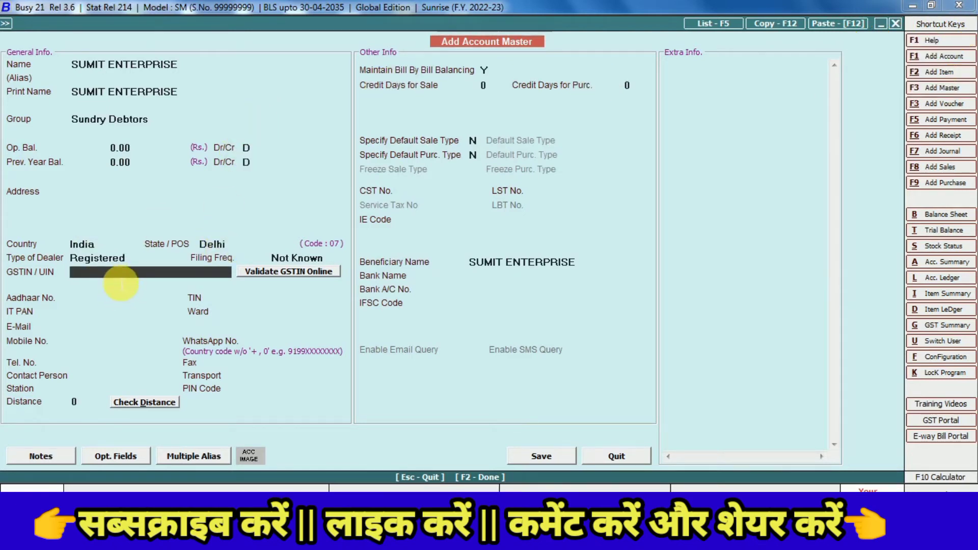
# Enter the party's GSTIN despite the length warning and fill in the mobile number
pyautogui.write('GDHDSGHDSG34343344')
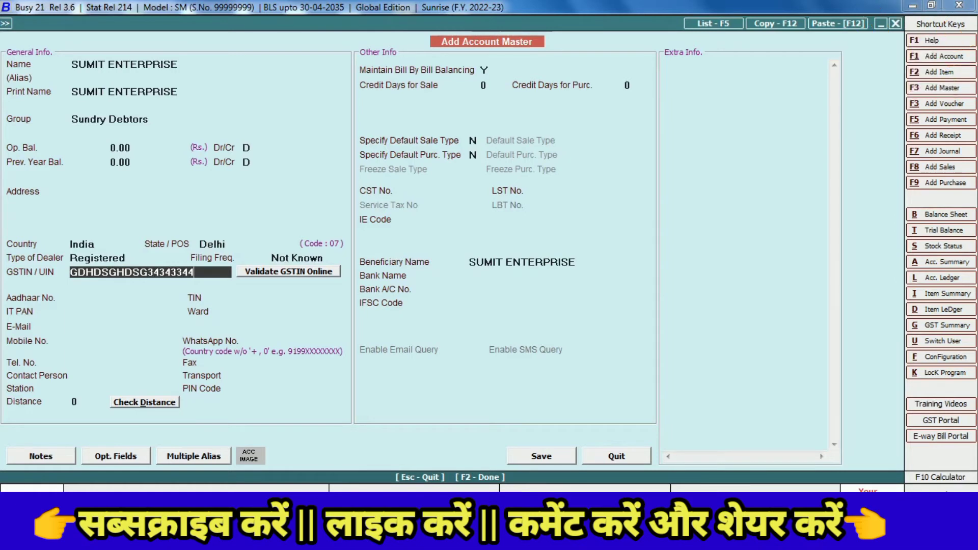
pyautogui.press('Return')
pyautogui.press('Left')
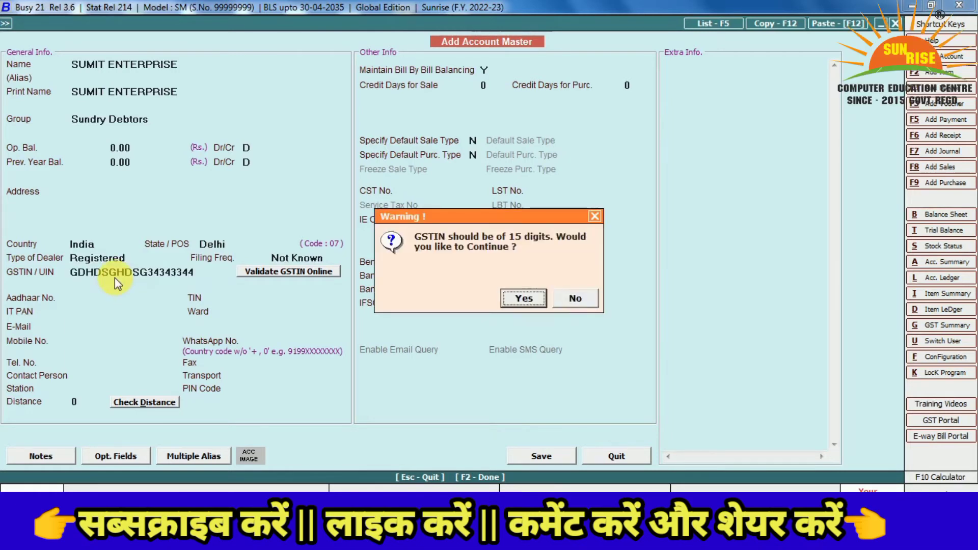
pyautogui.press('Return')
pyautogui.press('Return')
pyautogui.press('Return')
pyautogui.press('Return')
pyautogui.press('Return')
pyautogui.press('Return')
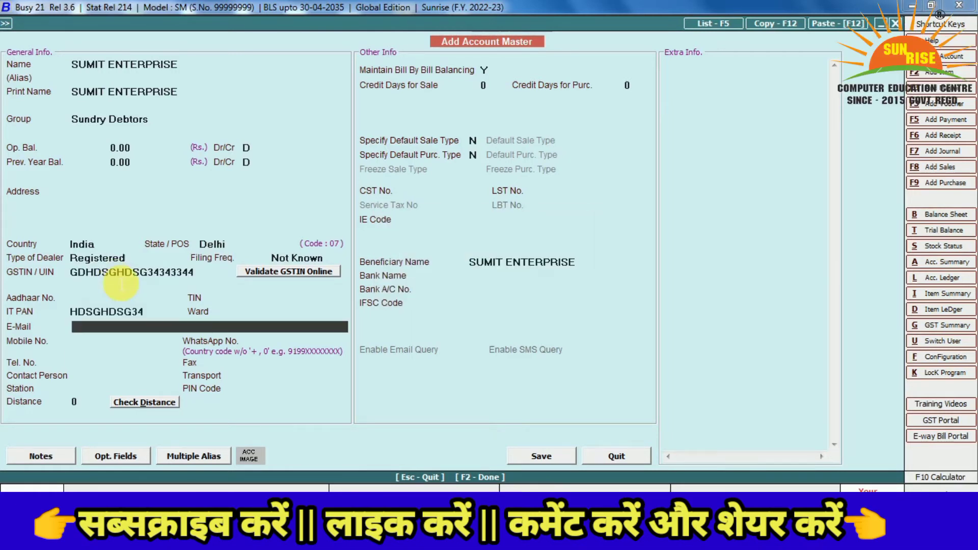
pyautogui.write('4535353535')
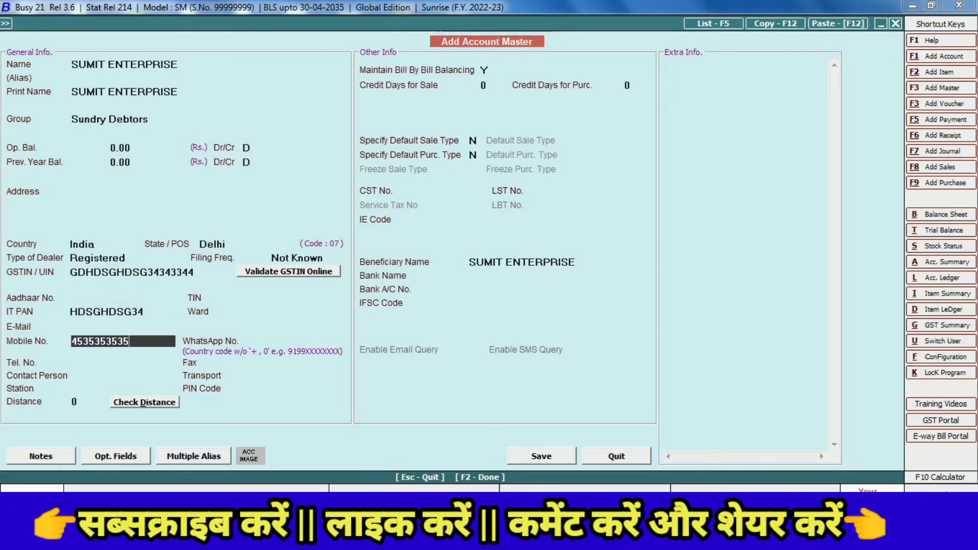
pyautogui.press('Return')
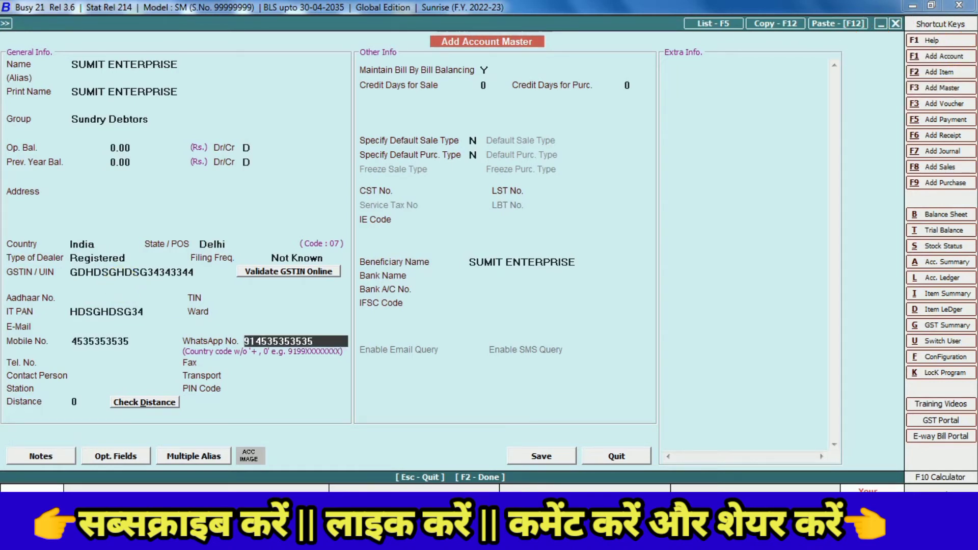
pyautogui.press('Return')
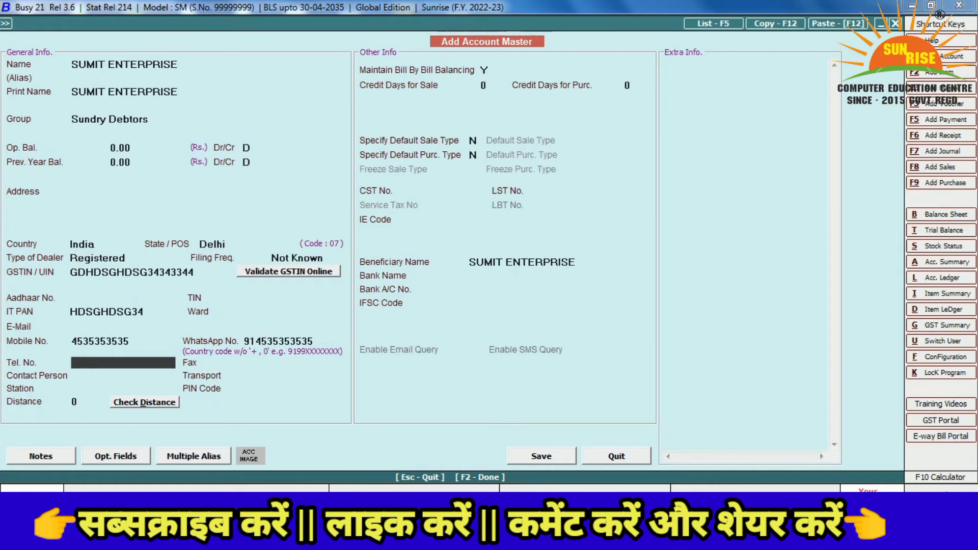
pyautogui.press('Return')
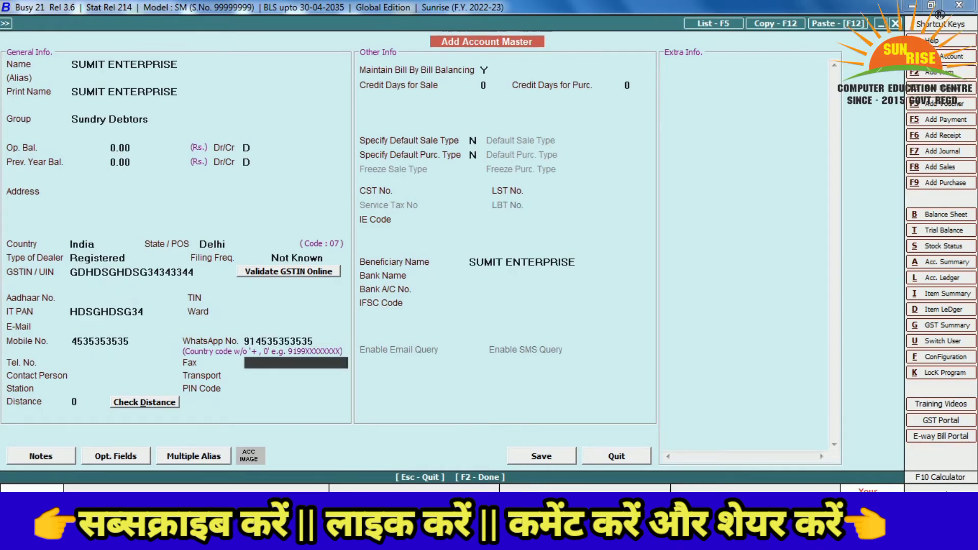
pyautogui.press('Return')
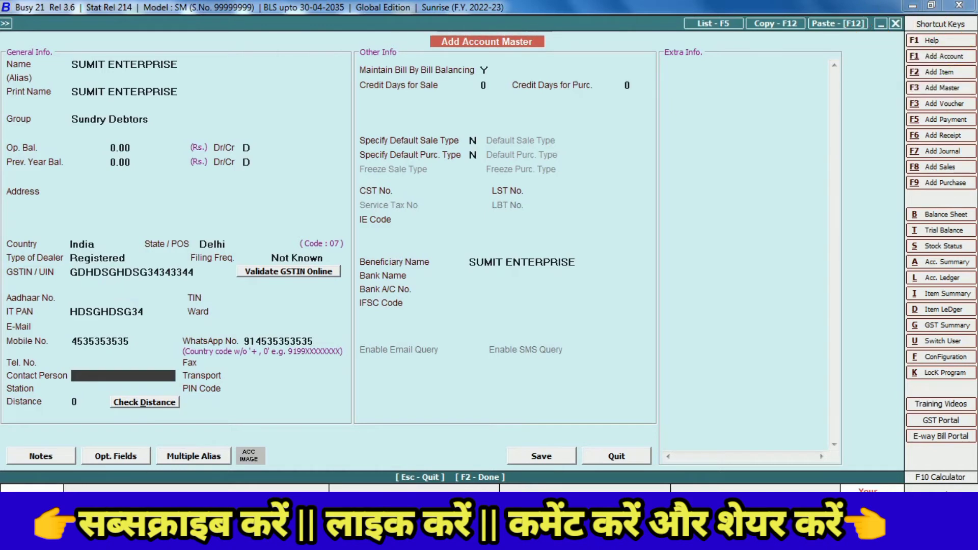
pyautogui.press('Return')
pyautogui.press('Return')
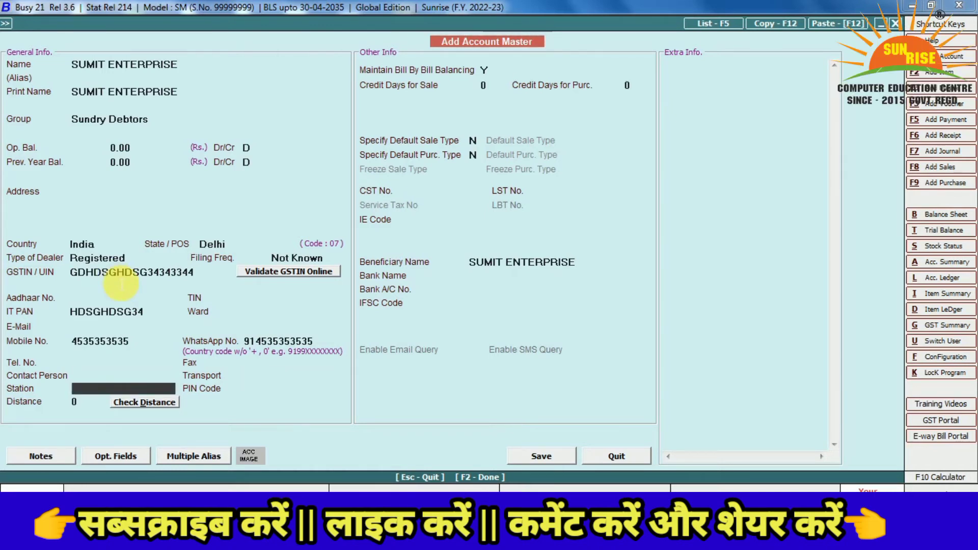
# Keep bill-by-bill balancing and 0 credit days, skip the bank fields, and save the account
pyautogui.press('Return')
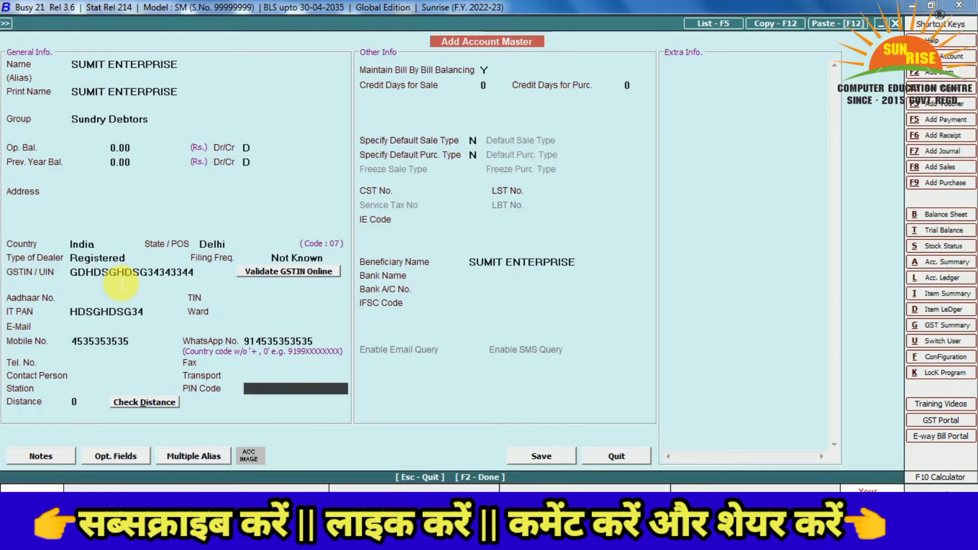
pyautogui.press('Return')
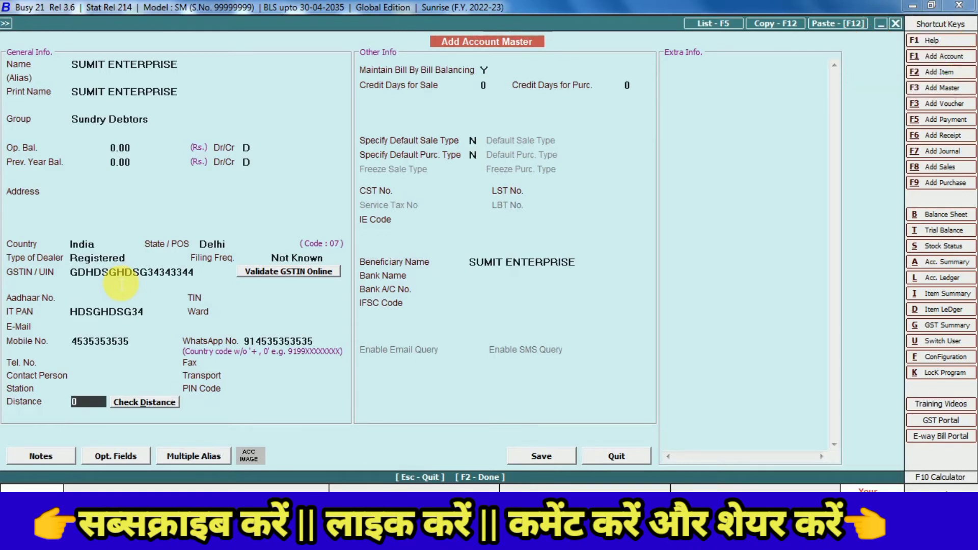
pyautogui.press('Return')
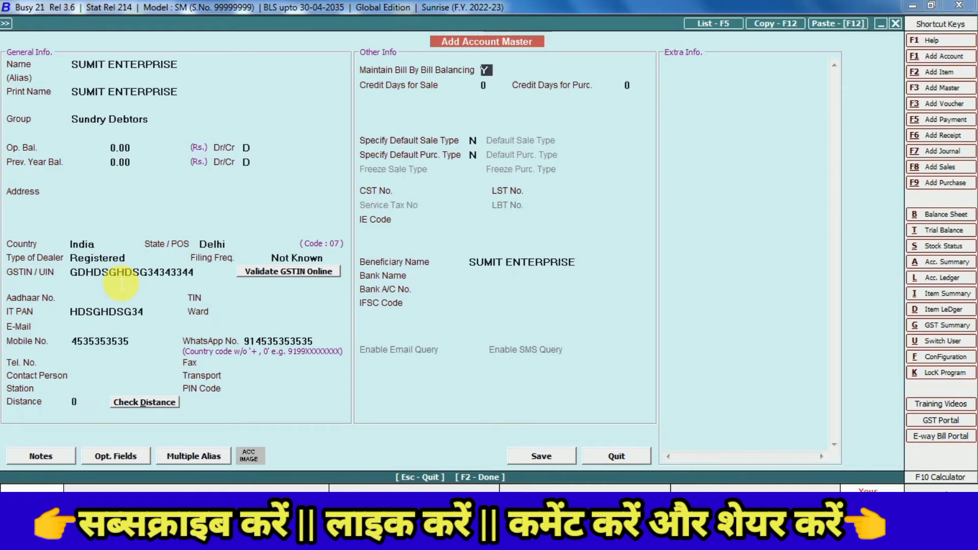
pyautogui.press('Return')
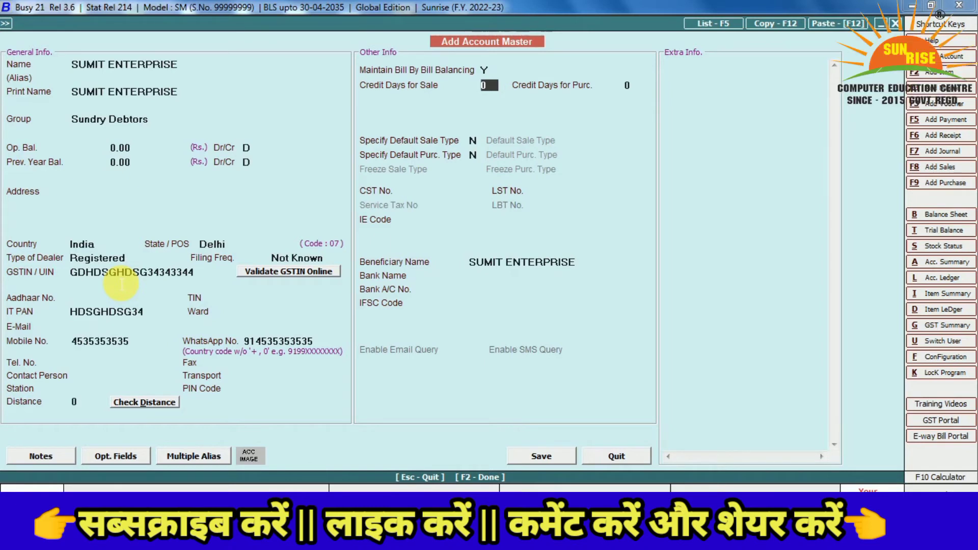
pyautogui.press('Return')
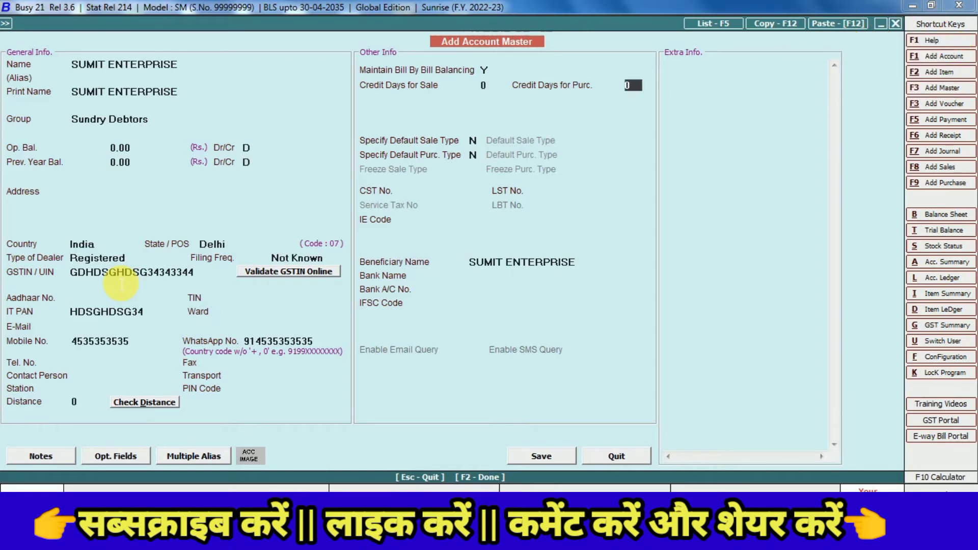
pyautogui.press('Return')
pyautogui.press('Return')
pyautogui.press('Return')
pyautogui.press('Return')
pyautogui.press('Return')
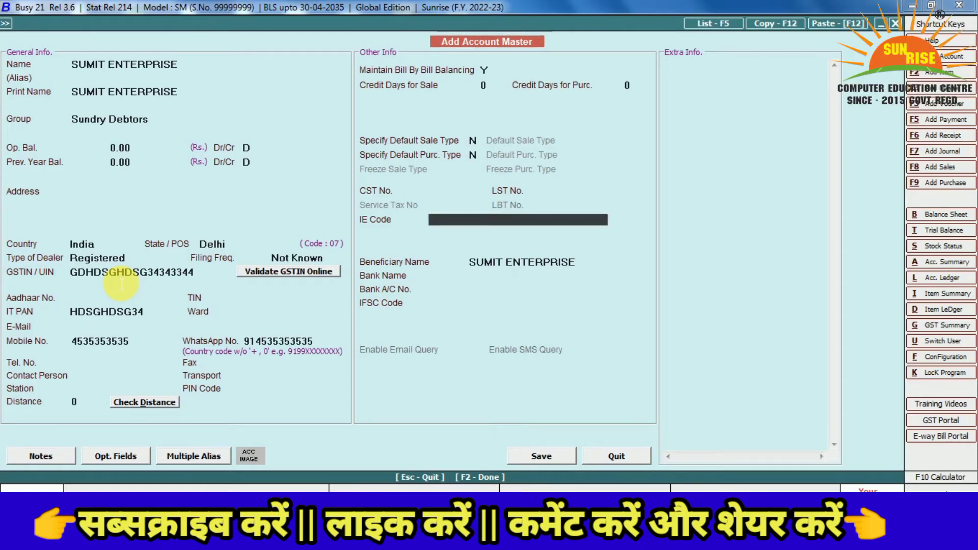
pyautogui.press('Return')
pyautogui.press('Return')
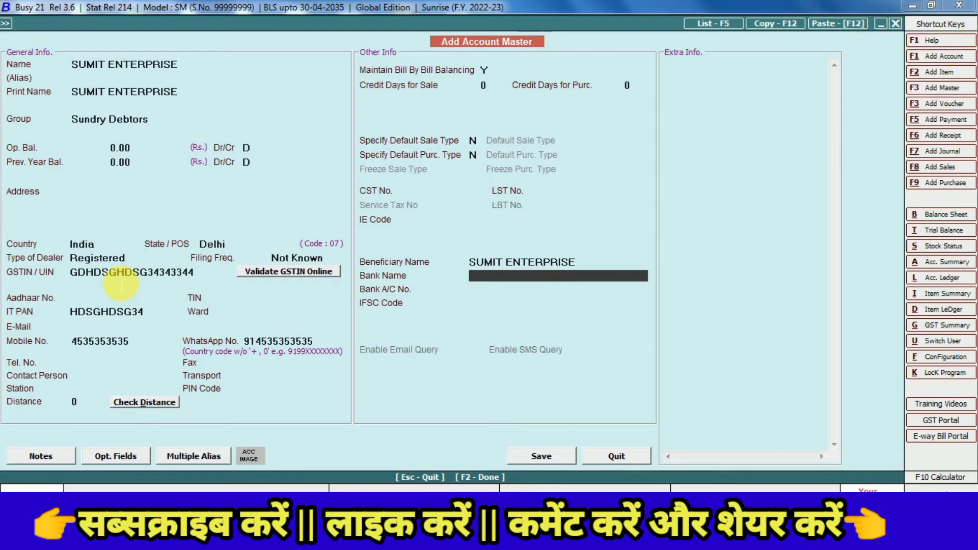
pyautogui.press('Return')
pyautogui.press('Return')
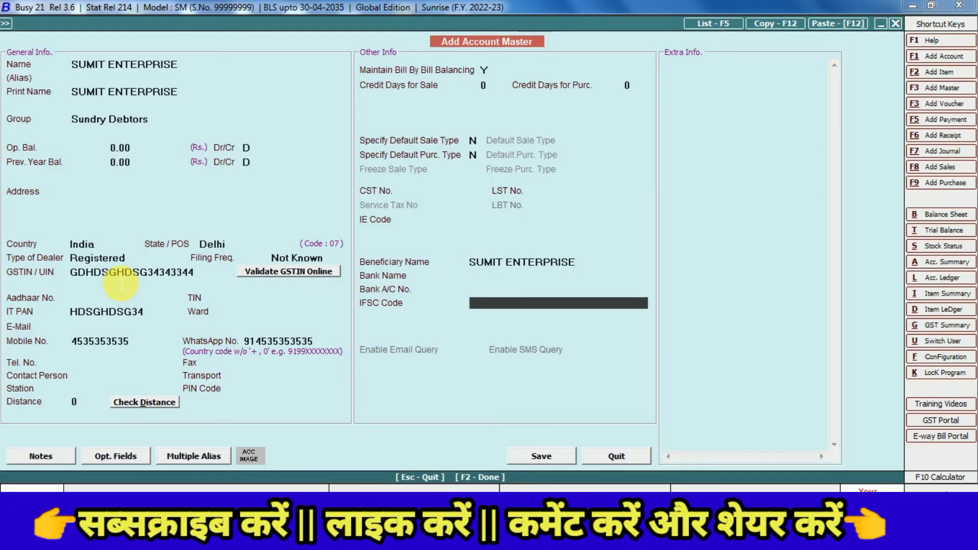
pyautogui.press('Return')
pyautogui.press('Return')
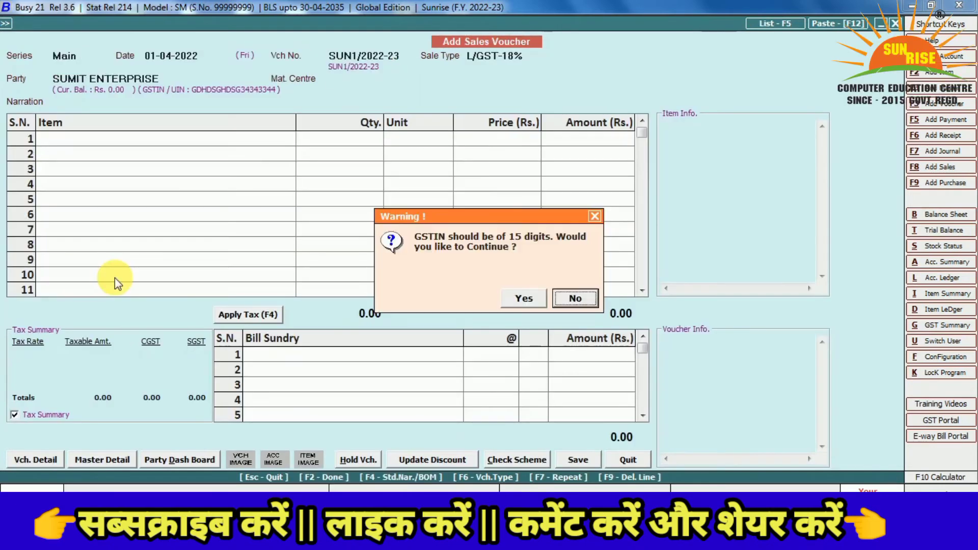
# Accept the GSTIN warning and enter item TV, 12 Pcs. at 8,000.00, totalling 96,000.00
pyautogui.press('Left')
pyautogui.press('Return')
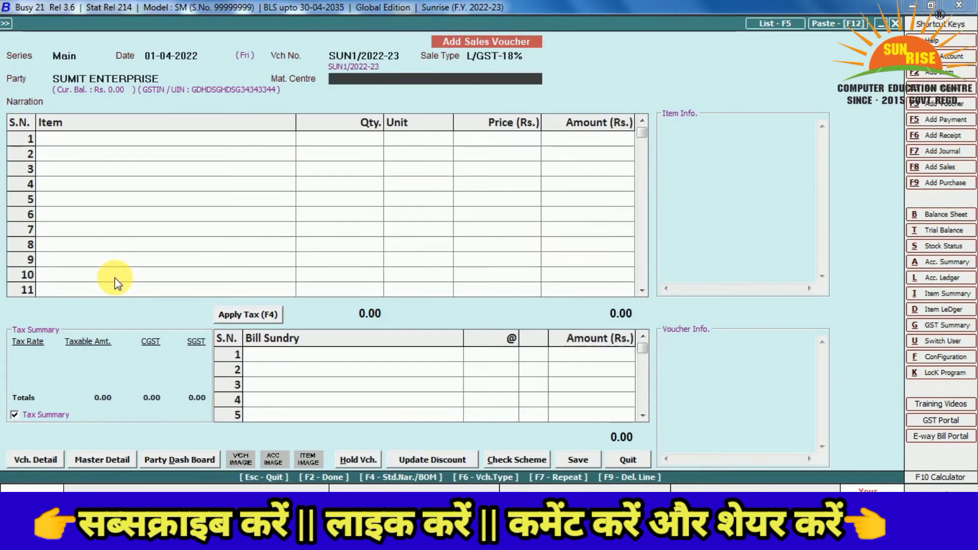
pyautogui.press('Return')
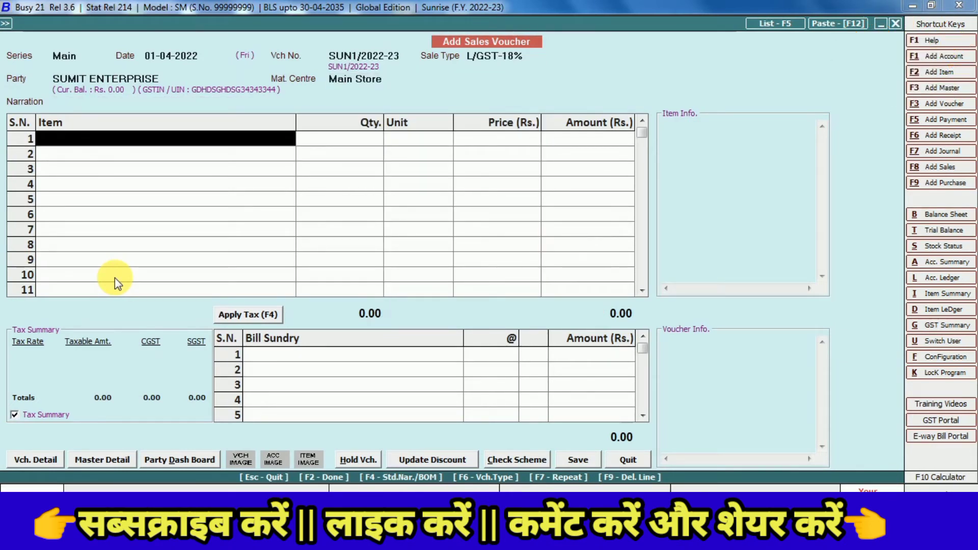
pyautogui.write('TV')
pyautogui.press('Return')
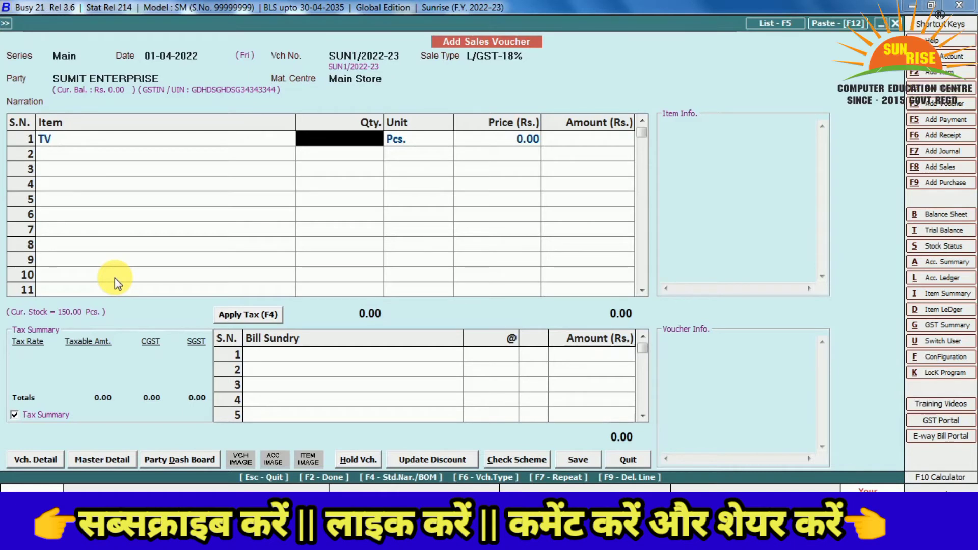
pyautogui.write('12')
pyautogui.press('Return')
pyautogui.press('Return')
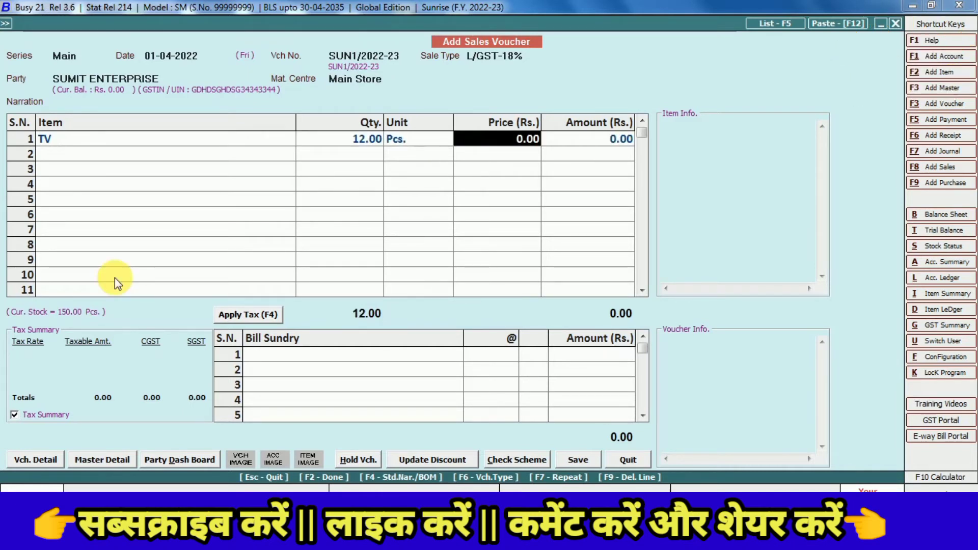
pyautogui.write('80000')
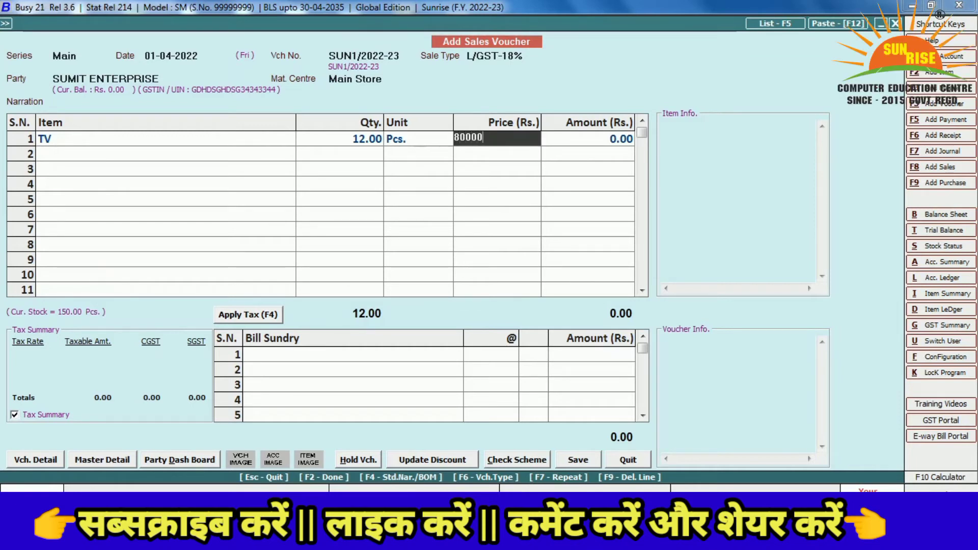
pyautogui.press('BackSpace')
pyautogui.press('Return')
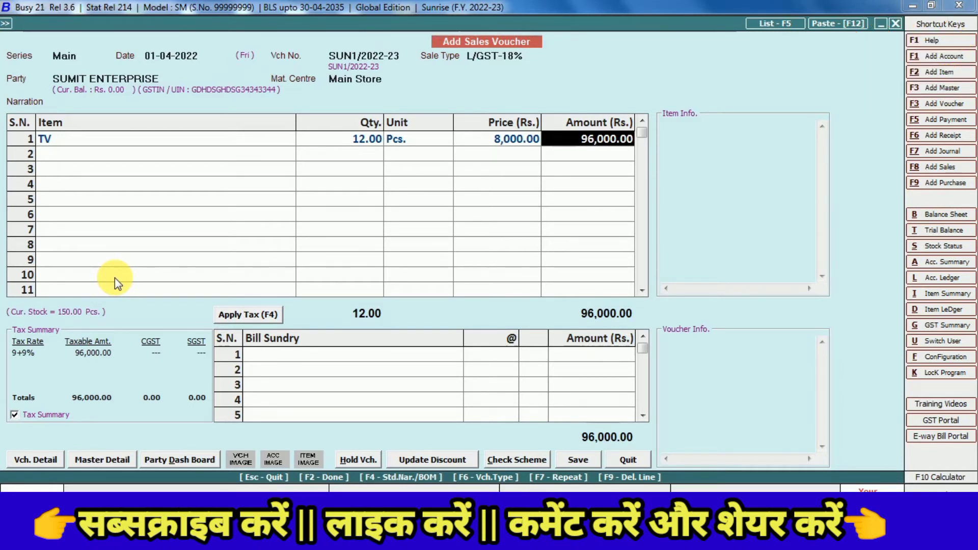
pyautogui.press('Return')
pyautogui.press('Return')
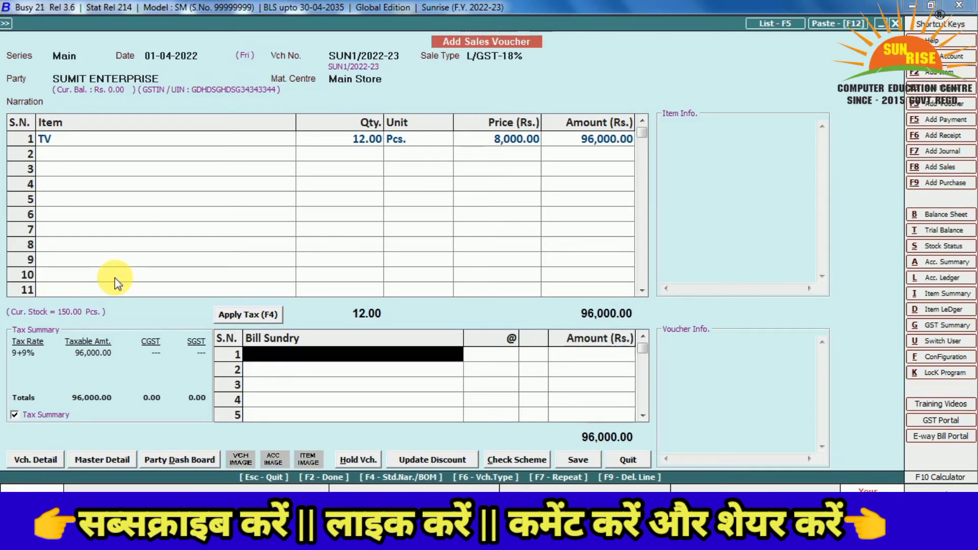
# Add CGST as a bill sundry so CGST and SGST at 9% (8,640.00 each) appear
pyautogui.write('t')
pyautogui.press('BackSpace')
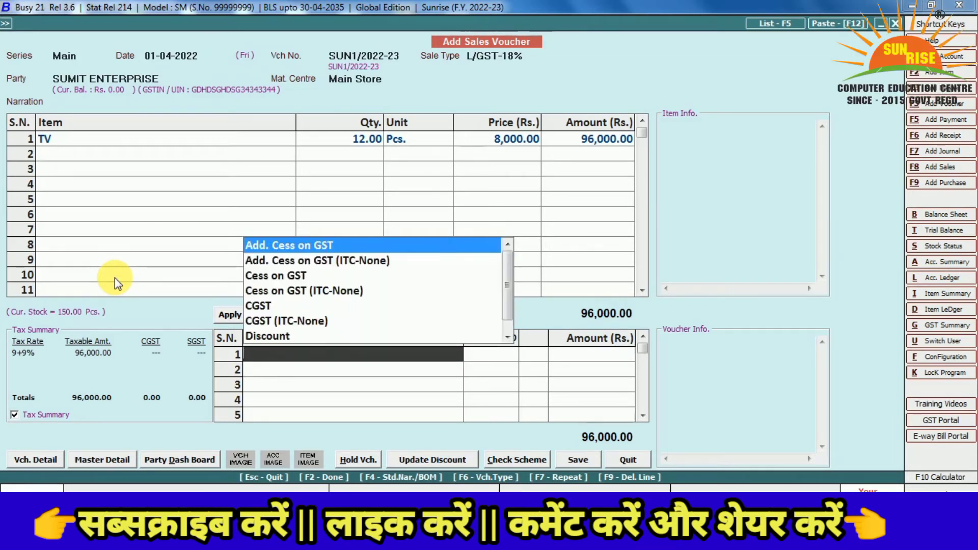
pyautogui.press('Down')
pyautogui.press('Down')
pyautogui.press('Down')
pyautogui.press('Down')
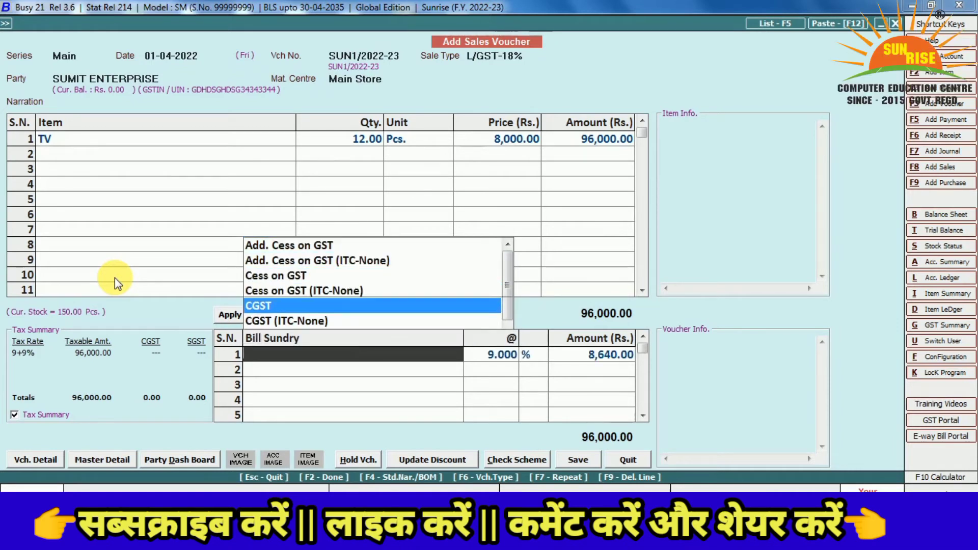
pyautogui.press('Return')
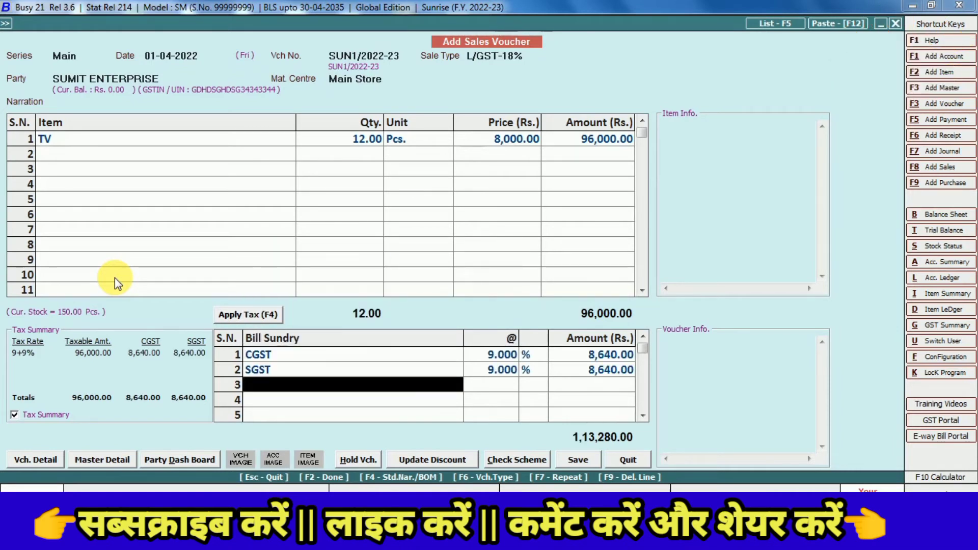
pyautogui.press('Return')
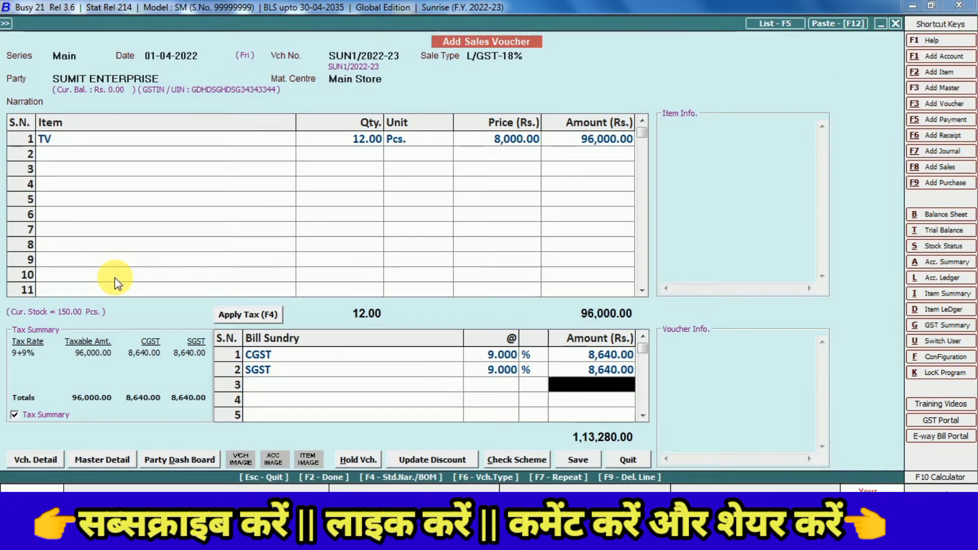
pyautogui.press('Up')
pyautogui.press('Left')
pyautogui.press('Down')
pyautogui.press('Up')
pyautogui.press('Up')
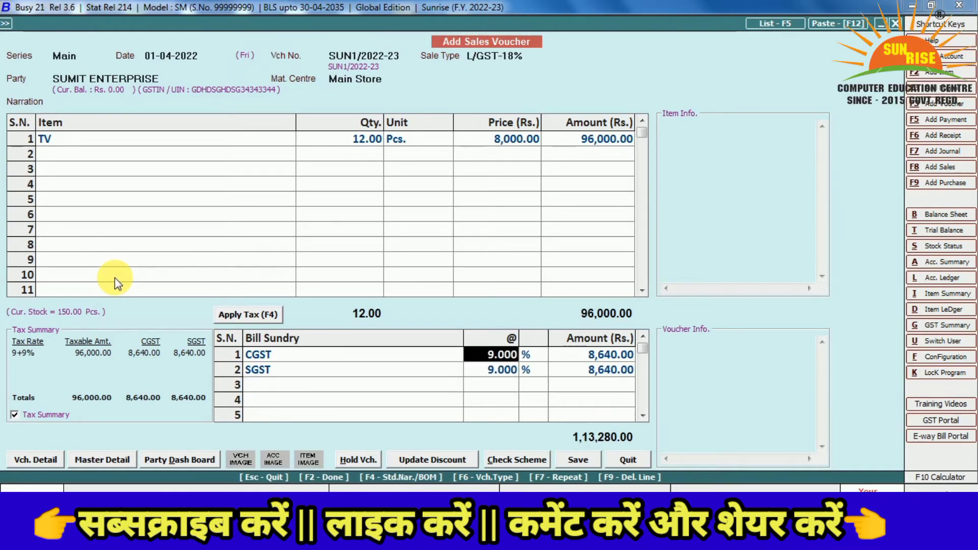
pyautogui.press('Return')
pyautogui.press('Return')
pyautogui.press('Return')
pyautogui.press('Return')
pyautogui.press('Return')
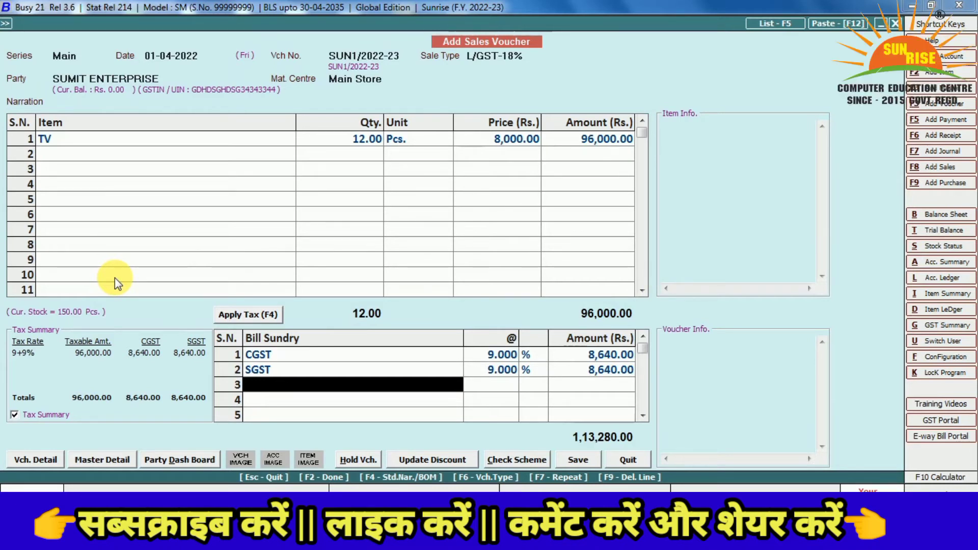
# Save the voucher past the GSTIN warning, accepting a new bill reference for the full amount
pyautogui.click(577, 459)
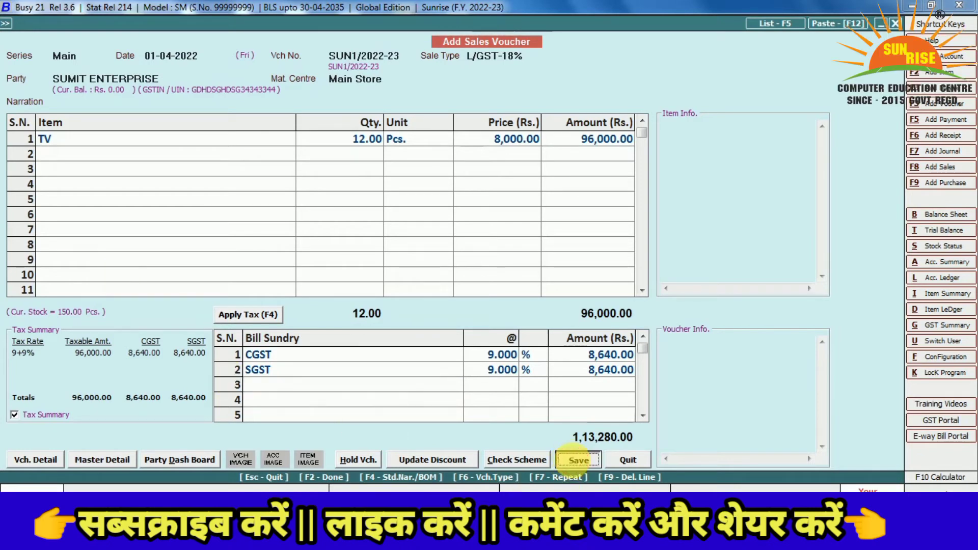
pyautogui.press('Left')
pyautogui.press('Return')
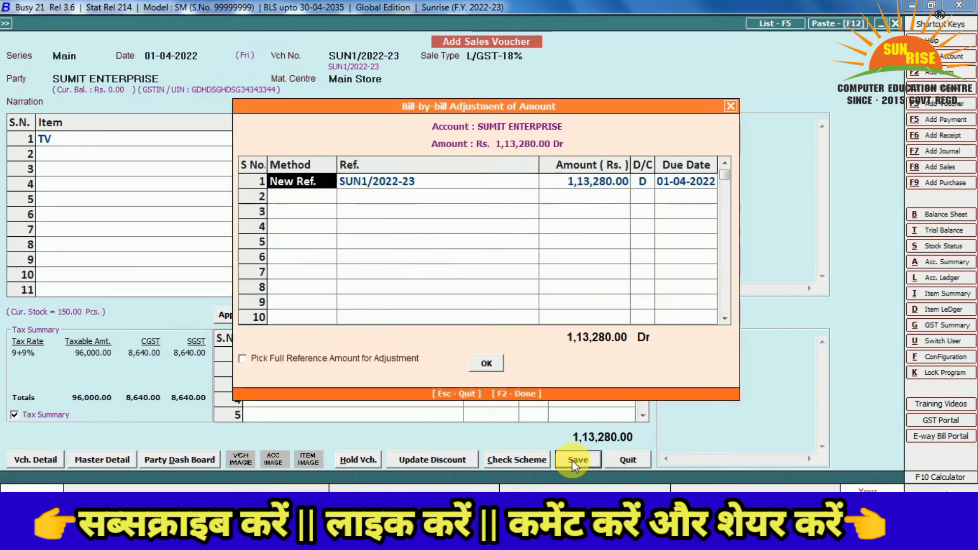
pyautogui.press('Return')
pyautogui.press('Return')
pyautogui.press('Return')
pyautogui.press('Return')
pyautogui.press('Return')
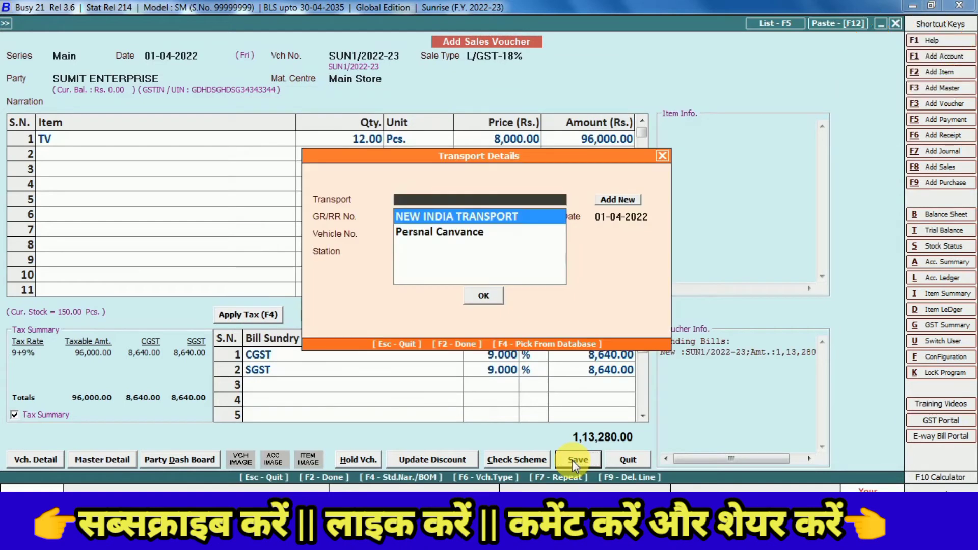
# Set transporter NEW INDIA TRANSPORT with GR/RR No. 554545 and agree to print the invoice
pyautogui.press('Return')
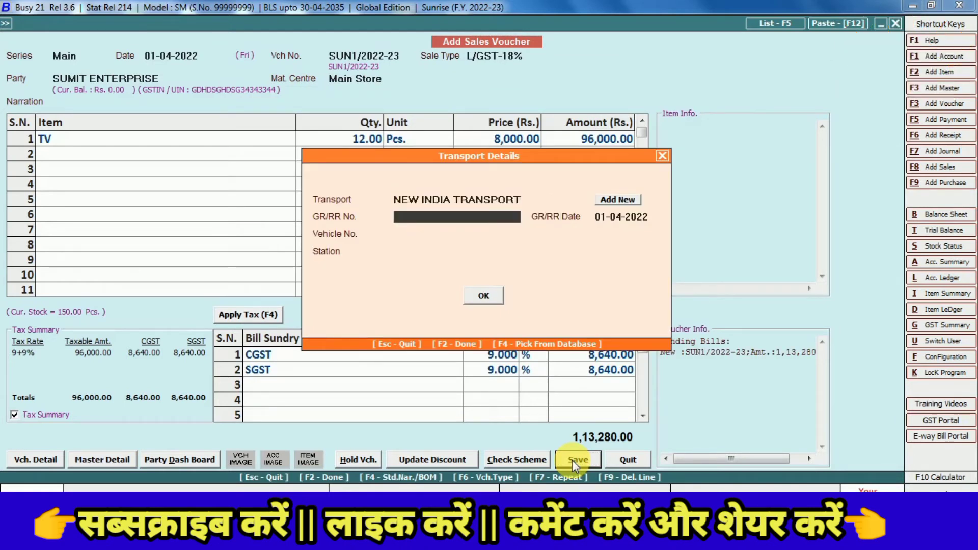
pyautogui.write('554545')
pyautogui.press('Return')
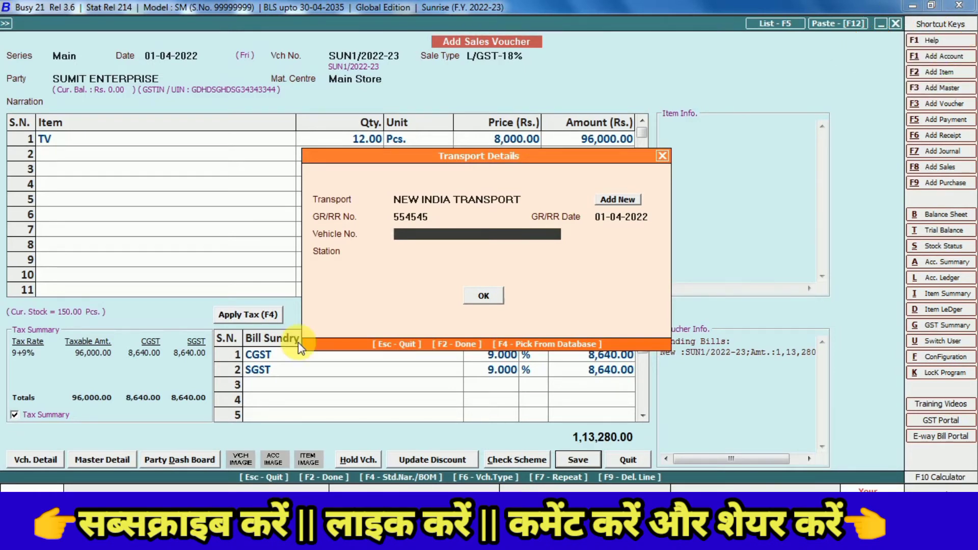
pyautogui.press('Return')
pyautogui.press('Return')
pyautogui.press('Return')
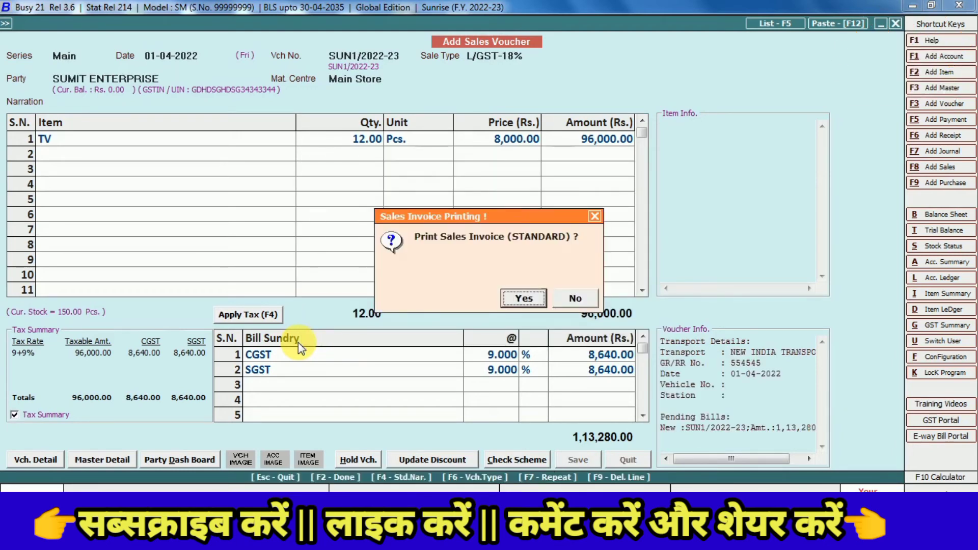
pyautogui.press('Return')
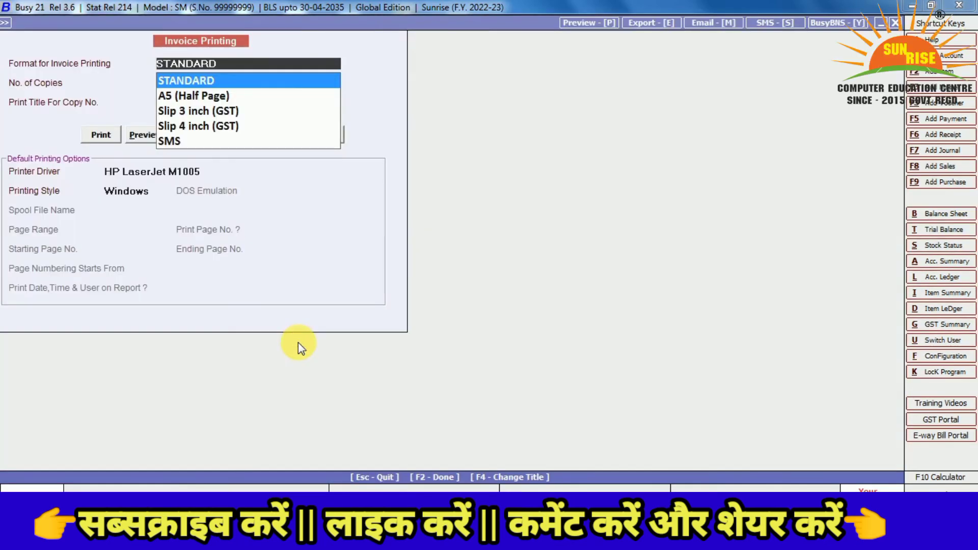
# Preview the STANDARD-format tax invoice SUN1/2022-23, scrolling down and back to the header
pyautogui.press('Return')
pyautogui.press('Return')
pyautogui.press('Return')
pyautogui.press('Right')
pyautogui.press('Return')
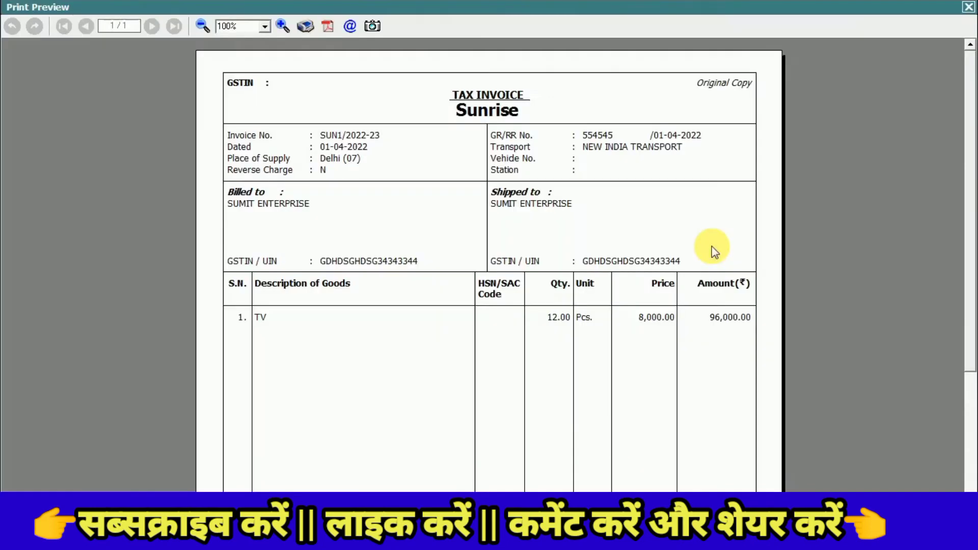
pyautogui.moveTo(972, 153); pyautogui.dragTo(972, 316)
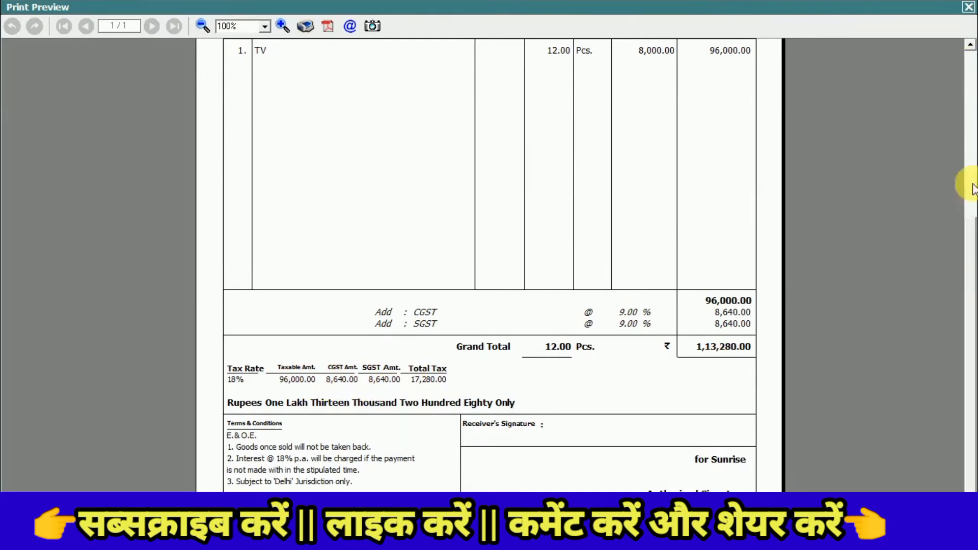
pyautogui.click(969, 105)
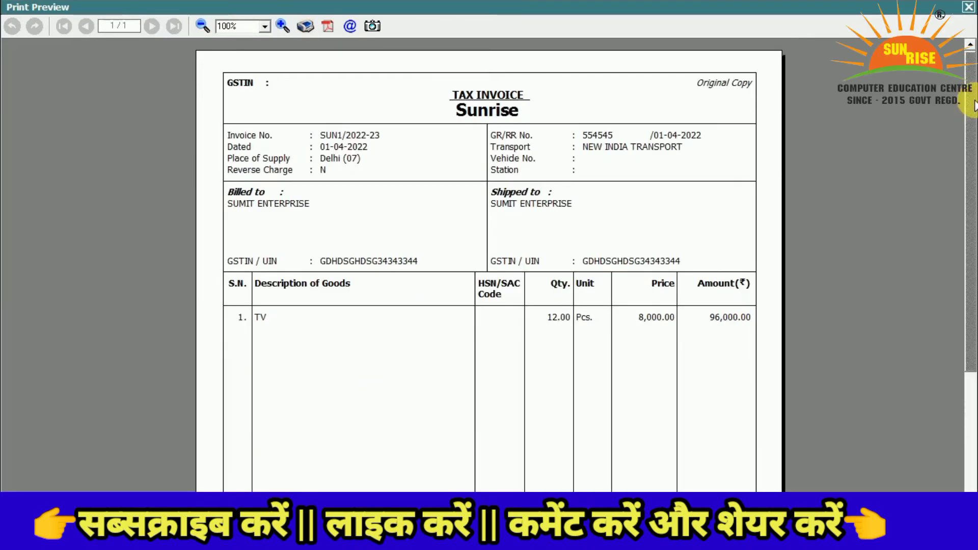
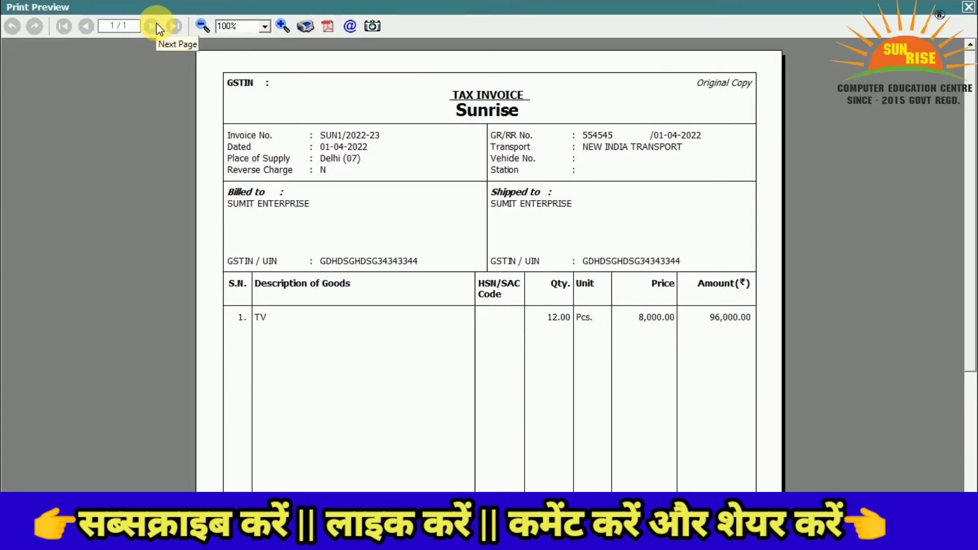
# Close the print preview of invoice SUN1/2022-23 and return to a blank Add Sales Voucher
pyautogui.press('Escape')
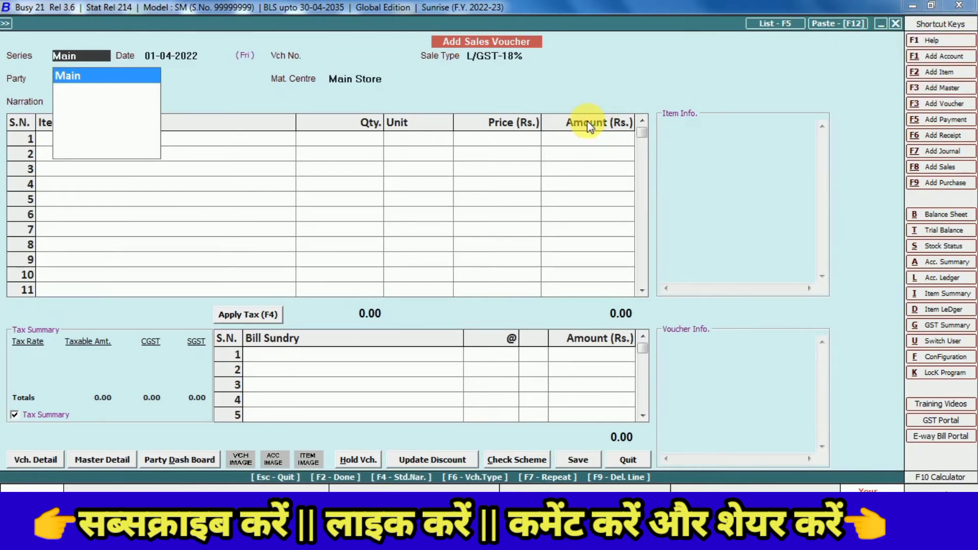
# Quit the blank voucher and list sales vouchers to open SUN1/2022-23
pyautogui.press('Escape')
pyautogui.press('Escape')
pyautogui.press('y')
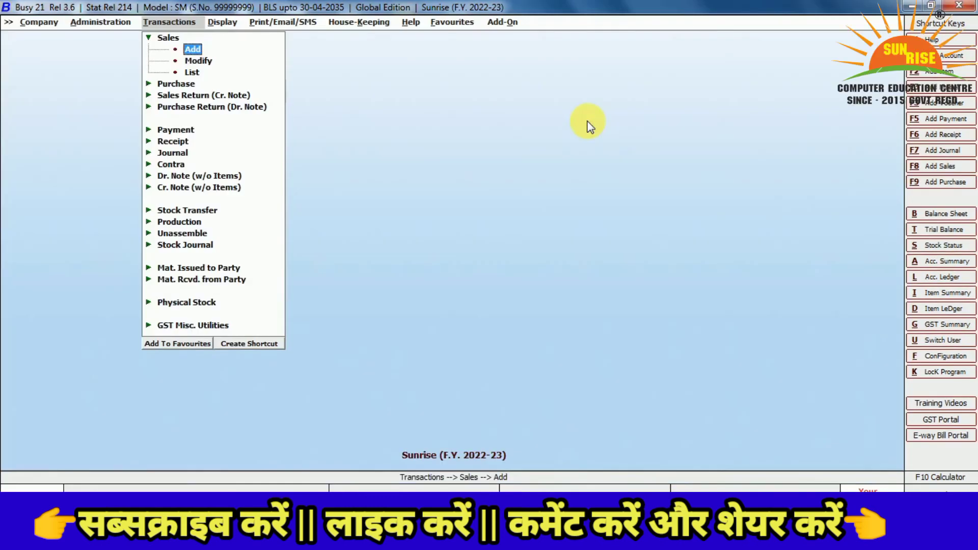
pyautogui.press('Down')
pyautogui.press('Down')
pyautogui.press('Return')
pyautogui.press('Return')
pyautogui.press('Return')
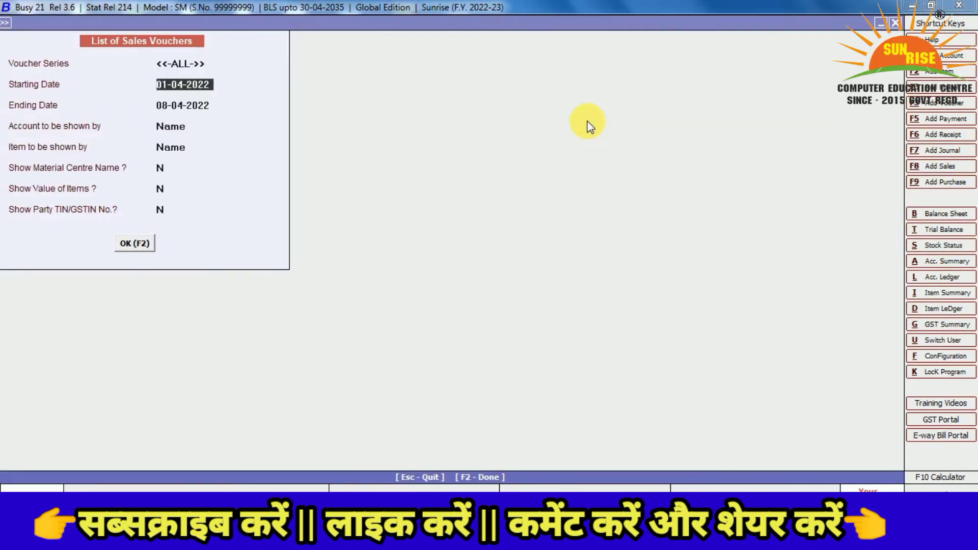
pyautogui.press('Return')
pyautogui.press('Return')
pyautogui.press('Return')
pyautogui.press('Return')
pyautogui.press('Return')
pyautogui.press('Return')
pyautogui.press('Return')
pyautogui.press('Return')
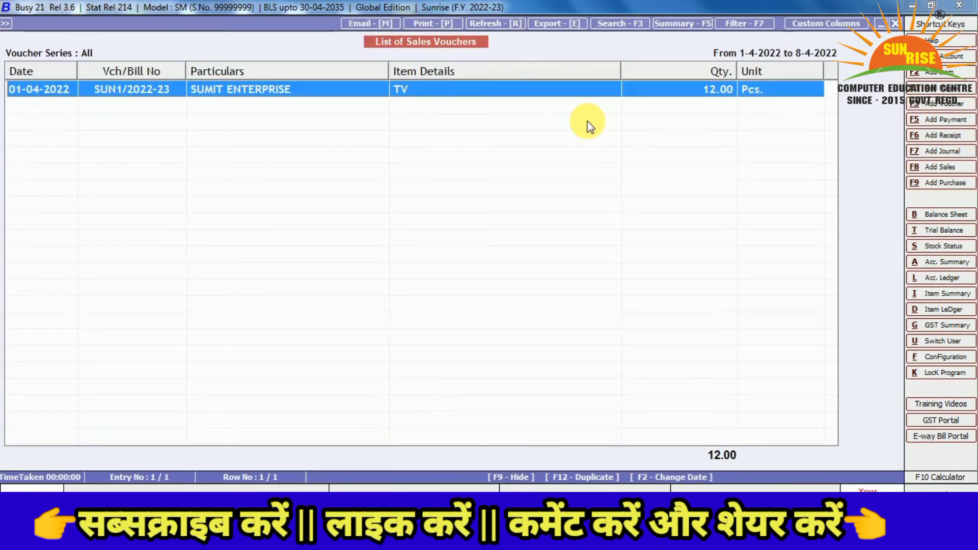
pyautogui.press('Return')
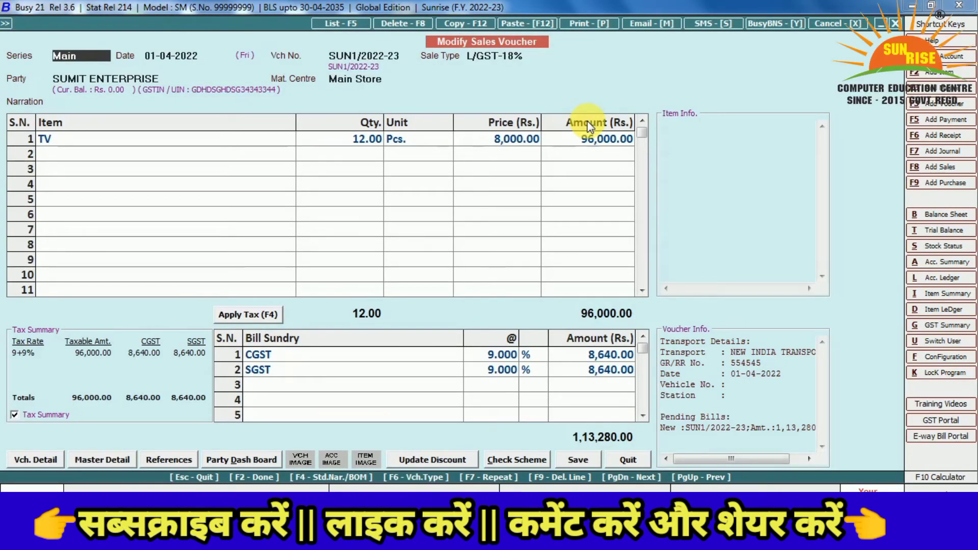
# Print the sales invoice in STANDARD format with 2 copies, choosing Preview
pyautogui.hotkey('alt', 'p')
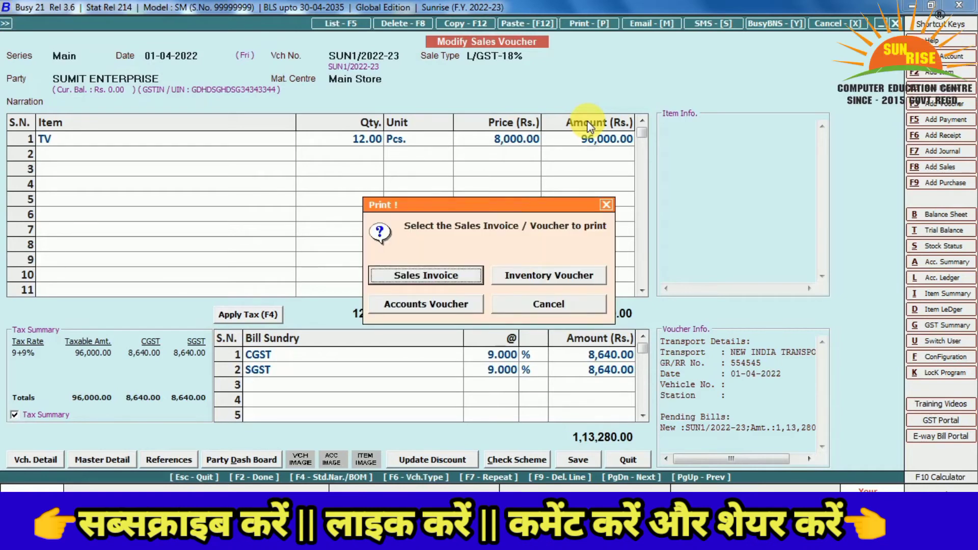
pyautogui.press('Return')
pyautogui.press('Return')
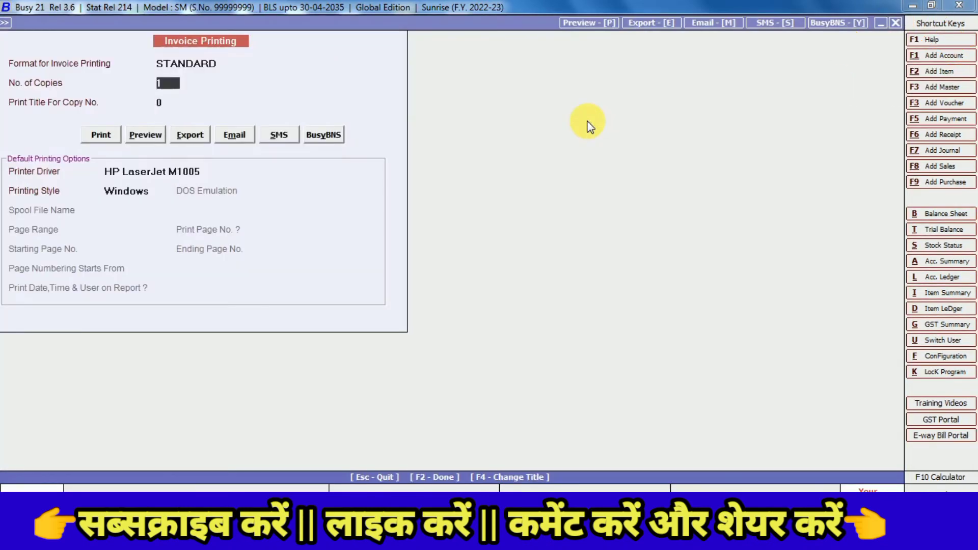
pyautogui.press('Return')
pyautogui.press('Return')
pyautogui.press('Up')
pyautogui.press('Up')
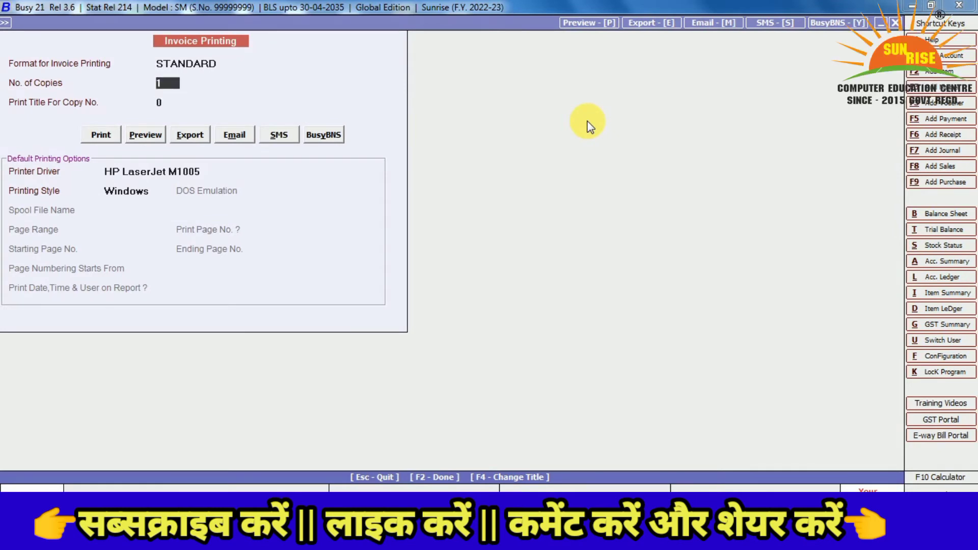
pyautogui.write('2')
pyautogui.press('Return')
pyautogui.press('Return')
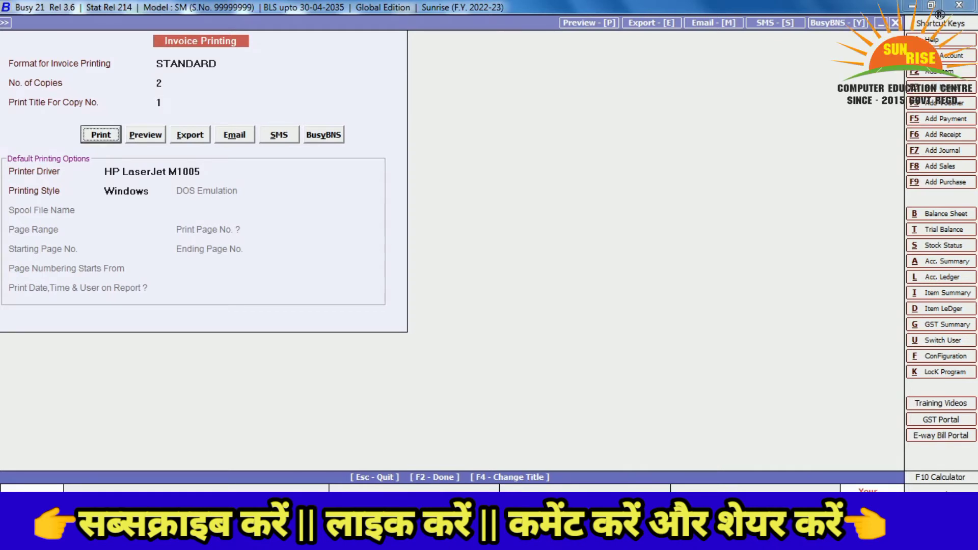
pyautogui.press('Right')
pyautogui.press('Return')
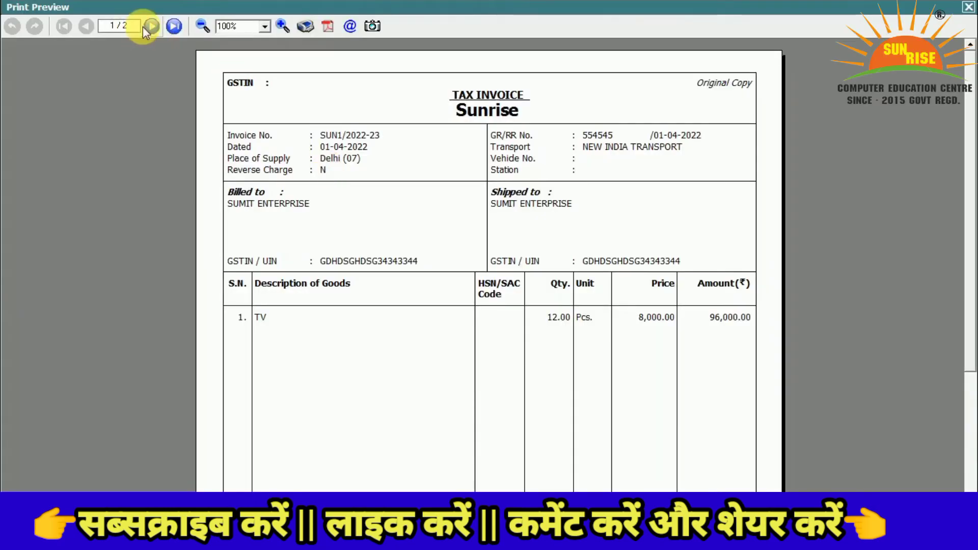
# Review both pages of the invoice preview, close it, and start printing again
pyautogui.click(149, 27)
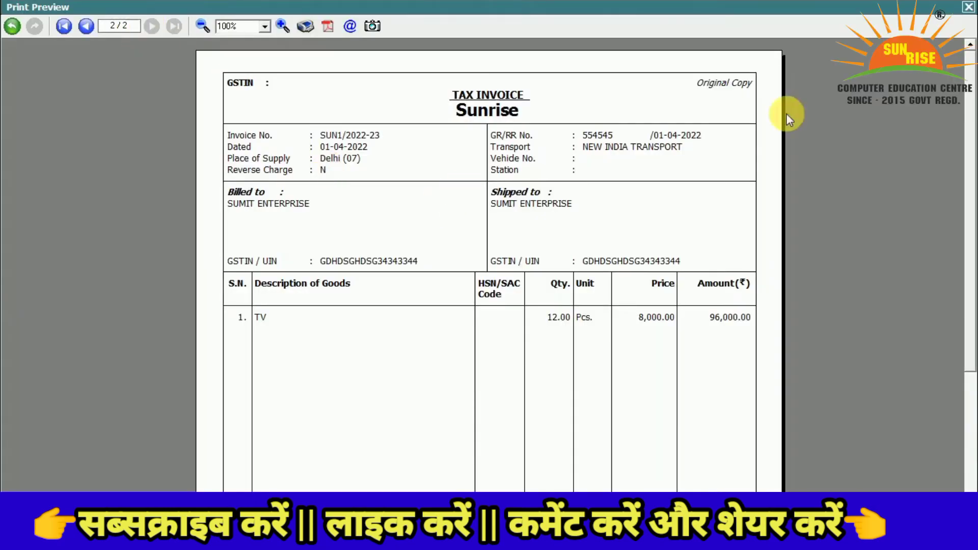
pyautogui.scroll(-5, 954, 279)
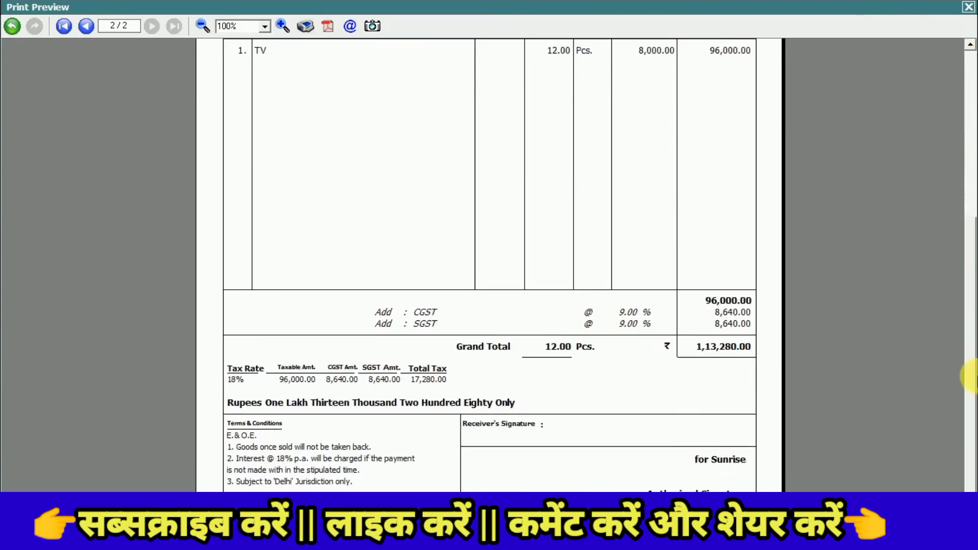
pyautogui.scroll(5, 954, 279)
pyautogui.click(64, 25)
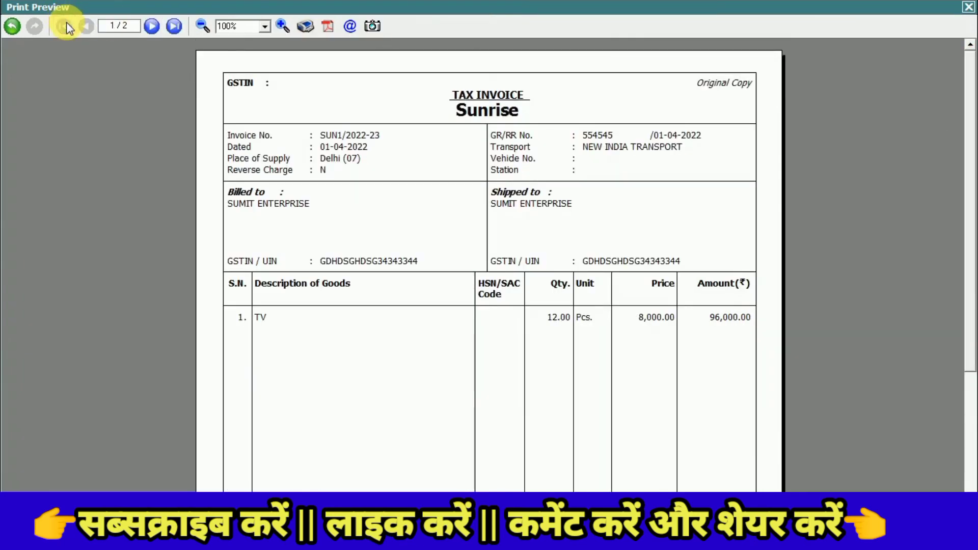
pyautogui.moveTo(971, 119); pyautogui.dragTo(958, 48)
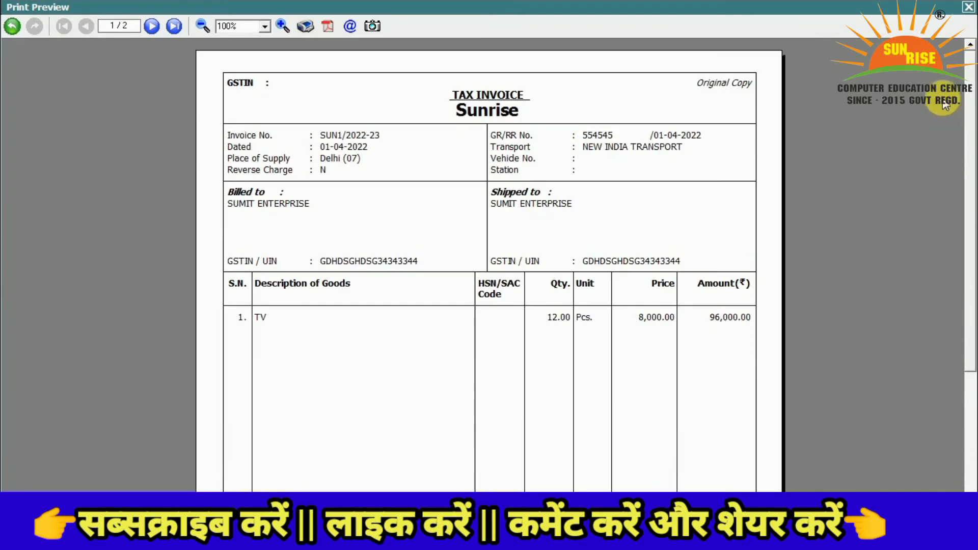
pyautogui.click(152, 26)
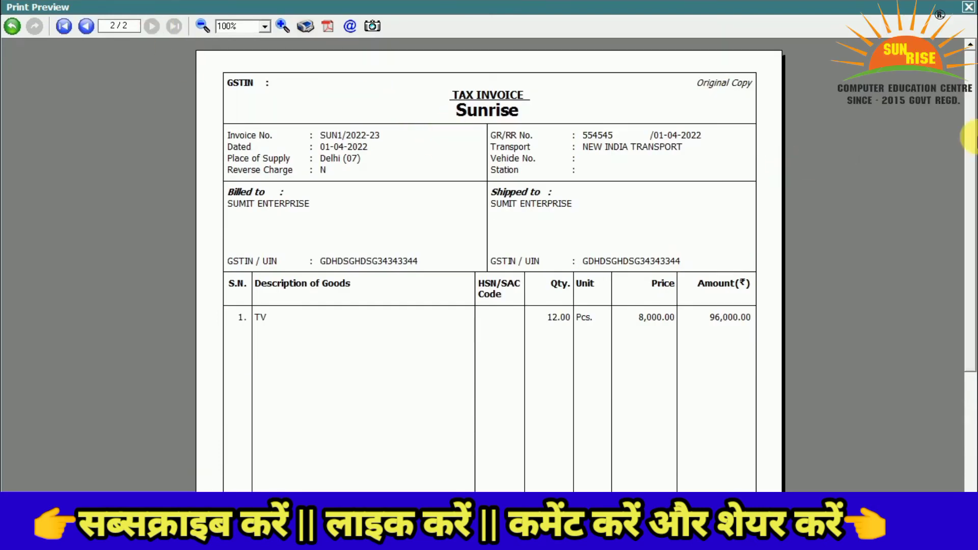
pyautogui.moveTo(971, 151); pyautogui.dragTo(956, 103)
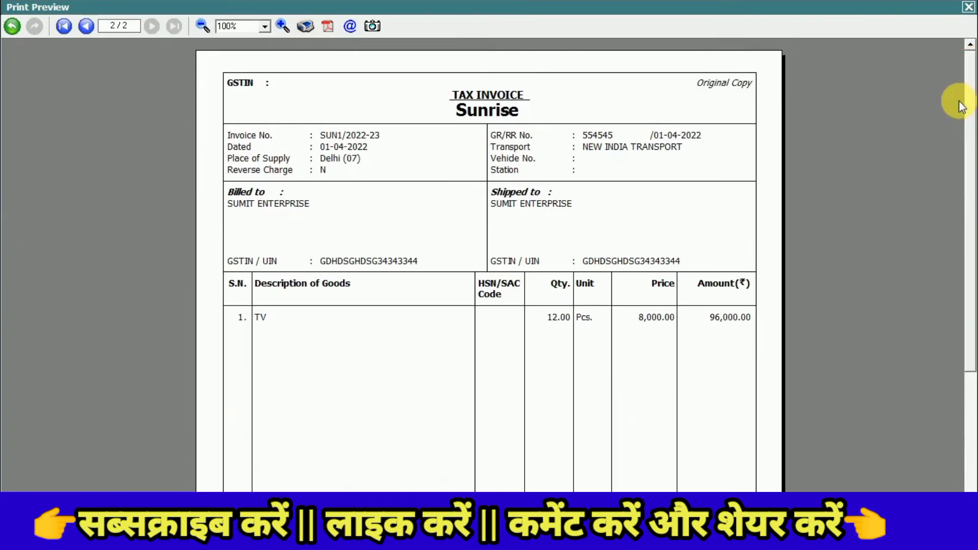
pyautogui.click(968, 7)
pyautogui.hotkey('alt', 'p')
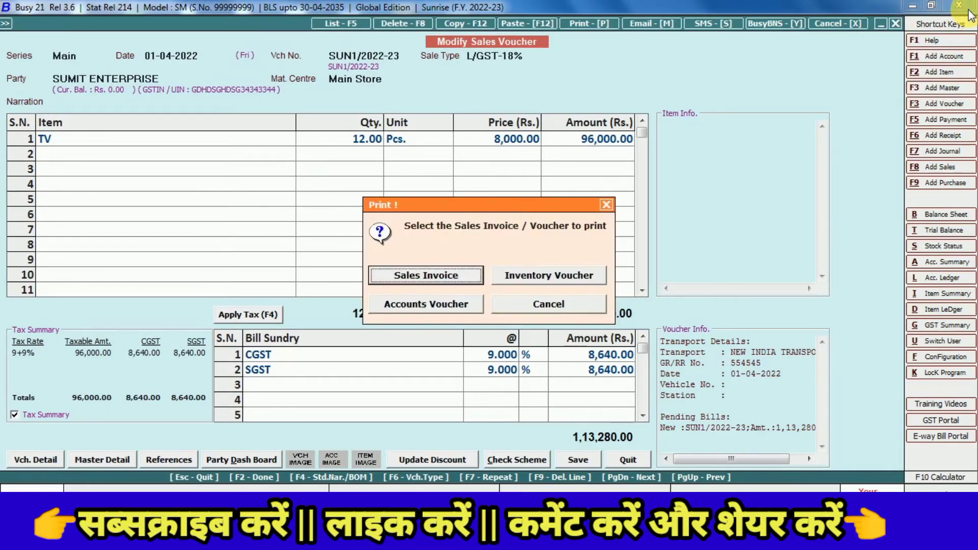
# Preview the STANDARD sales invoice with Print Title For Copy No. 2 (Duplicate Copy), then close it
pyautogui.press('Return')
pyautogui.press('Return')
pyautogui.press('Return')
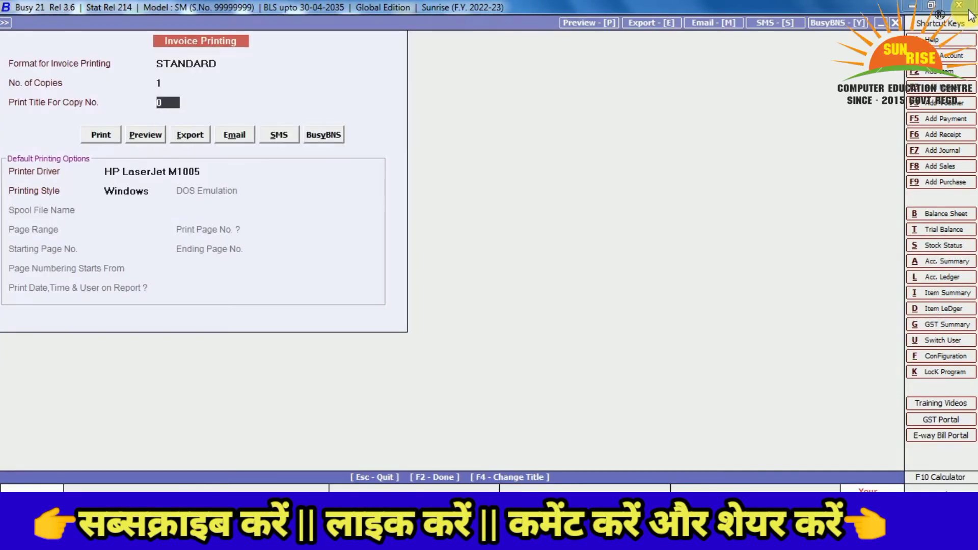
pyautogui.press('Up')
pyautogui.press('Return')
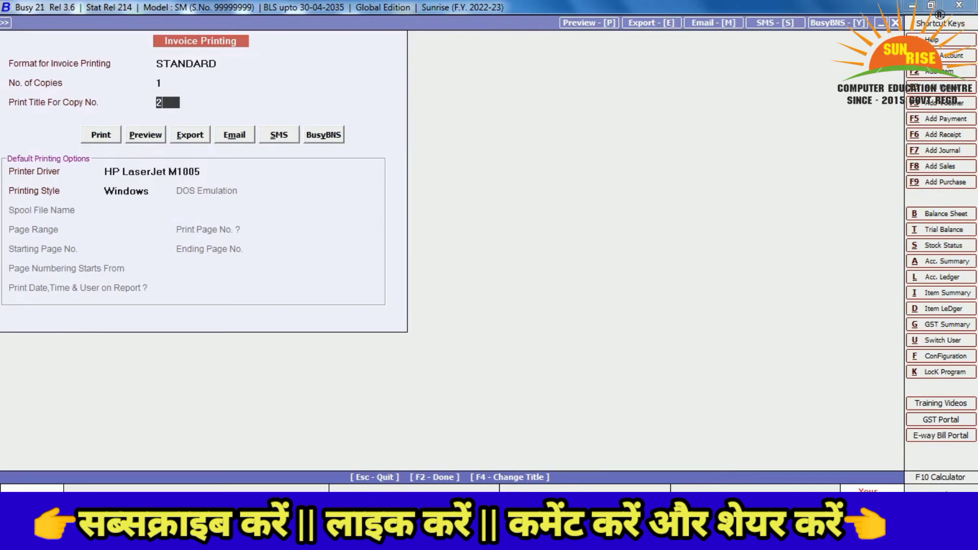
pyautogui.press('Return')
pyautogui.press('Right')
pyautogui.press('Return')
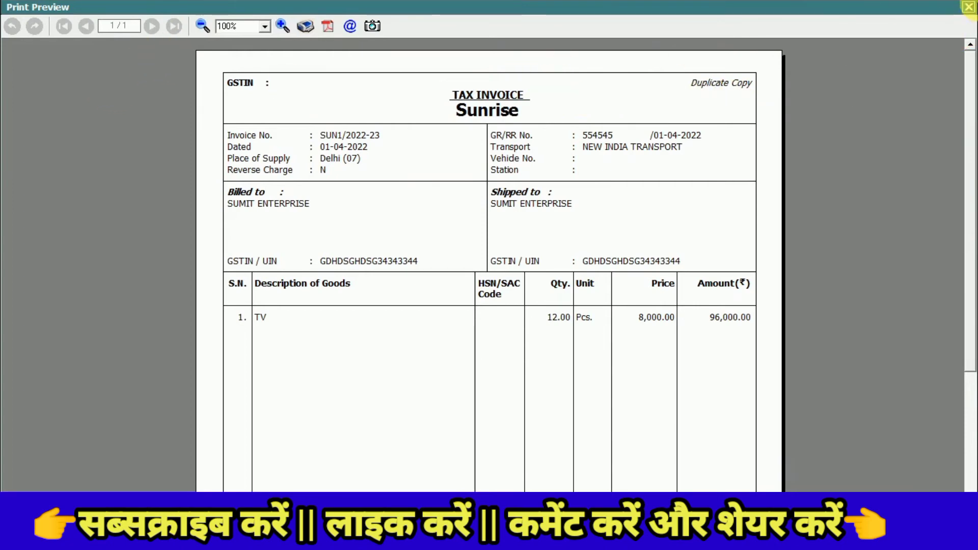
pyautogui.click(967, 7)
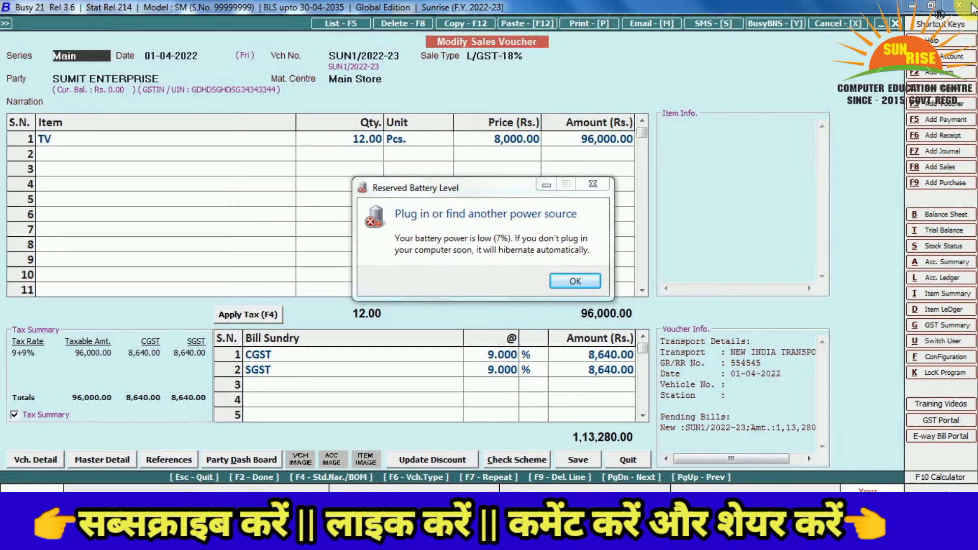
# Dismiss the low battery warning, leave the voucher and close the sales voucher list
pyautogui.press('Return')
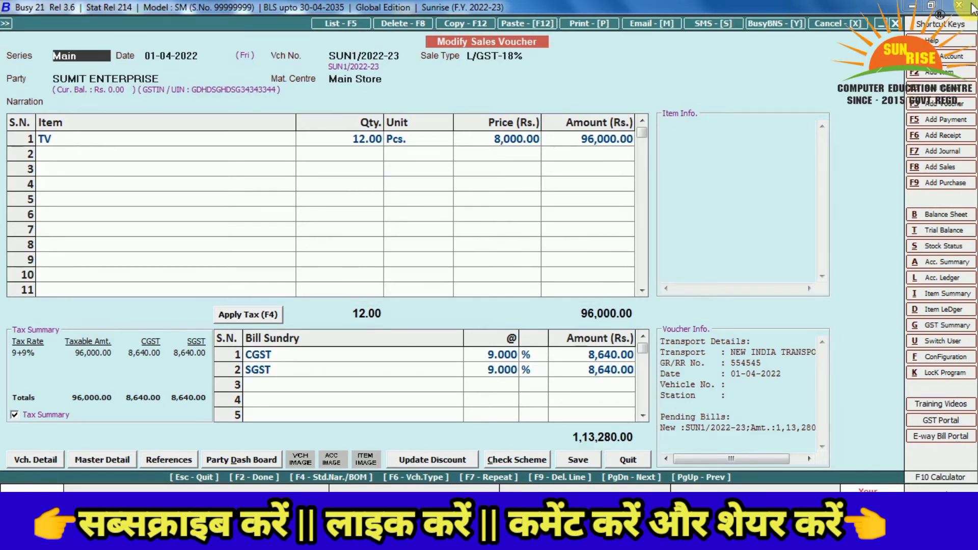
pyautogui.press('Escape')
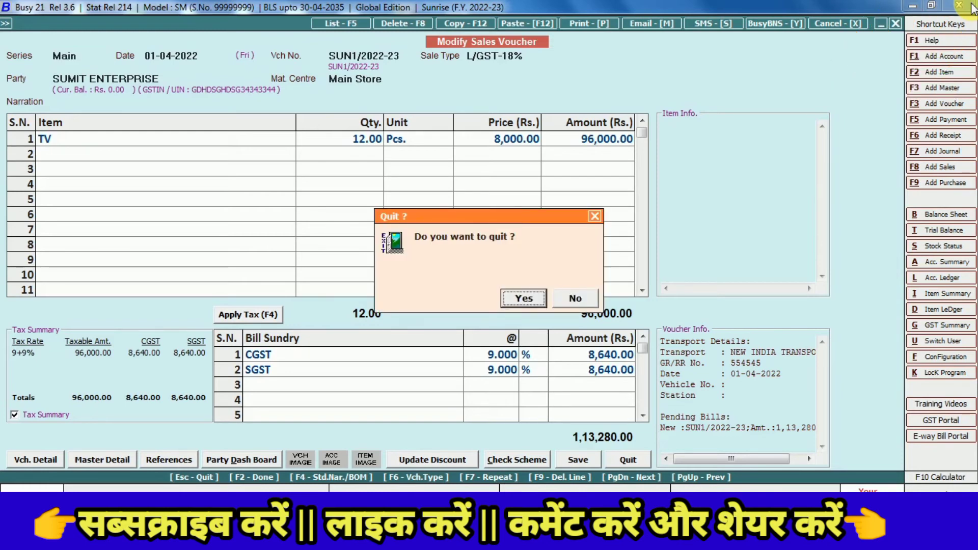
pyautogui.press('Return')
pyautogui.press('Escape')
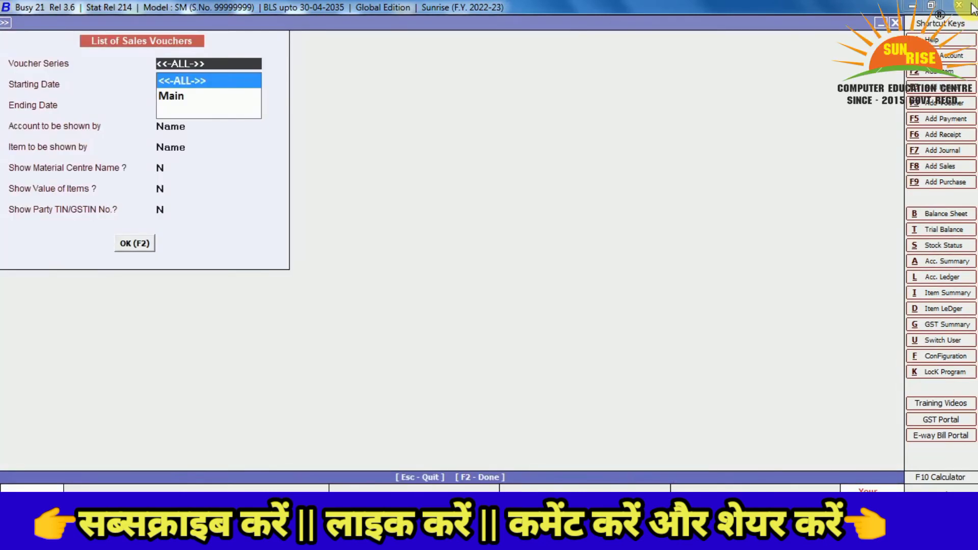
pyautogui.press('Escape')
pyautogui.press('Escape')
pyautogui.press('Escape')
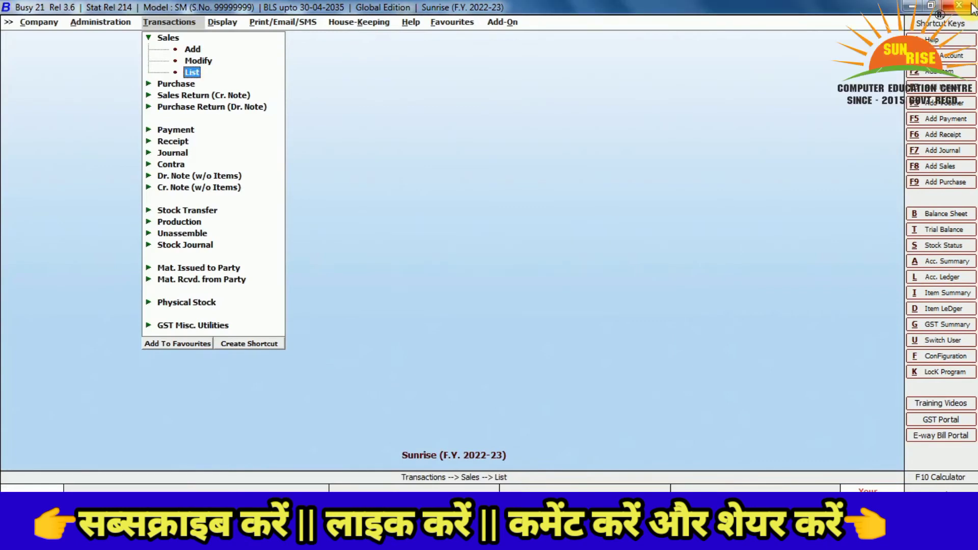
# Browse the Transactions menu through Sales Return, Purchase Return, Payment and Receipt
pyautogui.press('Down')
pyautogui.press('Down')
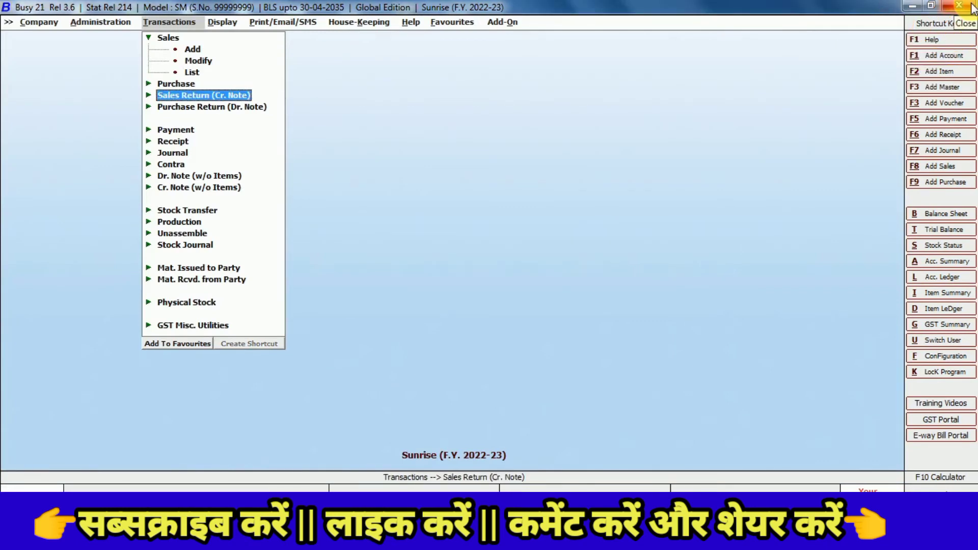
pyautogui.press('Down')
pyautogui.press('Up')
pyautogui.press('Down')
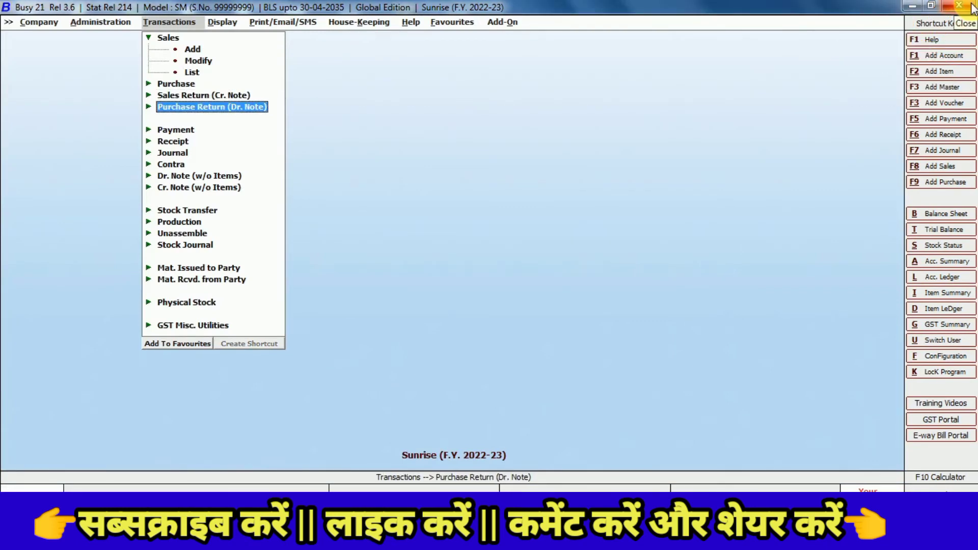
pyautogui.press('Up')
pyautogui.press('Down')
pyautogui.press('Up')
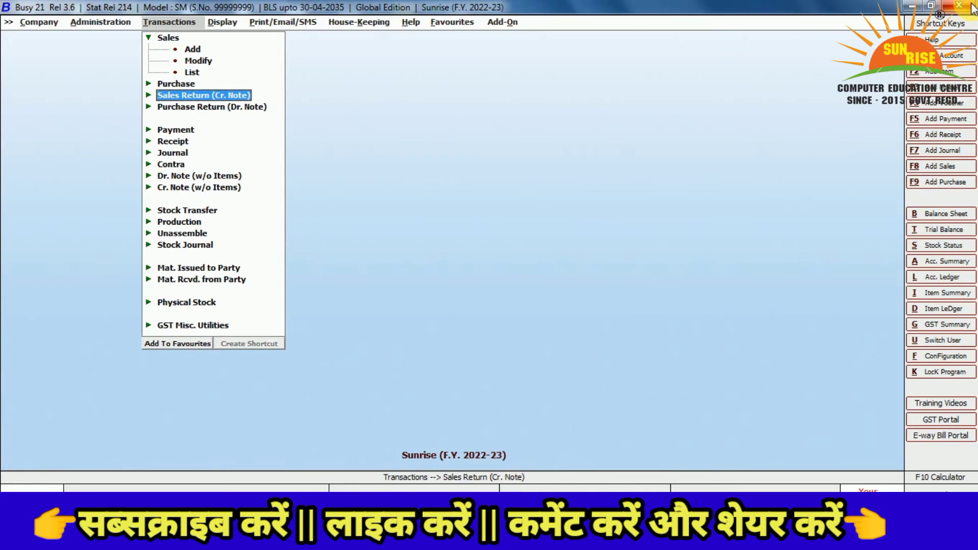
pyautogui.press('Down')
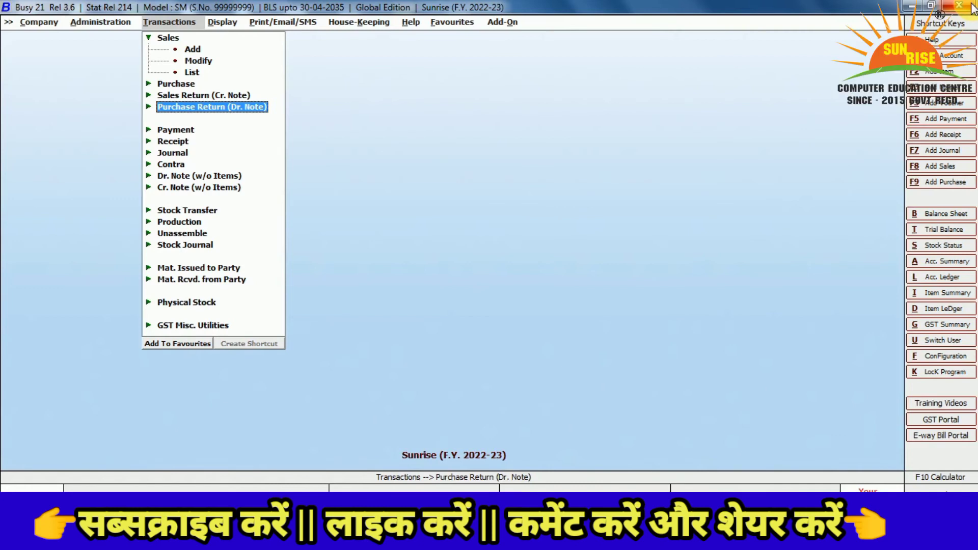
pyautogui.press('Down')
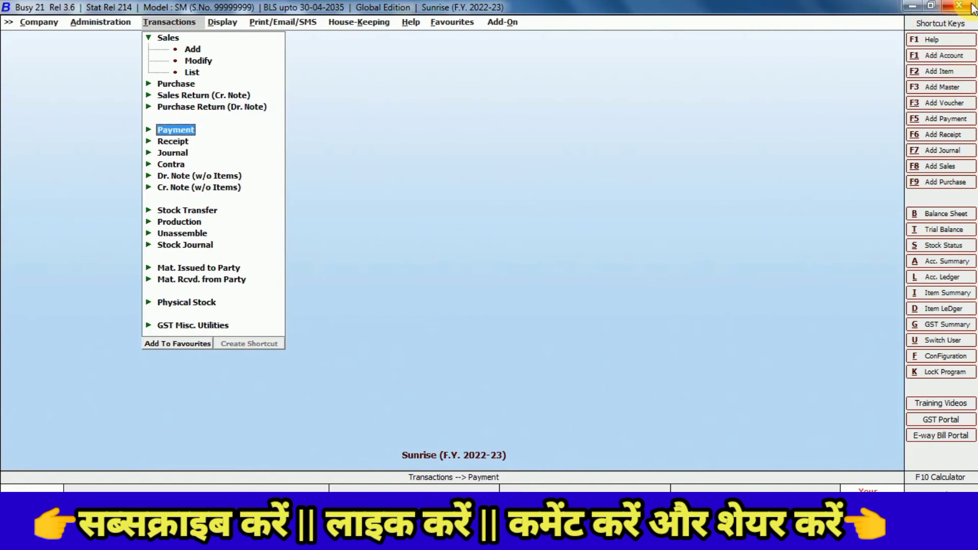
pyautogui.press('Up')
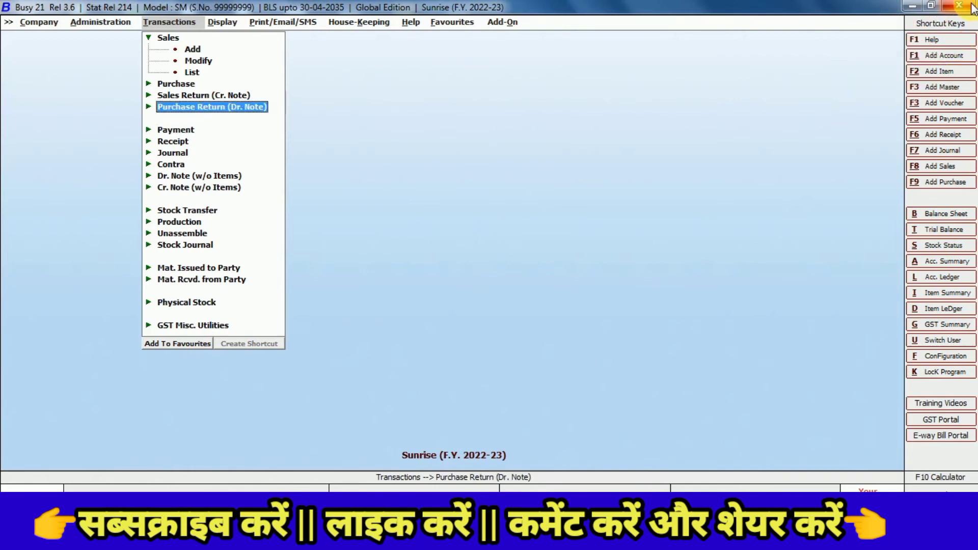
pyautogui.press('Down')
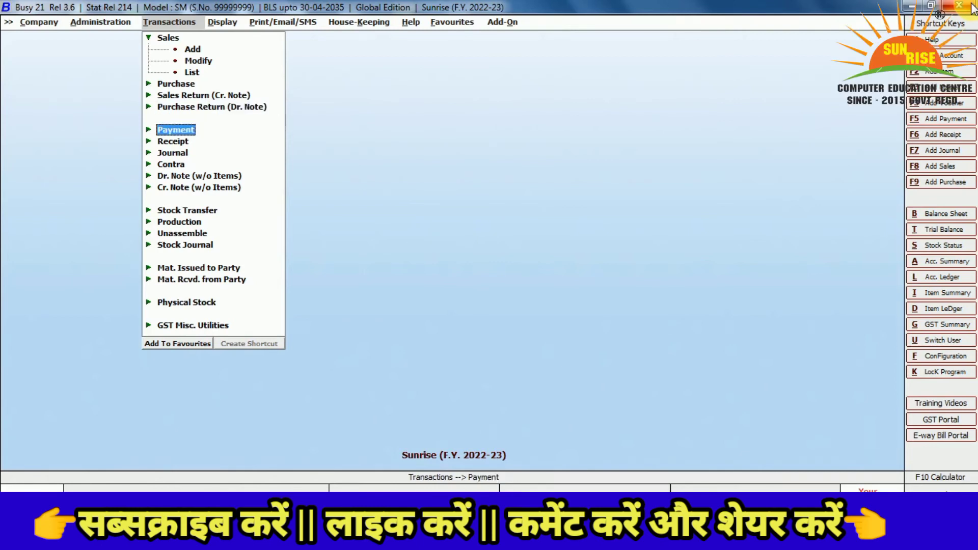
pyautogui.press('Down')
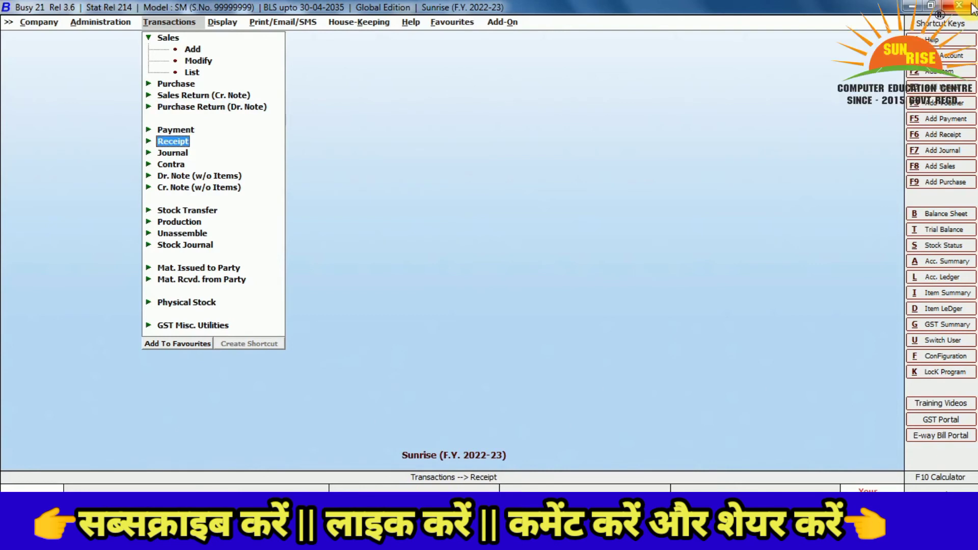
pyautogui.press('Up')
pyautogui.press('Up')
pyautogui.press('Up')
pyautogui.press('Up')
pyautogui.press('Up')
pyautogui.press('Up')
pyautogui.press('Down')
pyautogui.press('Down')
pyautogui.press('Down')
pyautogui.press('Down')
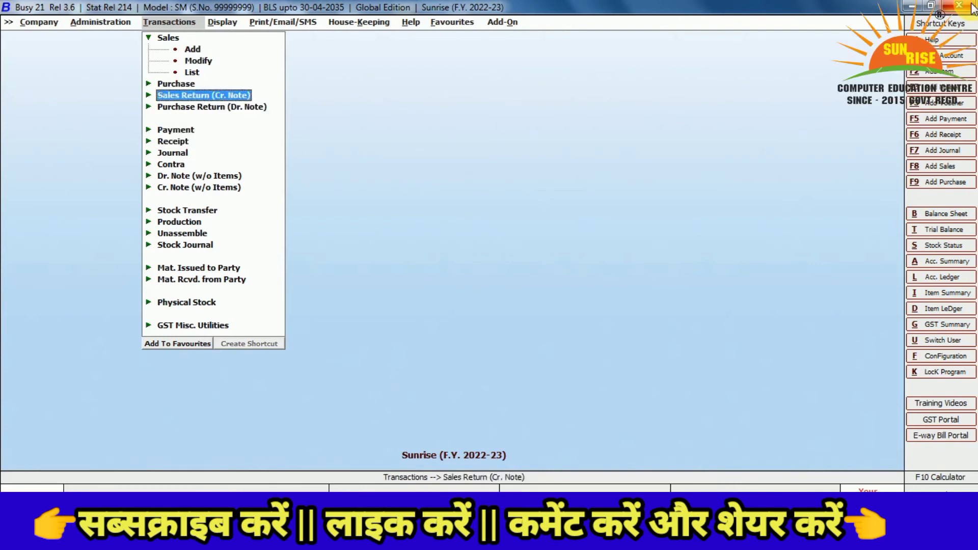
pyautogui.press('Down')
pyautogui.press('Down')
pyautogui.press('Down')
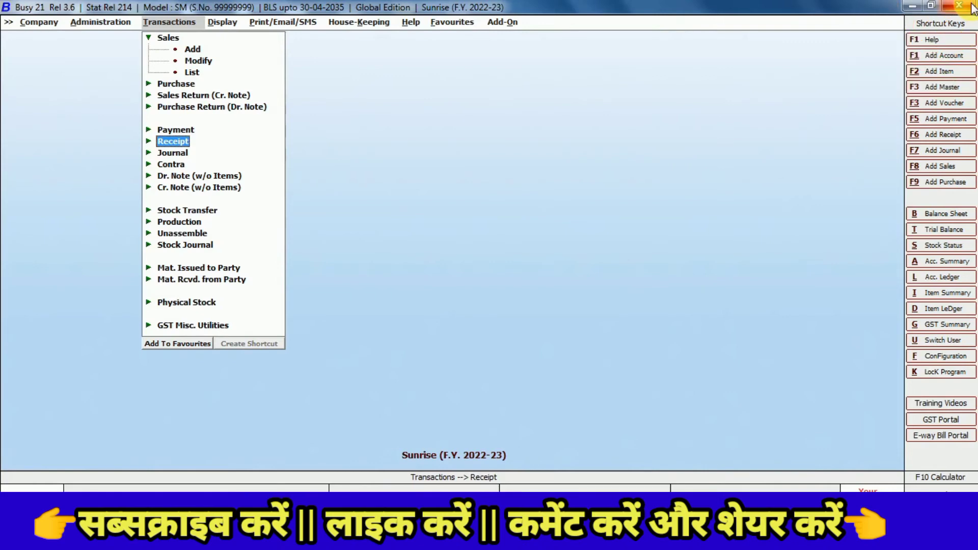
# Open and close new Receipt and Payment vouchers, then switch to the Display reports list
pyautogui.press('Return')
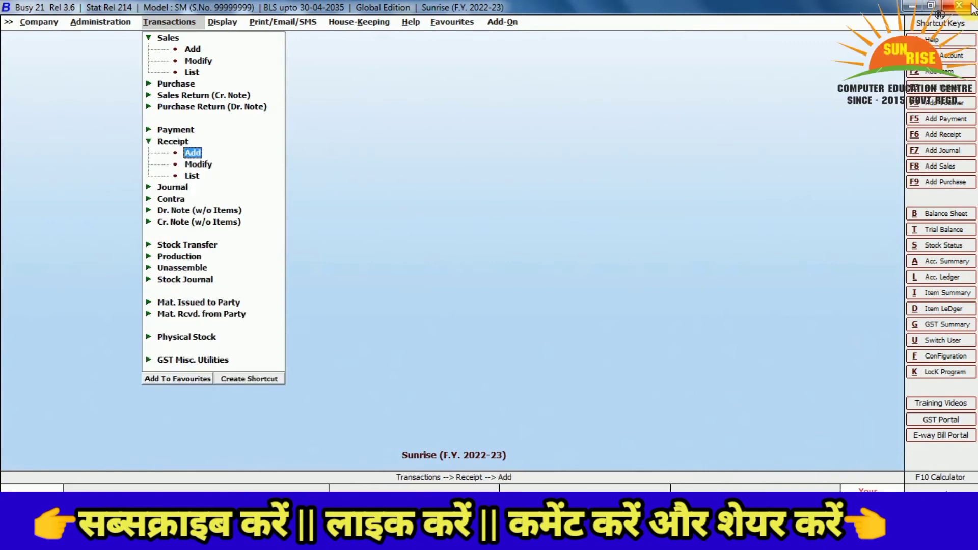
pyautogui.press('Return')
pyautogui.press('Escape')
pyautogui.press('Up')
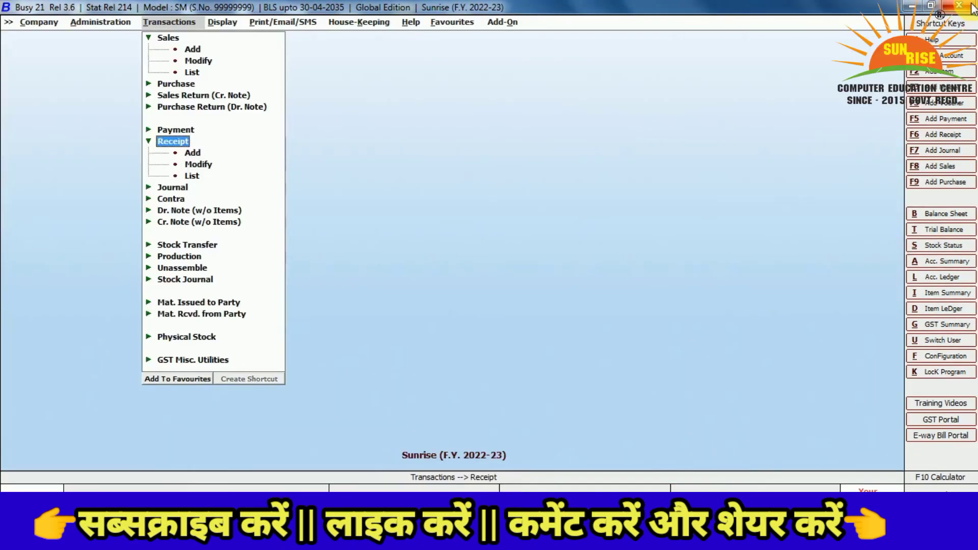
pyautogui.press('Up')
pyautogui.press('Return')
pyautogui.press('Return')
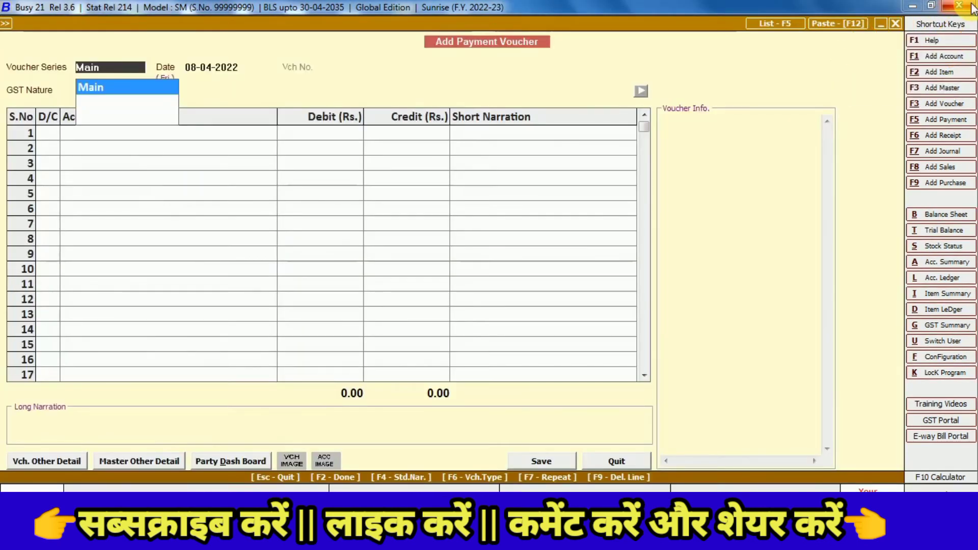
pyautogui.press('Escape')
pyautogui.press('Escape')
pyautogui.press('Escape')
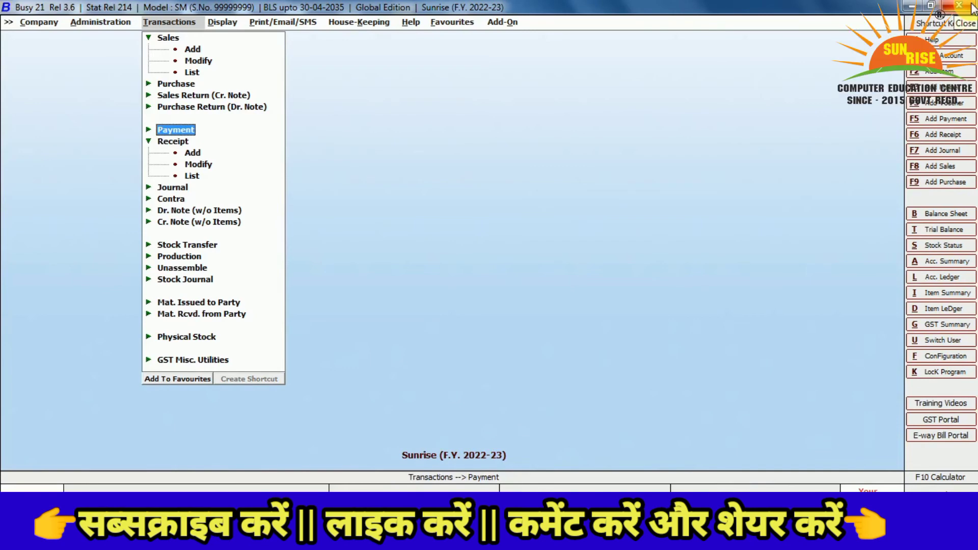
pyautogui.press('Right')
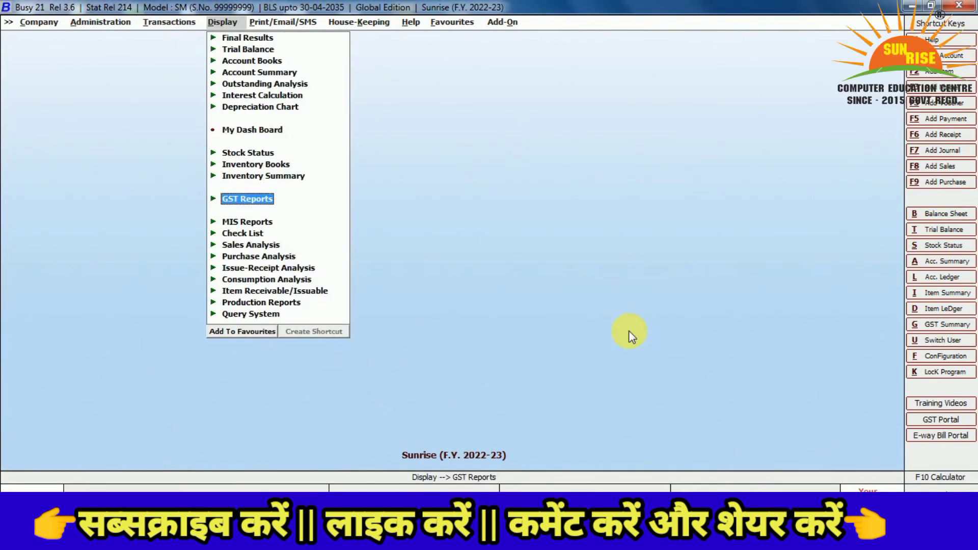
# Navigate Display > GST Reports > GST Summaries and open the Annual GST Summary
pyautogui.press('Left')
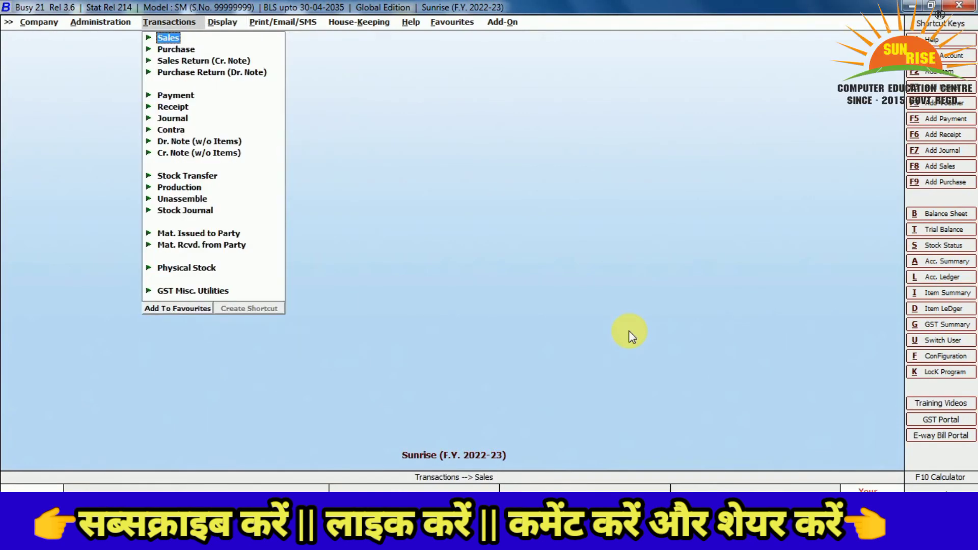
pyautogui.press('Down')
pyautogui.press('Down')
pyautogui.press('Down')
pyautogui.press('Down')
pyautogui.press('Down')
pyautogui.press('Down')
pyautogui.press('Down')
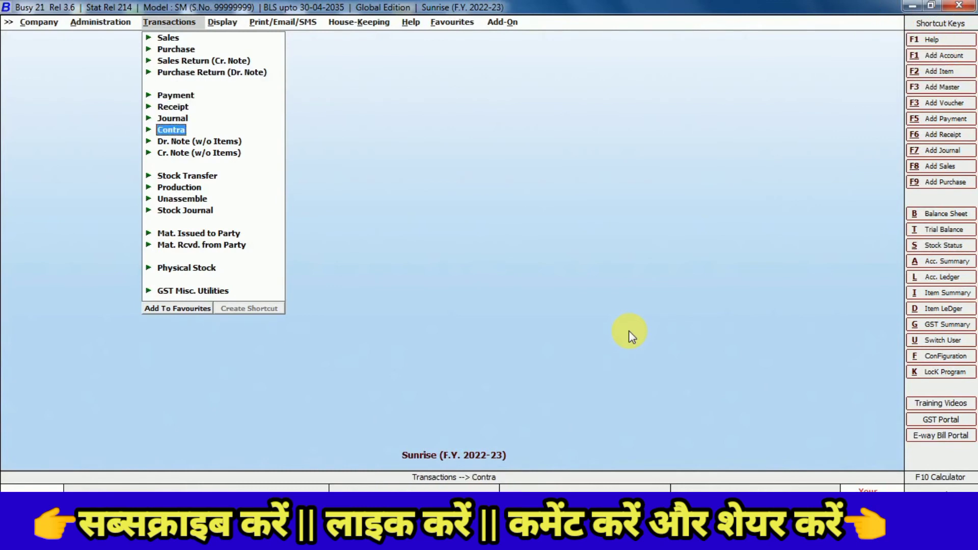
pyautogui.press('Up')
pyautogui.press('Up')
pyautogui.press('Up')
pyautogui.press('Up')
pyautogui.press('Right')
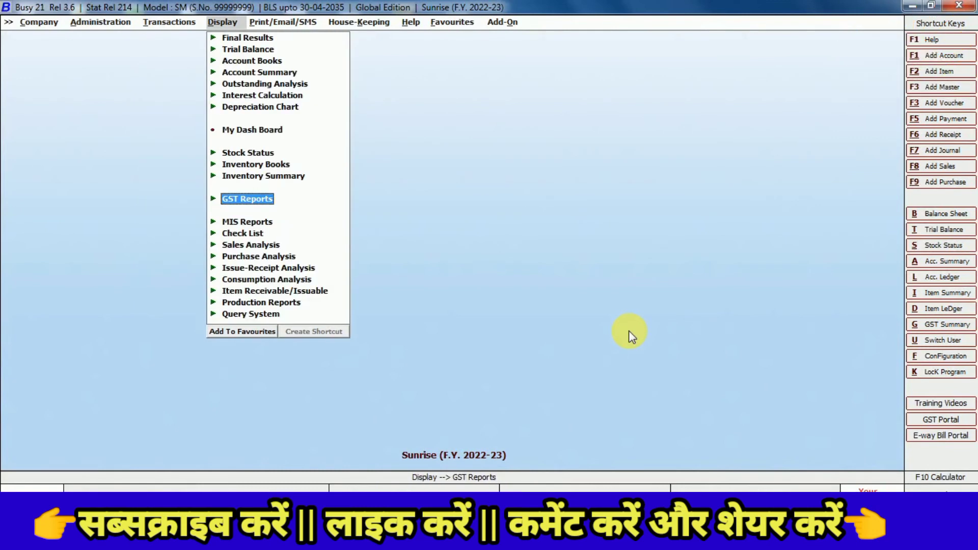
pyautogui.press('Return')
pyautogui.press('Down')
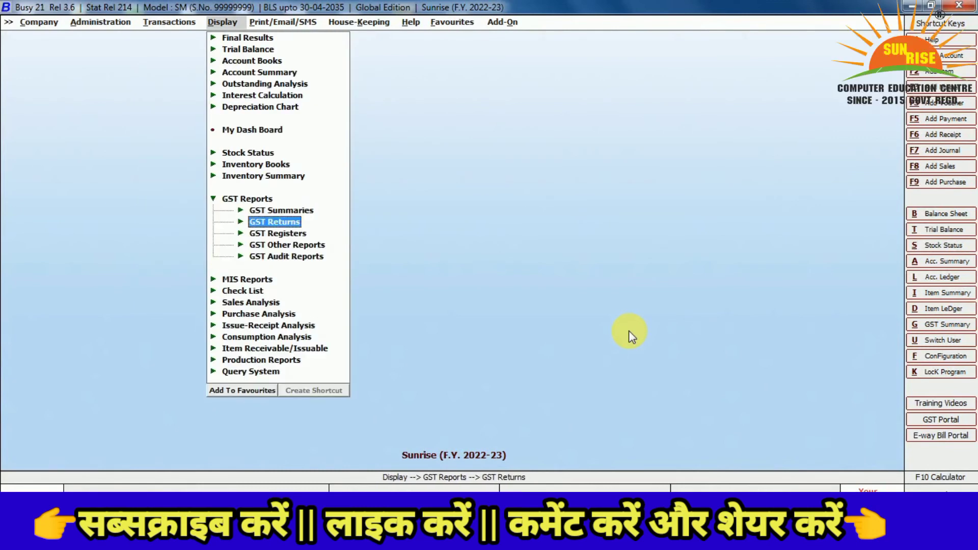
pyautogui.press('Up')
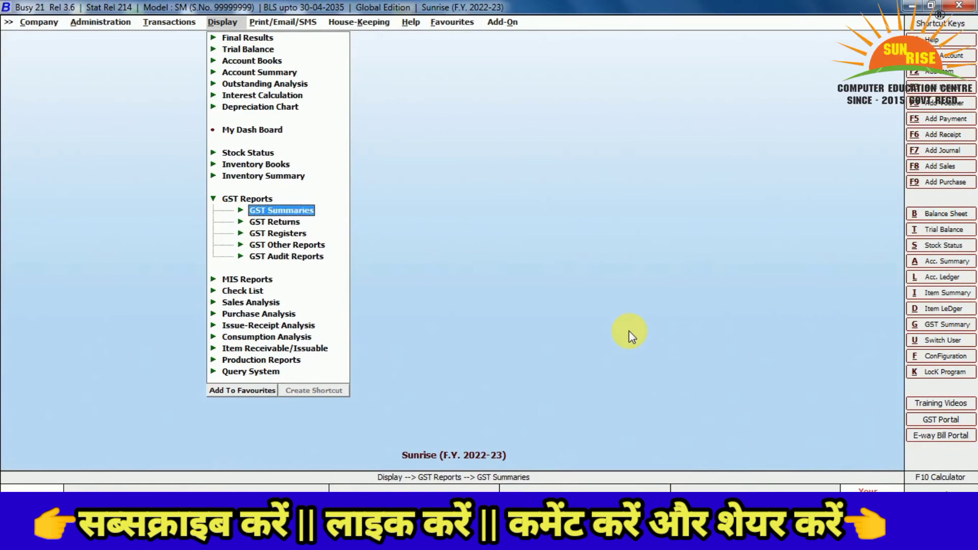
pyautogui.press('Up')
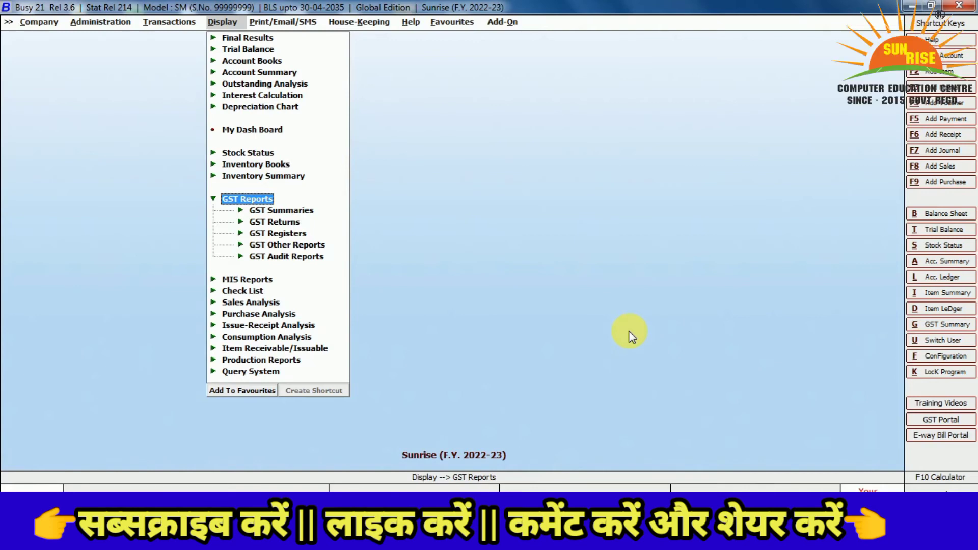
pyautogui.press('Down')
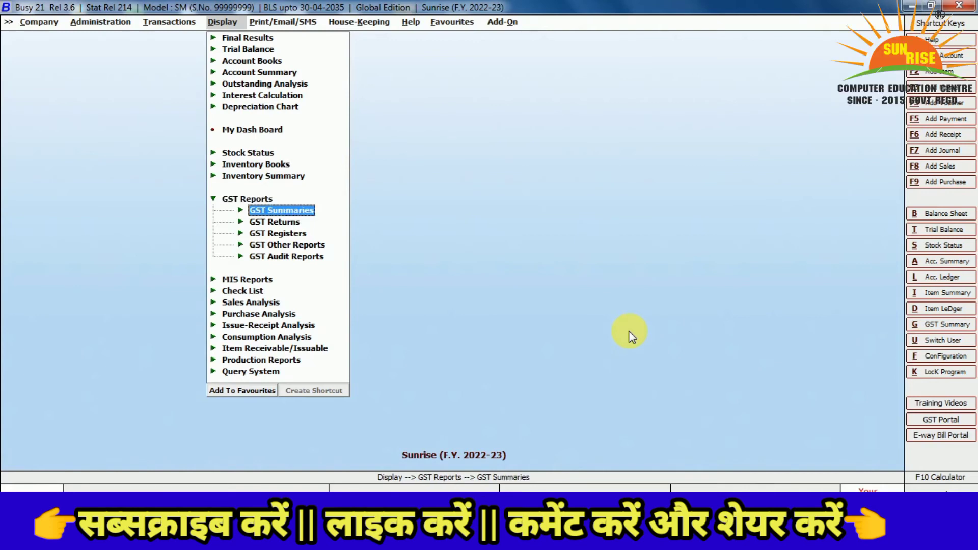
pyautogui.press('Return')
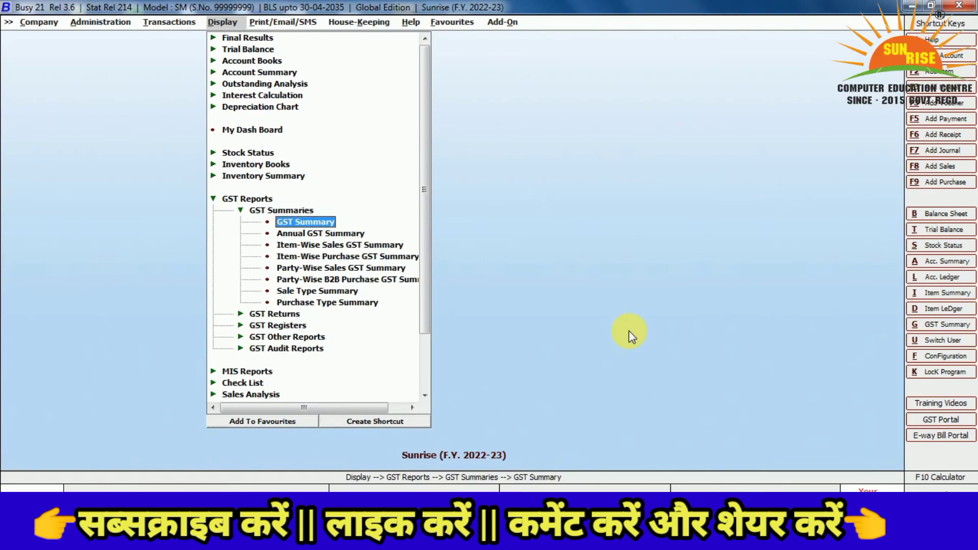
pyautogui.press('Down')
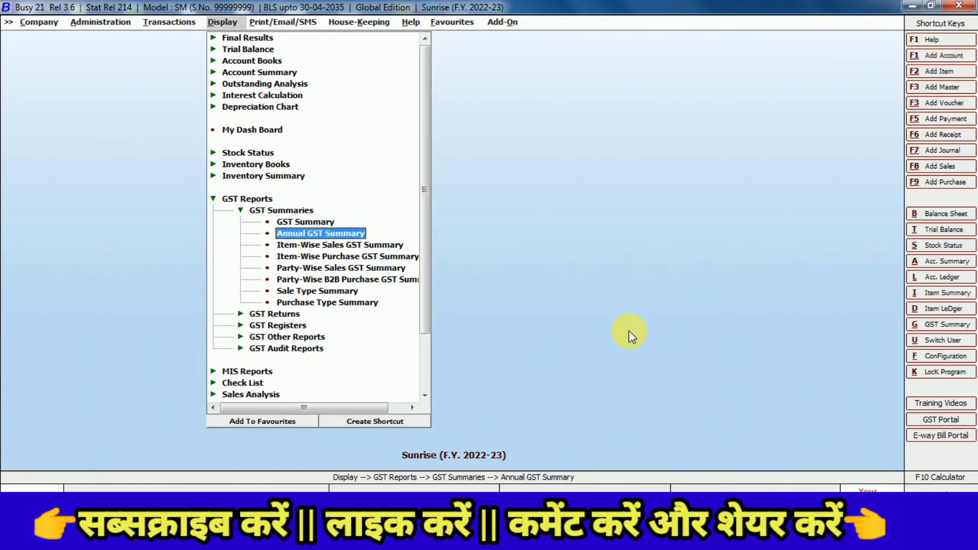
pyautogui.press('Return')
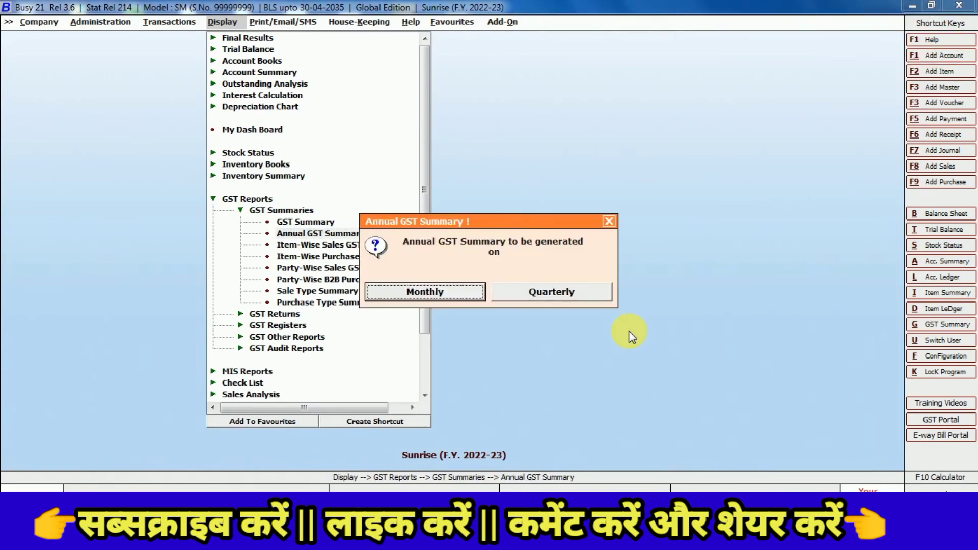
# Generate the Annual GST Summary on a Monthly basis
pyautogui.press('Right')
pyautogui.press('Left')
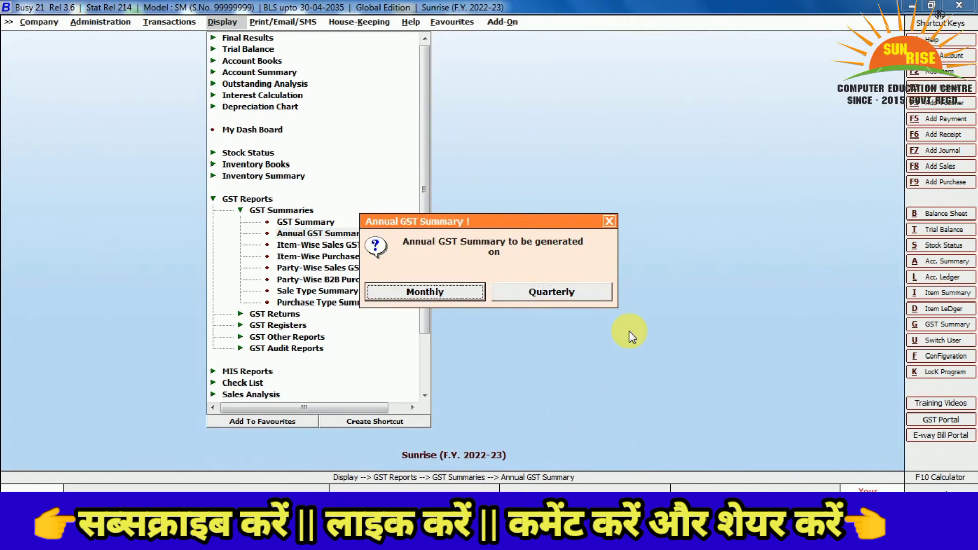
pyautogui.press('Right')
pyautogui.press('Left')
pyautogui.press('Return')
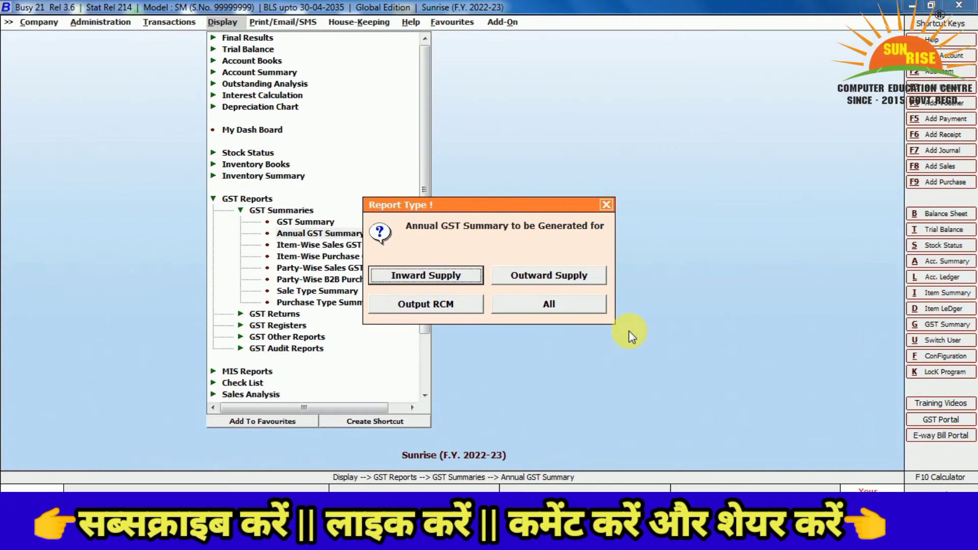
# View the Inward Supply summary with Nett Purchase for April, then back out to the report-type prompt
pyautogui.press('Return')
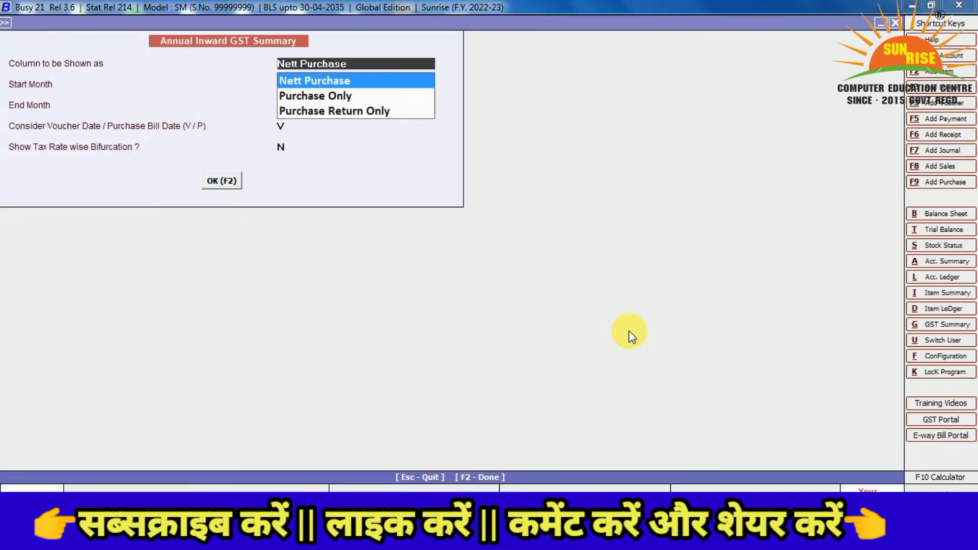
pyautogui.press('Return')
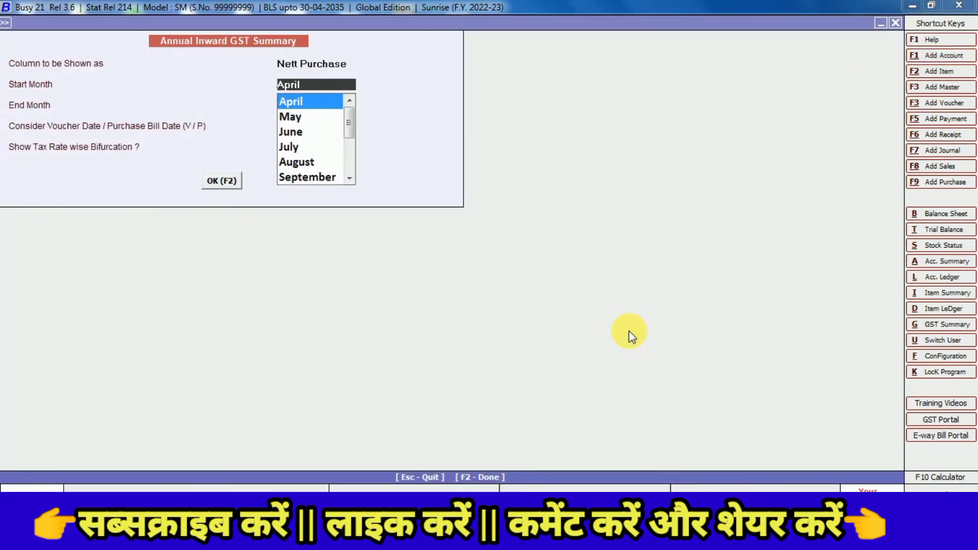
pyautogui.press('Return')
pyautogui.press('Return')
pyautogui.press('Return')
pyautogui.press('Return')
pyautogui.press('Return')
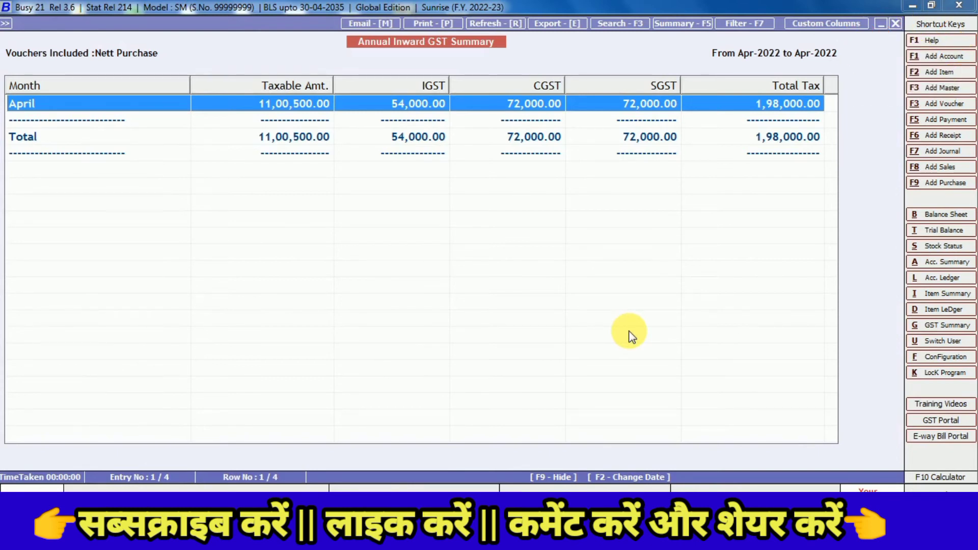
pyautogui.press('Escape')
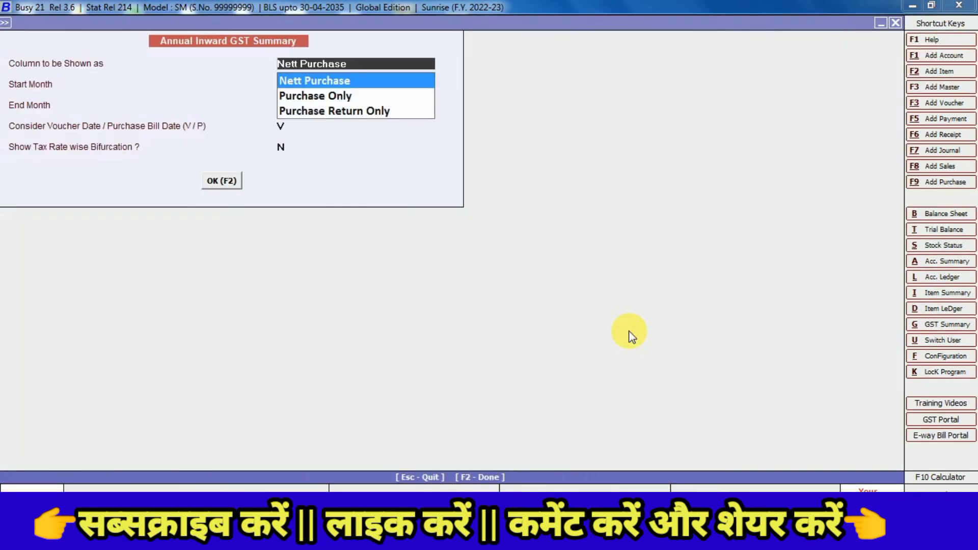
pyautogui.press('Escape')
pyautogui.press('Escape')
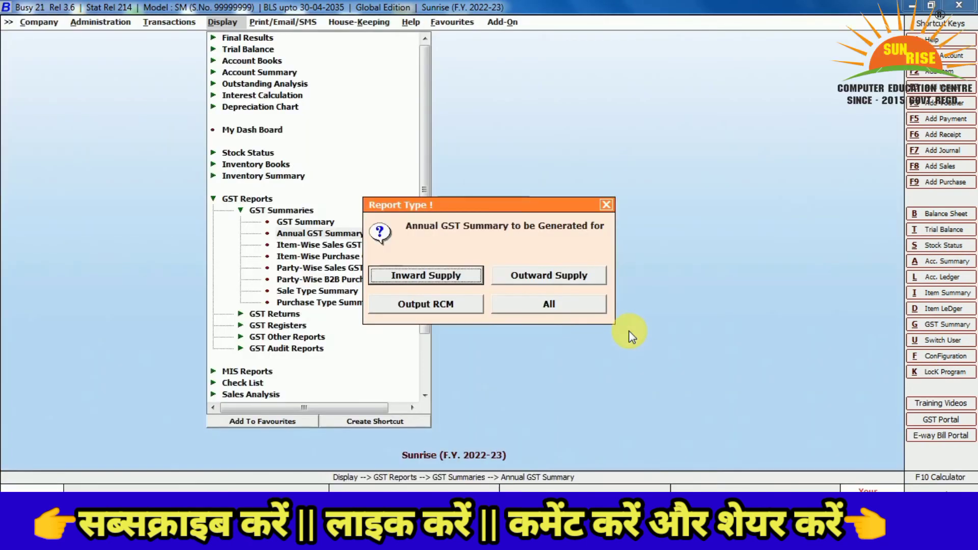
# View the Annual Outward Supply summary with Nett Sale for April to April, then close it
pyautogui.press('Return')
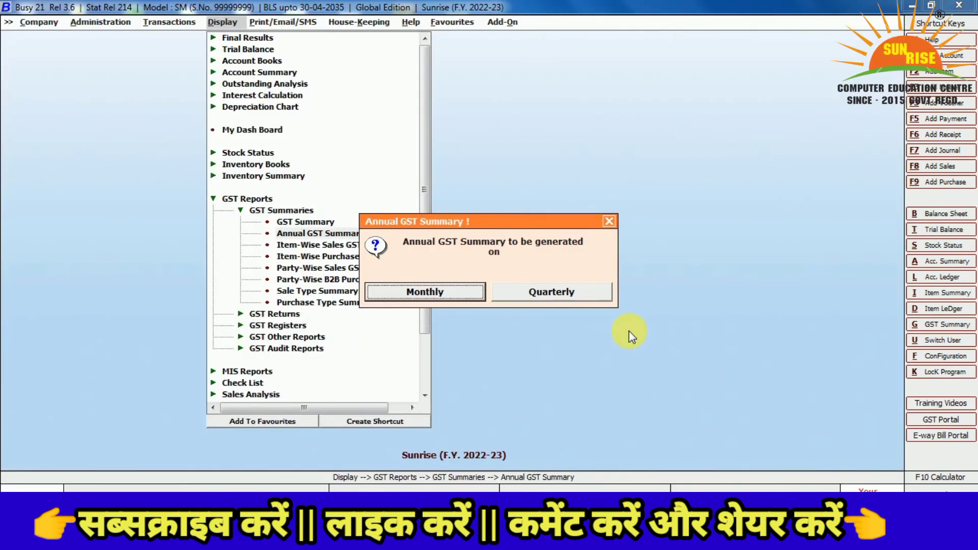
pyautogui.press('Escape')
pyautogui.press('Right')
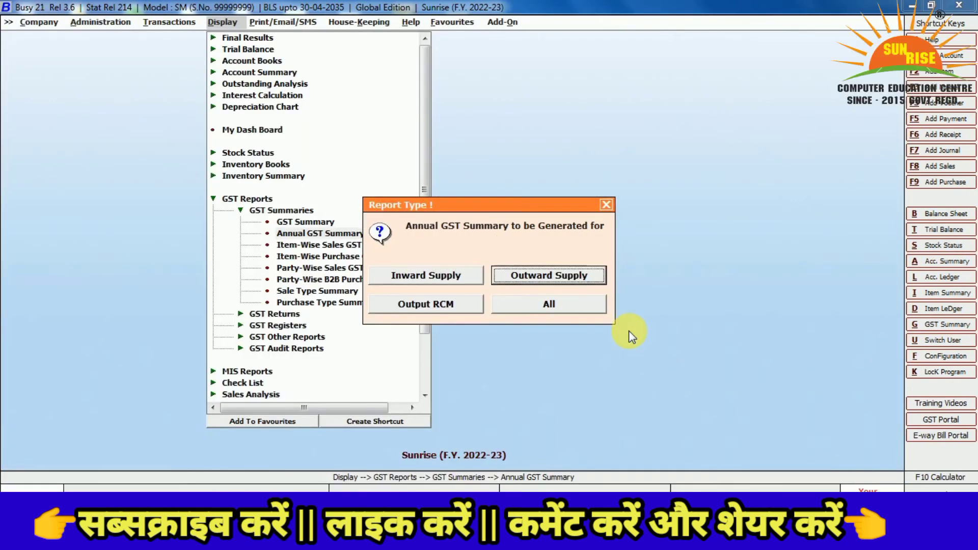
pyautogui.press('Return')
pyautogui.press('Return')
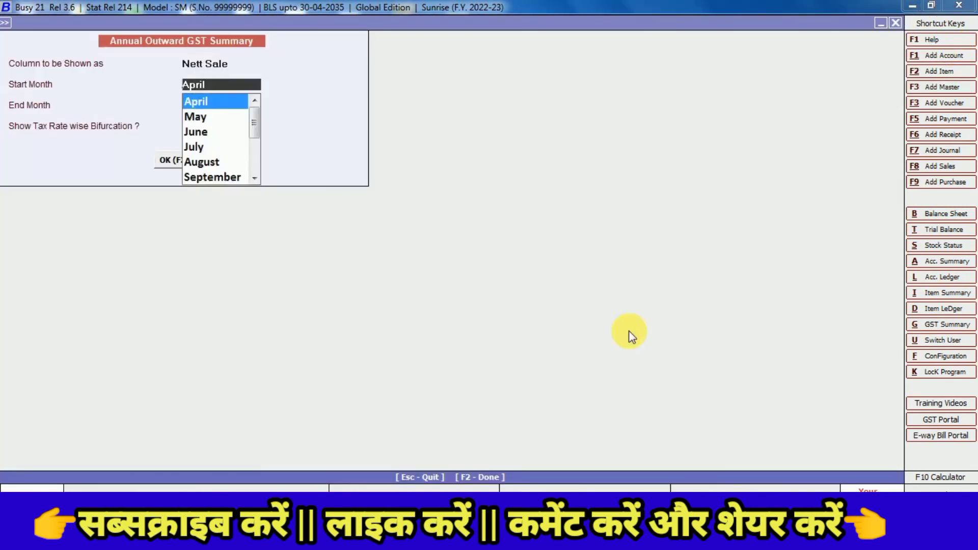
pyautogui.press('Return')
pyautogui.press('Return')
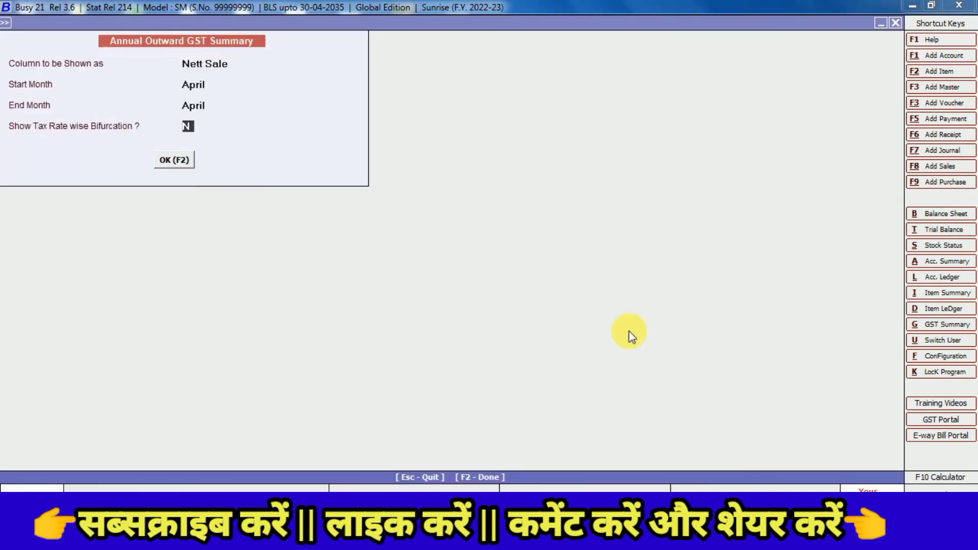
pyautogui.press('Up')
pyautogui.press('Up')
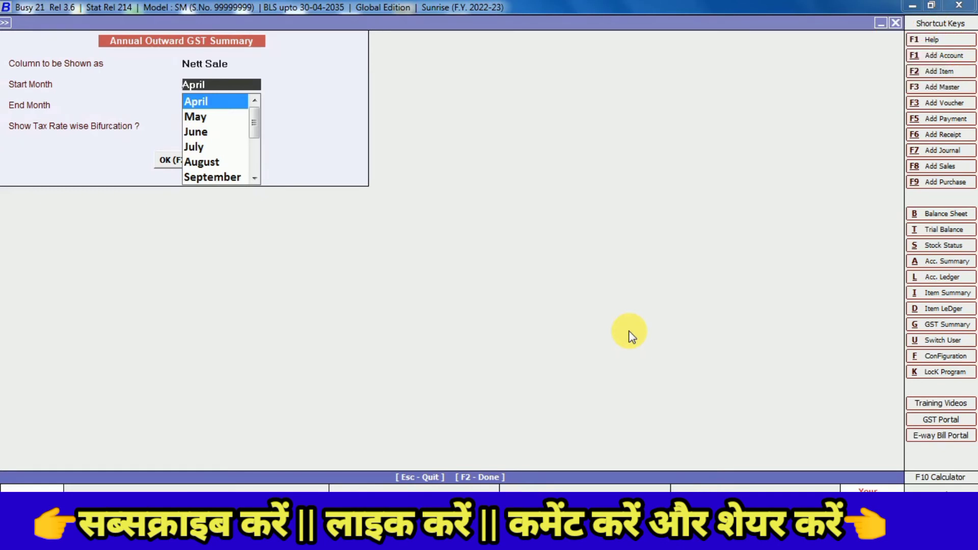
pyautogui.press('Return')
pyautogui.press('Return')
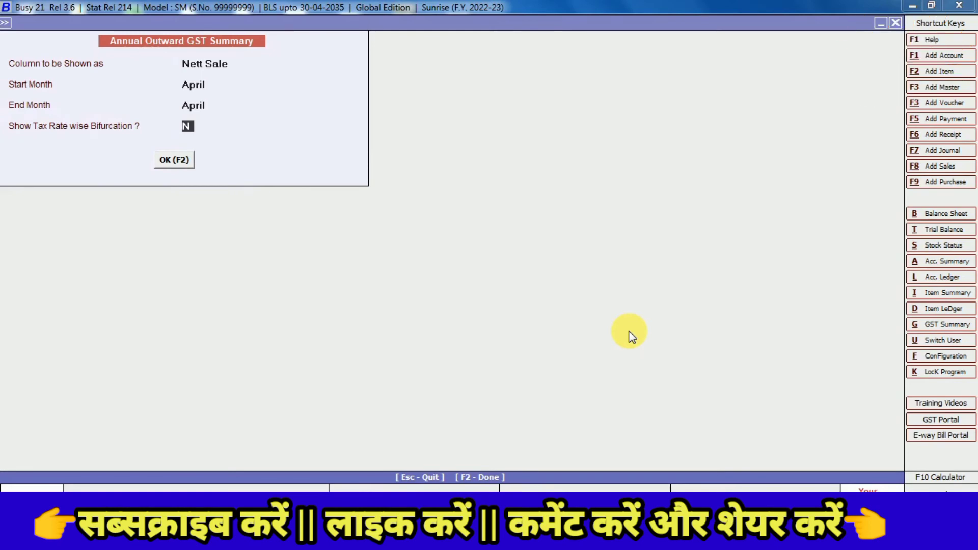
pyautogui.press('Return')
pyautogui.press('Return')
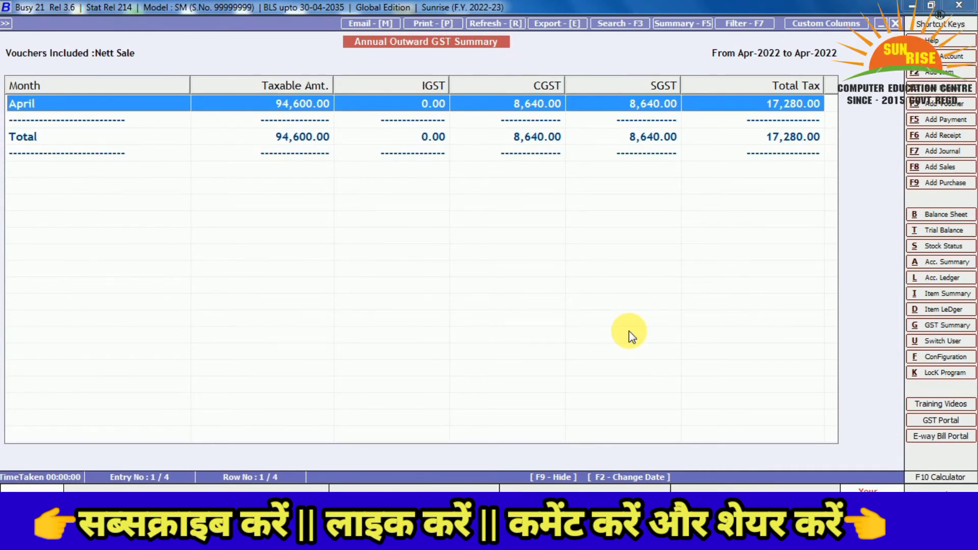
pyautogui.press('Escape')
pyautogui.press('Escape')
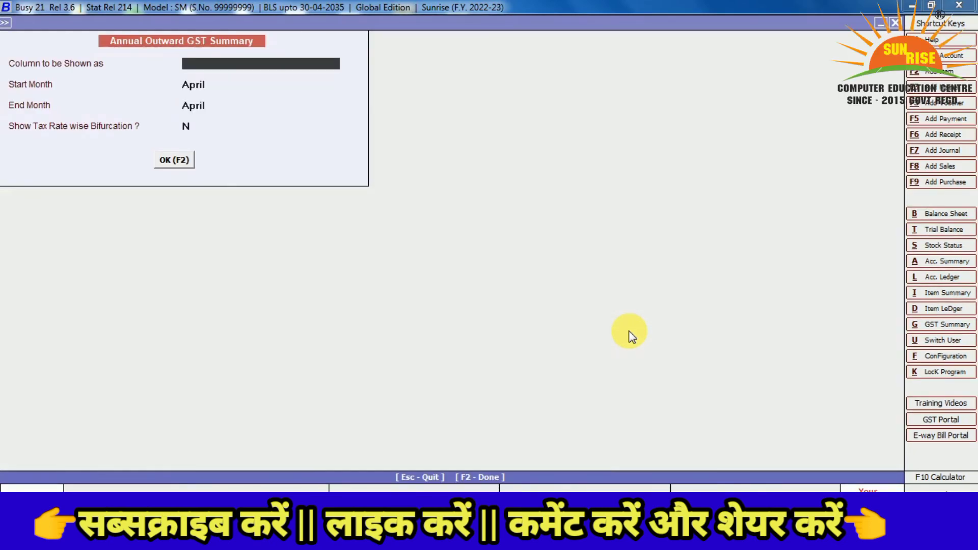
pyautogui.press('Escape')
pyautogui.press('Escape')
pyautogui.press('Escape')
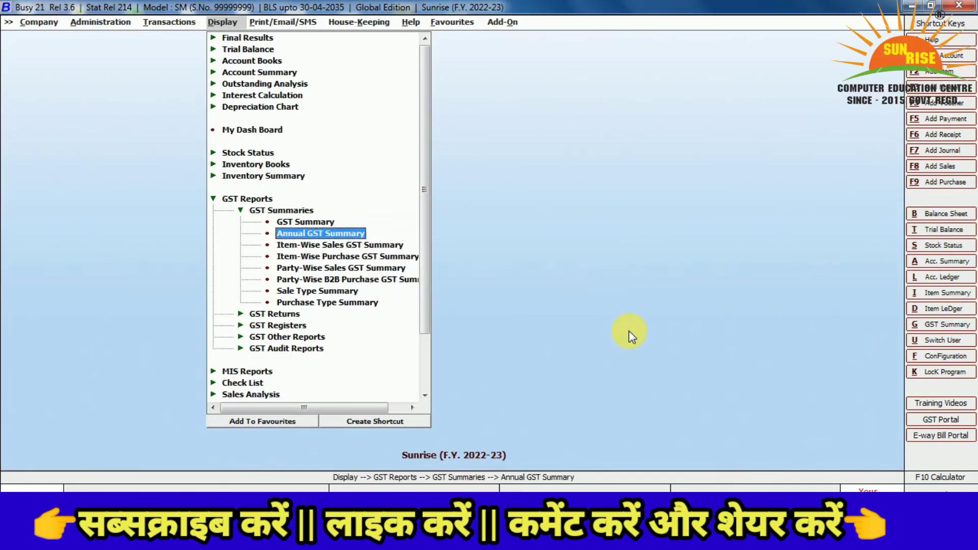
# Open the Item-Wise Sales GST Summary, choosing One Item and Both B2B and B2C
pyautogui.press('Down')
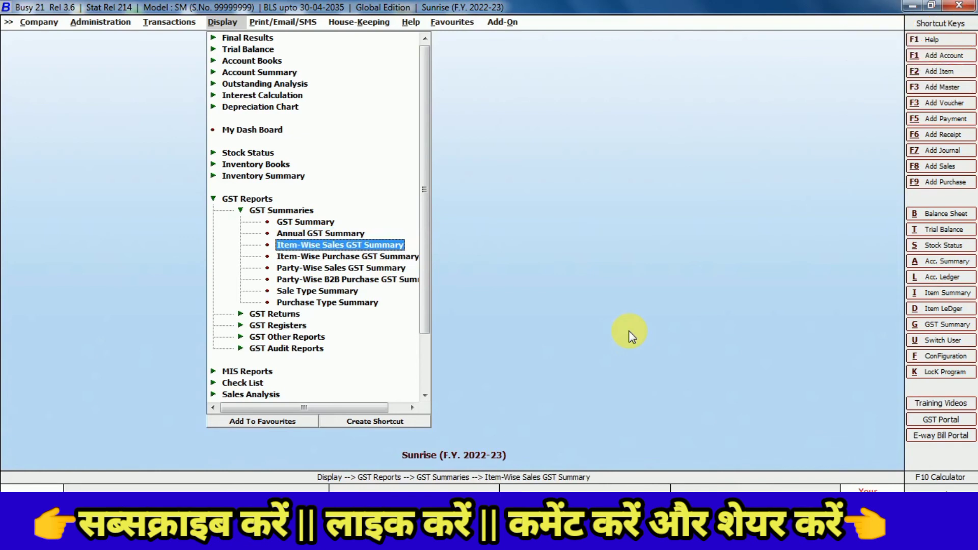
pyautogui.press('Return')
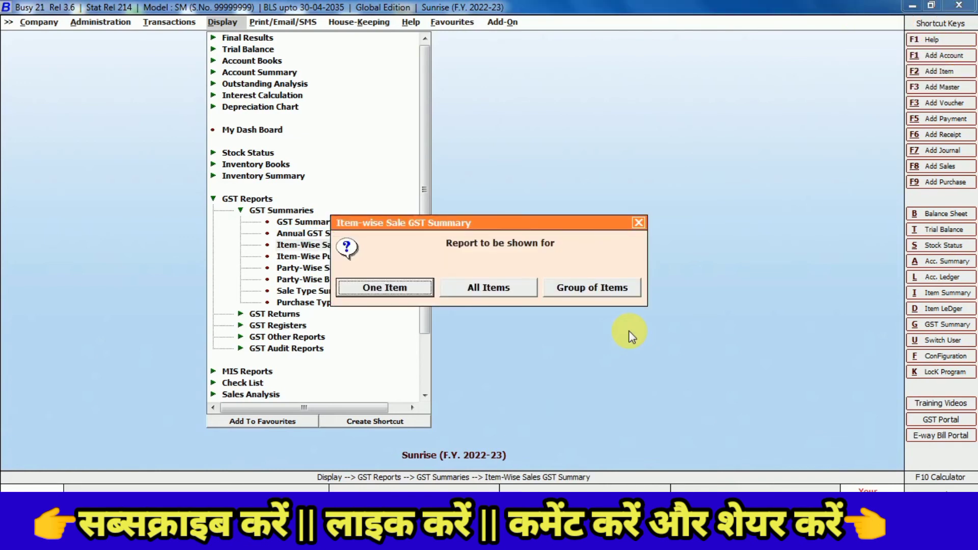
pyautogui.press('Return')
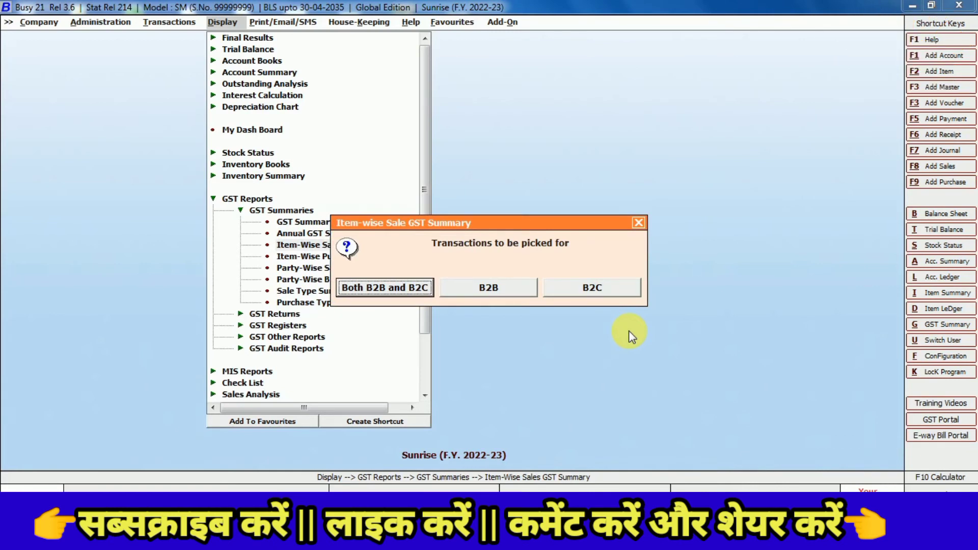
pyautogui.press('Right')
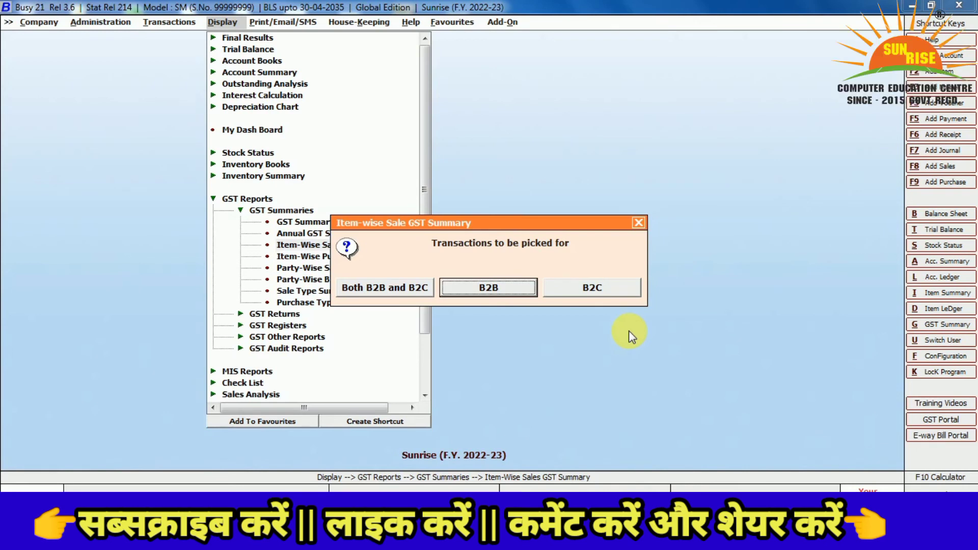
pyautogui.press('Left')
pyautogui.press('Right')
pyautogui.press('Left')
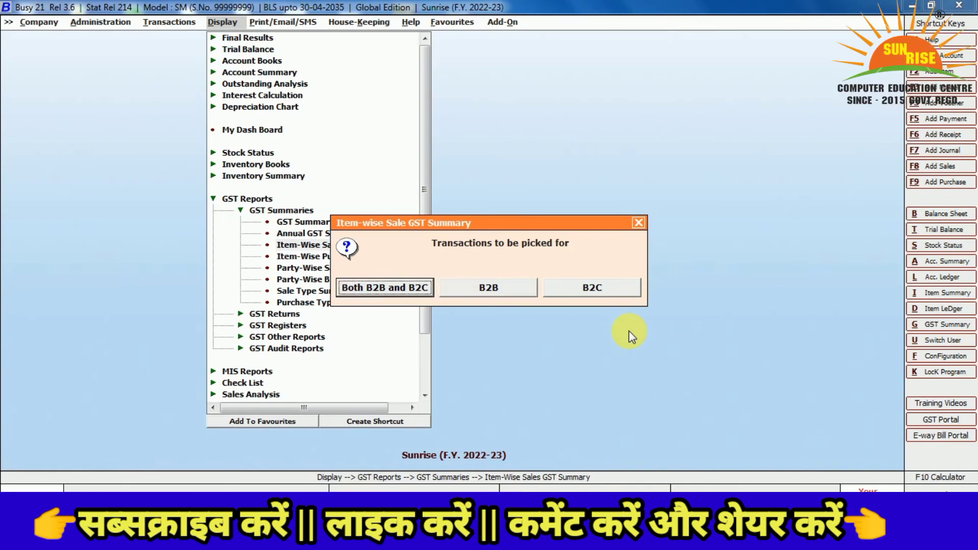
pyautogui.press('Right')
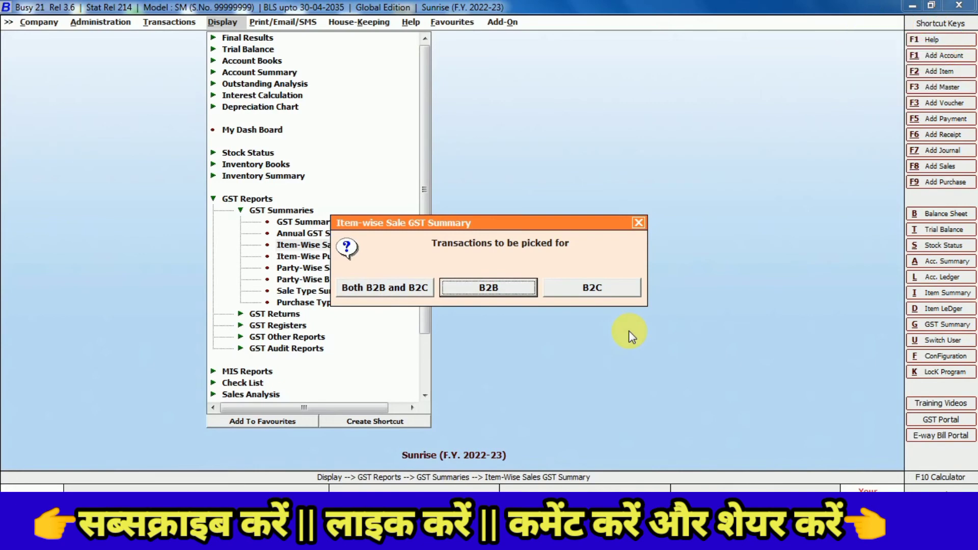
pyautogui.press('Right')
pyautogui.press('Right')
pyautogui.press('Return')
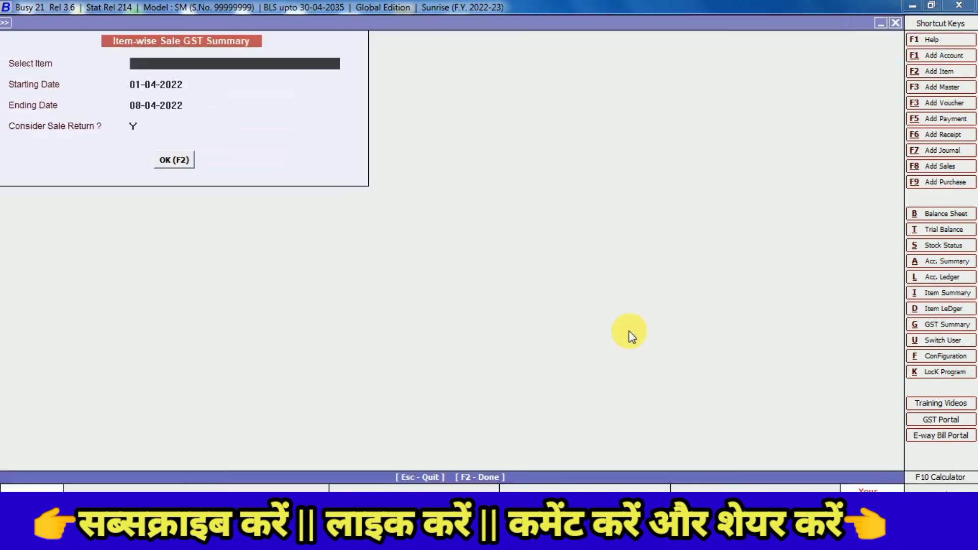
# Generate the summary for item TV, drill into its Sales Register, then close back to GST Summaries
pyautogui.press('Down')
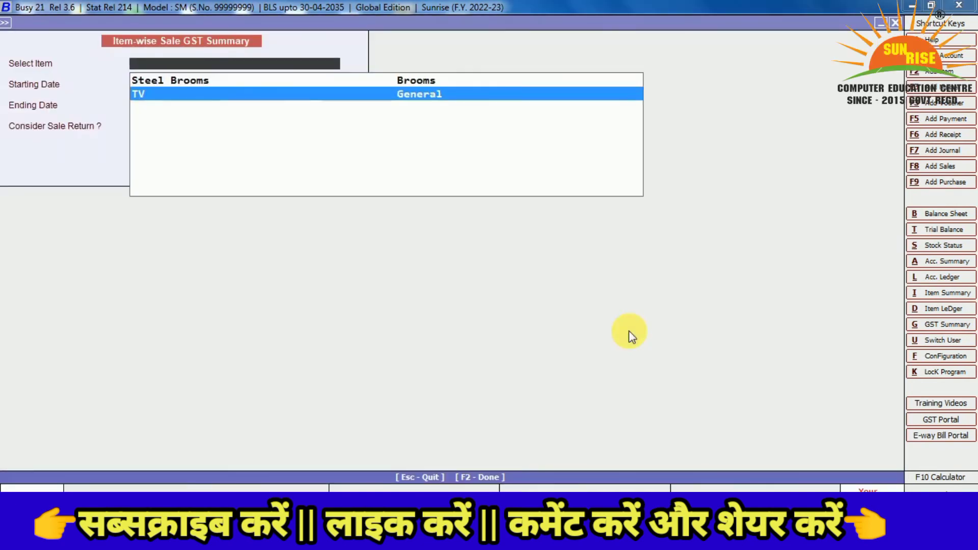
pyautogui.press('Return')
pyautogui.press('Return')
pyautogui.press('Return')
pyautogui.press('Return')
pyautogui.press('Return')
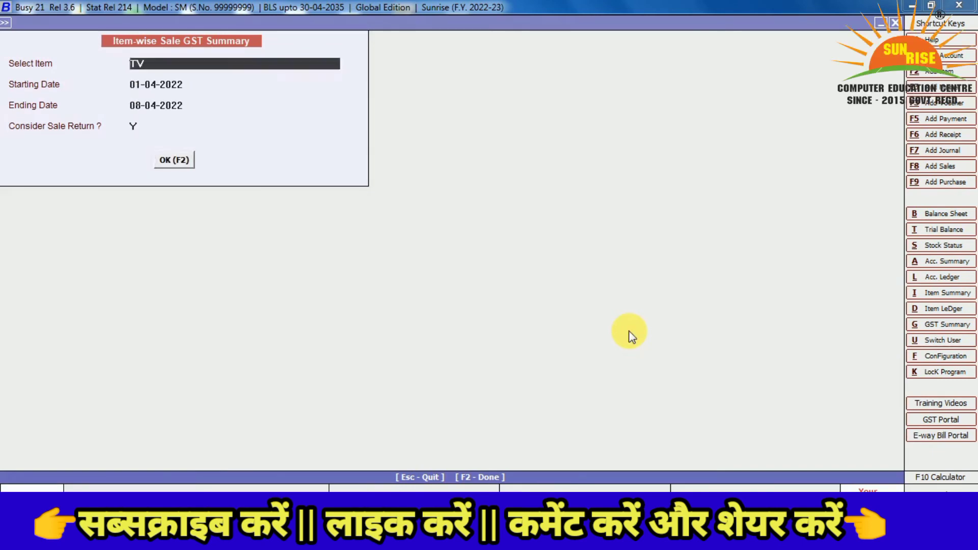
pyautogui.press('F2')
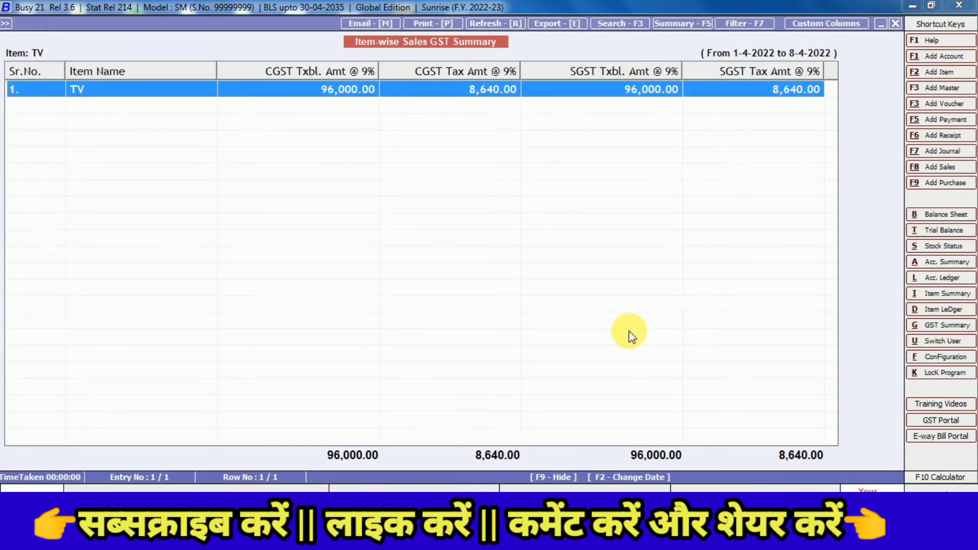
pyautogui.press('Return')
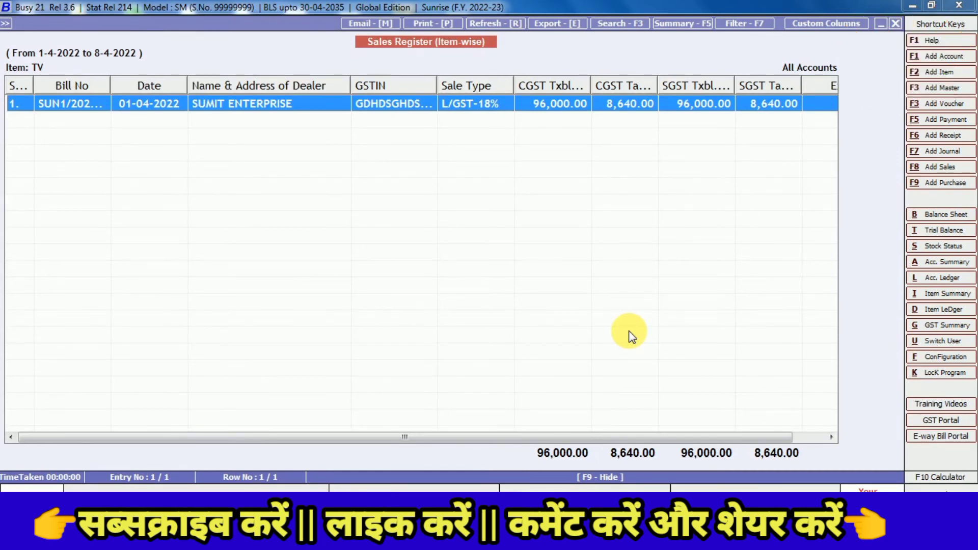
pyautogui.press('Escape')
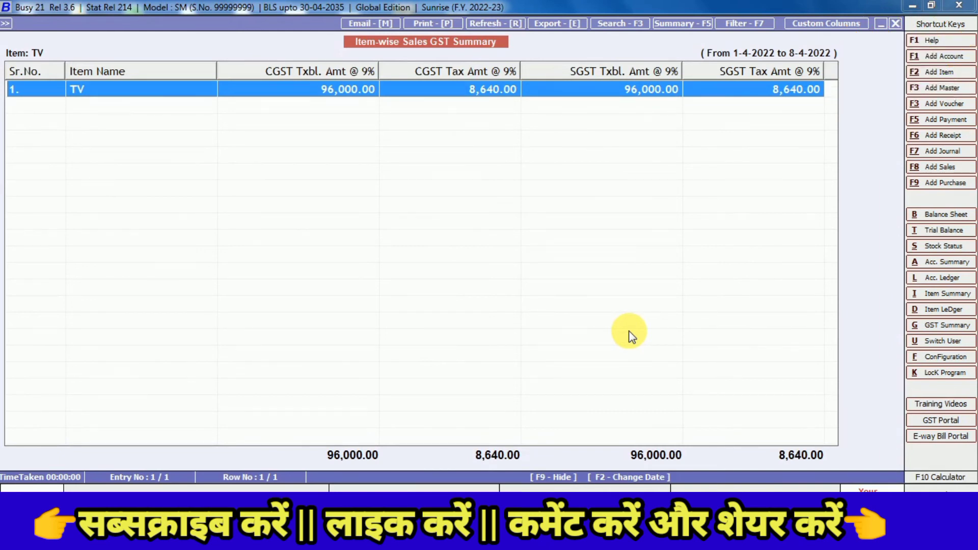
pyautogui.press('Escape')
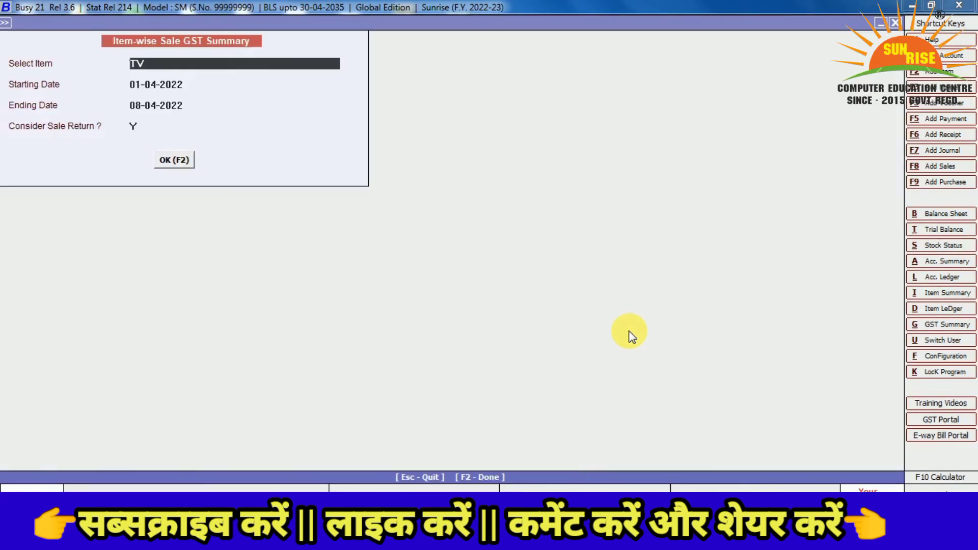
pyautogui.press('Escape')
pyautogui.press('Escape')
pyautogui.press('Escape')
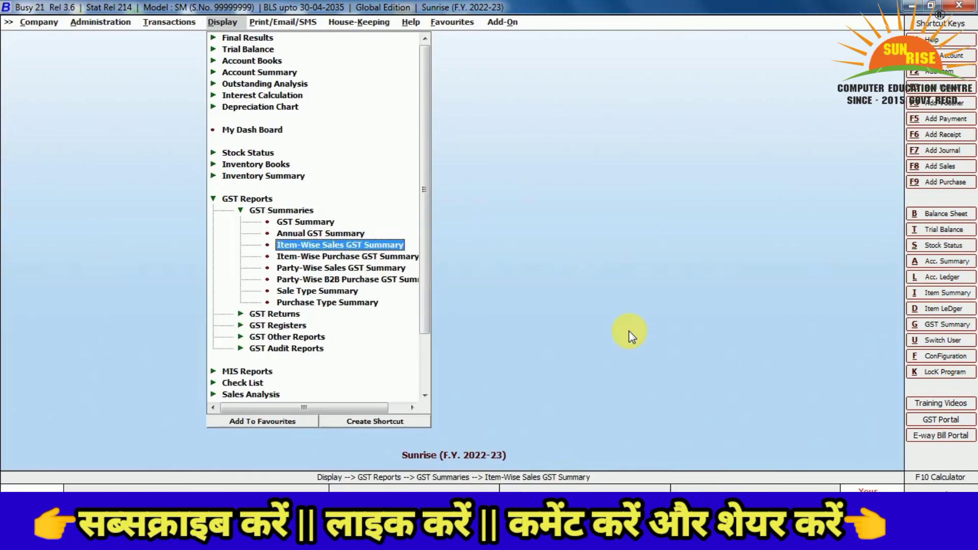
pyautogui.press('Escape')
# Collapse GST Summaries and expand GST Returns to show GSTR-1, GSTR-3B and related returns
pyautogui.press('Down')
pyautogui.press('Up')
pyautogui.press('Return')
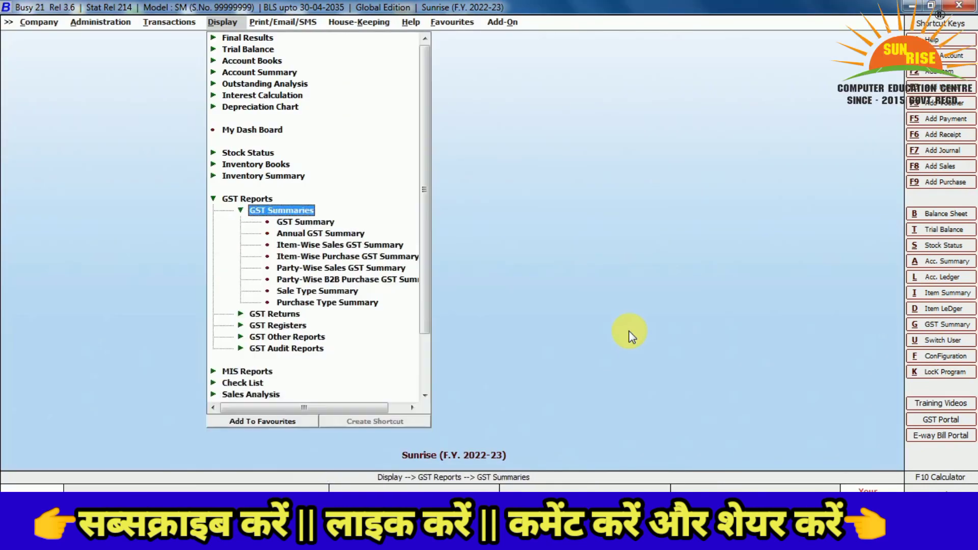
pyautogui.press('Down')
pyautogui.press('Down')
pyautogui.press('Down')
pyautogui.press('Down')
pyautogui.press('Down')
pyautogui.press('Down')
pyautogui.press('Down')
pyautogui.press('Down')
pyautogui.press('Down')
pyautogui.press('Up')
pyautogui.press('Up')
pyautogui.press('Up')
pyautogui.press('Up')
pyautogui.press('Up')
pyautogui.press('Up')
pyautogui.press('Up')
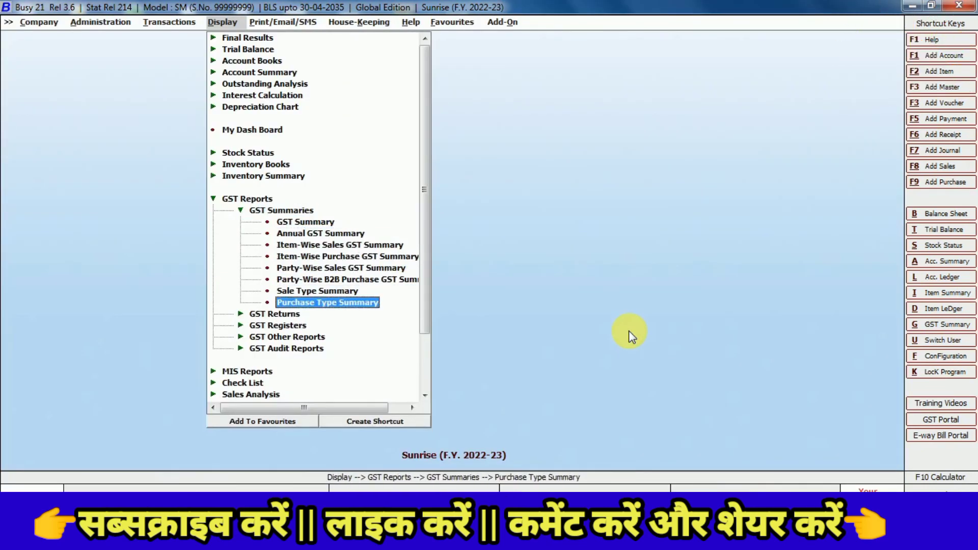
pyautogui.press('Up')
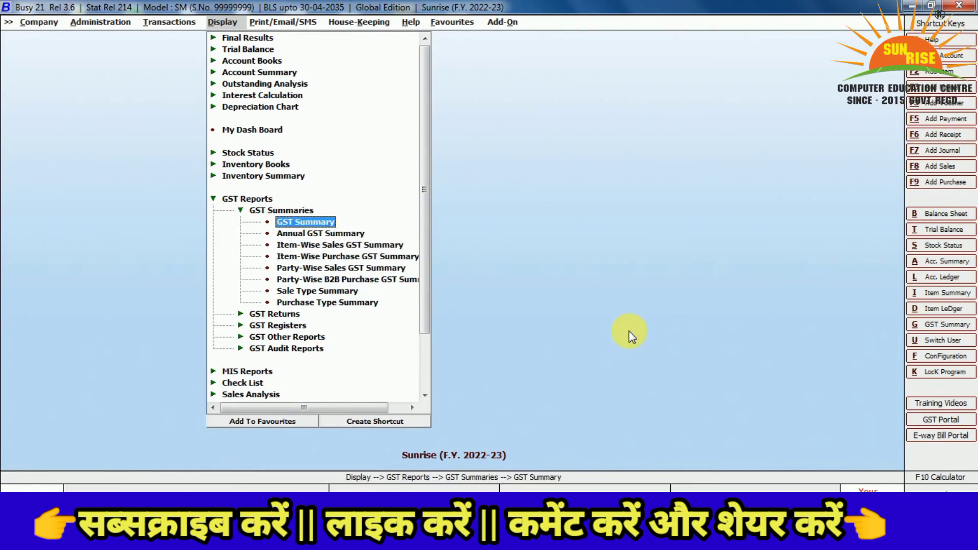
pyautogui.press('Up')
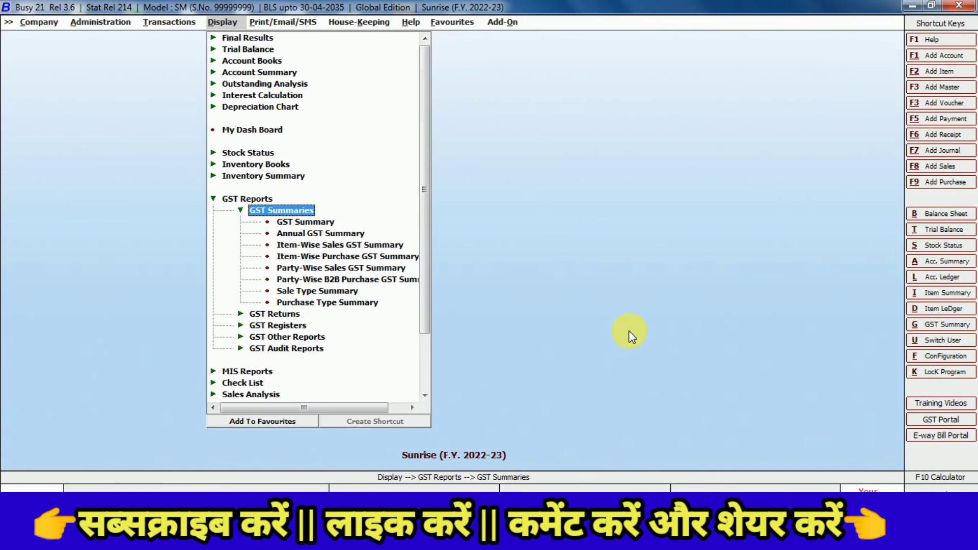
pyautogui.press('Left')
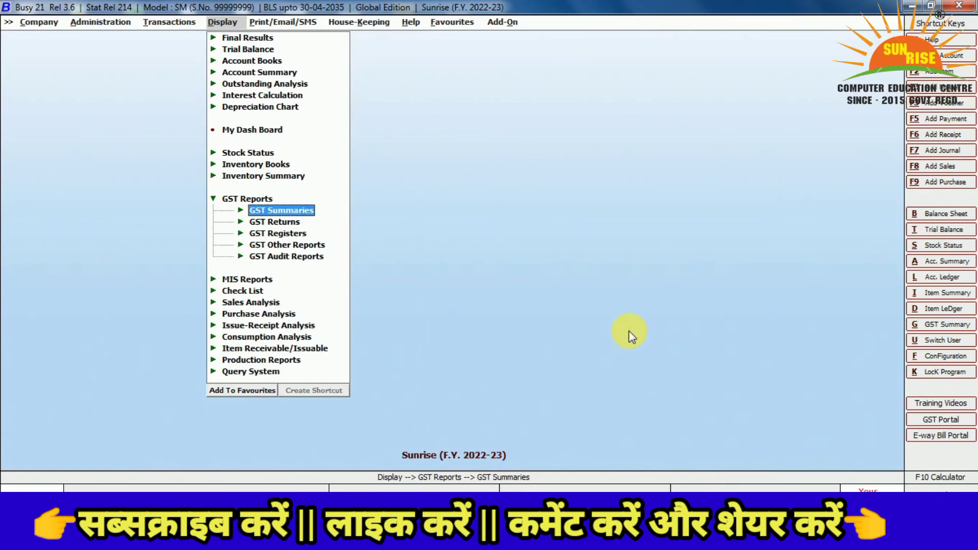
pyautogui.press('Down')
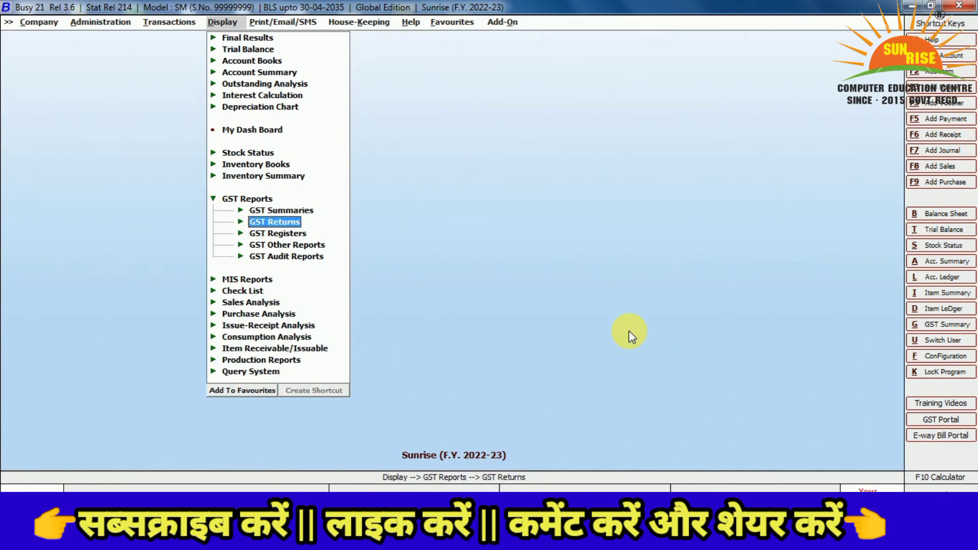
pyautogui.press('Right')
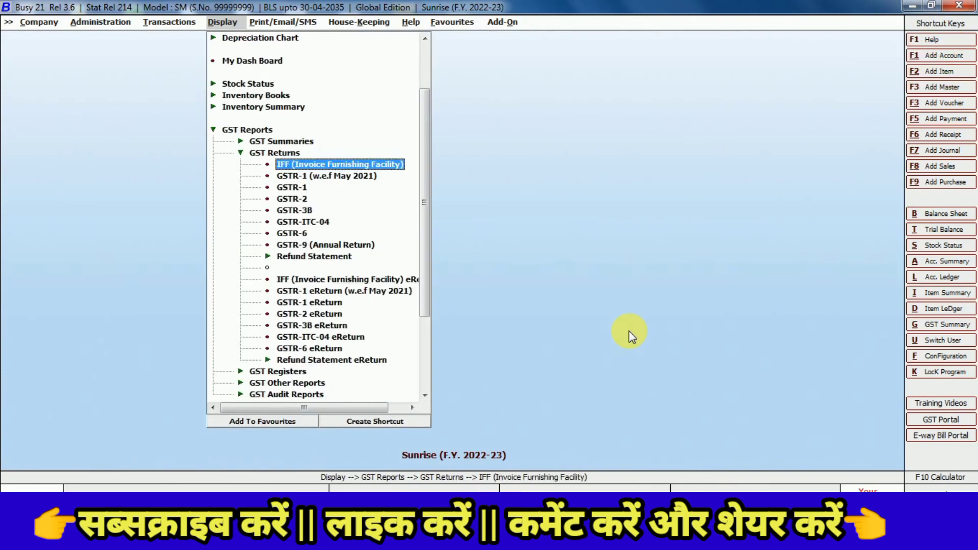
# Highlight GSTR-1 (w.e.f May 2021) in the GST Returns list
pyautogui.press('Down')
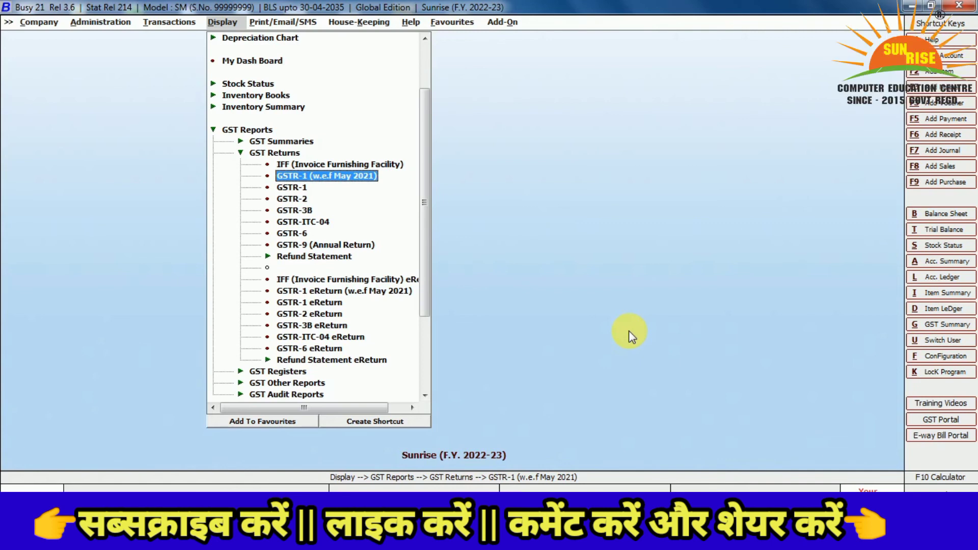
pyautogui.press('Down')
pyautogui.press('Down')
pyautogui.press('Down')
pyautogui.press('Down')
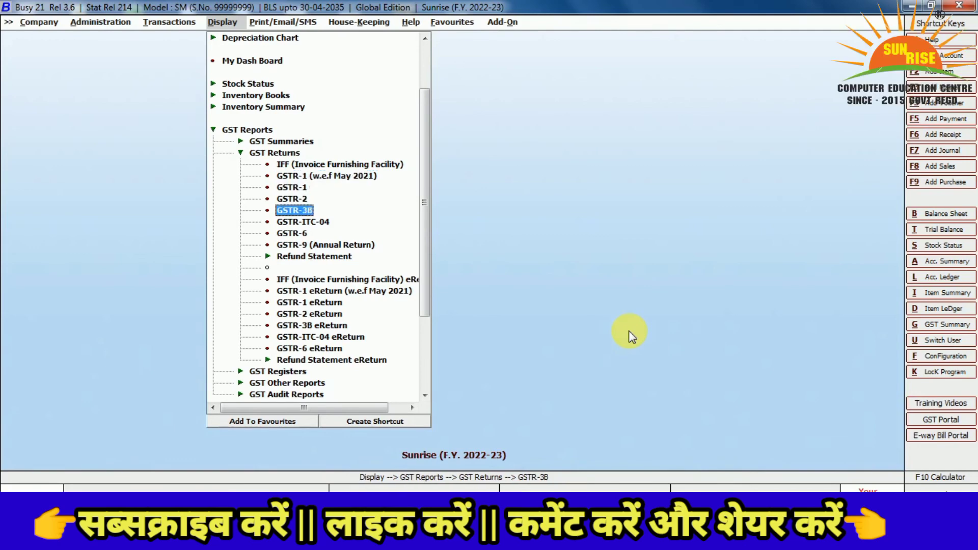
pyautogui.press('Up')
pyautogui.press('Up')
pyautogui.press('Up')
pyautogui.press('Up')
# Generate the GSTR-1 report for 01-04-2022 to 08-04-2022 with the default options
pyautogui.press('Return')
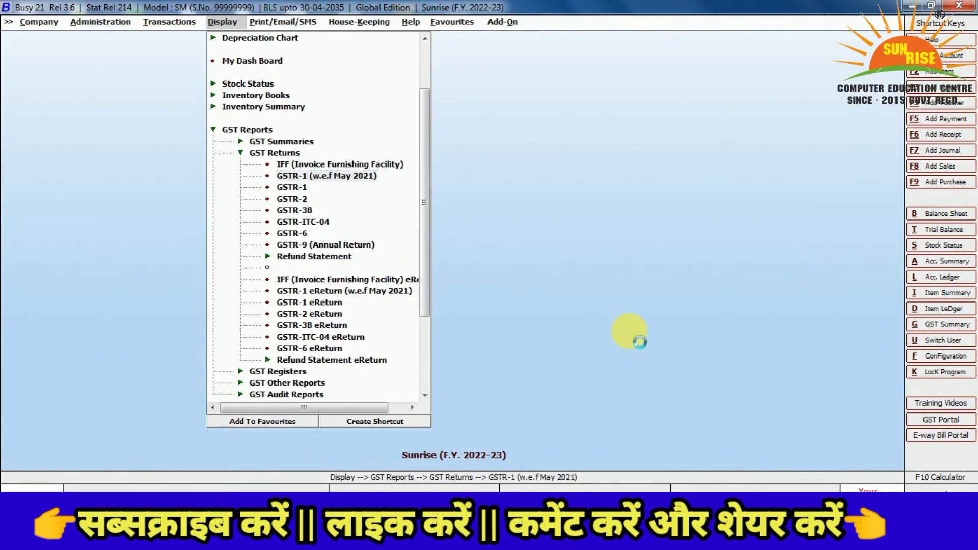
pyautogui.press('Return')
pyautogui.press('Return')
pyautogui.press('Return')
pyautogui.press('Return')
pyautogui.press('Return')
pyautogui.press('Return')
pyautogui.press('Return')
pyautogui.press('Return')
pyautogui.press('Return')
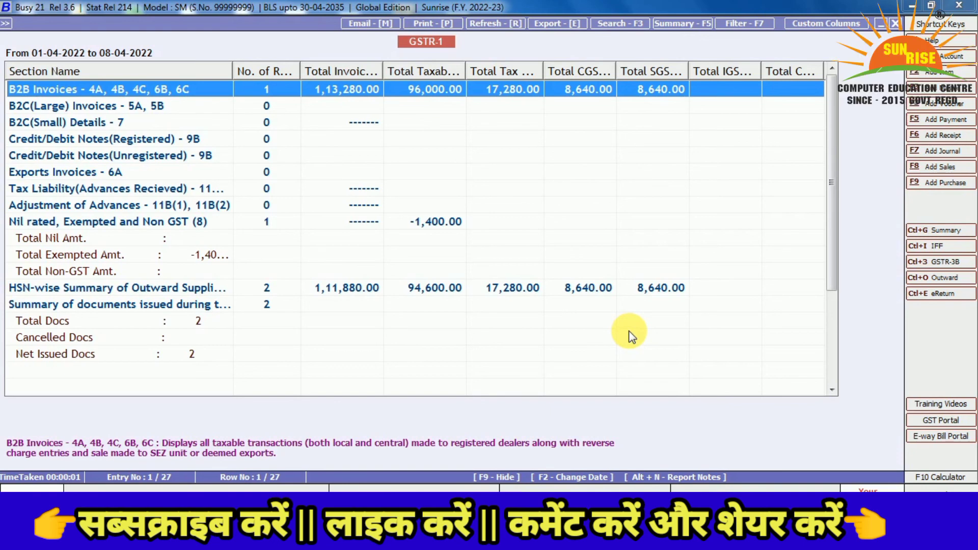
pyautogui.click(940, 536)
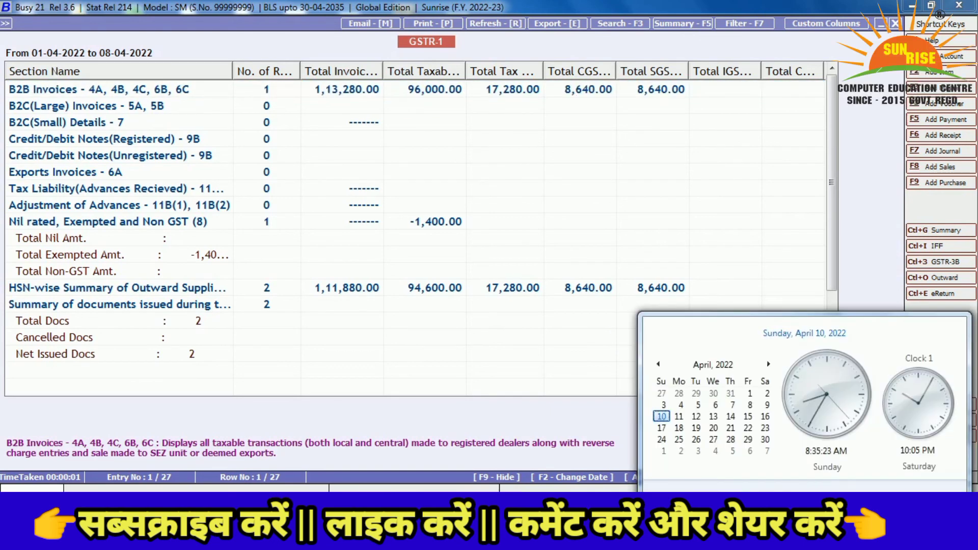
pyautogui.click(795, 277)
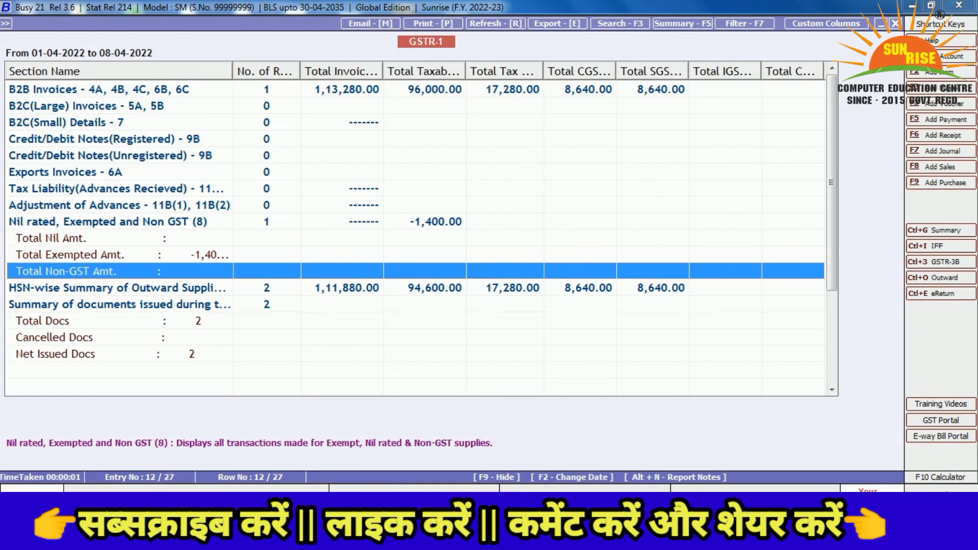
# Review the report rows from B2B Invoices down to Total Non-GST Amt
pyautogui.press('Up')
pyautogui.press('Up')
pyautogui.press('Up')
pyautogui.press('Up')
pyautogui.press('Up')
pyautogui.press('Up')
pyautogui.press('Up')
pyautogui.press('Up')
pyautogui.press('Up')
pyautogui.press('Up')
pyautogui.press('Up')
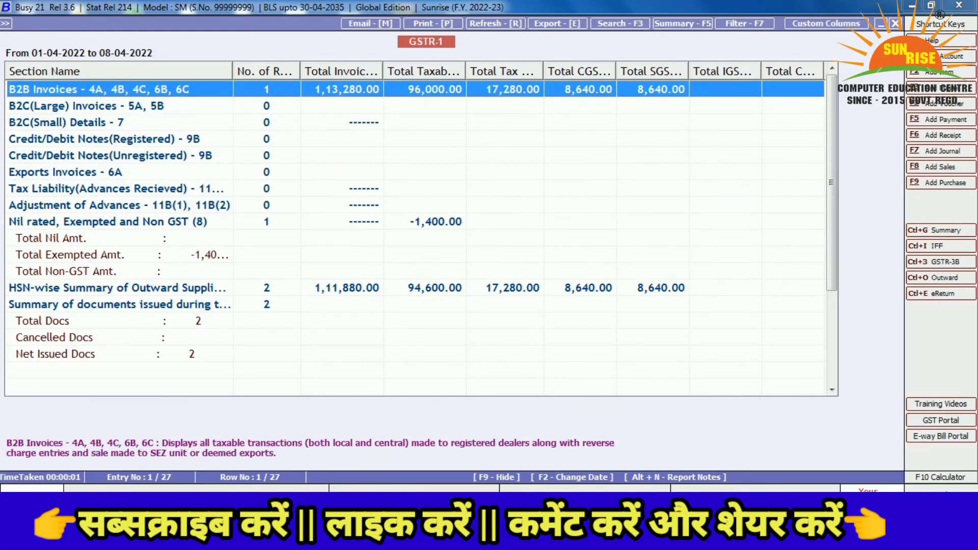
pyautogui.press('Down')
pyautogui.press('Up')
pyautogui.press('Down')
pyautogui.press('Down')
pyautogui.press('Down')
pyautogui.press('Down')
pyautogui.press('Down')
pyautogui.press('Down')
pyautogui.press('Down')
pyautogui.press('Down')
pyautogui.press('Down')
pyautogui.press('Down')
pyautogui.press('Down')
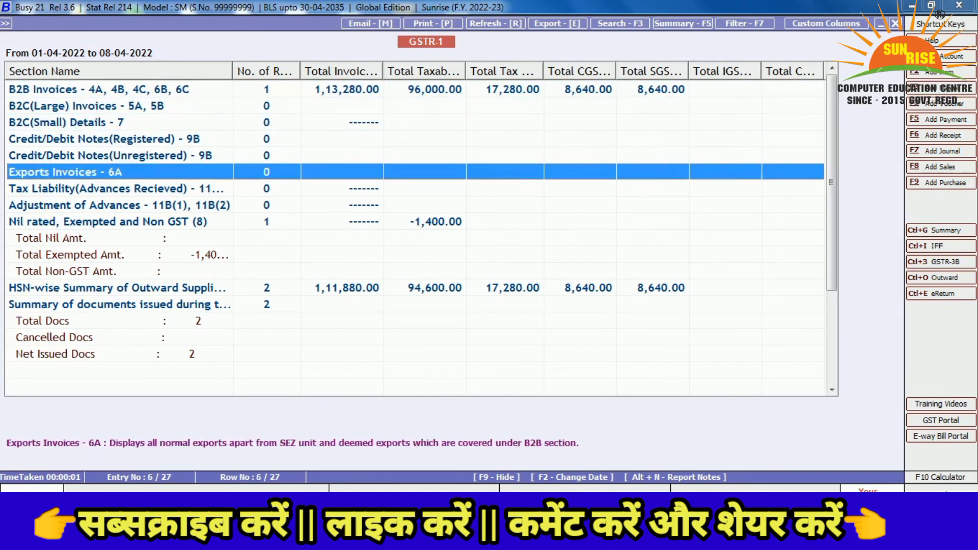
# Close the GSTR-1 report and expand the GST Returns list
pyautogui.press('Escape')
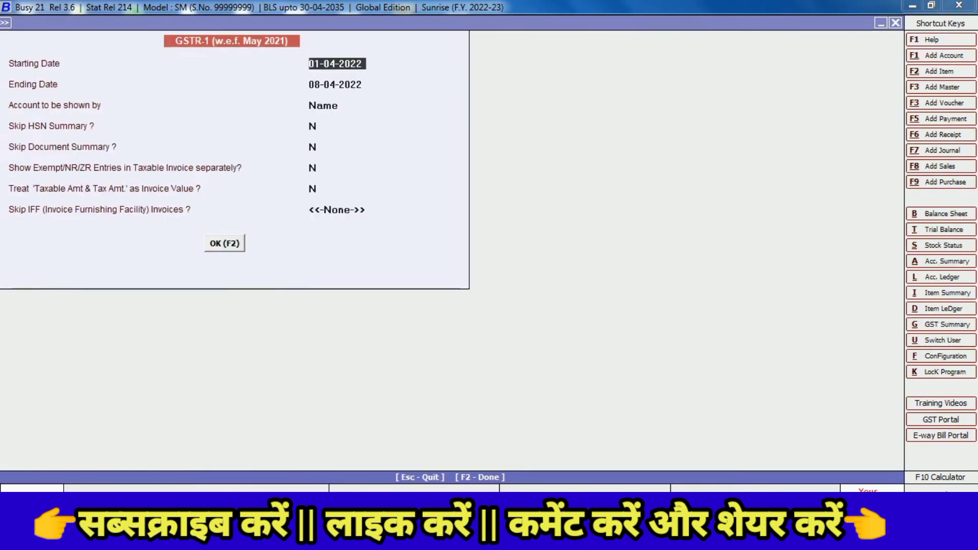
pyautogui.press('Escape')
pyautogui.press('Down')
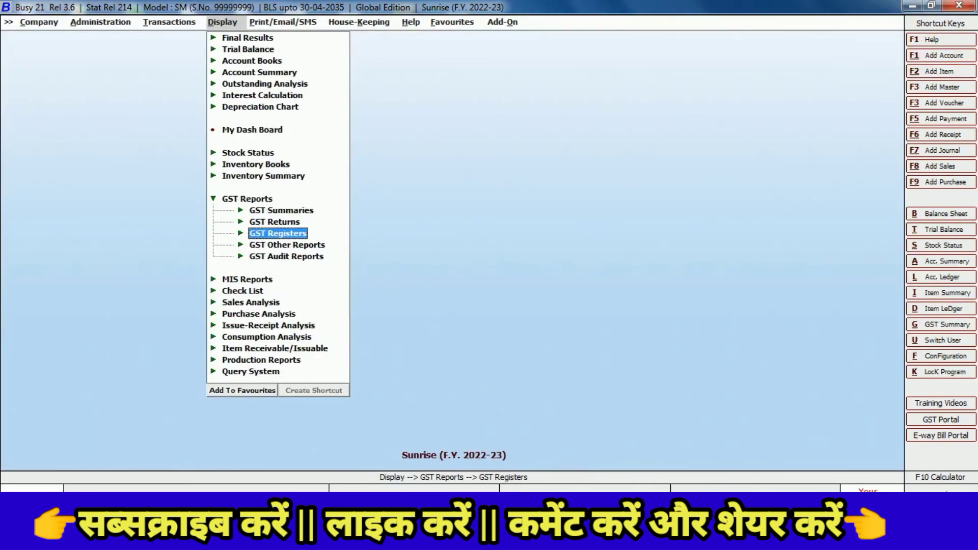
pyautogui.press('Up')
pyautogui.press('Right')
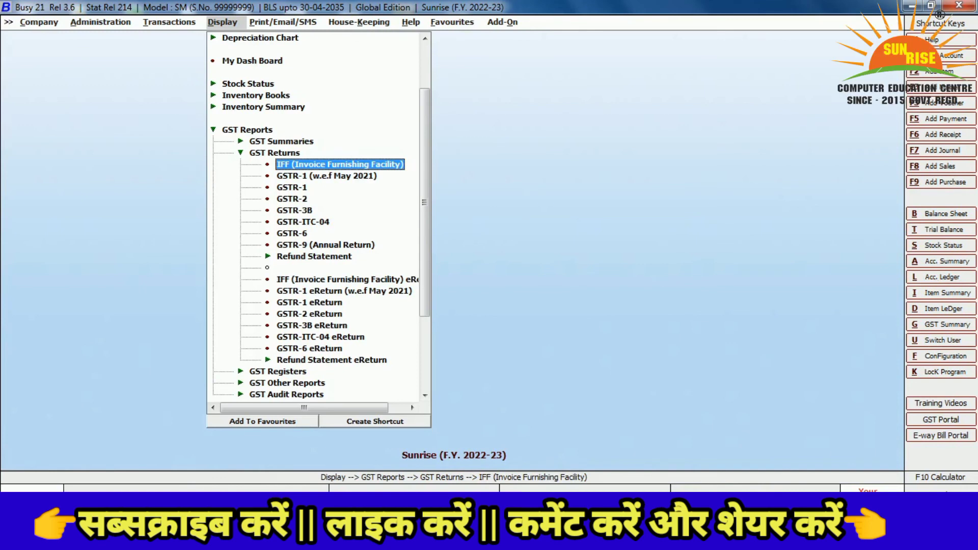
# Try opening the Refund S01A eReturn and dismiss the missing company GSTIN warning
pyautogui.press('Down')
pyautogui.press('Down')
pyautogui.press('Down')
pyautogui.press('Down')
pyautogui.press('Down')
pyautogui.press('Down')
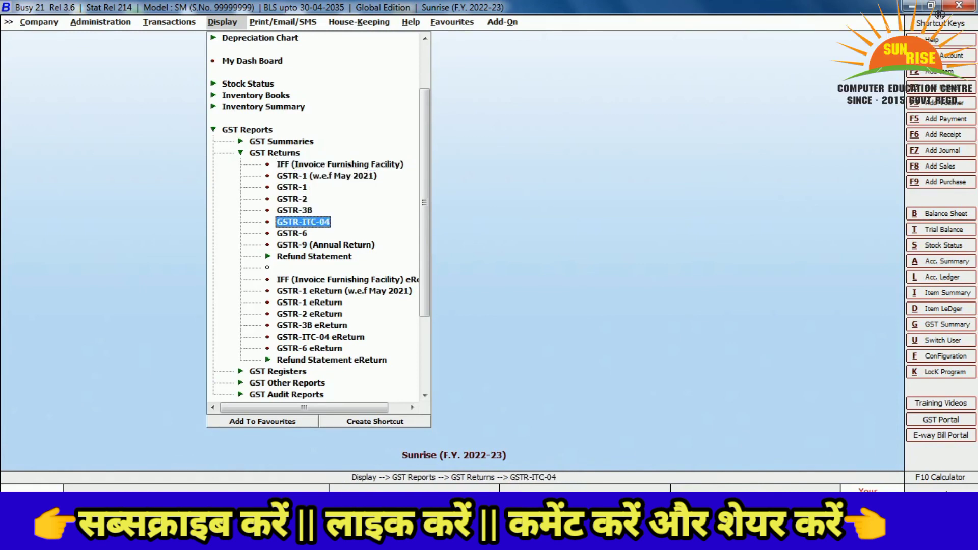
pyautogui.press('Down')
pyautogui.press('Down')
pyautogui.press('Down')
pyautogui.press('Down')
pyautogui.press('Down')
pyautogui.press('Down')
pyautogui.press('Down')
pyautogui.press('Down')
pyautogui.press('Down')
pyautogui.press('Down')
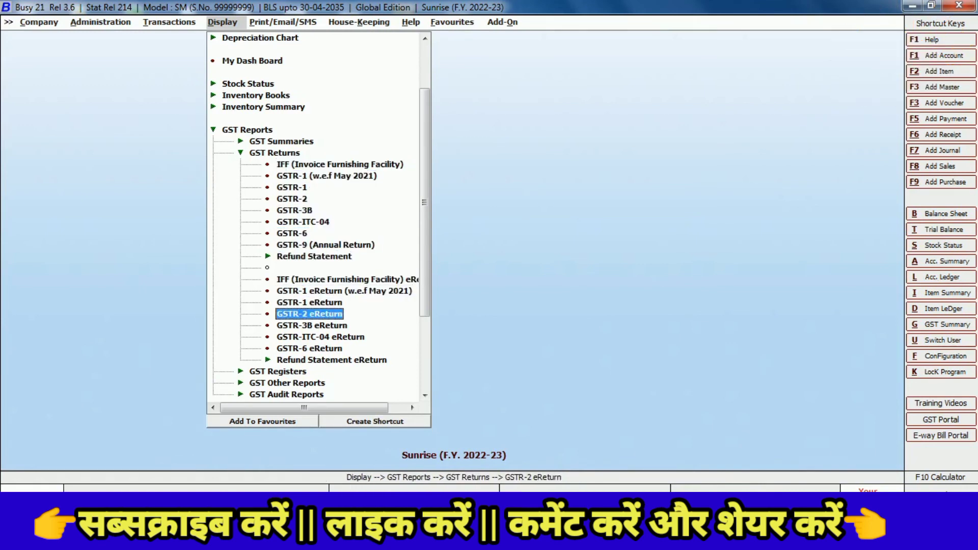
pyautogui.press('Down')
pyautogui.press('Right')
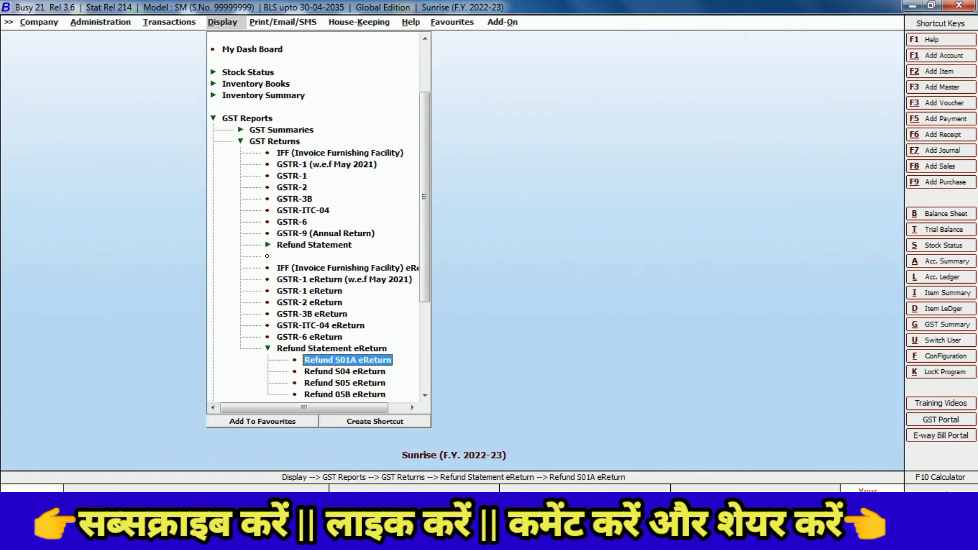
pyautogui.press('Return')
pyautogui.press('Escape')
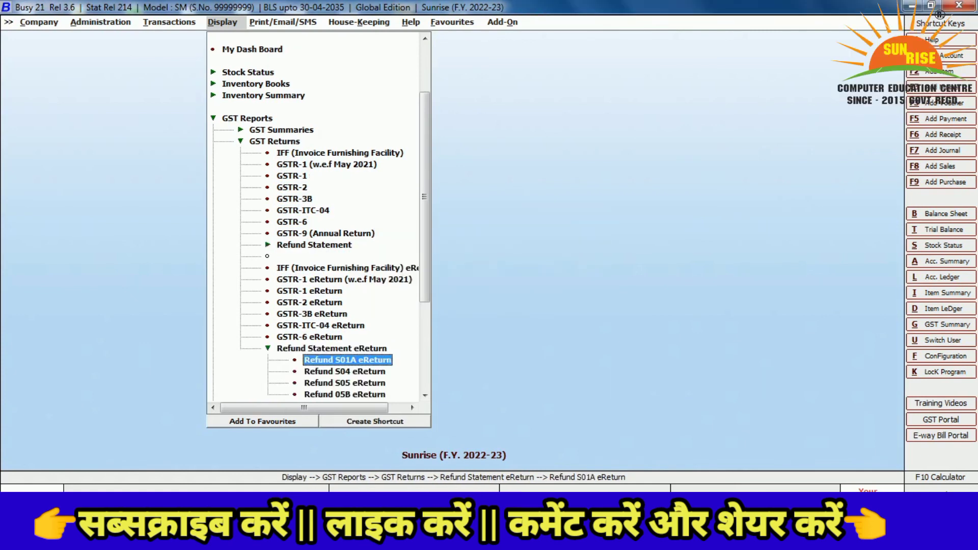
# Move back up the returns list and select GSTR-3B
pyautogui.press('Left')
pyautogui.press('Left')
pyautogui.press('Up')
pyautogui.press('Up')
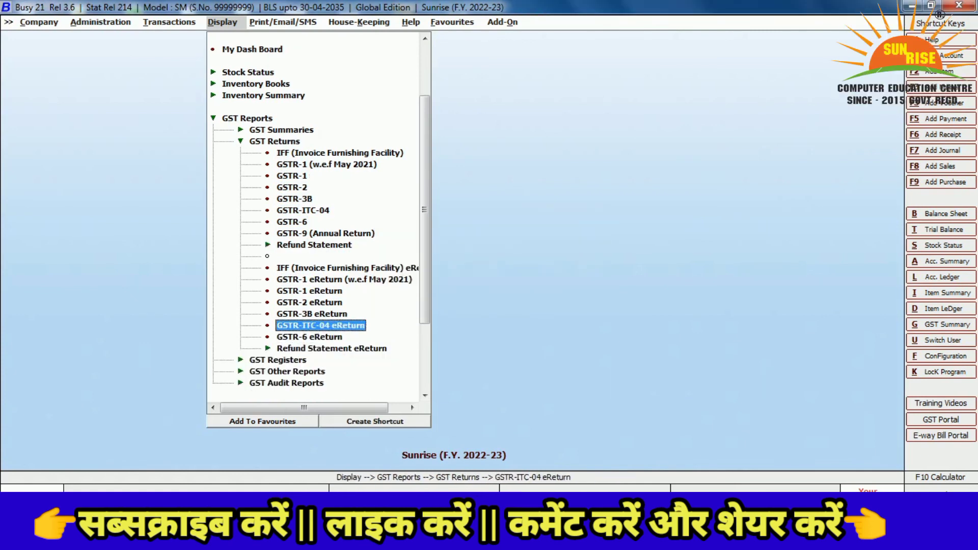
pyautogui.press('Up')
pyautogui.press('Up')
pyautogui.press('Up')
pyautogui.press('Up')
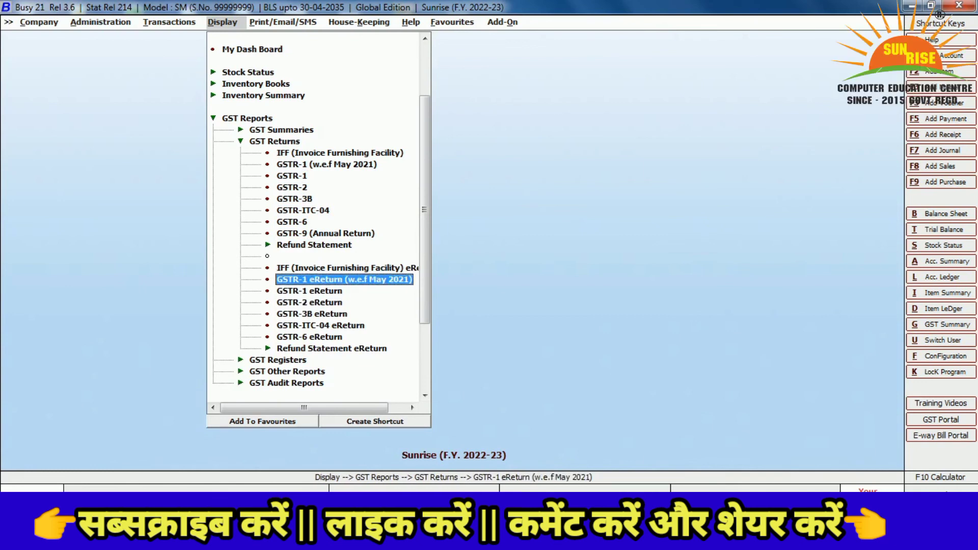
pyautogui.press('Up')
pyautogui.press('Up')
pyautogui.press('Up')
pyautogui.press('Up')
pyautogui.press('Up')
pyautogui.press('Up')
pyautogui.press('Up')
pyautogui.press('Up')
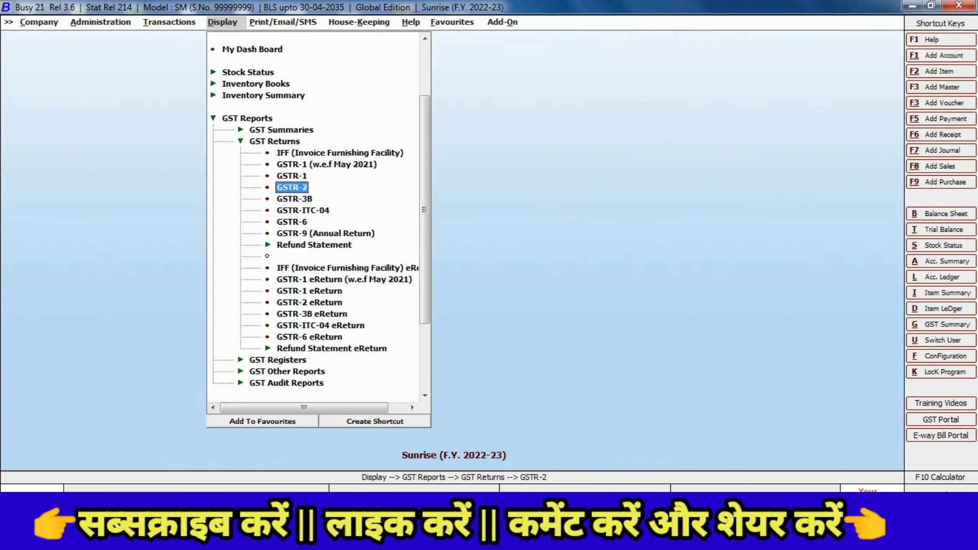
pyautogui.press('Down')
# Generate the Form GSTR-3B report with the default options
pyautogui.press('Return')
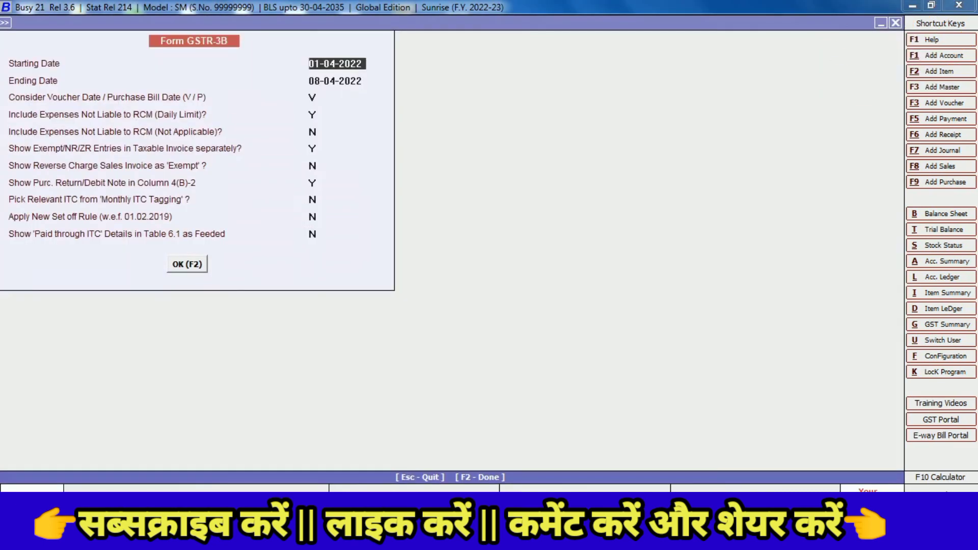
pyautogui.press('Return')
pyautogui.press('Return')
pyautogui.press('Return')
pyautogui.press('Return')
pyautogui.press('Return')
pyautogui.press('Return')
pyautogui.press('Return')
pyautogui.press('Return')
pyautogui.press('Return')
pyautogui.press('Return')
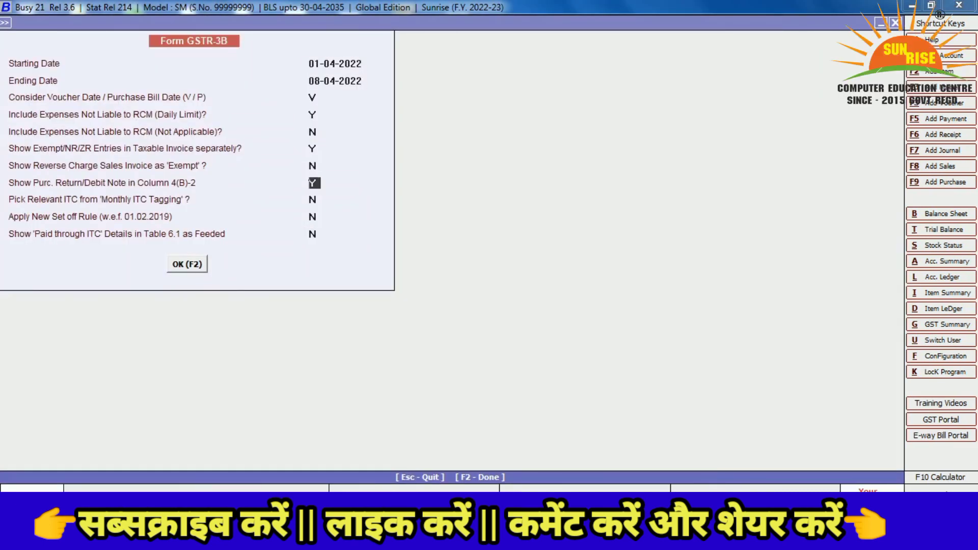
pyautogui.press('Return')
pyautogui.press('Return')
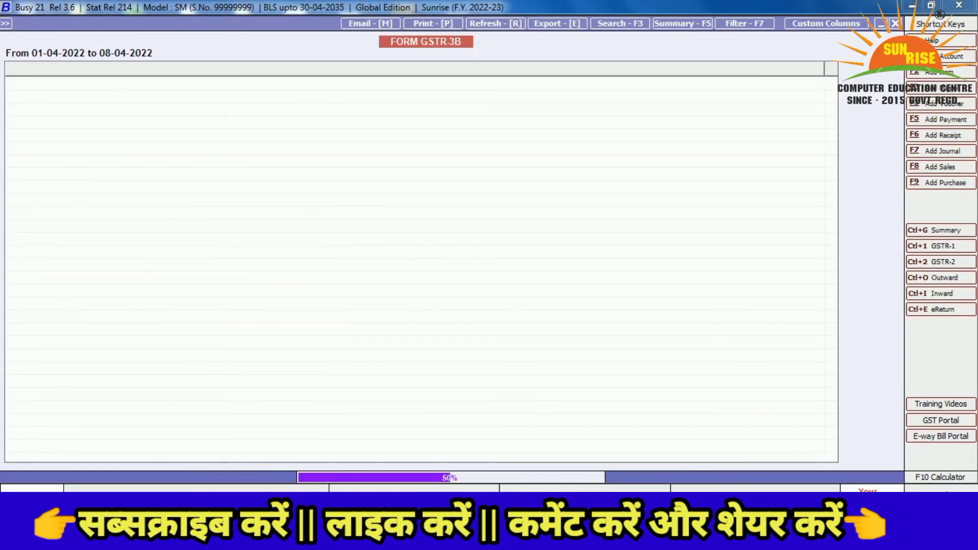
# Review Eligible ITC (54,000.00 IGST, 72,000.00 CGST and SGST) and exempt supplies sections
pyautogui.press('Down')
pyautogui.press('Down')
pyautogui.press('Down')
pyautogui.press('Down')
pyautogui.press('Down')
pyautogui.press('Down')
pyautogui.press('Down')
pyautogui.press('Down')
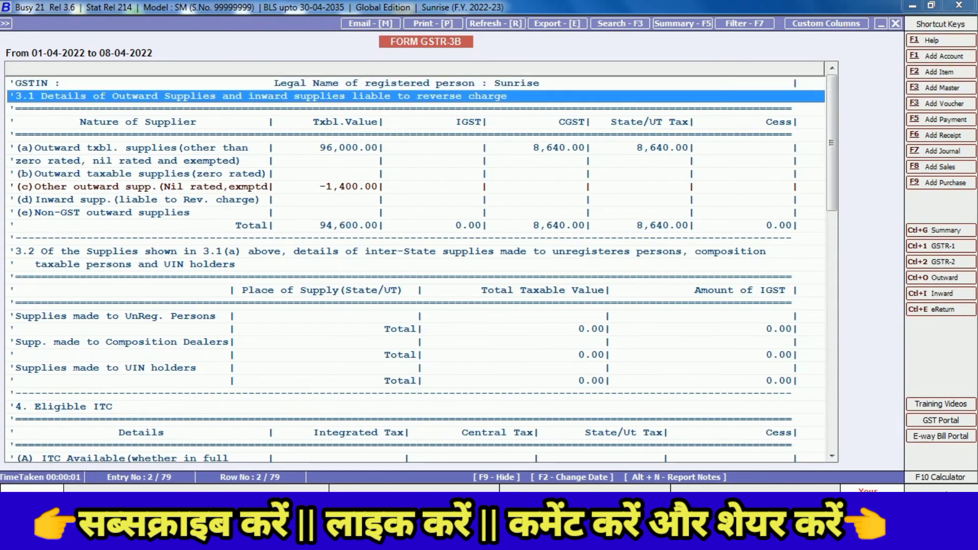
pyautogui.press('Down')
pyautogui.press('Down')
pyautogui.press('Down')
pyautogui.press('Down')
pyautogui.press('Down')
pyautogui.press('Down')
pyautogui.press('Down')
pyautogui.press('Down')
pyautogui.press('Down')
pyautogui.press('Down')
pyautogui.press('Down')
pyautogui.press('Down')
pyautogui.press('Down')
pyautogui.press('Down')
pyautogui.press('Down')
pyautogui.press('Down')
pyautogui.press('Down')
pyautogui.press('Down')
pyautogui.press('Down')
pyautogui.press('Down')
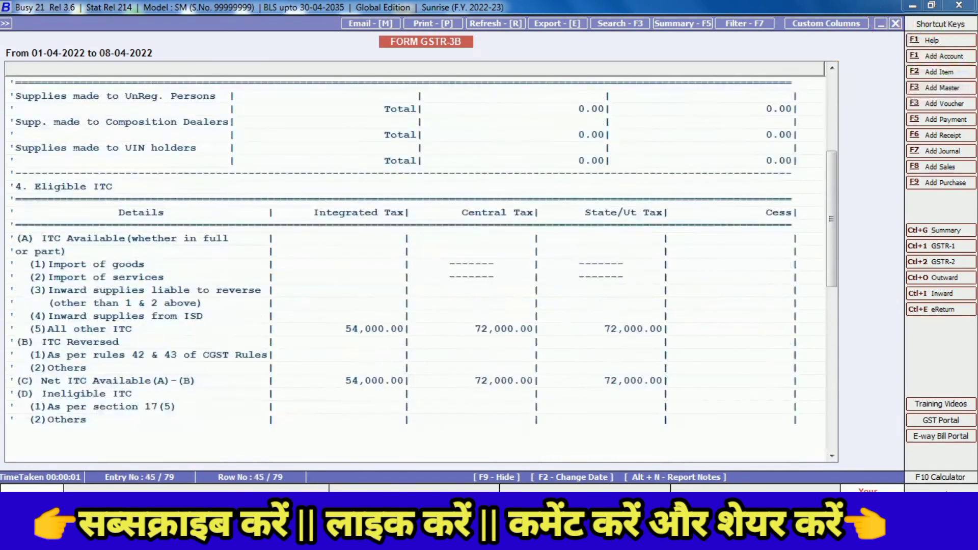
pyautogui.press('Down')
pyautogui.press('Down')
pyautogui.press('Down')
pyautogui.press('Down')
pyautogui.press('Down')
pyautogui.press('Down')
pyautogui.press('Down')
pyautogui.press('Down')
pyautogui.press('Down')
pyautogui.press('Down')
pyautogui.press('Down')
pyautogui.press('Down')
pyautogui.press('Down')
pyautogui.press('Down')
pyautogui.press('Down')
pyautogui.press('Down')
pyautogui.press('Down')
pyautogui.press('Down')
pyautogui.press('Down')
pyautogui.press('Down')
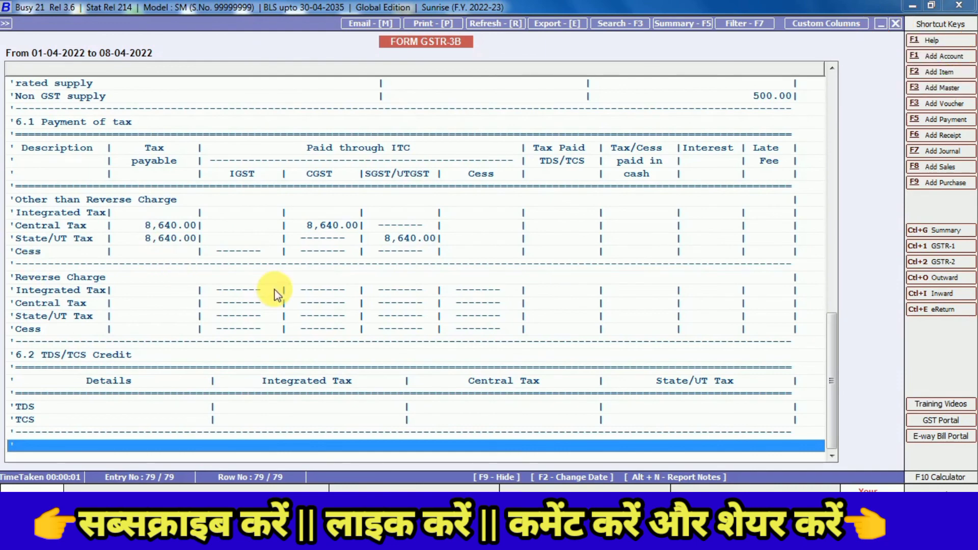
pyautogui.moveTo(831, 351); pyautogui.dragTo(827, 180)
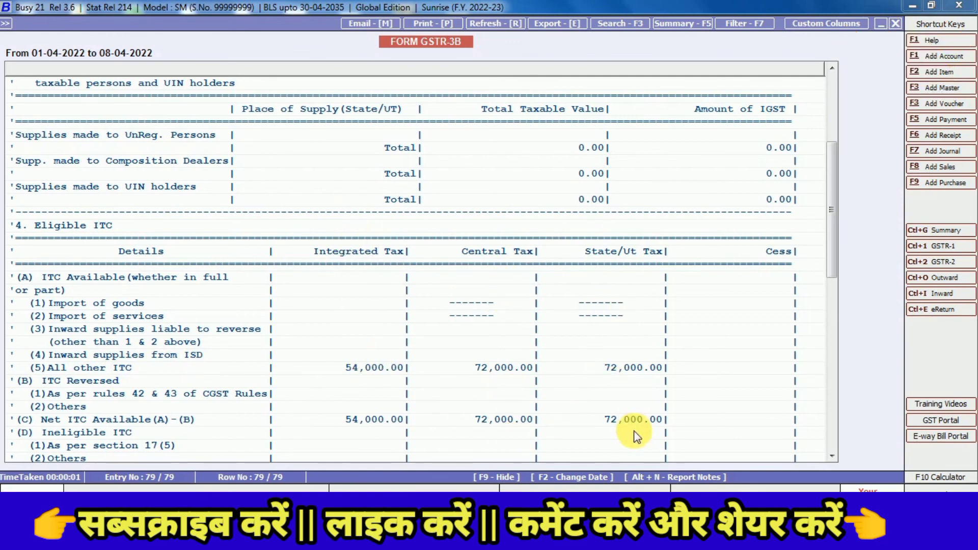
pyautogui.moveTo(835, 196); pyautogui.dragTo(836, 253)
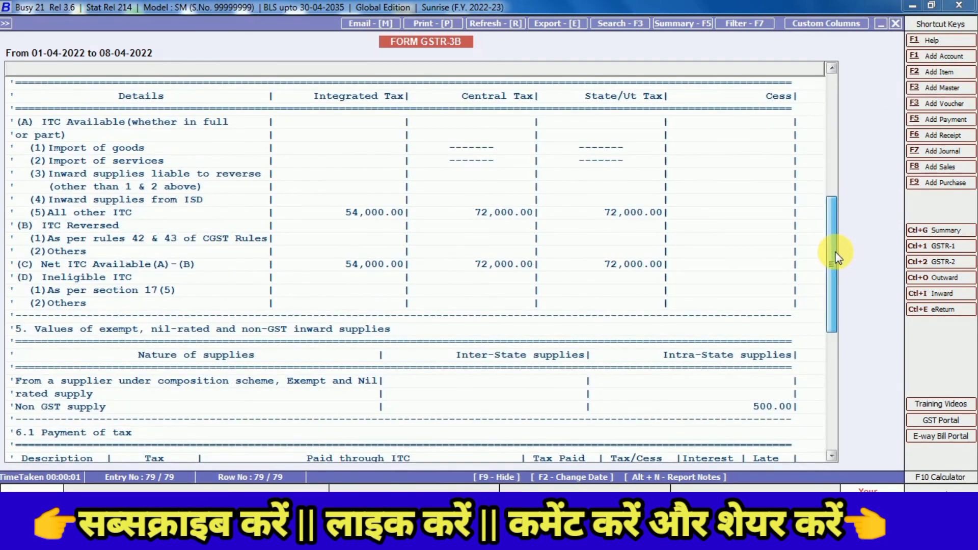
# Close GSTR-3B and go to GST Reports in the Print/Email/SMS reports list
pyautogui.press('Escape')
pyautogui.press('Escape')
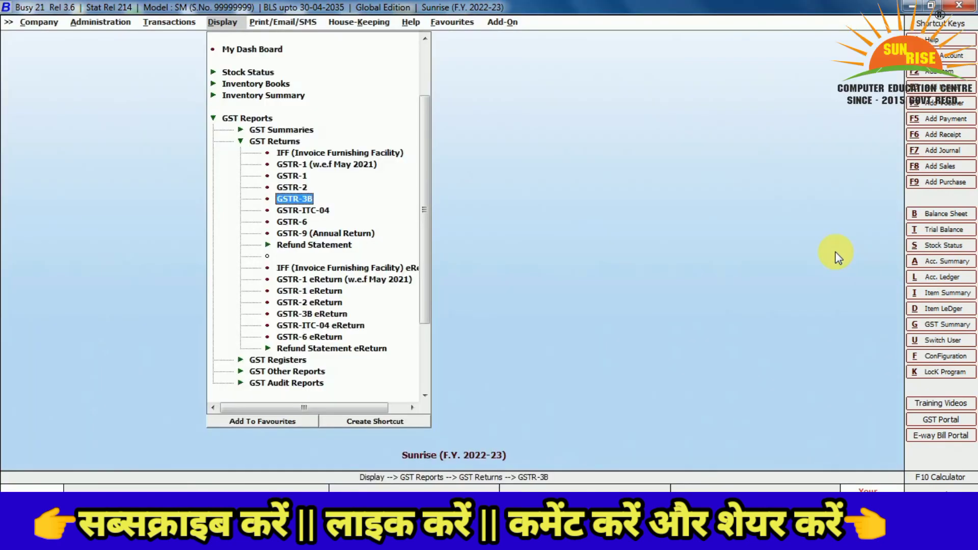
pyautogui.press('Escape')
pyautogui.press('Return')
pyautogui.press('Down')
pyautogui.press('Down')
pyautogui.press('Down')
pyautogui.press('Down')
pyautogui.press('Down')
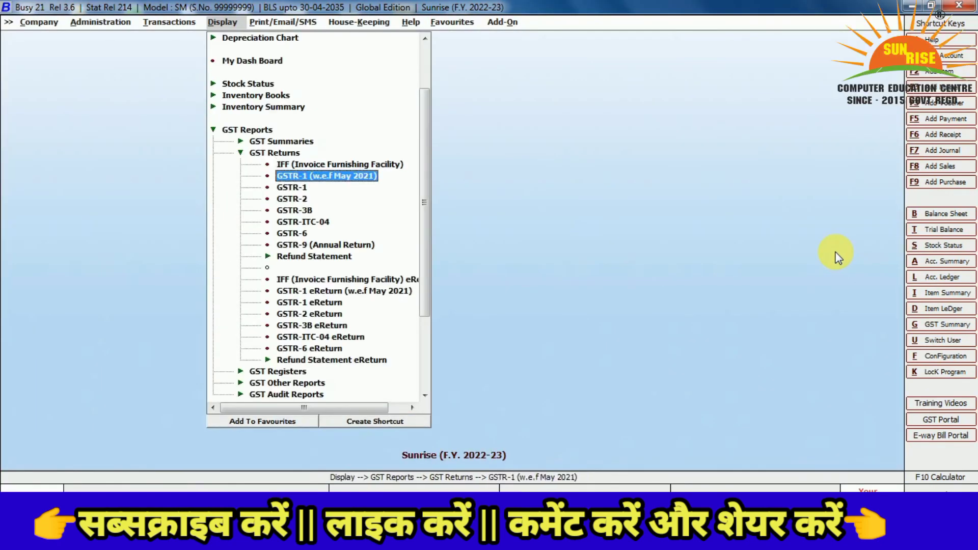
pyautogui.press('Right')
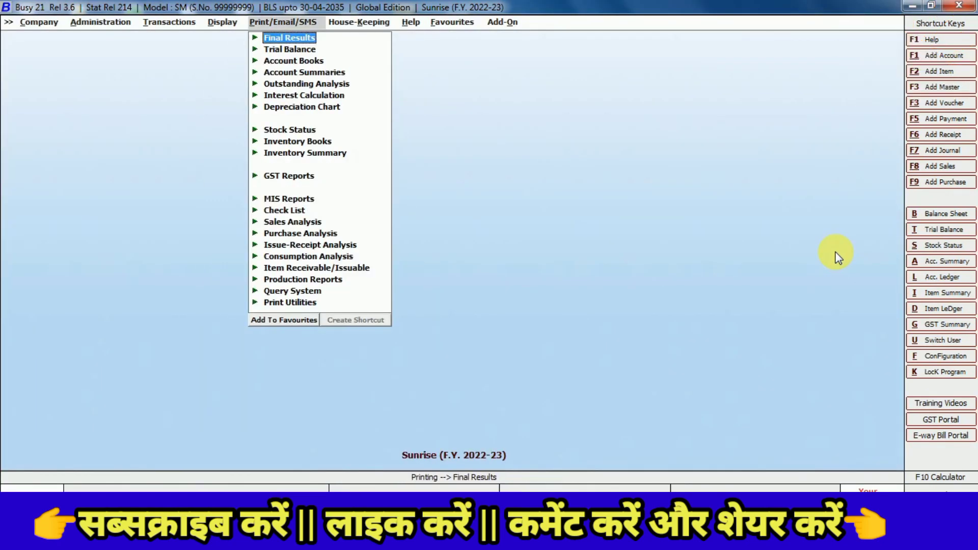
pyautogui.press('Down')
pyautogui.press('Down')
pyautogui.press('Down')
pyautogui.press('Down')
pyautogui.press('Down')
pyautogui.press('Down')
pyautogui.press('Left')
pyautogui.press('Right')
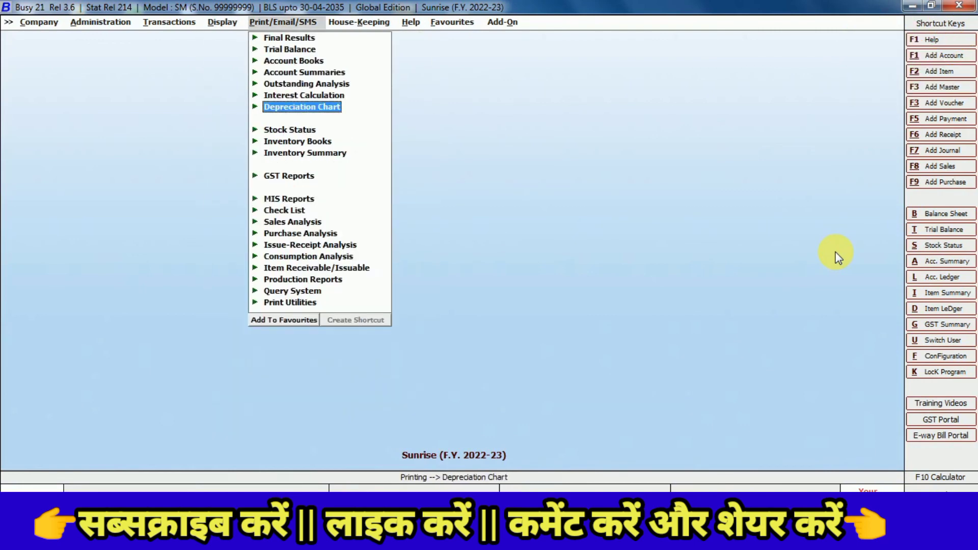
pyautogui.press('Down')
pyautogui.press('Down')
pyautogui.press('Down')
pyautogui.press('Down')
pyautogui.press('Down')
pyautogui.press('Up')
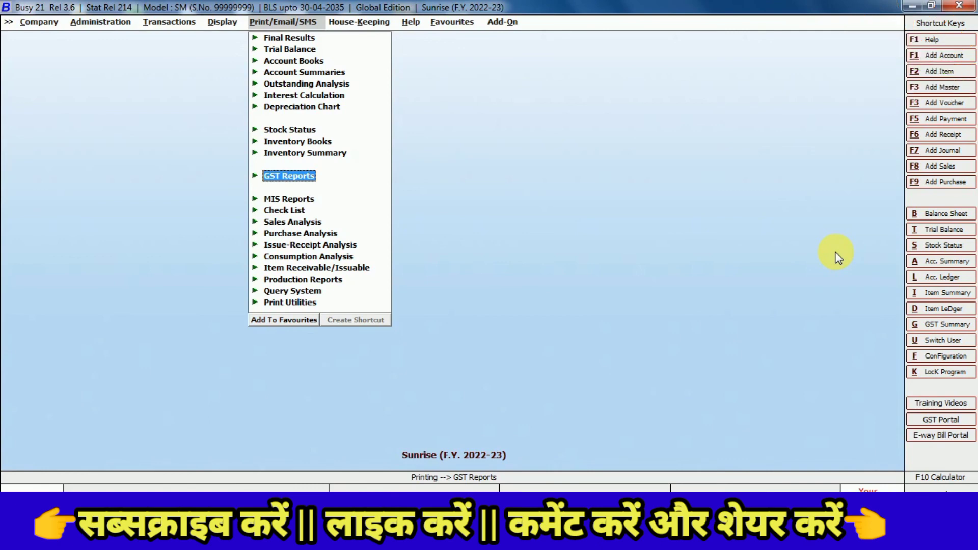
# Open the GSTR-1 (w.e.f May 2021) print options under GST Reports > GST Returns
pyautogui.press('Return')
pyautogui.press('Down')
pyautogui.press('Up')
pyautogui.press('Down')
pyautogui.press('Return')
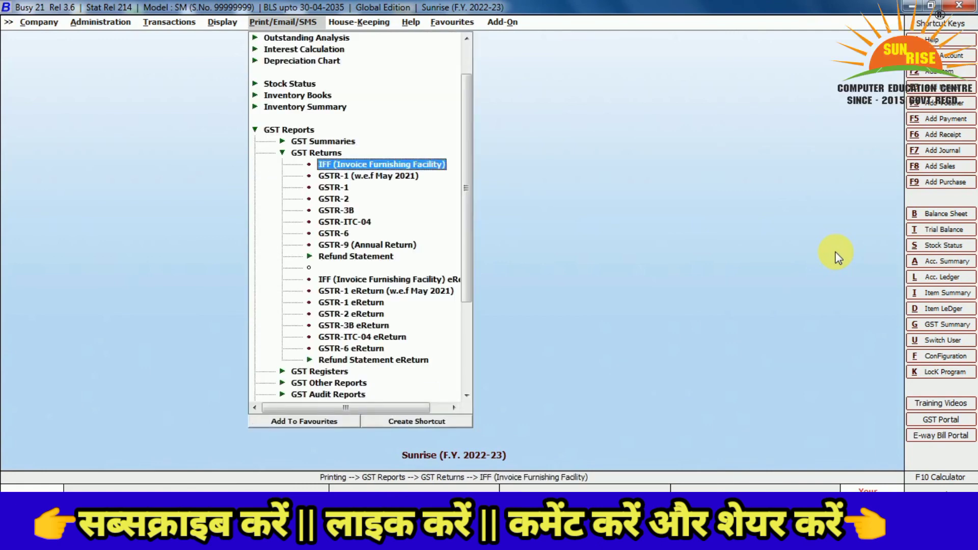
pyautogui.press('Down')
pyautogui.press('Down')
pyautogui.press('Up')
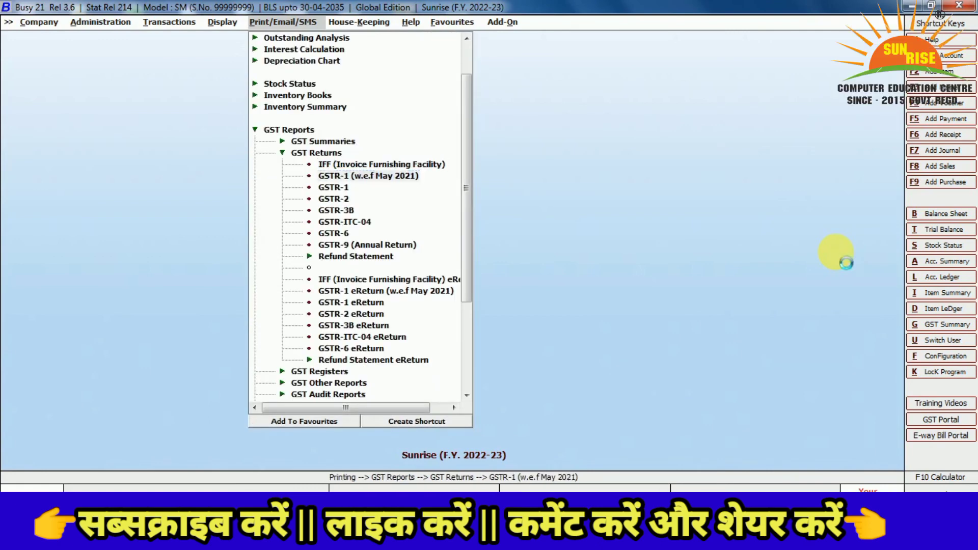
pyautogui.press('Return')
# Preview the GSTR-1 report with the default options
pyautogui.press('Return')
pyautogui.press('Return')
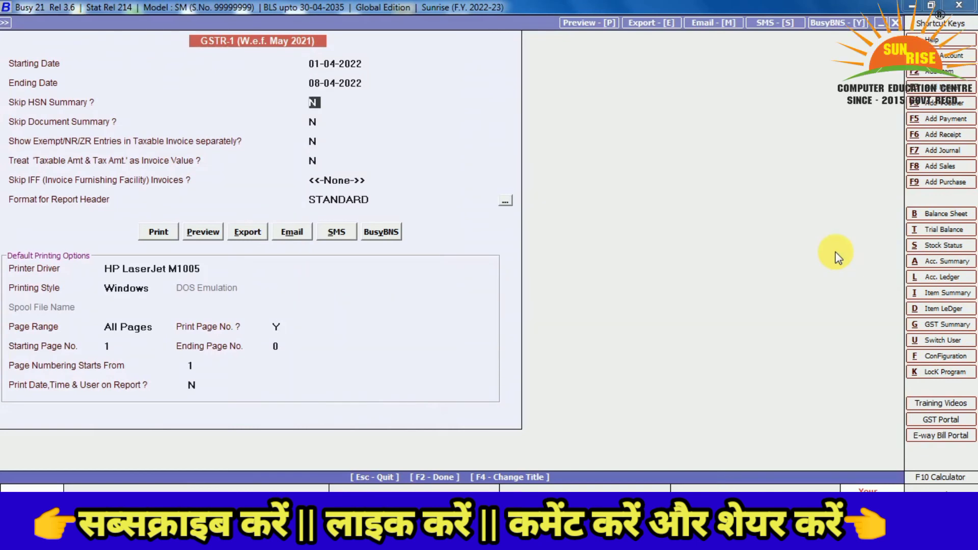
pyautogui.press('Return')
pyautogui.press('Return')
pyautogui.press('Return')
pyautogui.press('Return')
pyautogui.press('Return')
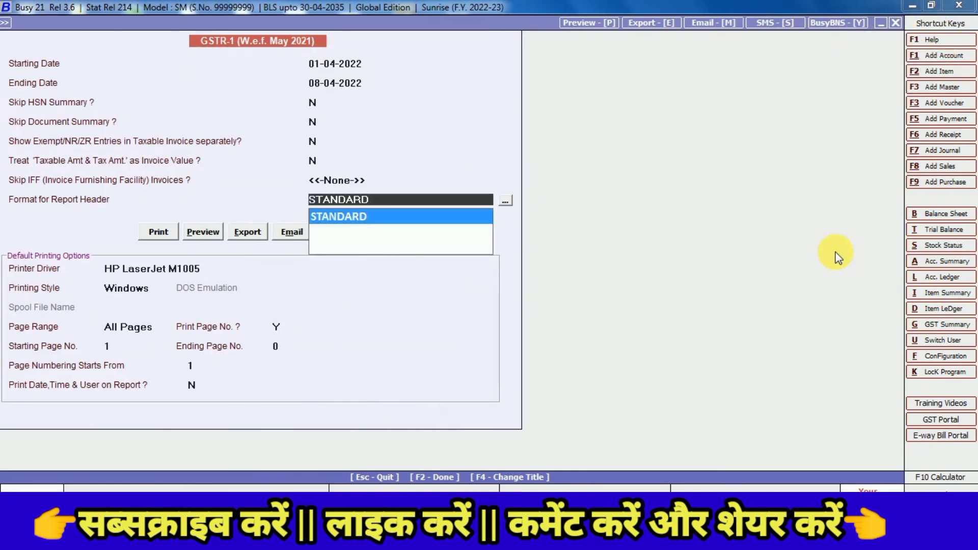
pyautogui.press('Return')
pyautogui.press('Right')
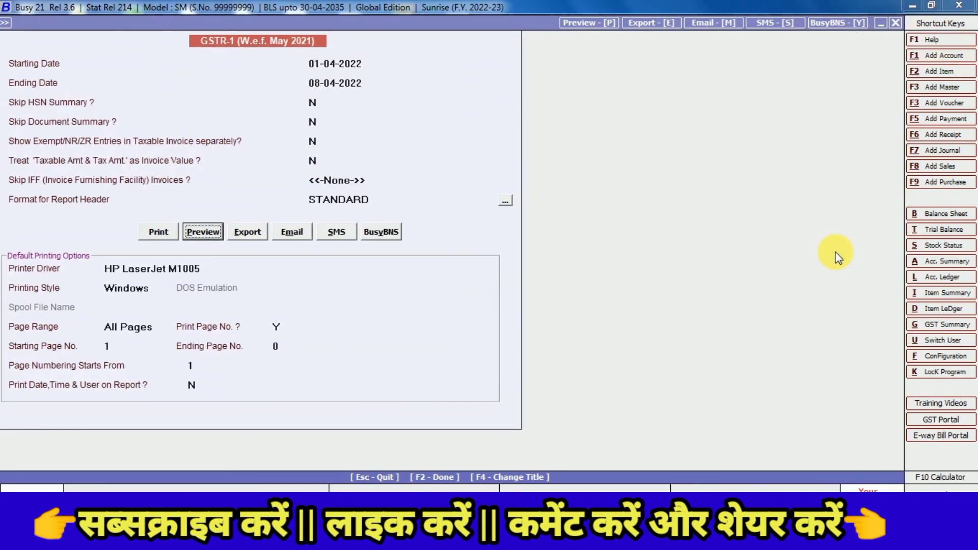
pyautogui.press('Return')
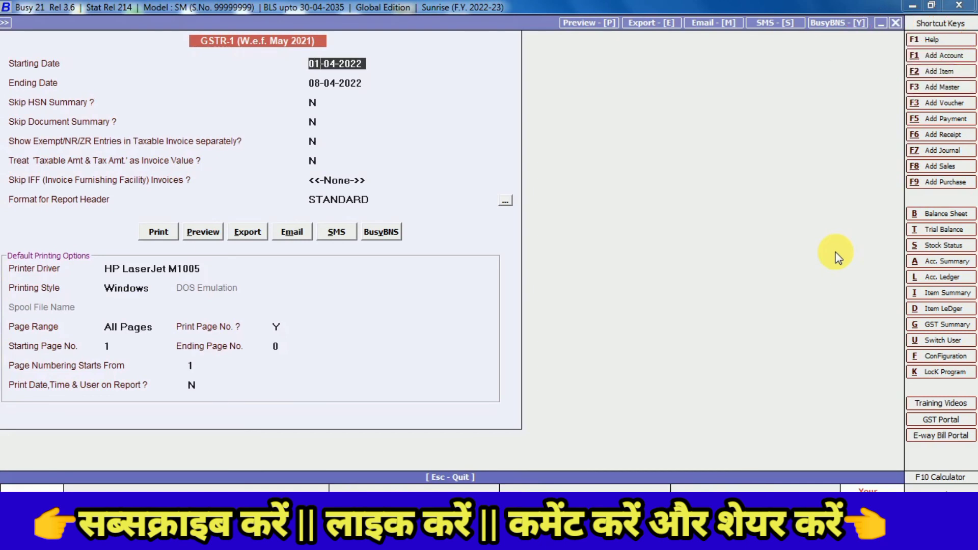
# Export the report as GSTR-1.pdf to the Desktop, view it, and close the viewer
pyautogui.click(247, 232)
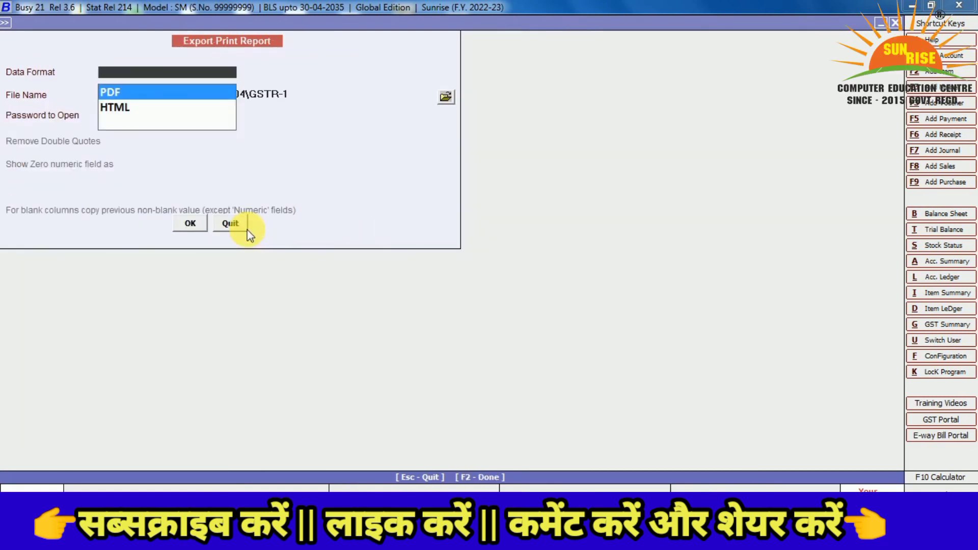
pyautogui.press('Return')
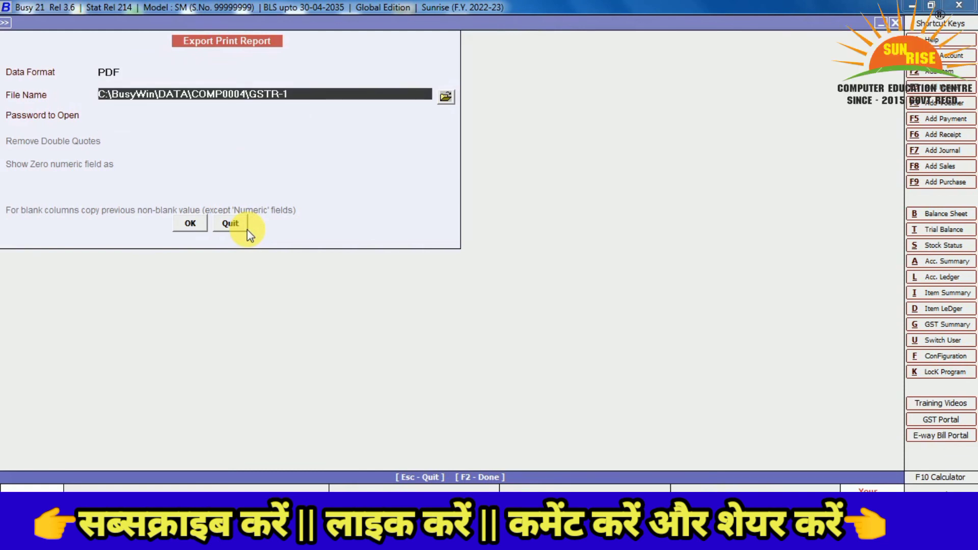
pyautogui.press('Return')
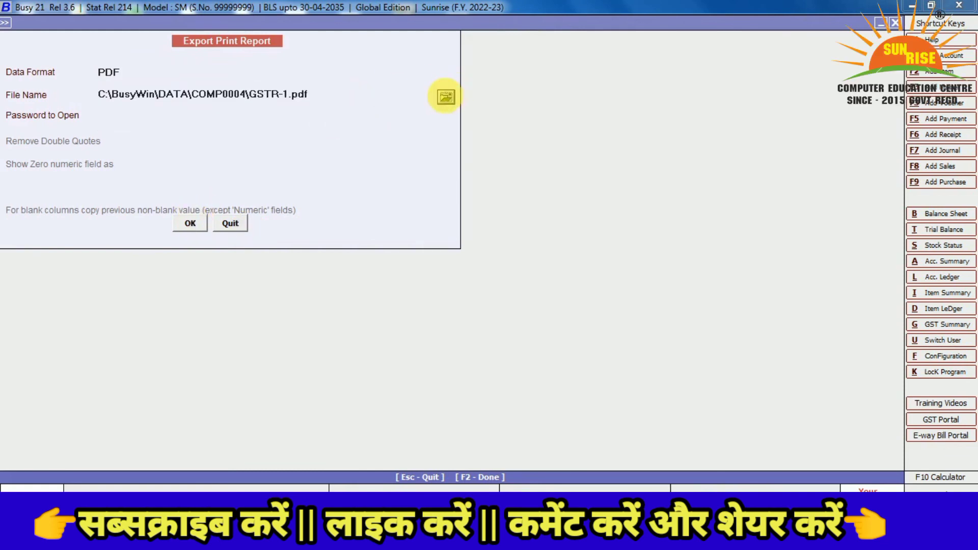
pyautogui.click(446, 96)
pyautogui.click(415, 199)
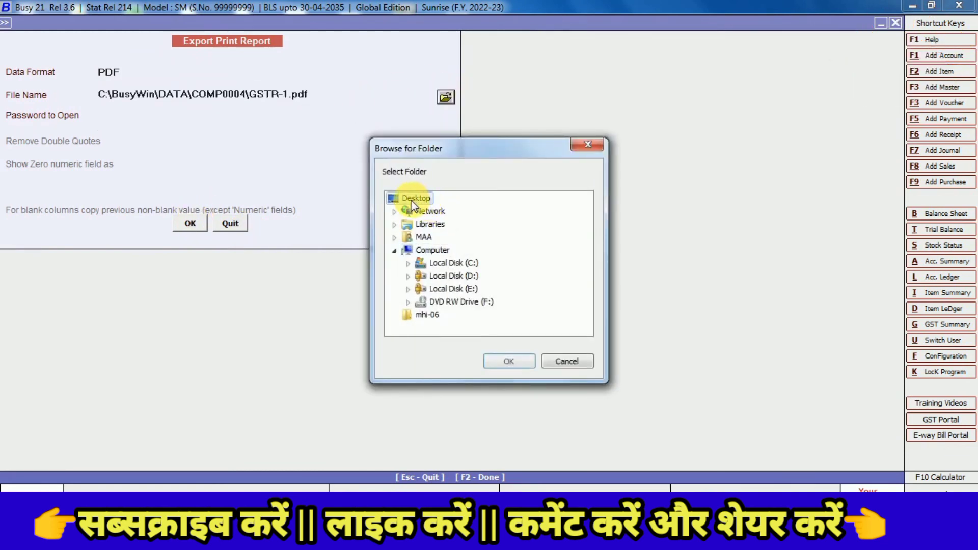
pyautogui.click(500, 360)
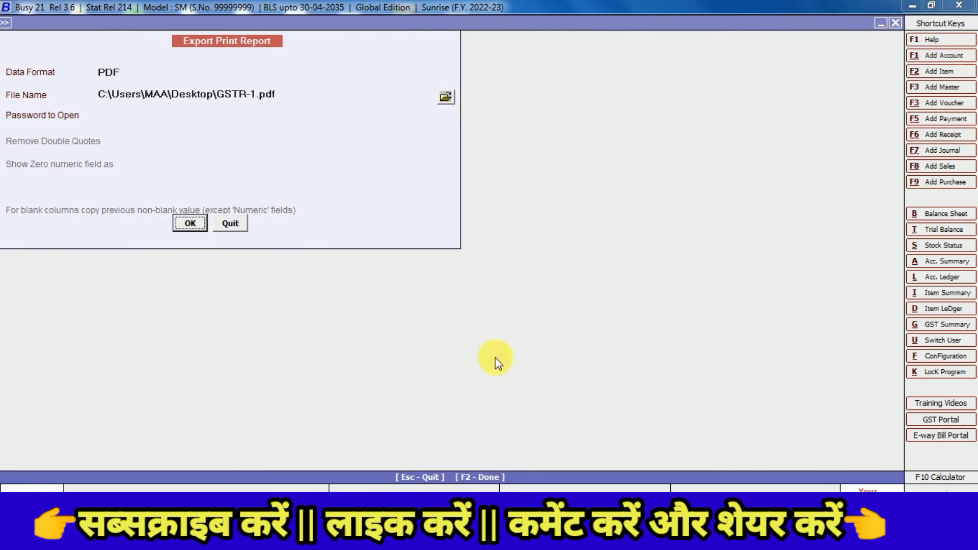
pyautogui.click(190, 223)
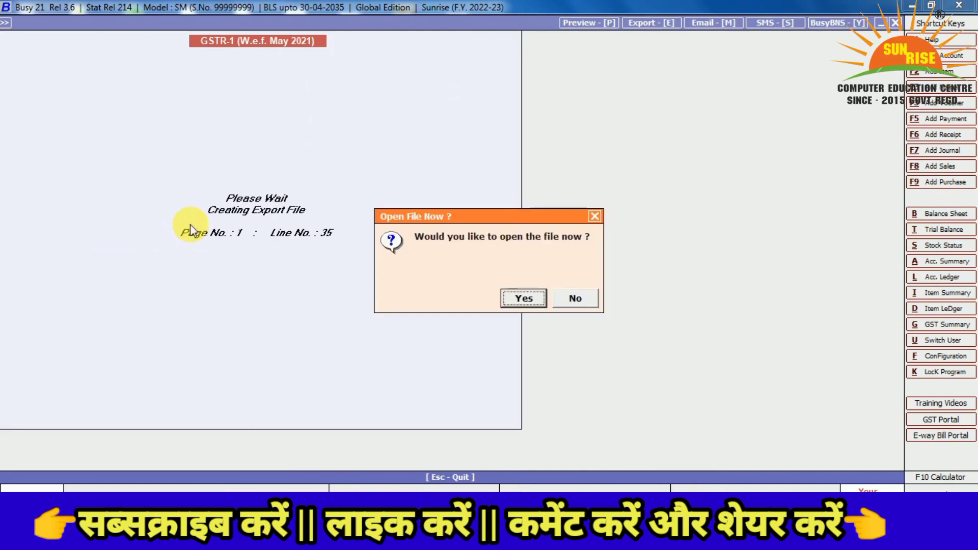
pyautogui.press('Return')
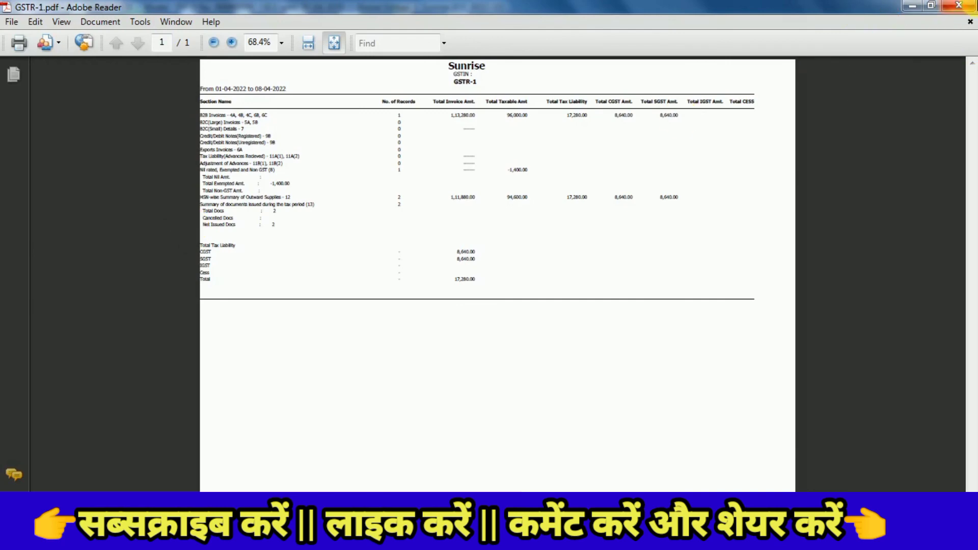
pyautogui.click(965, 5)
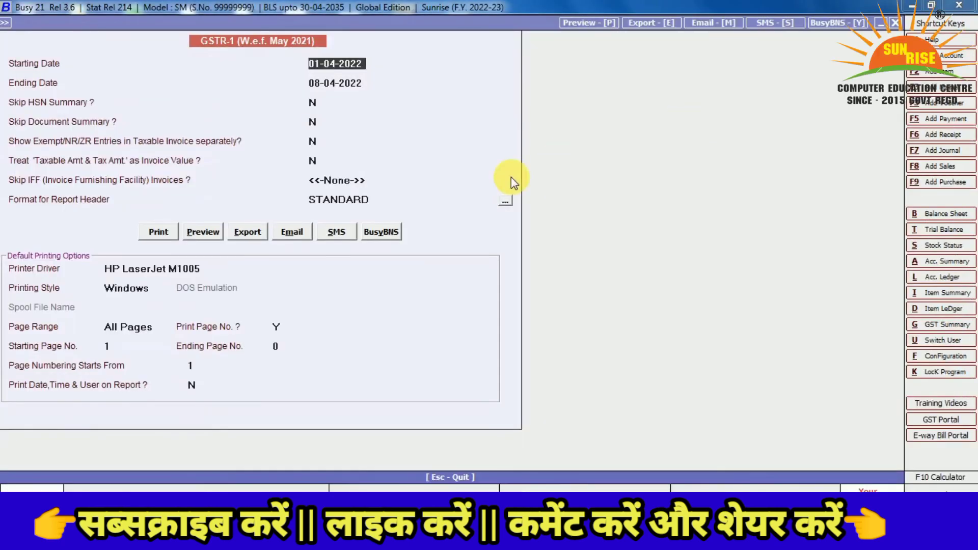
# Leave the GSTR-1 options form and browse the printable reports list toward MIS Reports
pyautogui.press('Escape')
pyautogui.press('Down')
pyautogui.press('Down')
pyautogui.press('Down')
pyautogui.press('Down')
pyautogui.press('Down')
pyautogui.press('Down')
pyautogui.press('Down')
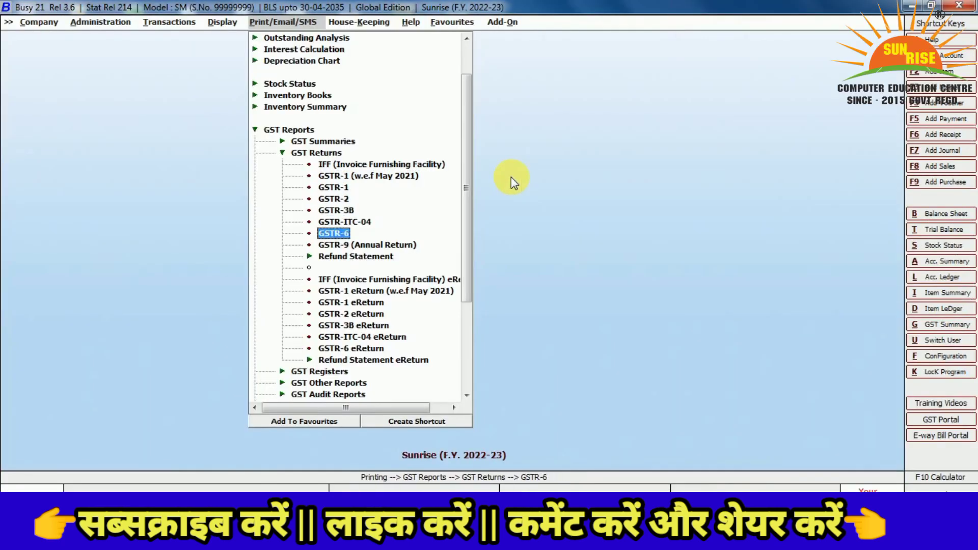
pyautogui.press('Down')
pyautogui.press('Down')
pyautogui.press('Down')
pyautogui.press('Down')
pyautogui.press('Down')
pyautogui.press('Down')
pyautogui.press('Down')
pyautogui.press('Down')
pyautogui.press('Down')
pyautogui.press('Down')
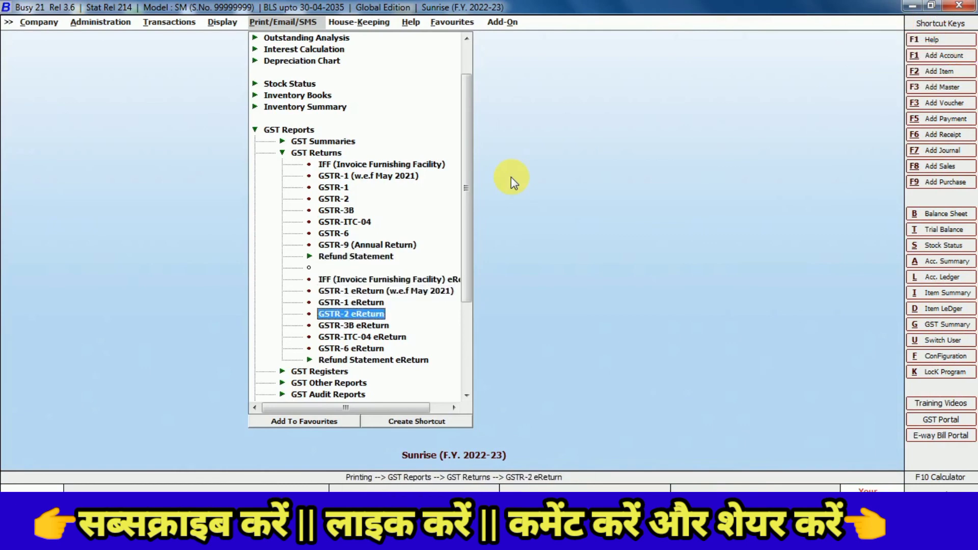
pyautogui.press('Down')
pyautogui.press('Down')
pyautogui.press('Down')
pyautogui.press('Down')
pyautogui.press('Down')
pyautogui.press('Down')
pyautogui.press('Down')
pyautogui.press('Down')
pyautogui.press('Down')
pyautogui.press('Down')
pyautogui.press('Down')
pyautogui.press('Down')
pyautogui.press('Down')
pyautogui.press('Down')
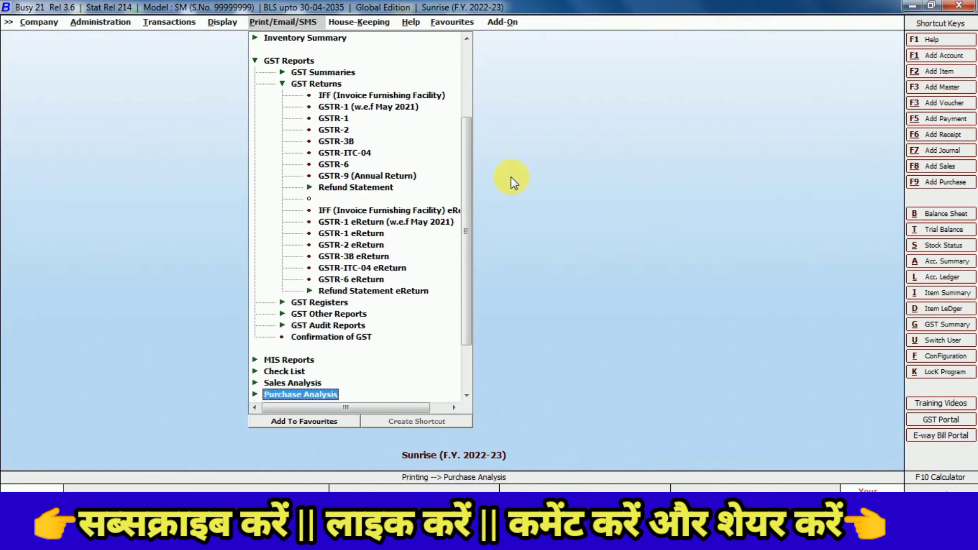
pyautogui.press('Down')
pyautogui.press('Down')
pyautogui.press('Up')
pyautogui.press('Up')
pyautogui.press('Up')
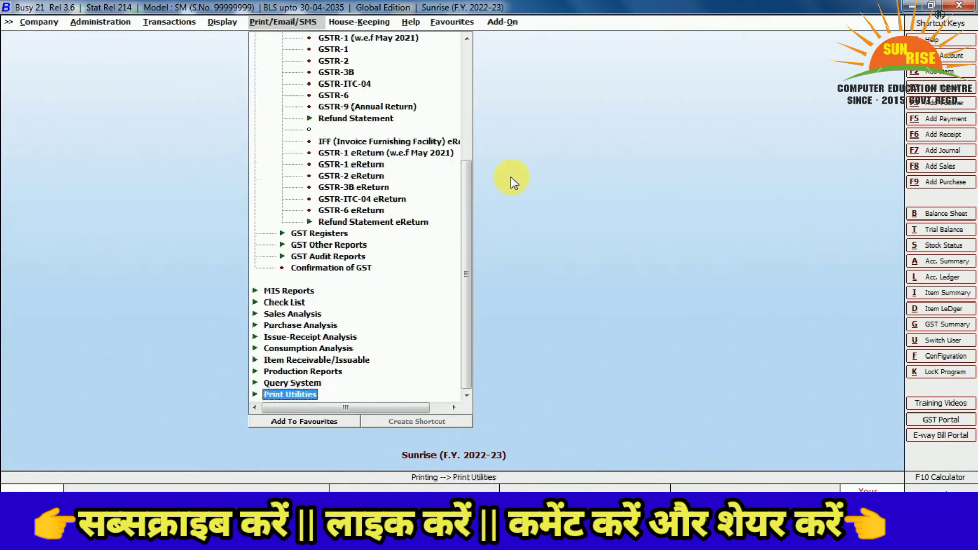
pyautogui.press('Up')
pyautogui.press('Up')
pyautogui.press('Up')
pyautogui.press('Up')
pyautogui.press('Up')
pyautogui.press('Up')
pyautogui.press('Up')
pyautogui.press('Up')
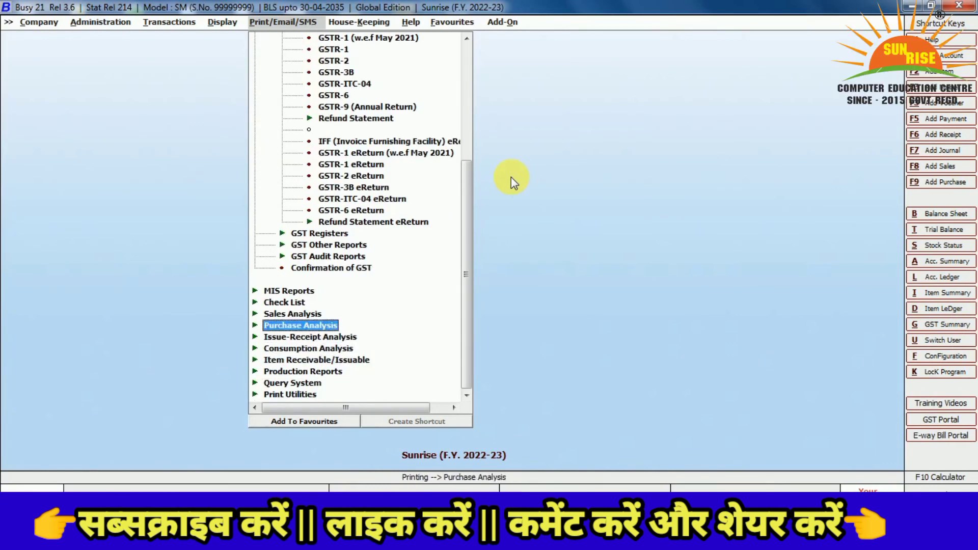